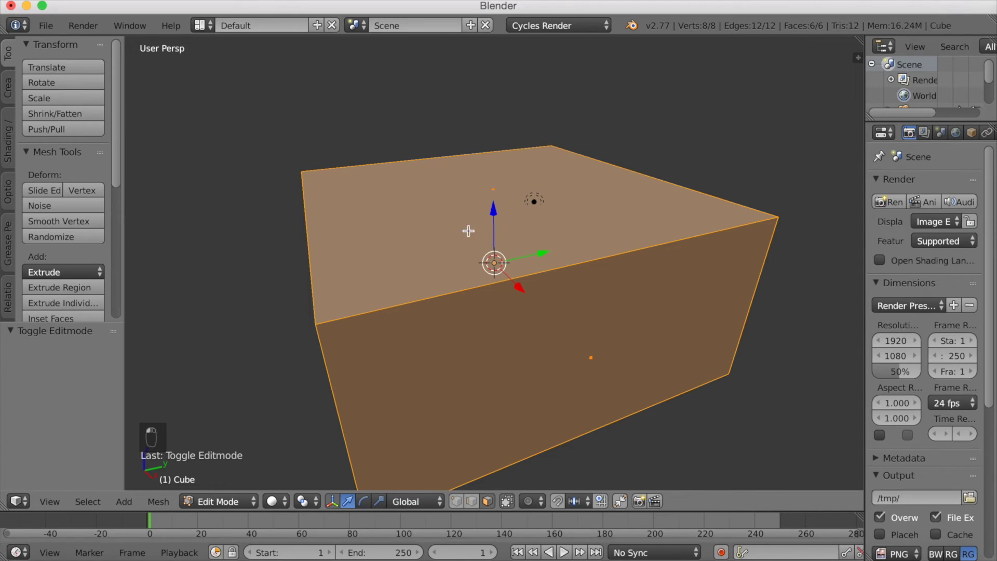
Step: Delete the top face of the large cube and return to Object Mode
{"action": "key", "text": "x"}
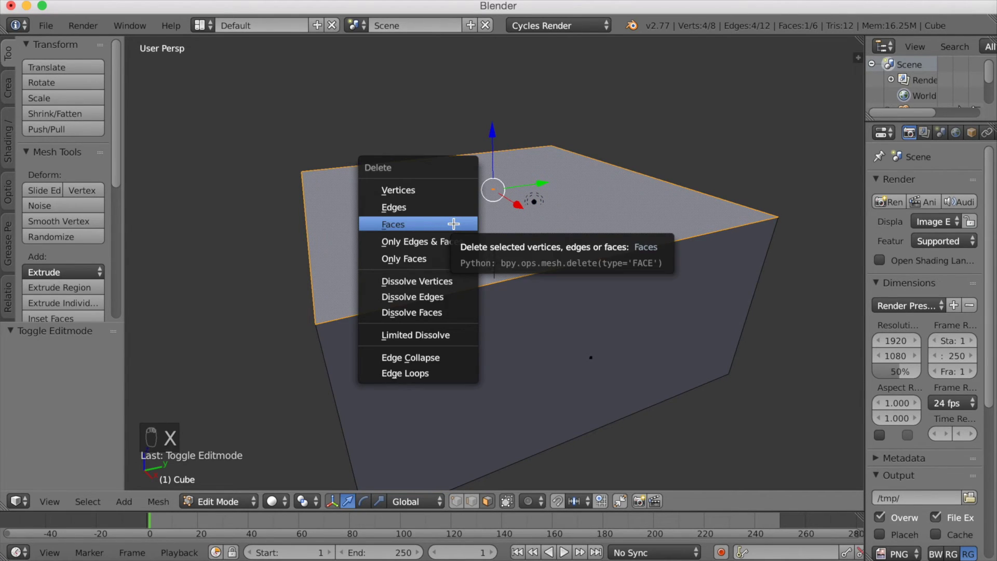
{"action": "left_click", "coordinate": [454, 224]}
{"action": "scroll", "coordinate": [456, 226], "scroll_direction": "up", "scroll_amount": 3}
{"action": "scroll", "coordinate": [456, 227], "scroll_direction": "up", "scroll_amount": 3}
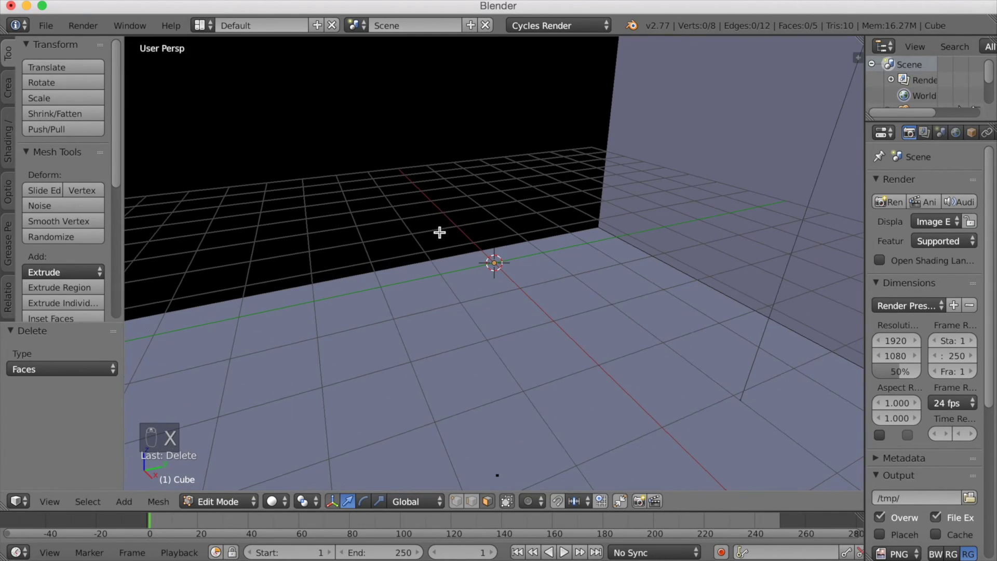
{"action": "scroll", "coordinate": [445, 302], "scroll_direction": "up", "scroll_amount": 3}
{"action": "middle_click_drag", "start_coordinate": [445, 302], "coordinate": [490, 262]}
{"action": "key", "text": "Tab"}
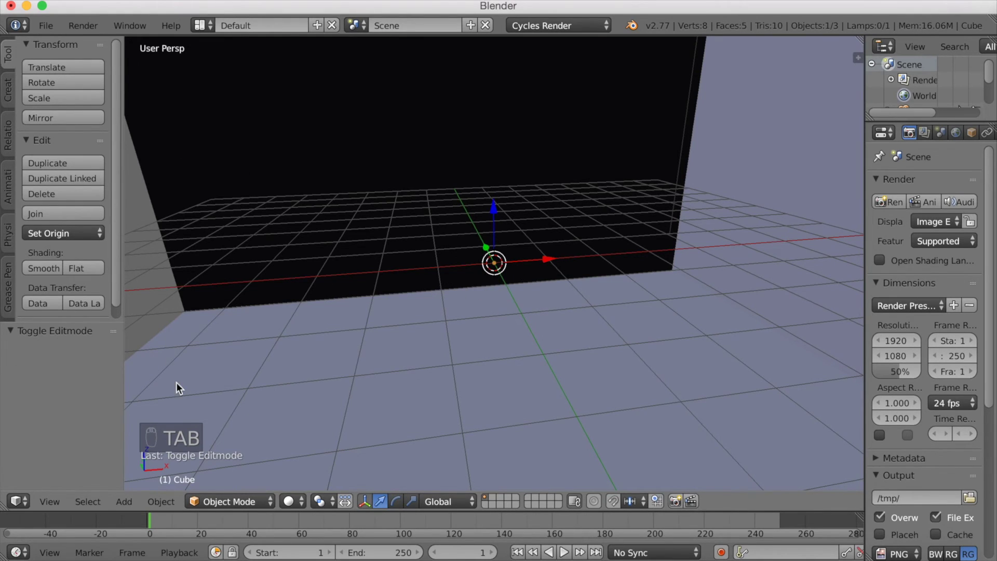
{"action": "left_click", "coordinate": [214, 503]}
{"action": "left_click", "coordinate": [214, 503]}
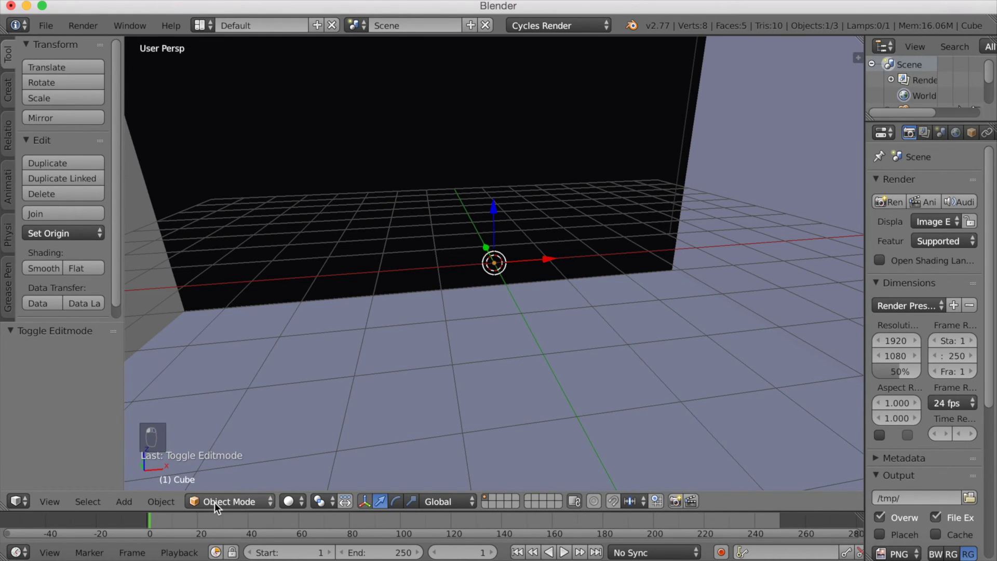
Step: Add a cylinder inside the open box and rotate it 90° about the X axis
{"action": "left_click", "coordinate": [8, 87]}
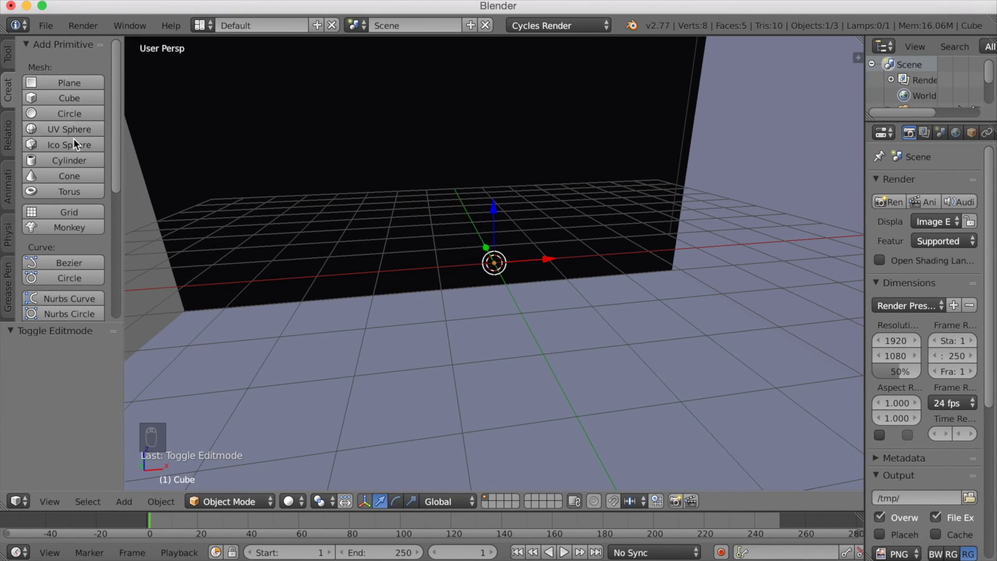
{"action": "left_click", "coordinate": [75, 160]}
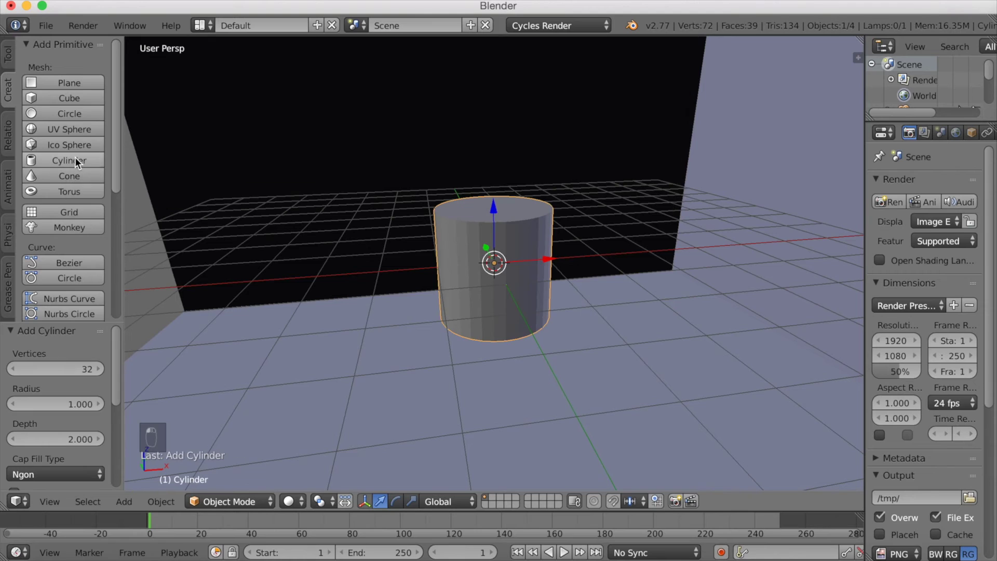
{"action": "scroll", "coordinate": [582, 254], "scroll_direction": "up", "scroll_amount": 3}
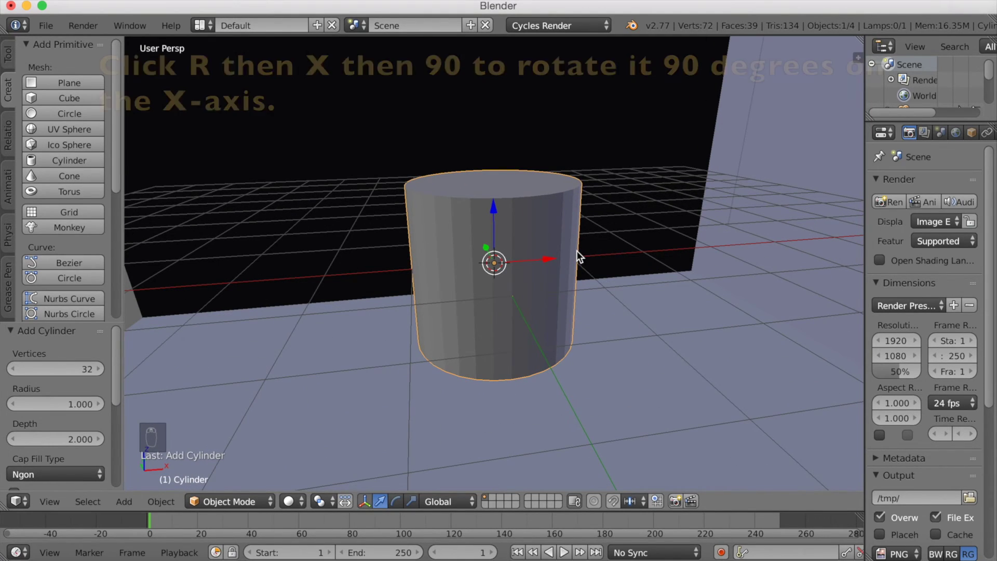
{"action": "key", "text": "r"}
{"action": "type", "text": "x"}
{"action": "type", "text": "90"}
{"action": "key", "text": "Return"}
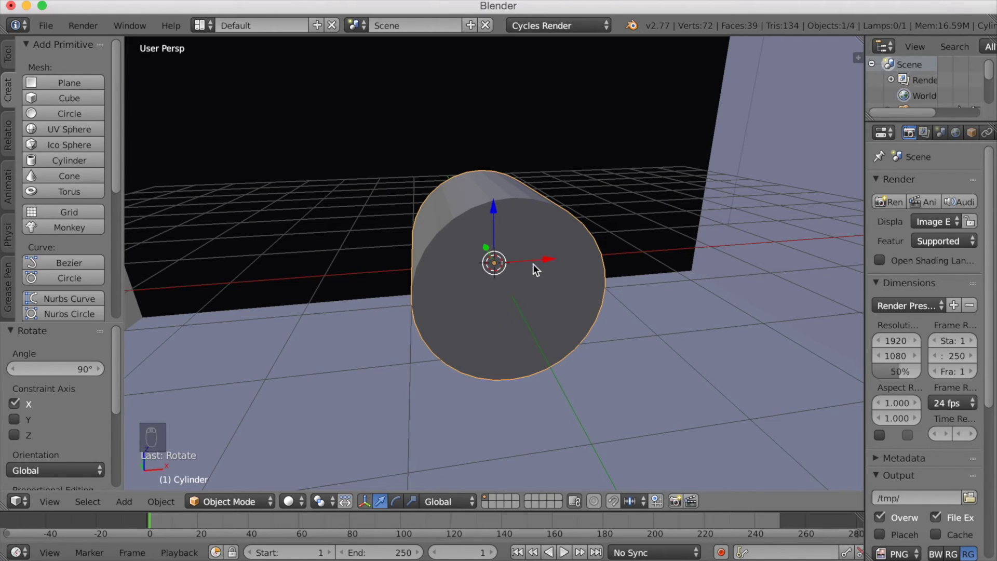
Step: Enter Edit Mode on the cylinder and delete its front end face
{"action": "left_click", "coordinate": [234, 497]}
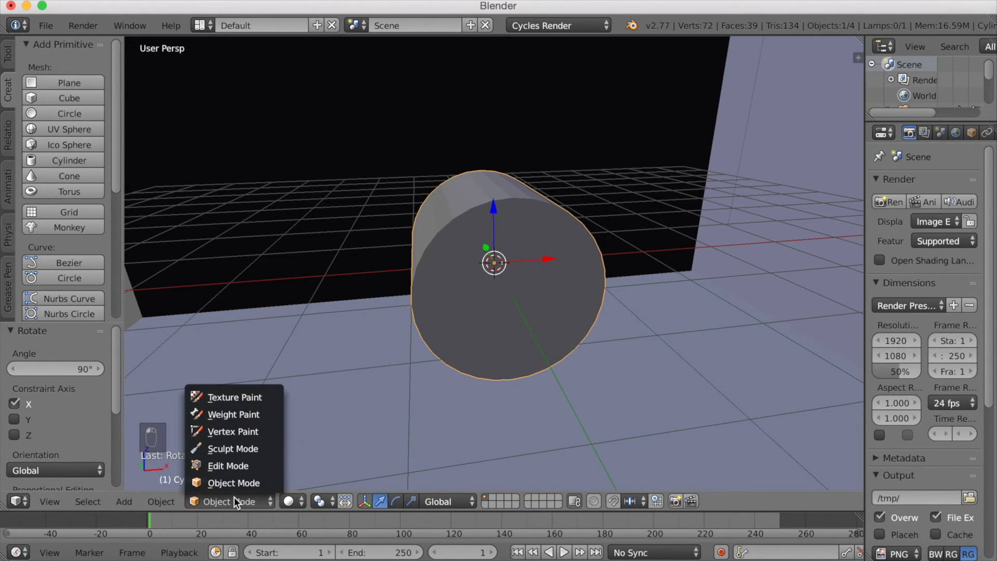
{"action": "left_click", "coordinate": [227, 463]}
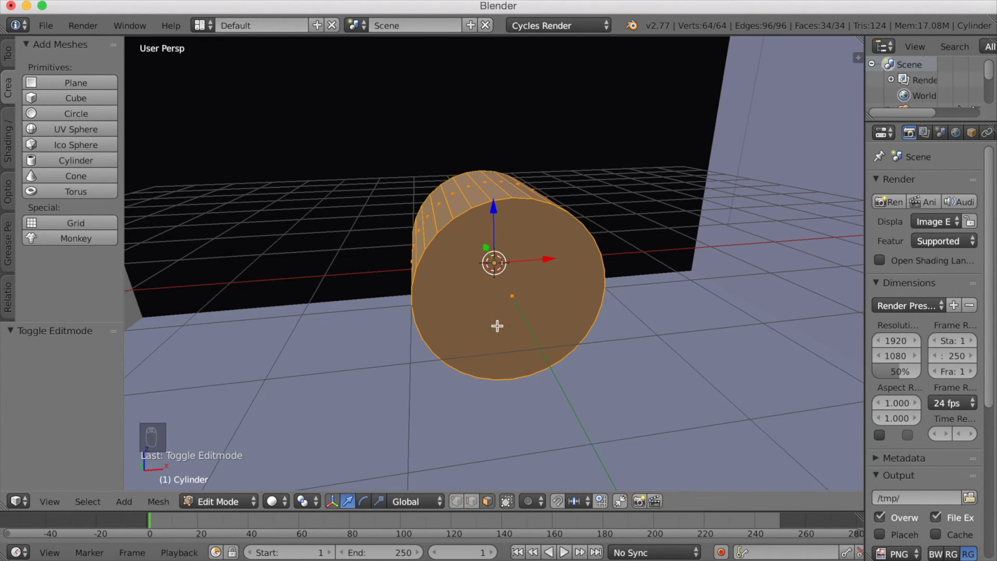
{"action": "right_click", "coordinate": [511, 299]}
{"action": "key", "text": "x"}
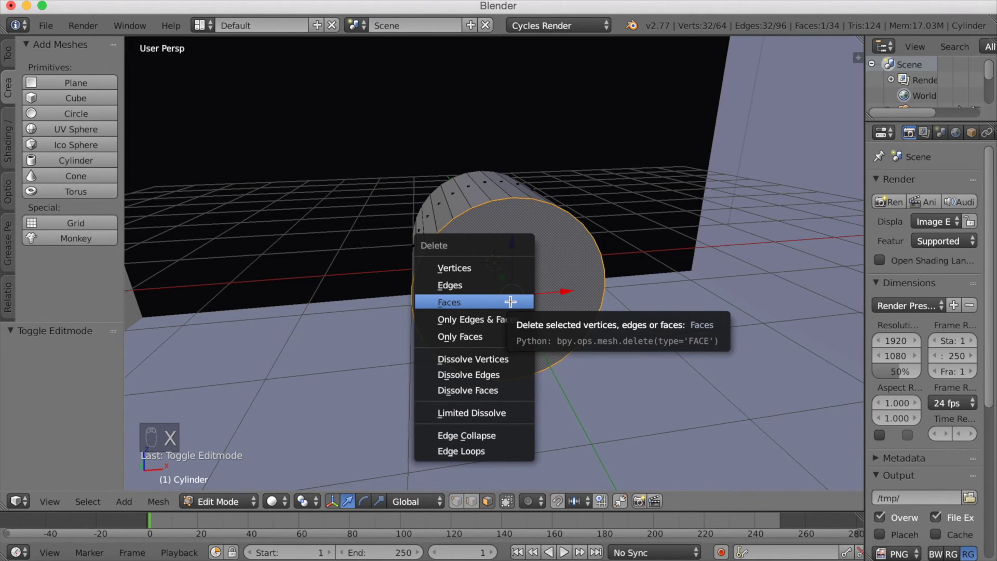
{"action": "left_click", "coordinate": [510, 302]}
Step: Select the cylinder's remaining end face and set the mean crease of its edges to 1.00
{"action": "middle_click_drag", "start_coordinate": [541, 283], "coordinate": [659, 272]}
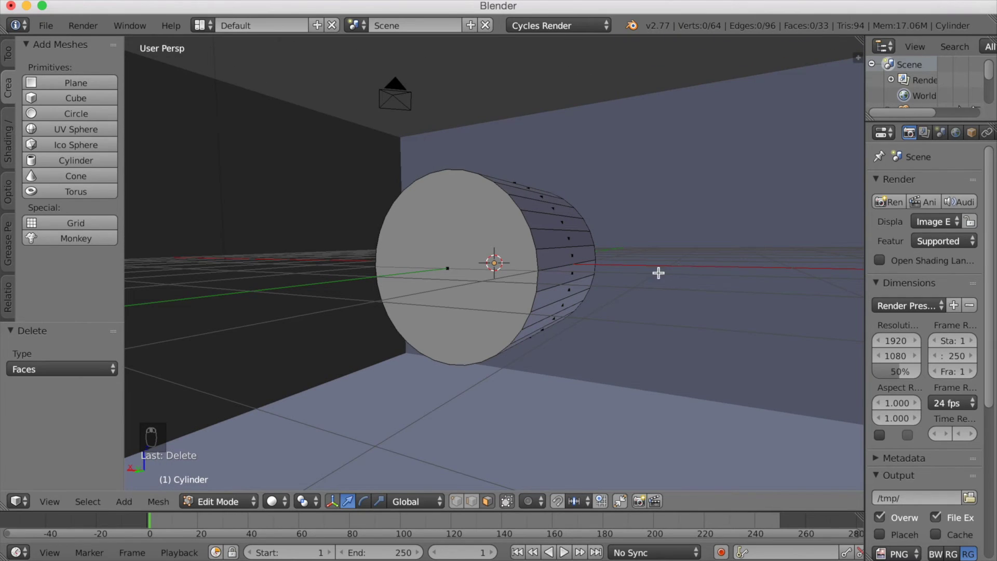
{"action": "right_click", "coordinate": [479, 266]}
{"action": "middle_click_drag", "start_coordinate": [483, 265], "coordinate": [497, 289]}
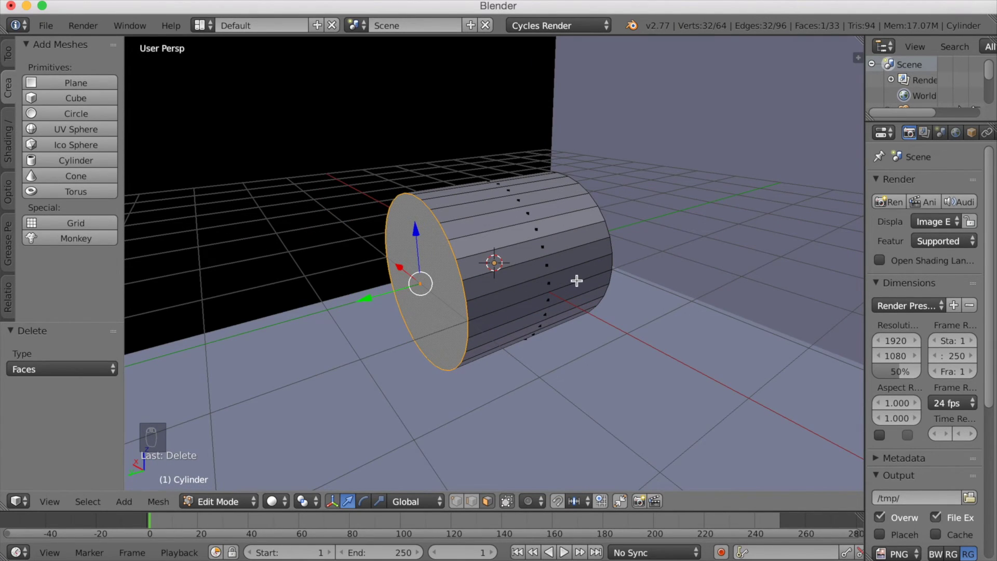
{"action": "key", "text": "n"}
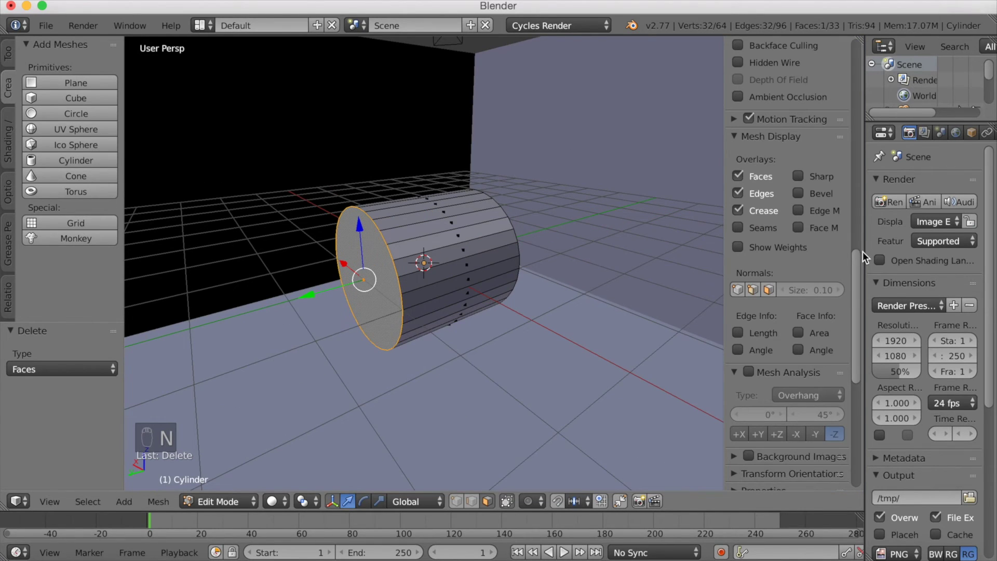
{"action": "left_click_drag", "start_coordinate": [858, 254], "coordinate": [852, 48]}
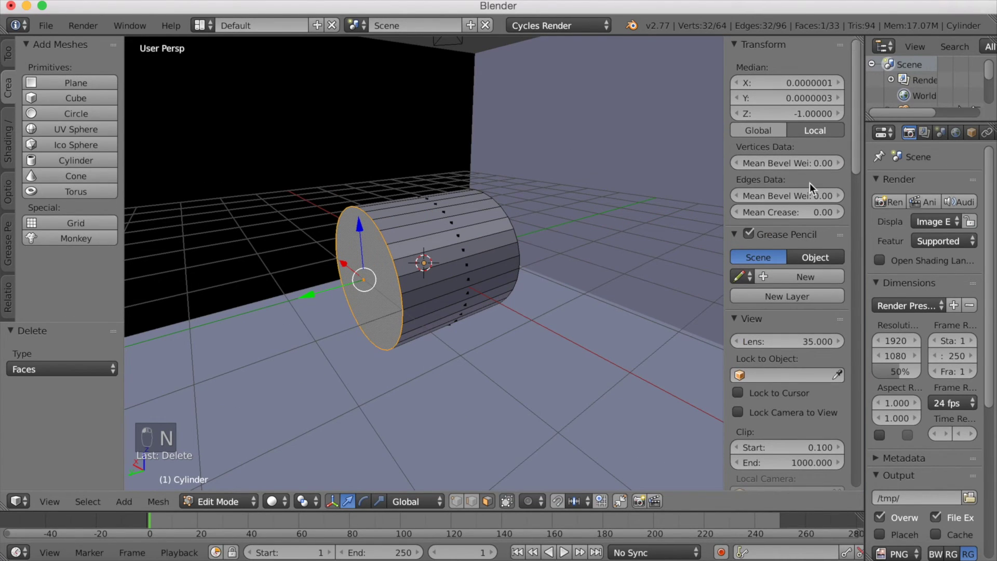
{"action": "left_click_drag", "start_coordinate": [769, 211], "coordinate": [837, 210]}
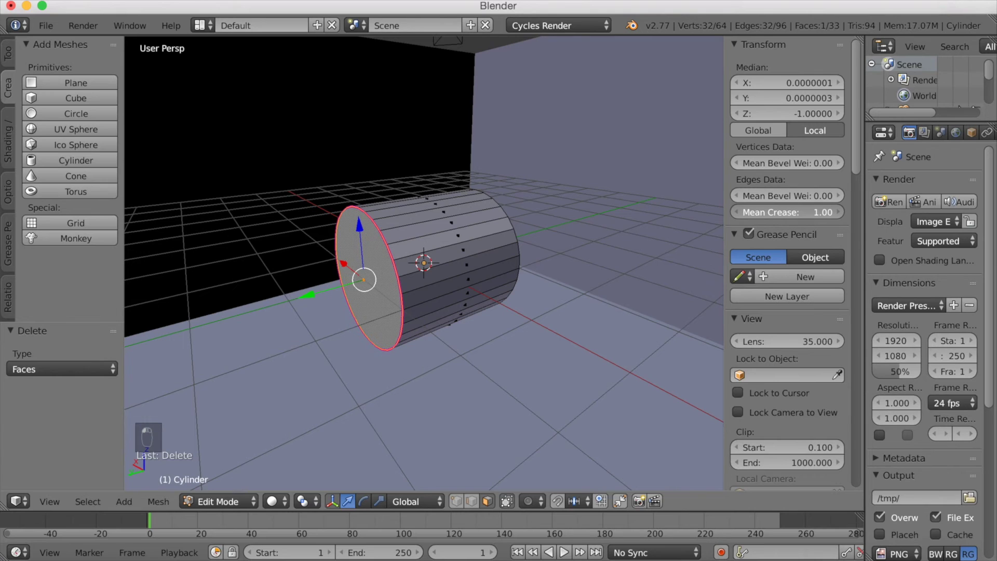
Step: Extrude the closed end face outward by about 0.62 and scale it down to about 0.67
{"action": "mouse_move", "coordinate": [525, 245]}
{"action": "middle_mouse_down"}
{"action": "mouse_move", "coordinate": [439, 248]}
{"action": "mouse_move", "coordinate": [530, 241]}
{"action": "middle_mouse_up"}
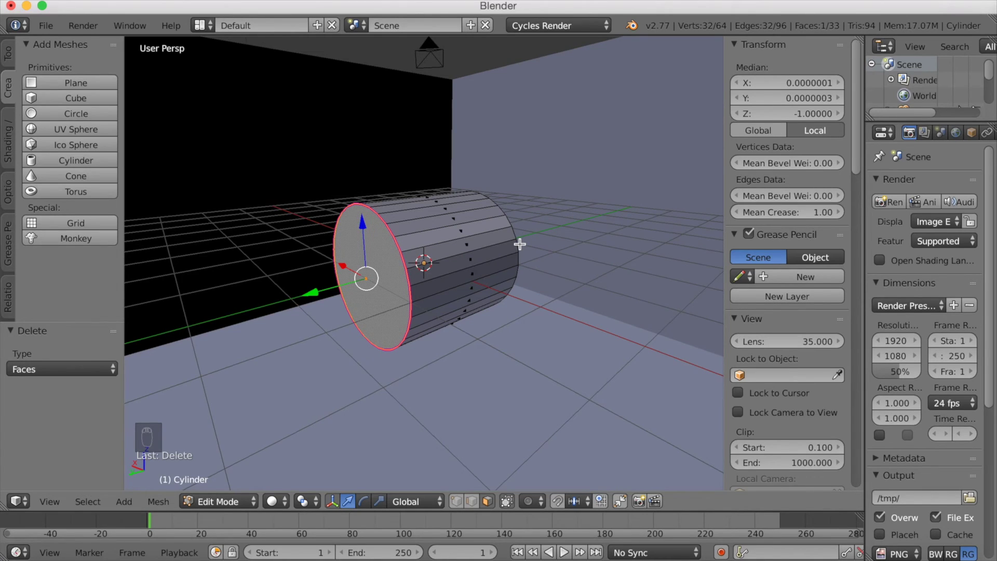
{"action": "key", "text": "e"}
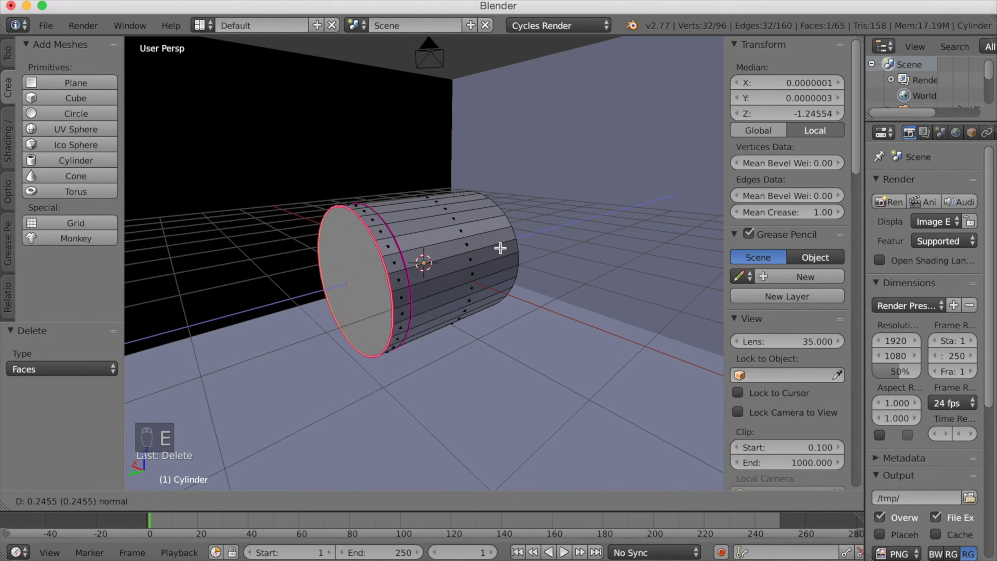
{"action": "left_click", "coordinate": [478, 256]}
{"action": "key", "text": "s"}
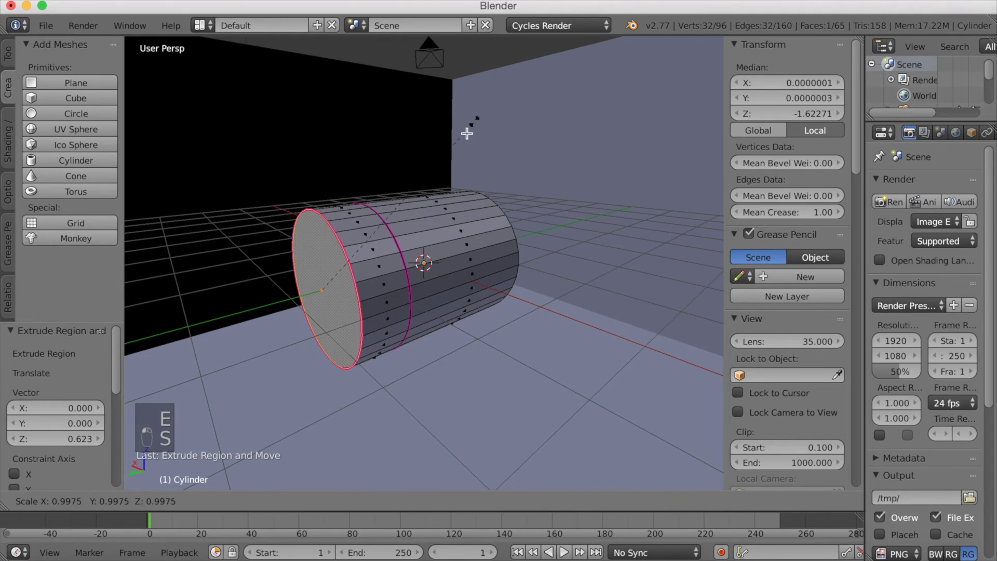
{"action": "left_click", "coordinate": [422, 177]}
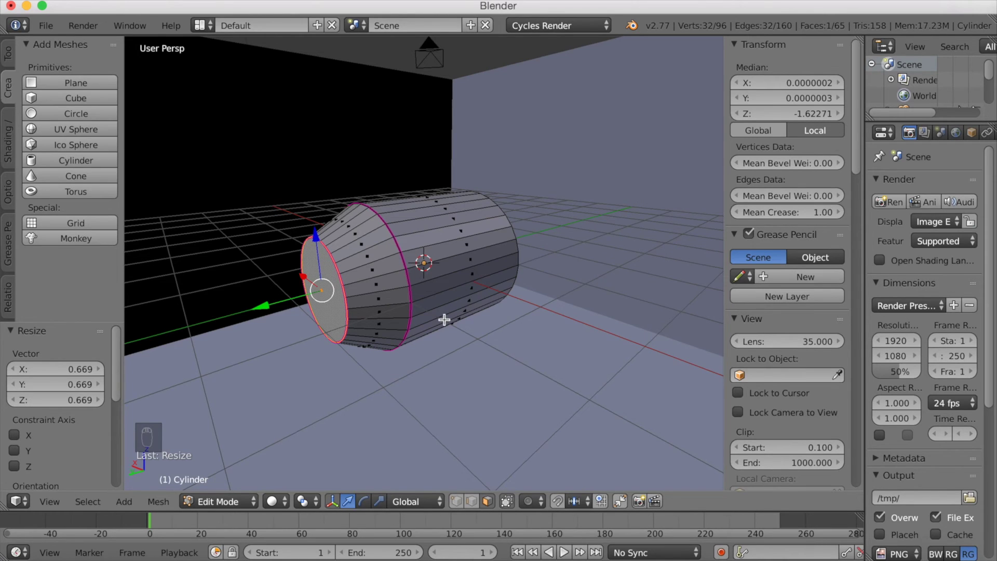
Step: Bevel the tapered end into a rounded dome with 11 segments and an offset of about 0.53
{"action": "key", "text": "ctrl+b"}
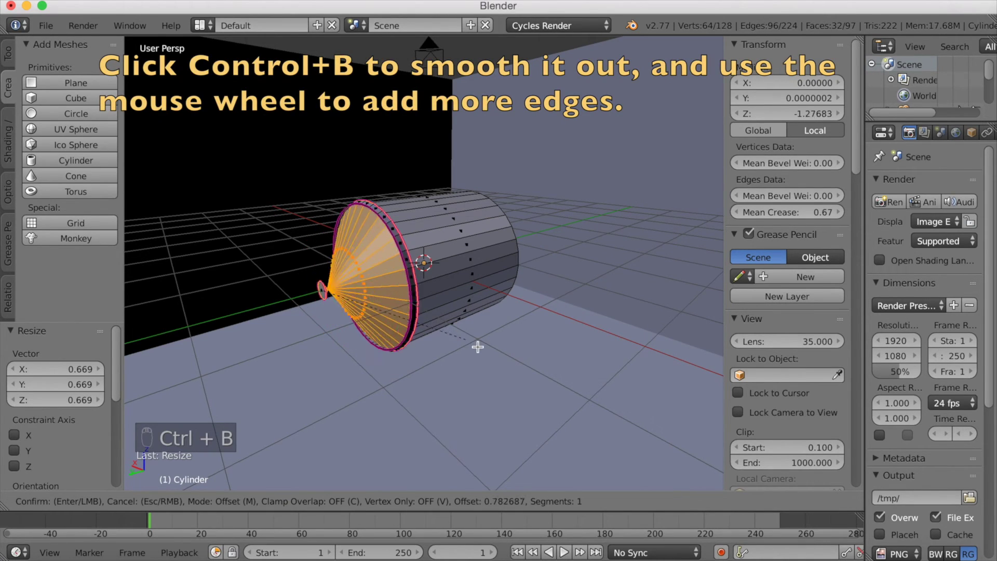
{"action": "scroll", "coordinate": [456, 323], "scroll_direction": "up", "scroll_amount": 3}
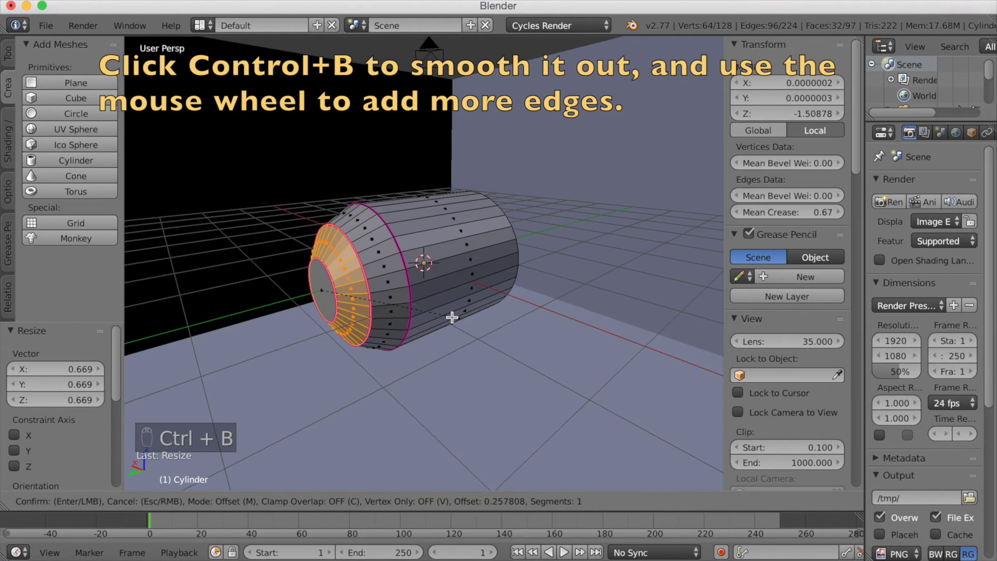
{"action": "scroll", "coordinate": [452, 317], "scroll_direction": "up", "scroll_amount": 4}
{"action": "scroll", "coordinate": [454, 322], "scroll_direction": "up", "scroll_amount": 1}
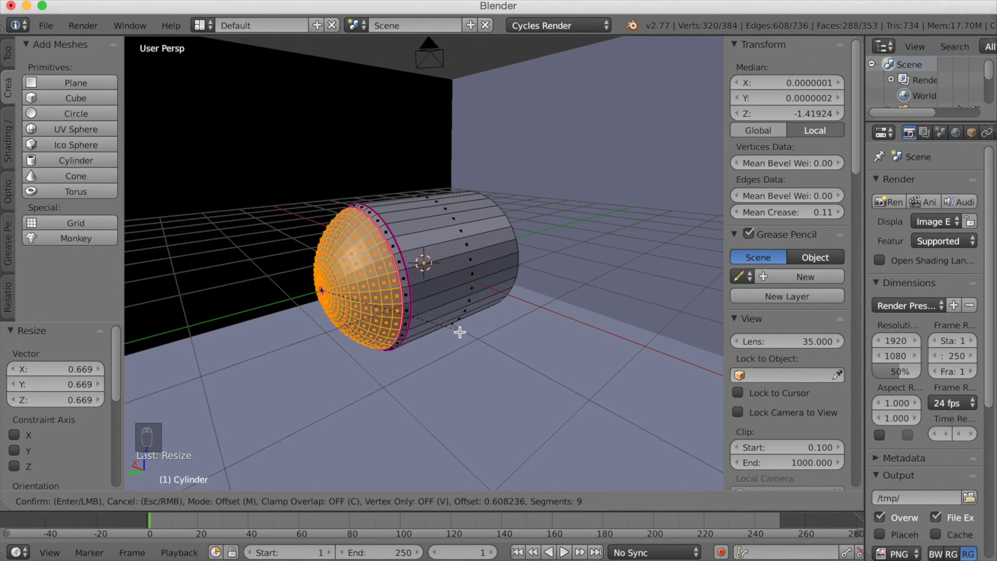
{"action": "scroll", "coordinate": [458, 332], "scroll_direction": "up", "scroll_amount": 2}
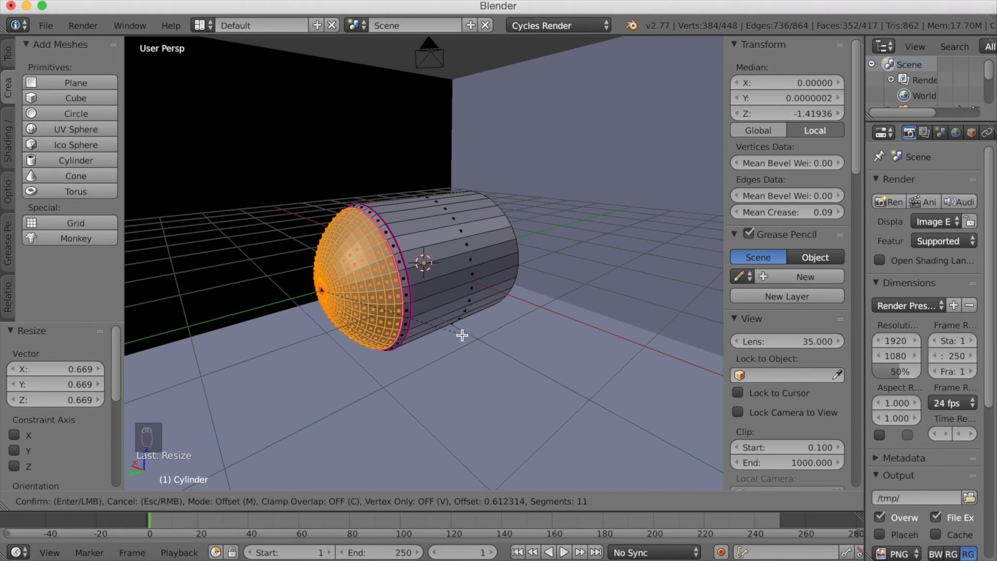
{"action": "left_click", "coordinate": [457, 336]}
Step: Select the edge loop around the cylinder's open end, extrude it in place and scale it to about 0.88 to form a rim
{"action": "middle_click_drag", "start_coordinate": [492, 338], "coordinate": [358, 429]}
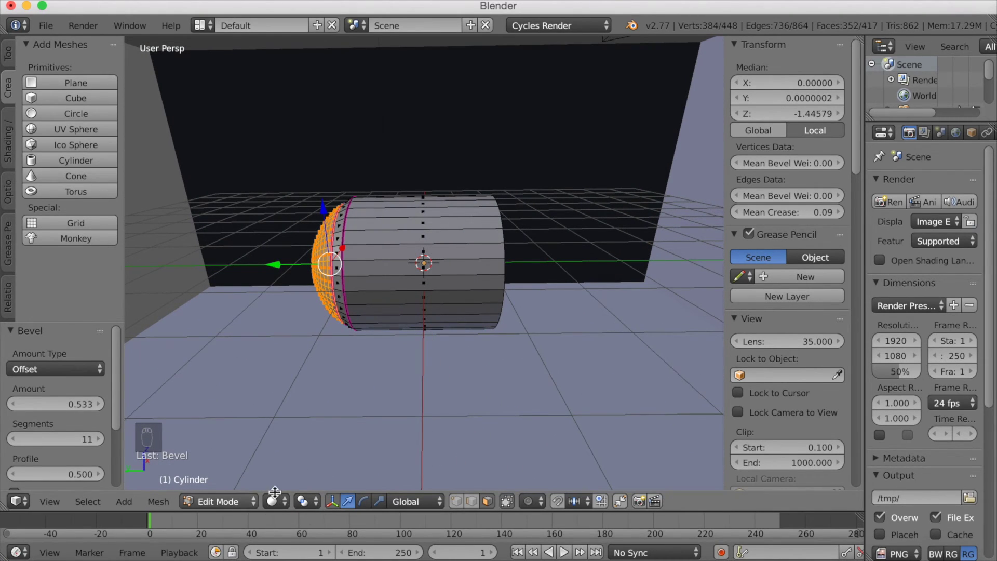
{"action": "middle_click_drag", "start_coordinate": [445, 360], "coordinate": [419, 363]}
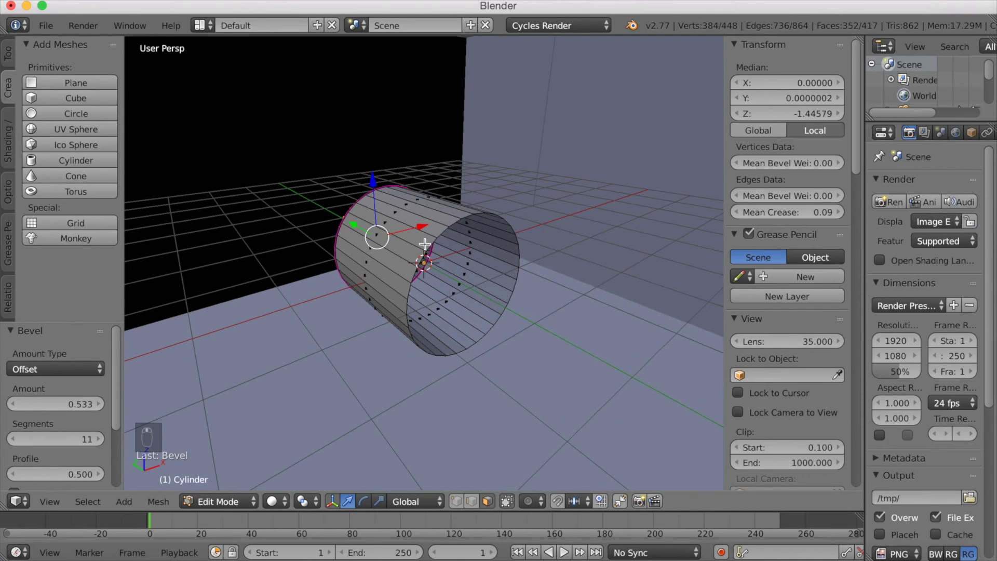
{"action": "key", "text": "a"}
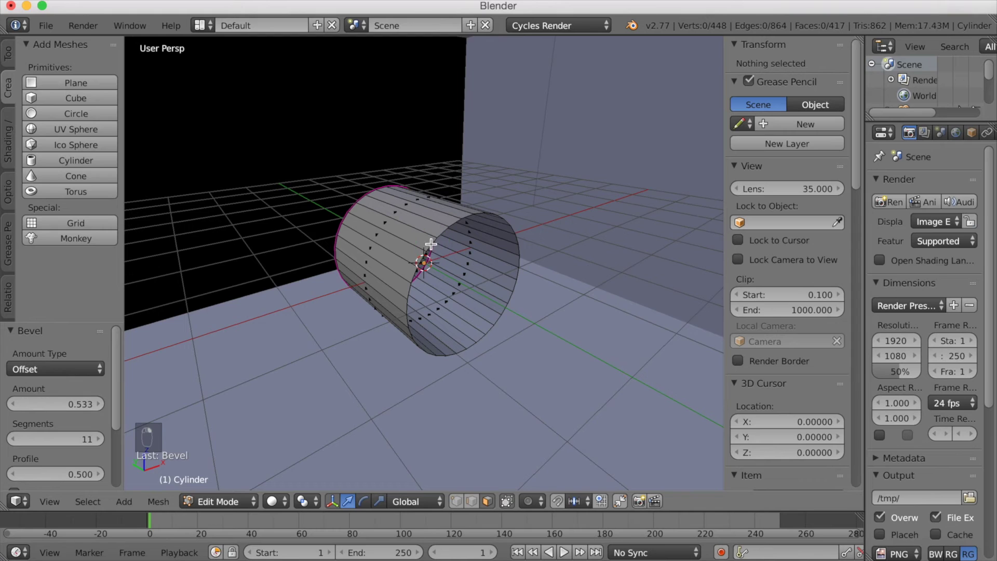
{"action": "scroll", "coordinate": [447, 236], "scroll_direction": "up", "scroll_amount": 3}
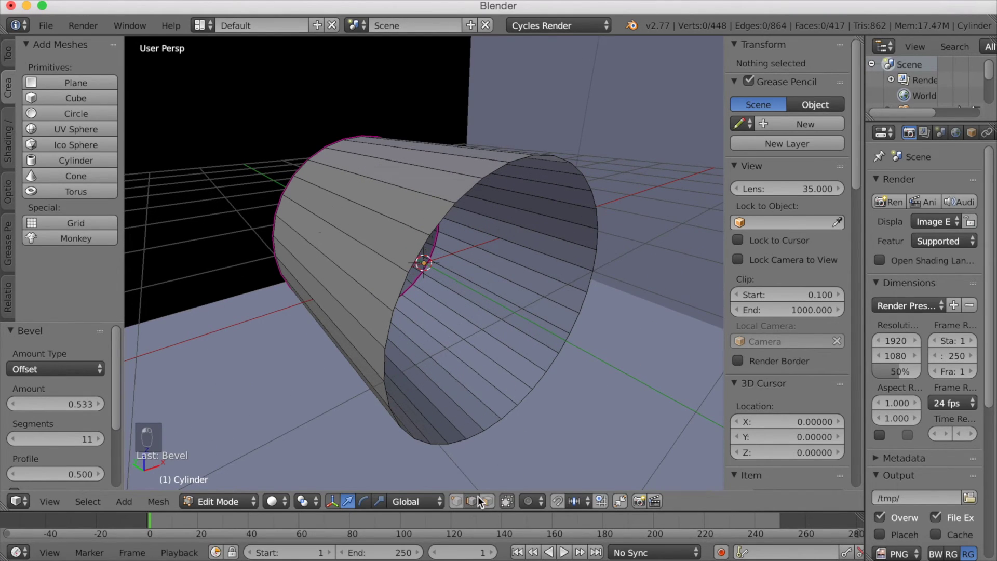
{"action": "right_click", "coordinate": [462, 193], "text": "alt"}
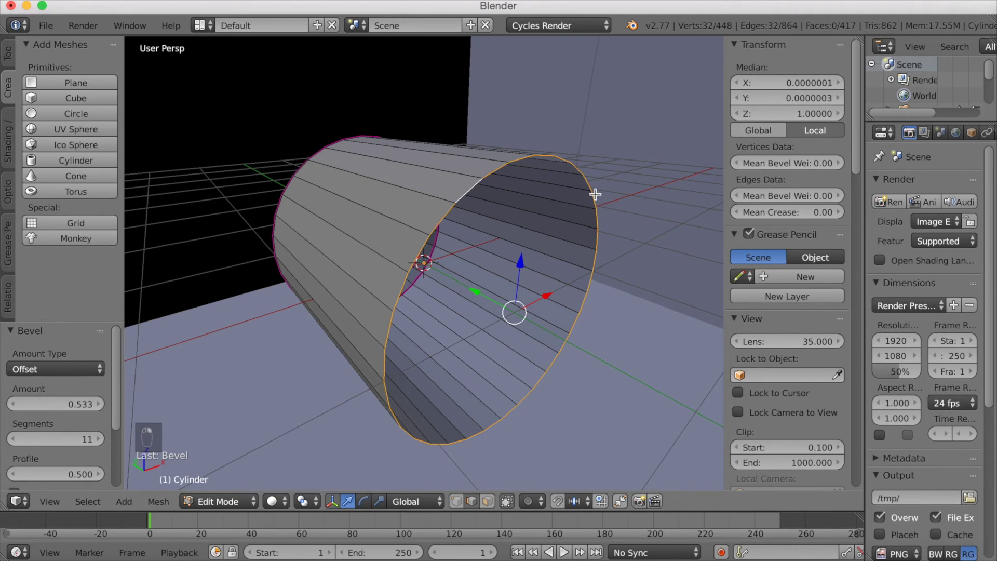
{"action": "key", "text": "e"}
{"action": "right_click", "coordinate": [610, 217]}
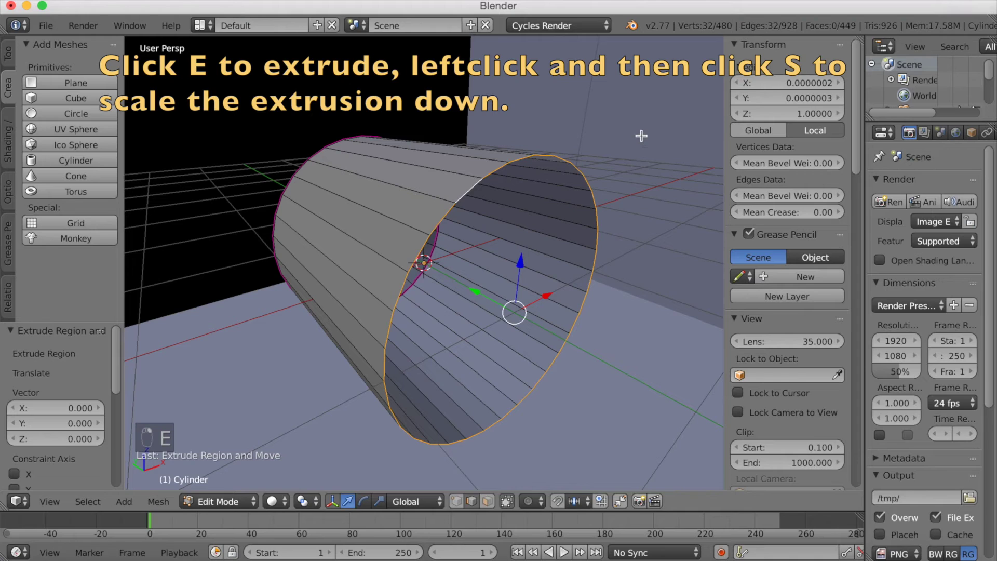
{"action": "key", "text": "s"}
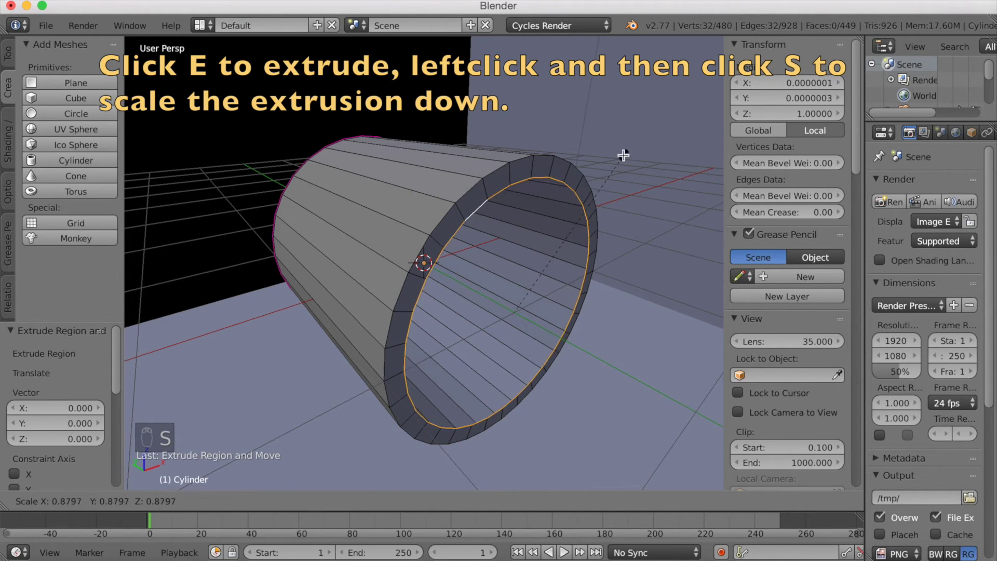
{"action": "left_click", "coordinate": [626, 156]}
Step: Extrude the rim's inner edge loop about 1.652 along the Y axis into the cylinder to form the inner wall
{"action": "scroll", "coordinate": [613, 215], "scroll_direction": "up", "scroll_amount": 1}
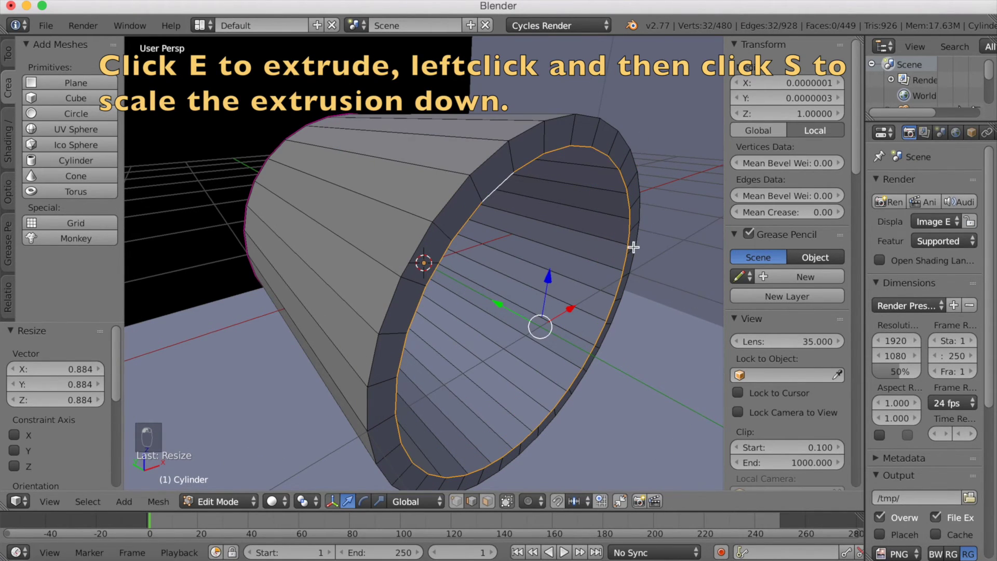
{"action": "scroll", "coordinate": [624, 247], "scroll_direction": "up", "scroll_amount": 1}
{"action": "key", "text": "e"}
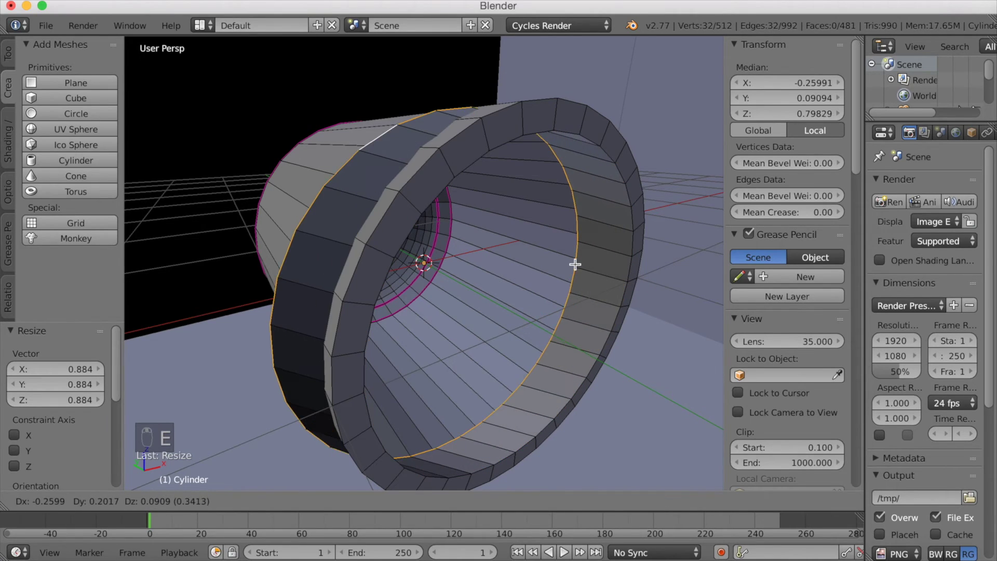
{"action": "right_click", "coordinate": [579, 264]}
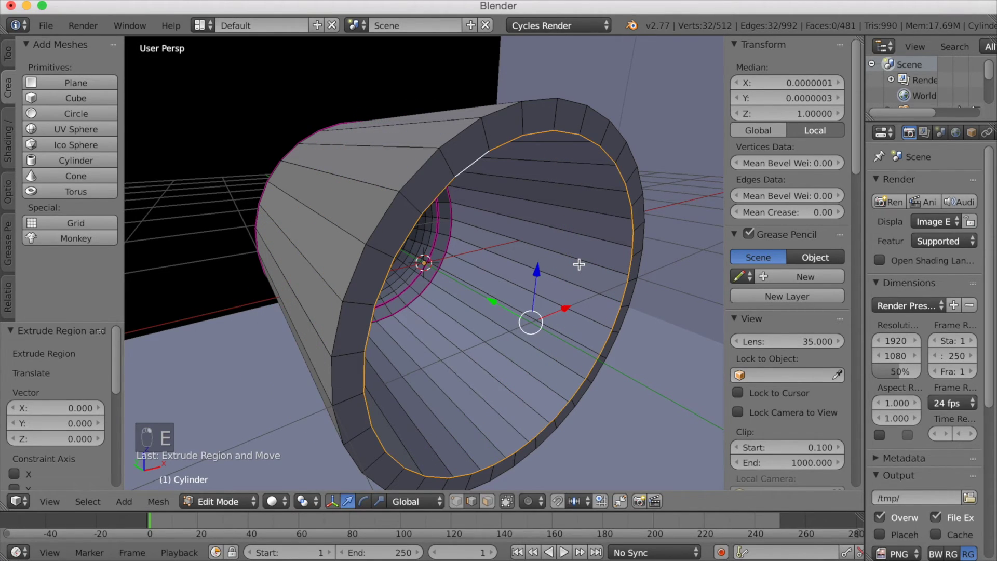
{"action": "key", "text": "e"}
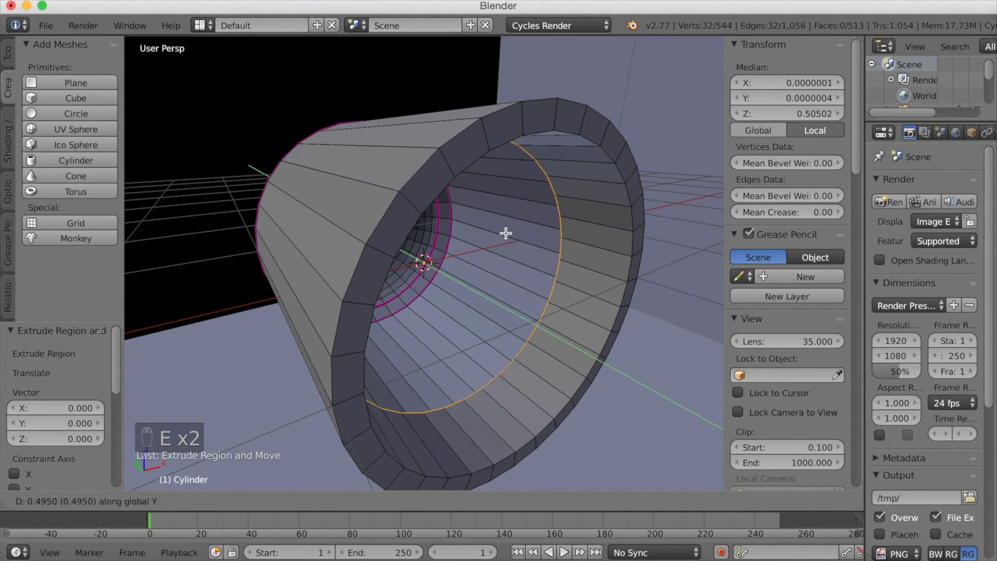
{"action": "left_click", "coordinate": [418, 208]}
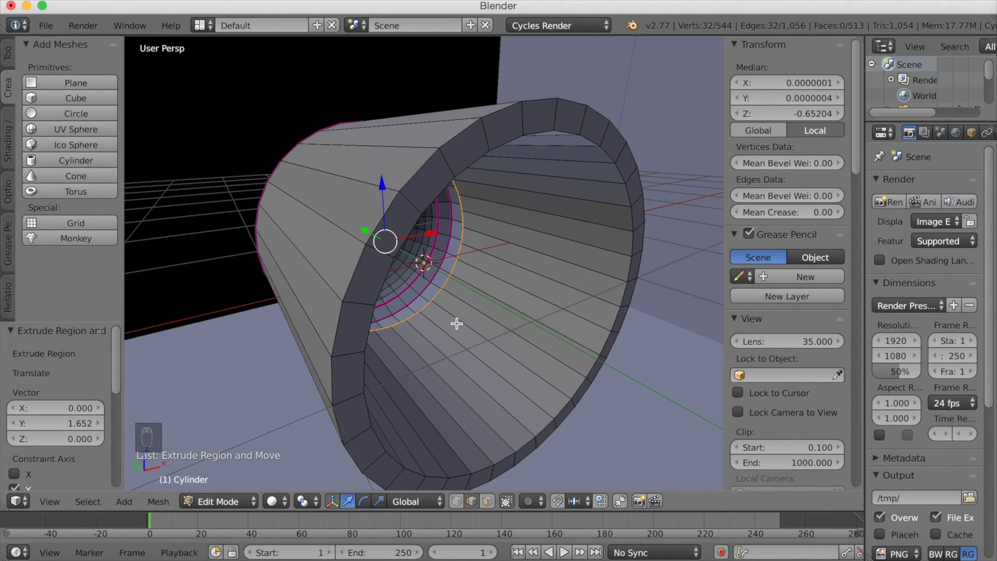
Step: Add a Subdivision Surface modifier to the cylinder with view and render subdivisions both set to 3
{"action": "scroll", "coordinate": [460, 281], "scroll_direction": "down", "scroll_amount": 3}
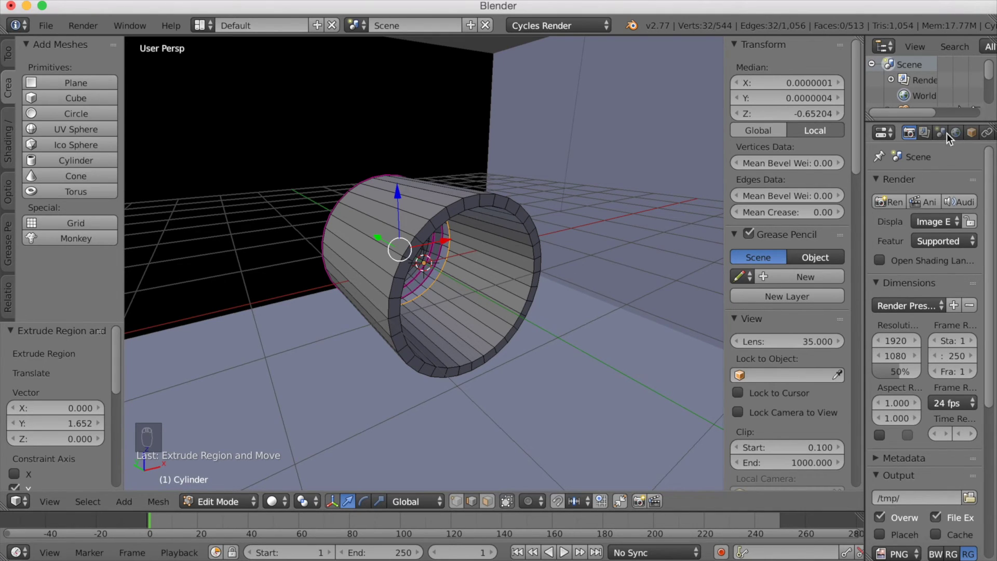
{"action": "scroll", "coordinate": [948, 134], "scroll_direction": "down", "scroll_amount": 2}
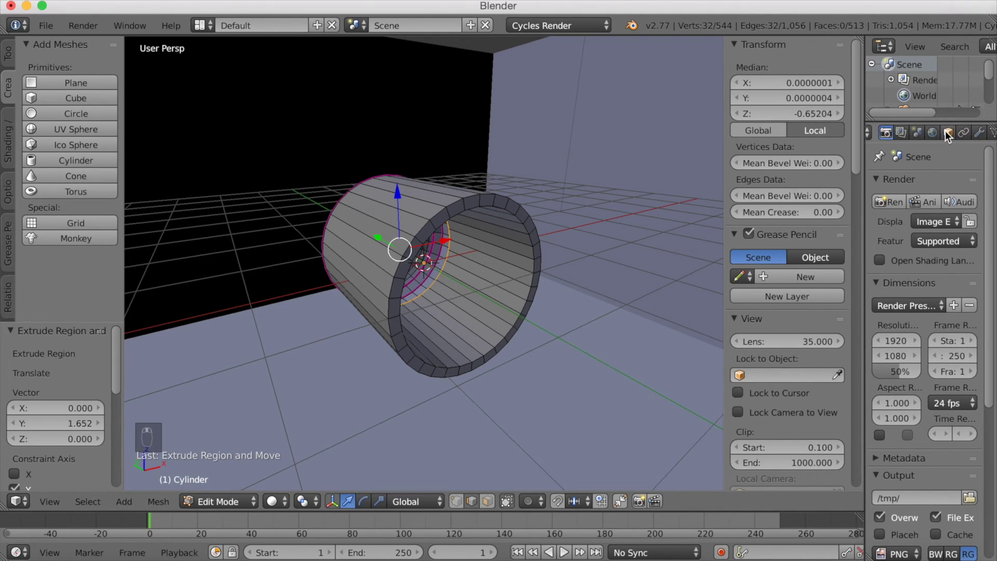
{"action": "left_click", "coordinate": [980, 134]}
{"action": "left_click", "coordinate": [900, 189]}
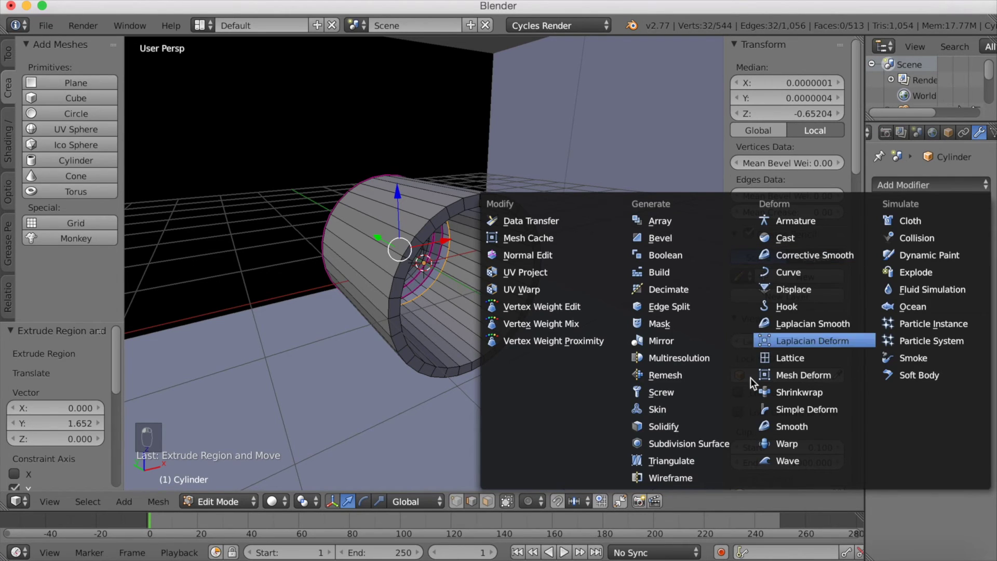
{"action": "left_click", "coordinate": [712, 444]}
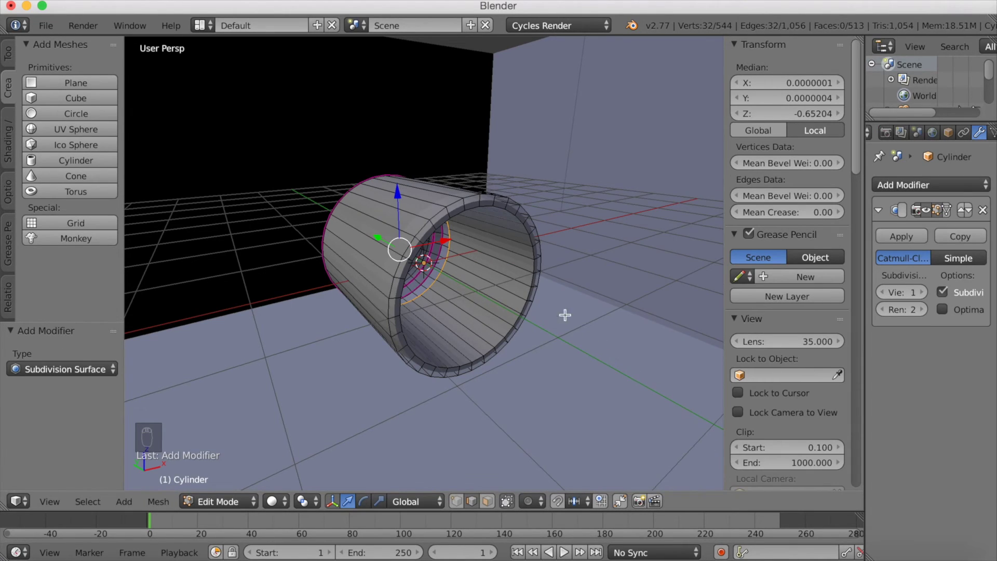
{"action": "scroll", "coordinate": [540, 303], "scroll_direction": "up", "scroll_amount": 1}
{"action": "scroll", "coordinate": [571, 306], "scroll_direction": "up", "scroll_amount": 1}
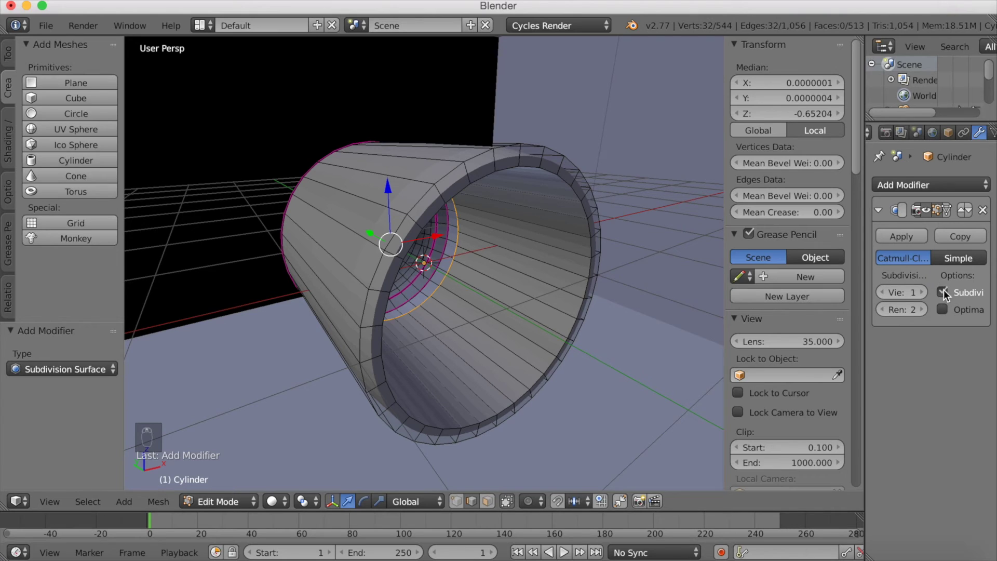
{"action": "left_click", "coordinate": [920, 291]}
{"action": "left_click", "coordinate": [920, 291]}
{"action": "left_click", "coordinate": [920, 310]}
Step: Return to Object Mode and add a UV sphere at a point on the cylinder's lower side near the dome
{"action": "mouse_move", "coordinate": [472, 292]}
{"action": "middle_mouse_down"}
{"action": "mouse_move", "coordinate": [559, 309]}
{"action": "mouse_move", "coordinate": [576, 296]}
{"action": "mouse_move", "coordinate": [483, 290]}
{"action": "middle_mouse_up"}
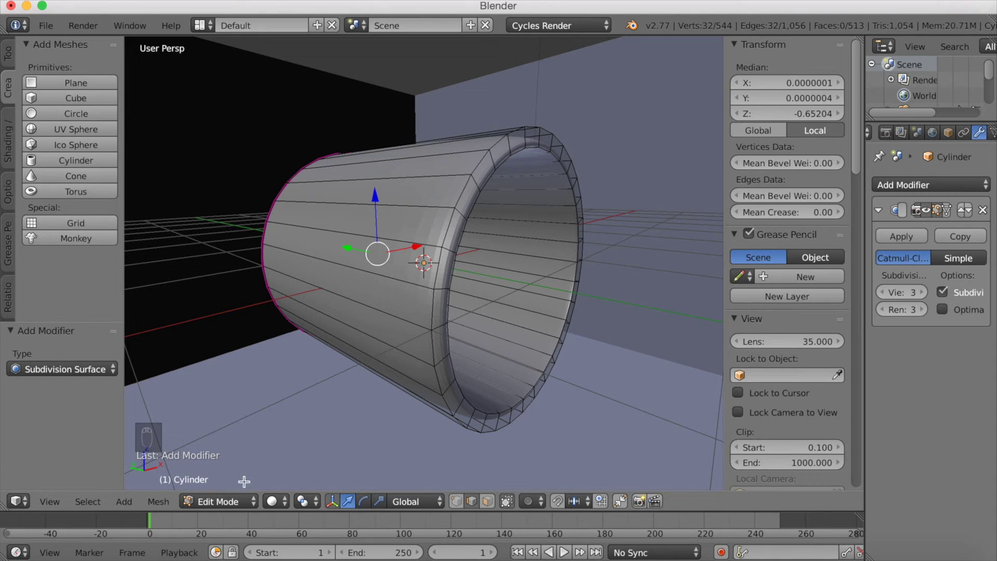
{"action": "left_click", "coordinate": [218, 502]}
{"action": "left_click", "coordinate": [215, 482]}
{"action": "middle_click_drag", "start_coordinate": [319, 385], "coordinate": [335, 319]}
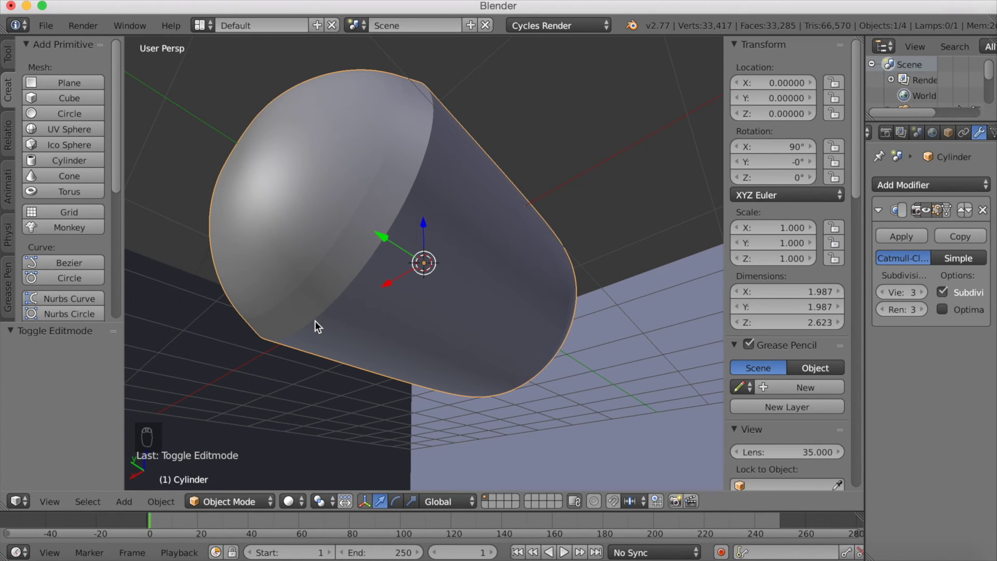
{"action": "left_click", "coordinate": [316, 322]}
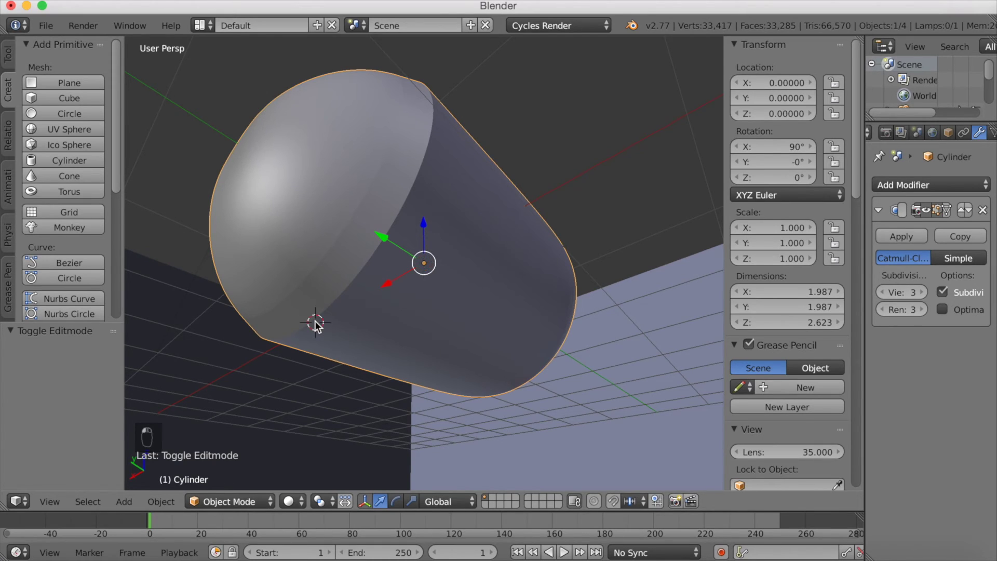
{"action": "left_click", "coordinate": [51, 129]}
Step: Flatten the sphere by scaling it to about 0.504 along the Z axis
{"action": "middle_click_drag", "start_coordinate": [411, 214], "coordinate": [389, 253]}
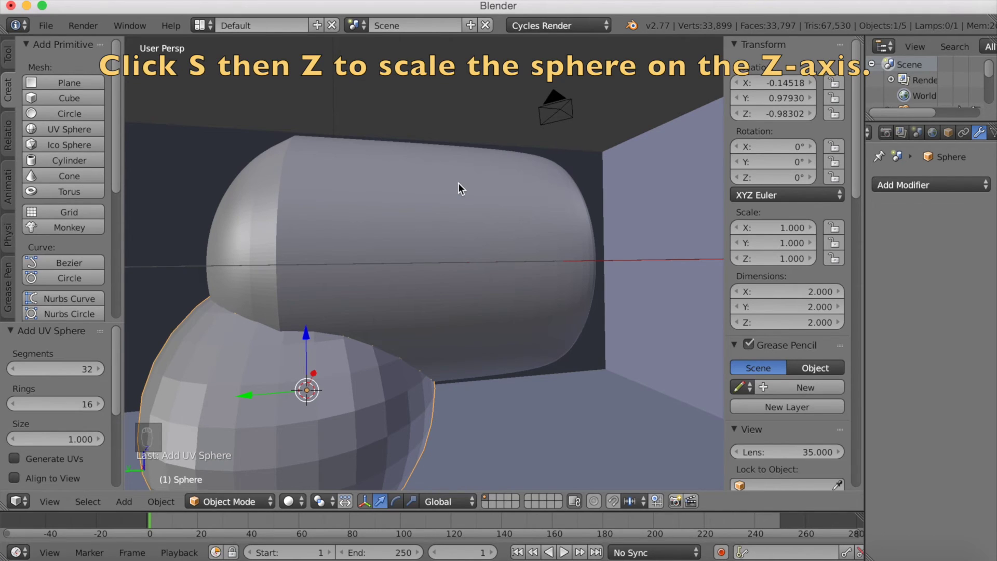
{"action": "key", "text": "s"}
{"action": "key", "text": "z"}
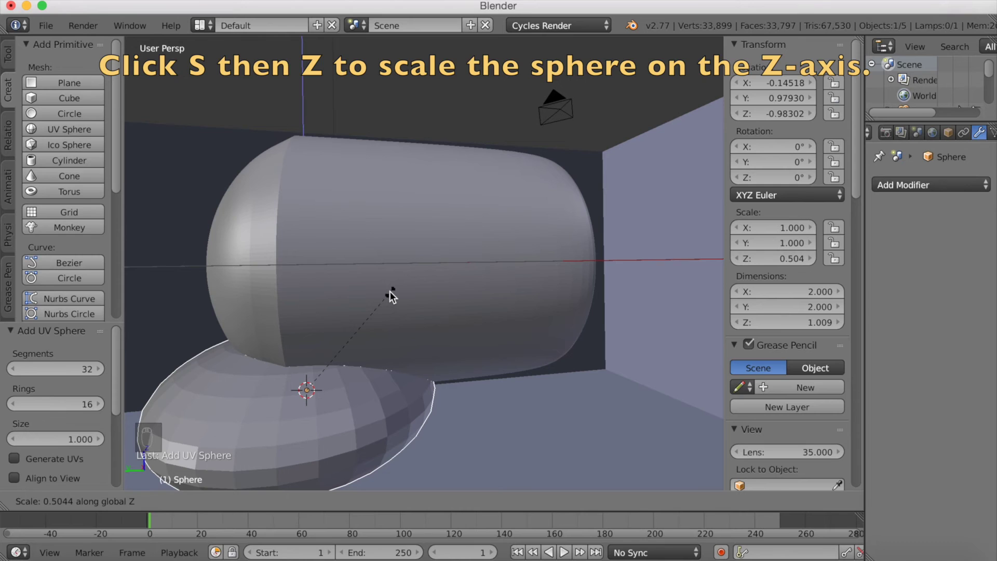
{"action": "left_click", "coordinate": [390, 291]}
Step: Lower the flattened sphere by about 0.276 along Z and widen it to about 1.36 on the X and Y axes
{"action": "middle_click_drag", "start_coordinate": [390, 291], "coordinate": [388, 328]}
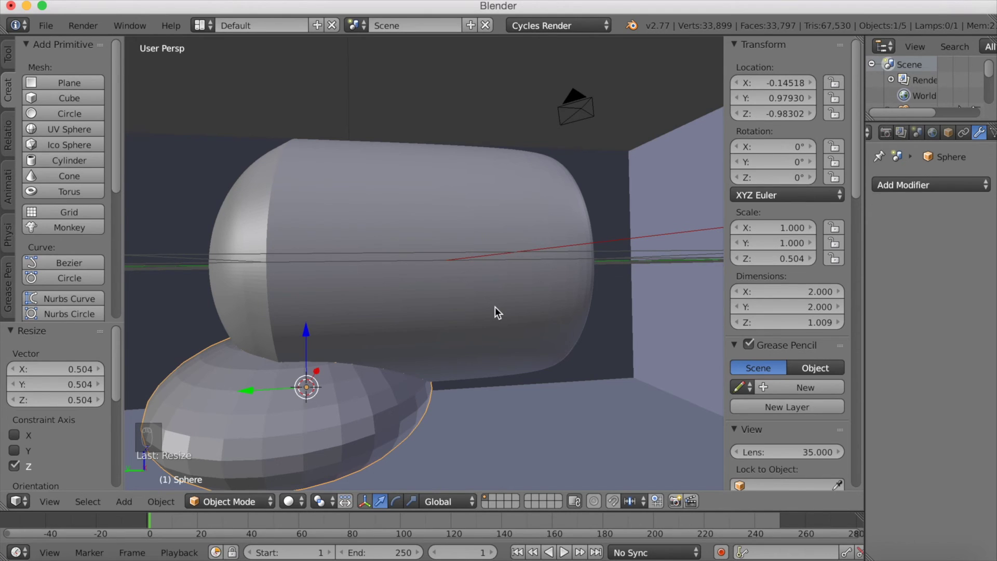
{"action": "key", "text": "g"}
{"action": "key", "text": "z"}
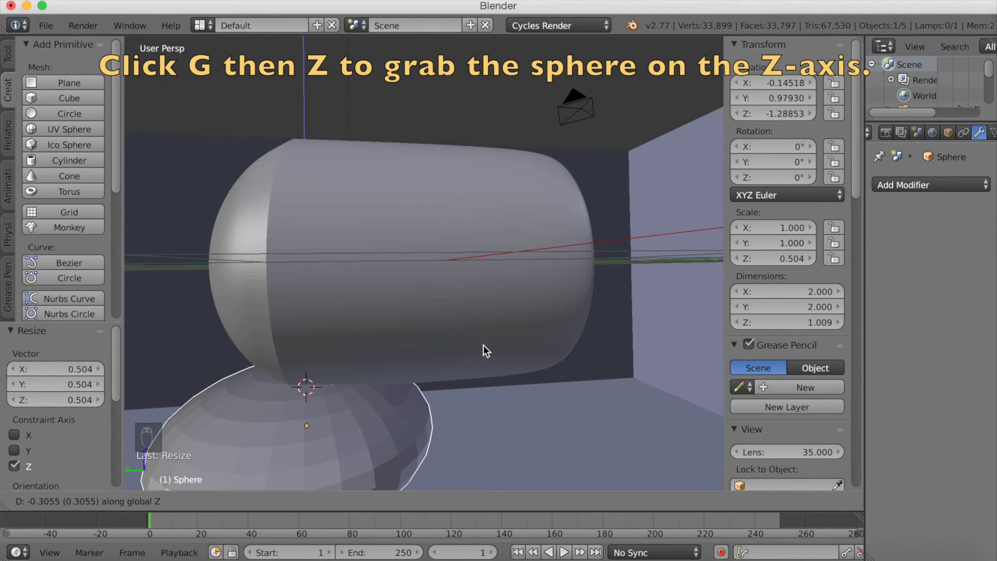
{"action": "left_click", "coordinate": [484, 344]}
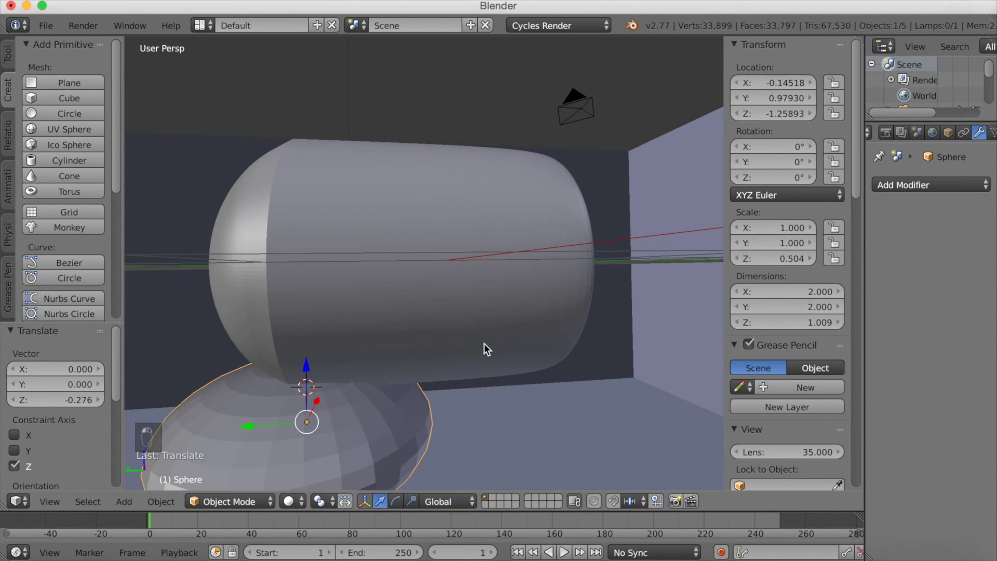
{"action": "key", "text": "s"}
{"action": "key", "text": "shift+z"}
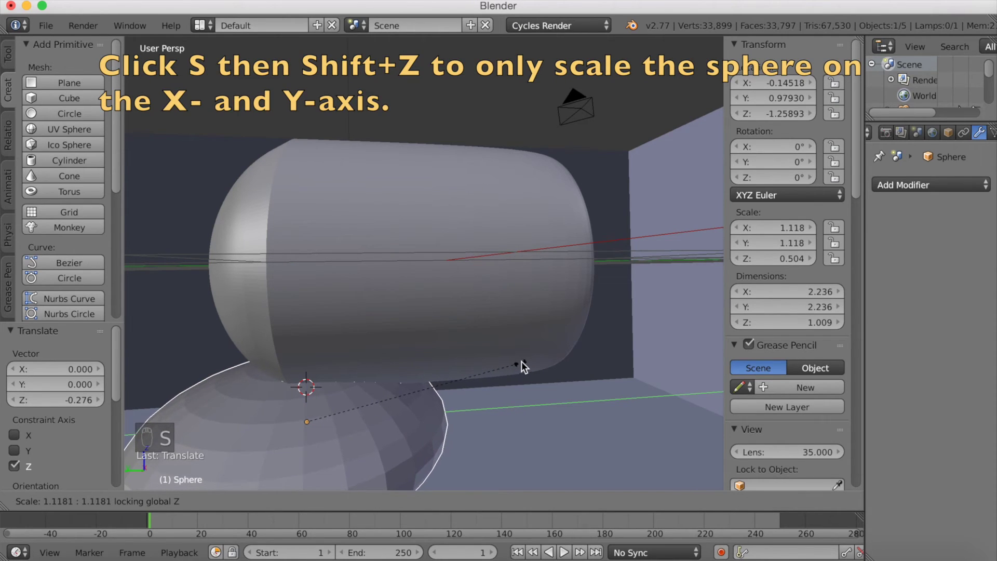
{"action": "left_click", "coordinate": [567, 357]}
Step: Add a Subdivision Surface modifier with 3 render subdivisions to the sphere and shade it smooth
{"action": "middle_click_drag", "start_coordinate": [569, 363], "coordinate": [513, 363]}
{"action": "scroll", "coordinate": [419, 364], "scroll_direction": "down", "scroll_amount": 4}
{"action": "middle_click_drag", "start_coordinate": [420, 364], "coordinate": [446, 389]}
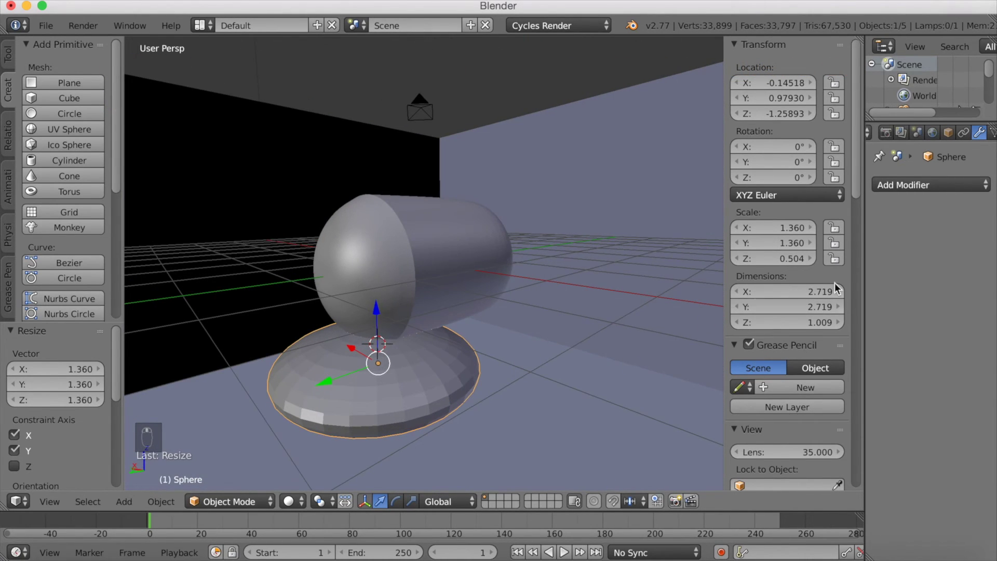
{"action": "left_click", "coordinate": [933, 184]}
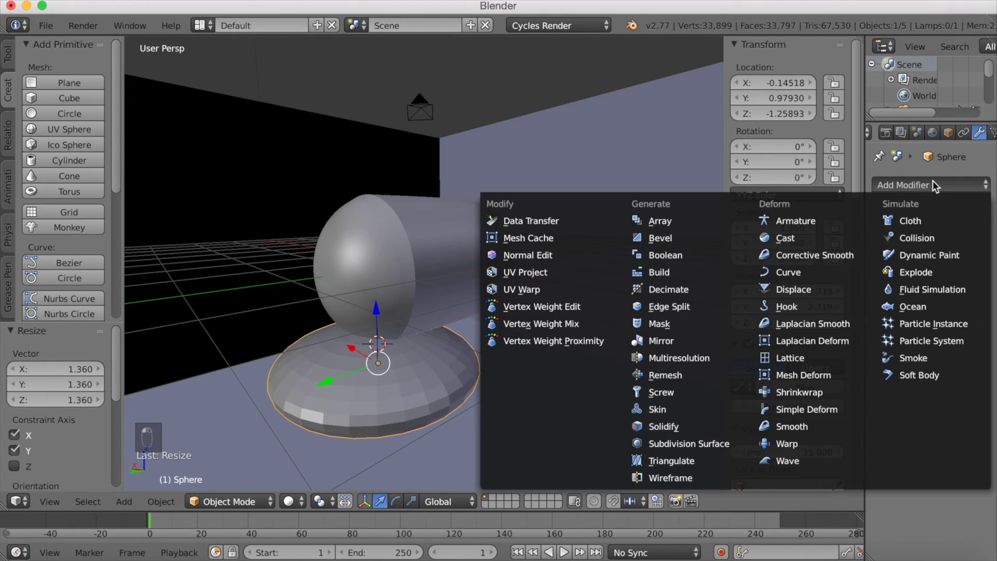
{"action": "left_click", "coordinate": [669, 443]}
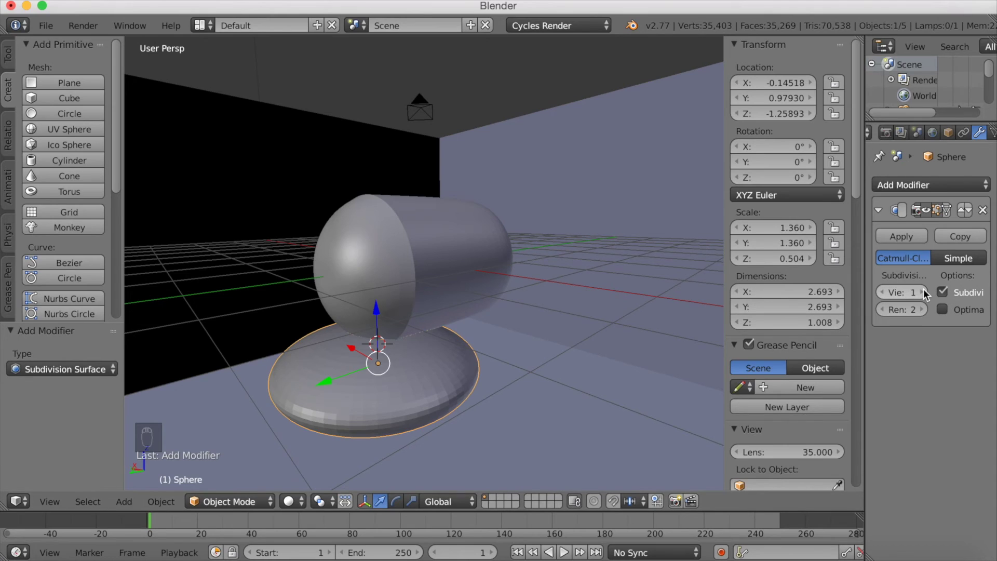
{"action": "left_click", "coordinate": [921, 308]}
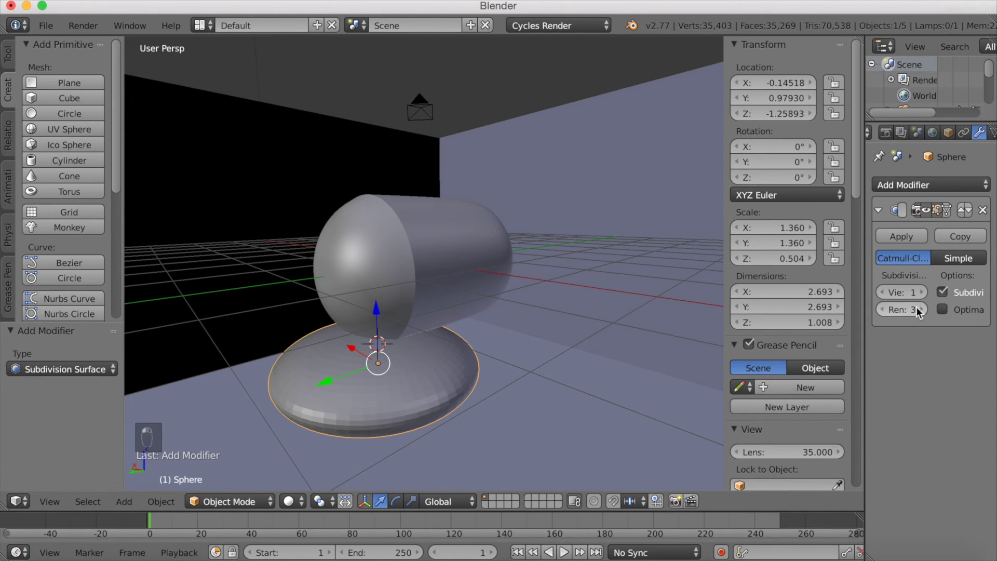
{"action": "left_click", "coordinate": [9, 52]}
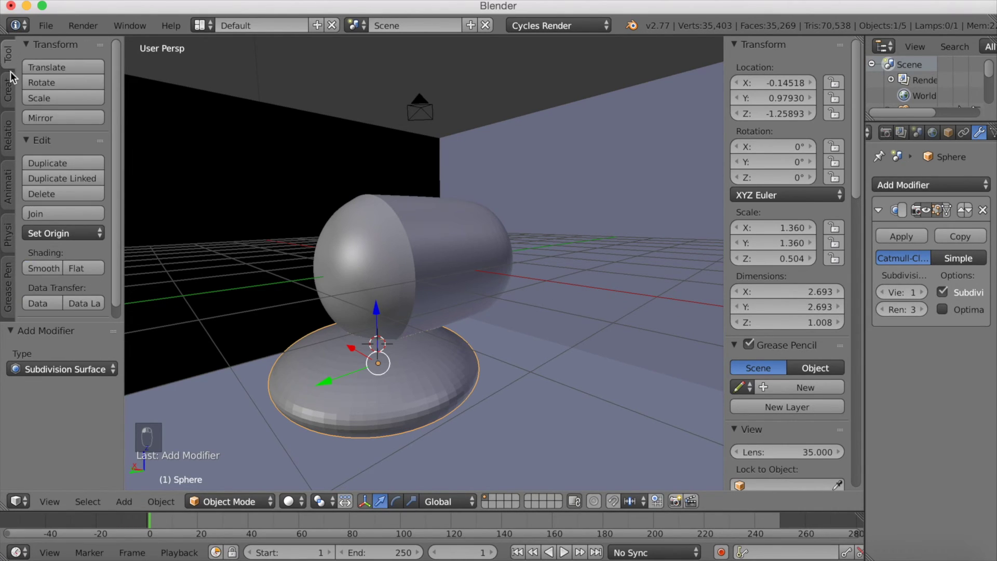
{"action": "left_click", "coordinate": [32, 268]}
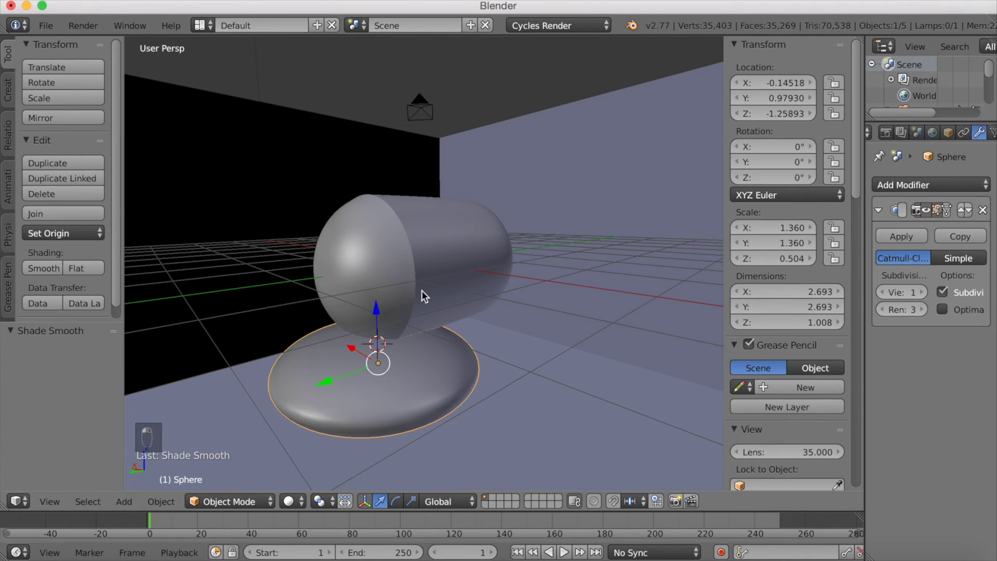
Step: Parent the cylinder to the flattened sphere using the Object parent type
{"action": "middle_click_drag", "start_coordinate": [504, 289], "coordinate": [431, 283]}
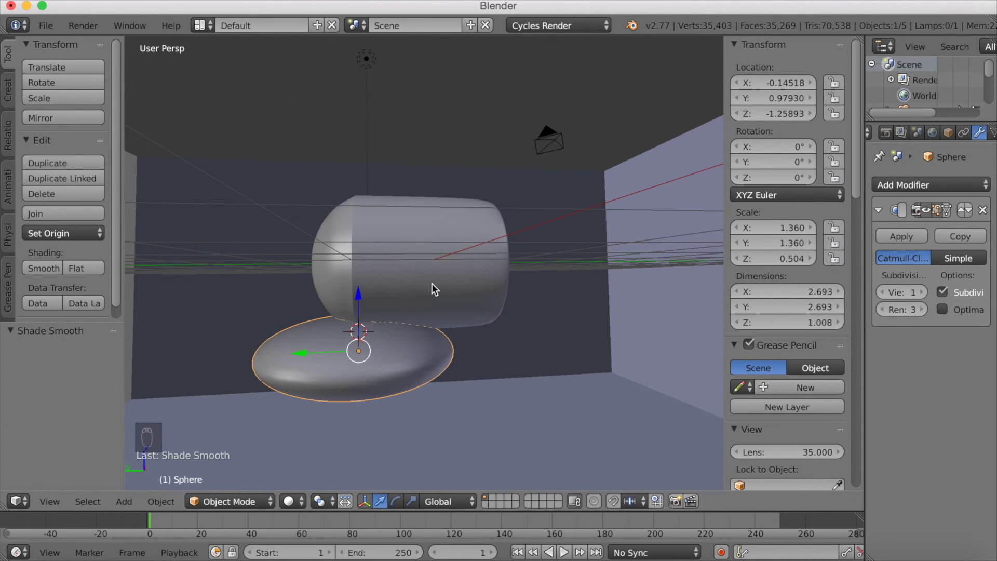
{"action": "right_click", "coordinate": [416, 254]}
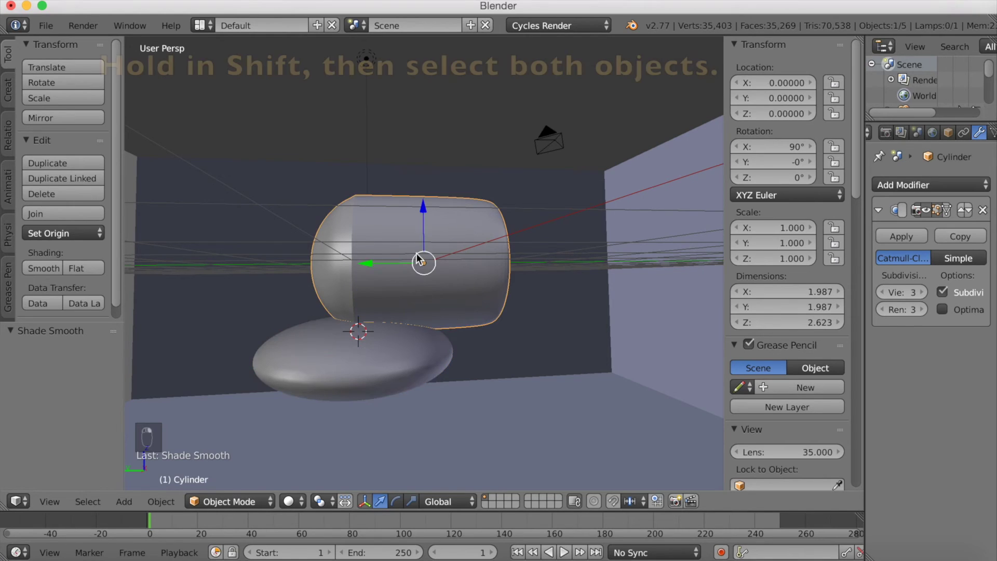
{"action": "right_click", "coordinate": [366, 348], "text": "shift"}
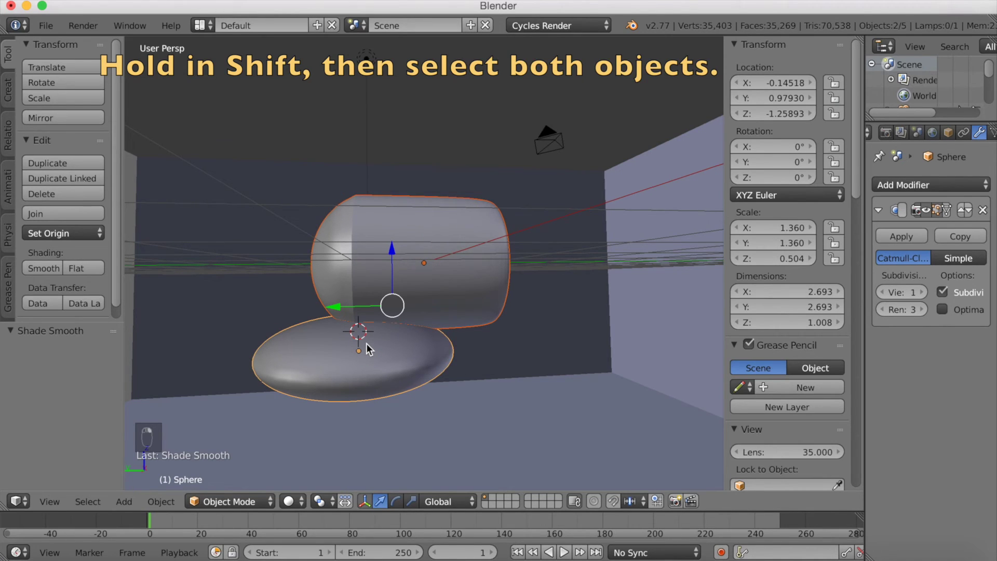
{"action": "key", "text": "ctrl+p"}
{"action": "key", "text": "Return"}
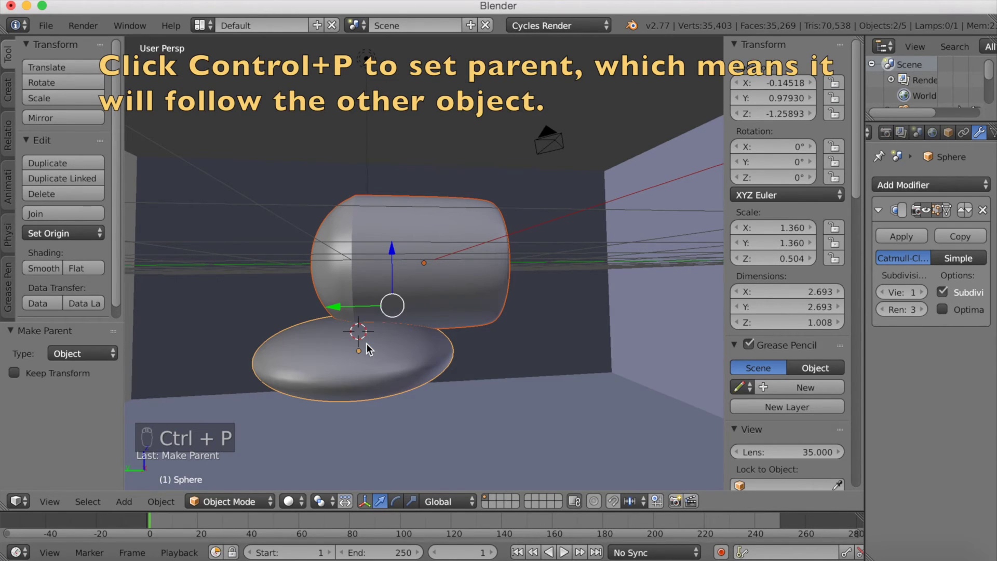
Step: Select only the flattened sphere and move it down about 3.568 along Z together with its child cylinder
{"action": "scroll", "coordinate": [366, 344], "scroll_direction": "down", "scroll_amount": 5}
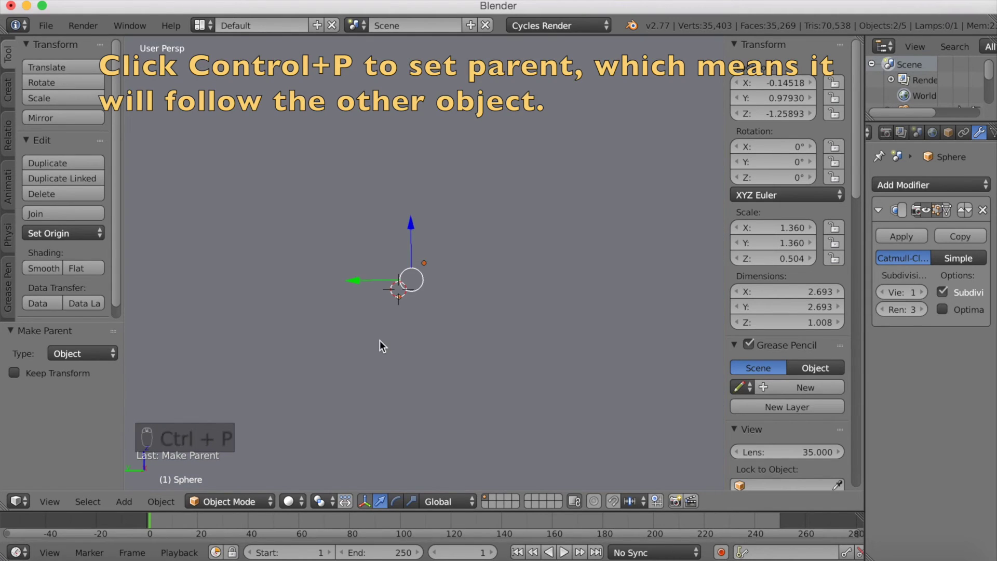
{"action": "scroll", "coordinate": [380, 340], "scroll_direction": "up", "scroll_amount": 2}
{"action": "right_click", "coordinate": [406, 306]}
{"action": "key", "text": "g"}
{"action": "key", "text": "z"}
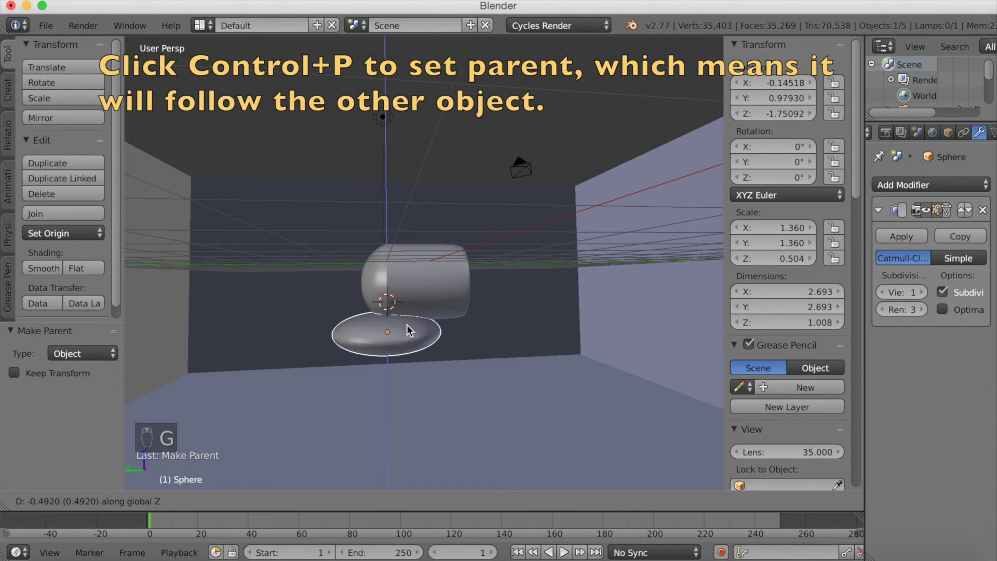
{"action": "left_click", "coordinate": [410, 442]}
Step: Lower the sphere and its child cylinder a further 0.398 or so along Z towards the box floor
{"action": "middle_click_drag", "start_coordinate": [451, 404], "coordinate": [466, 247]}
{"action": "key", "text": "g"}
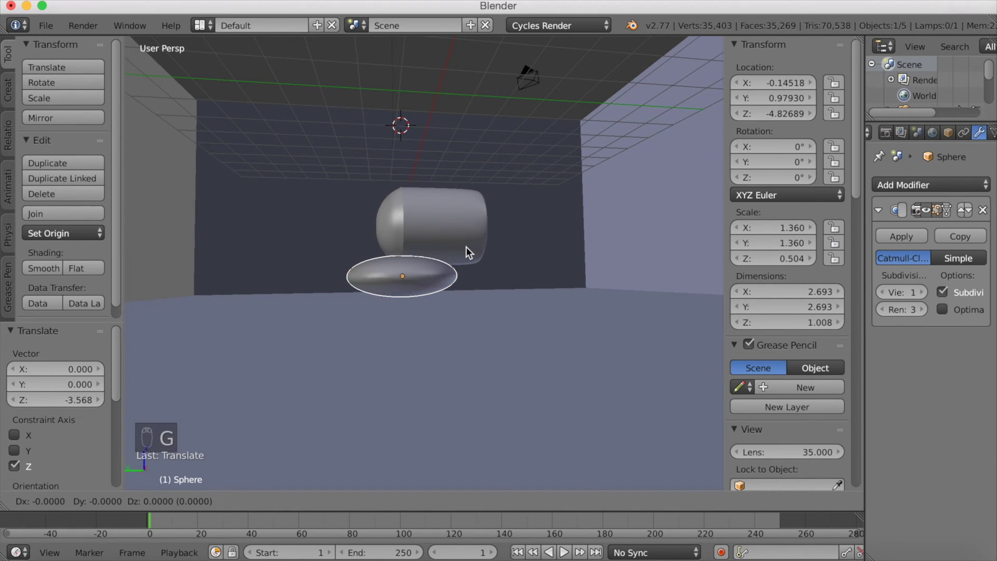
{"action": "key", "text": "z"}
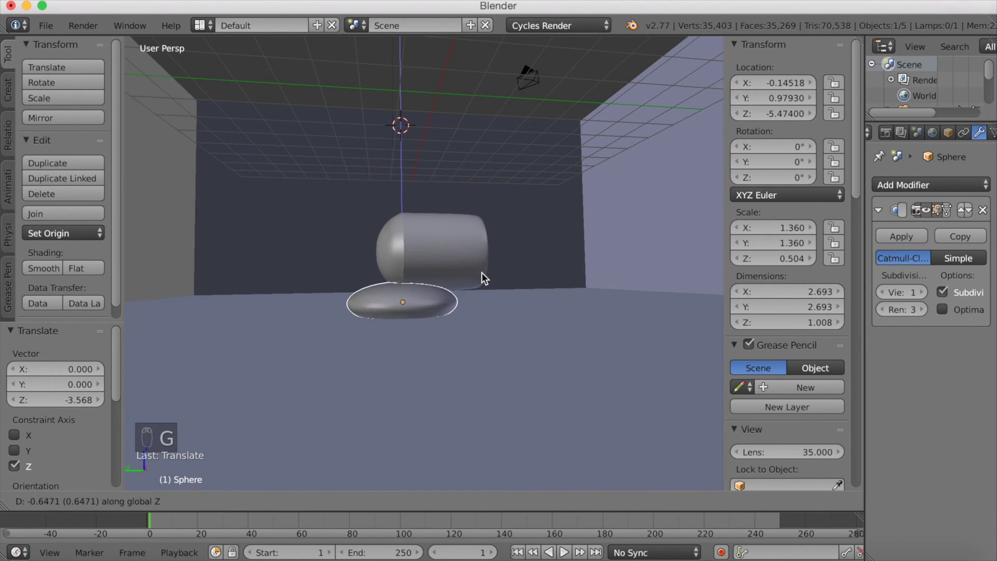
{"action": "left_click", "coordinate": [488, 263]}
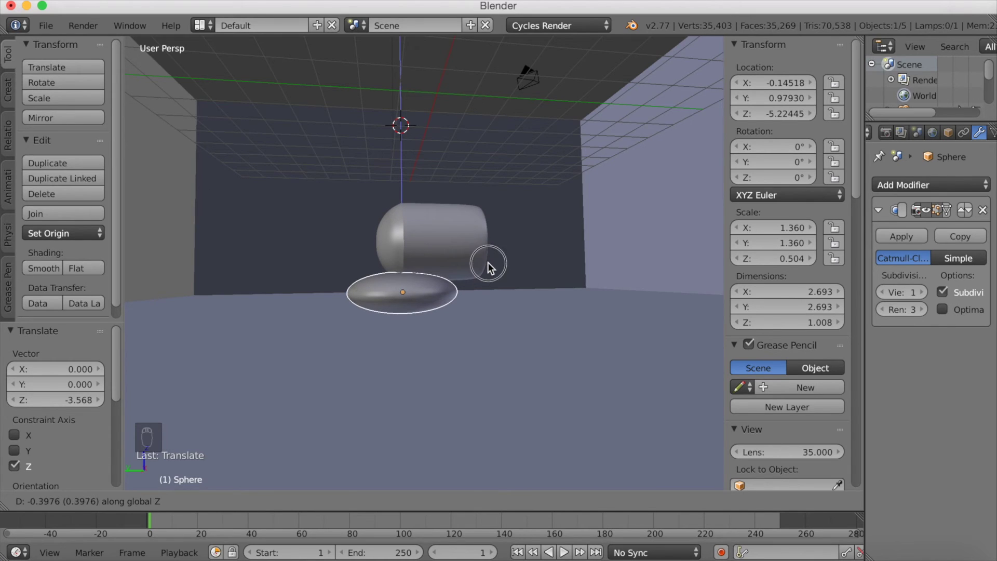
{"action": "scroll", "coordinate": [443, 295], "scroll_direction": "up", "scroll_amount": 1}
{"action": "scroll", "coordinate": [441, 299], "scroll_direction": "up", "scroll_amount": 3}
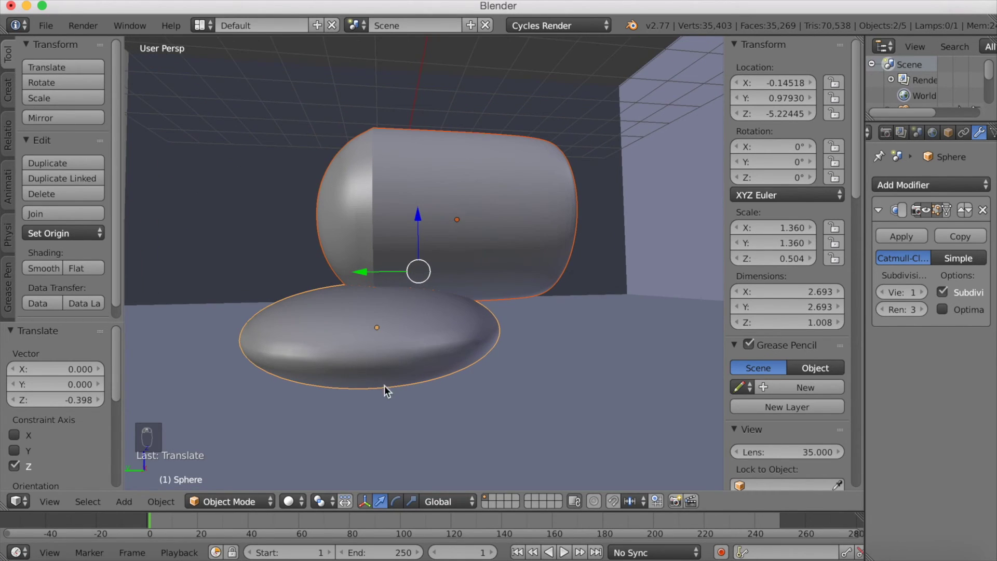
Step: Place the 3D cursor at the underside of the flattened sphere, centred beneath it in both side and front views
{"action": "scroll", "coordinate": [387, 382], "scroll_direction": "up", "scroll_amount": 4}
{"action": "scroll", "coordinate": [394, 373], "scroll_direction": "down", "scroll_amount": 3}
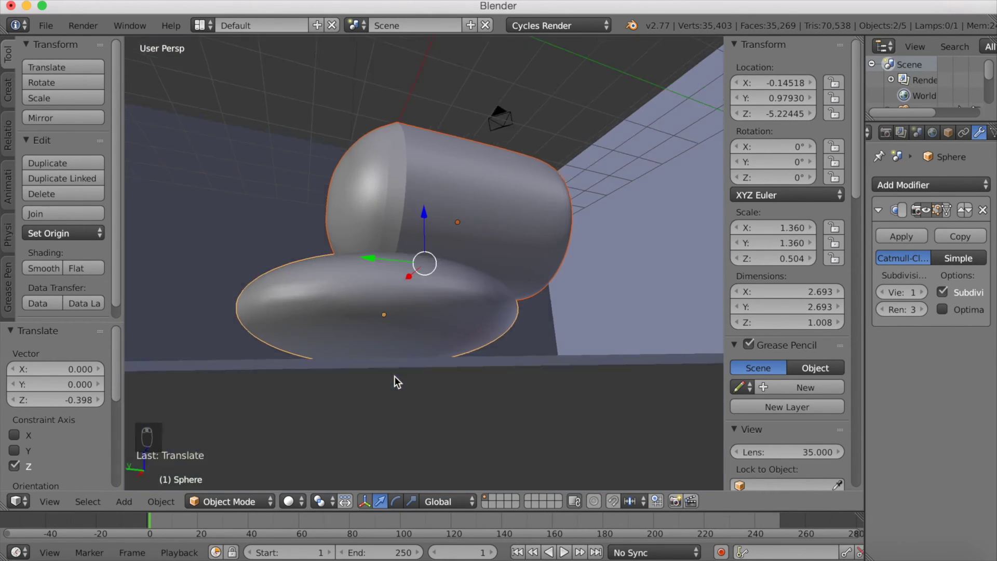
{"action": "scroll", "coordinate": [391, 375], "scroll_direction": "up", "scroll_amount": 1}
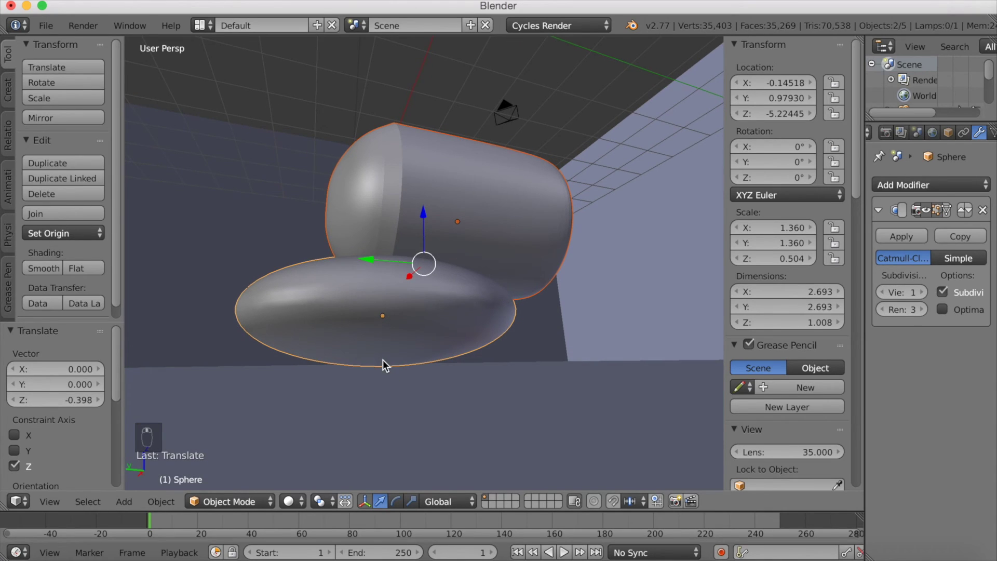
{"action": "left_click", "coordinate": [379, 368]}
{"action": "middle_click_drag", "start_coordinate": [378, 387], "coordinate": [287, 388]}
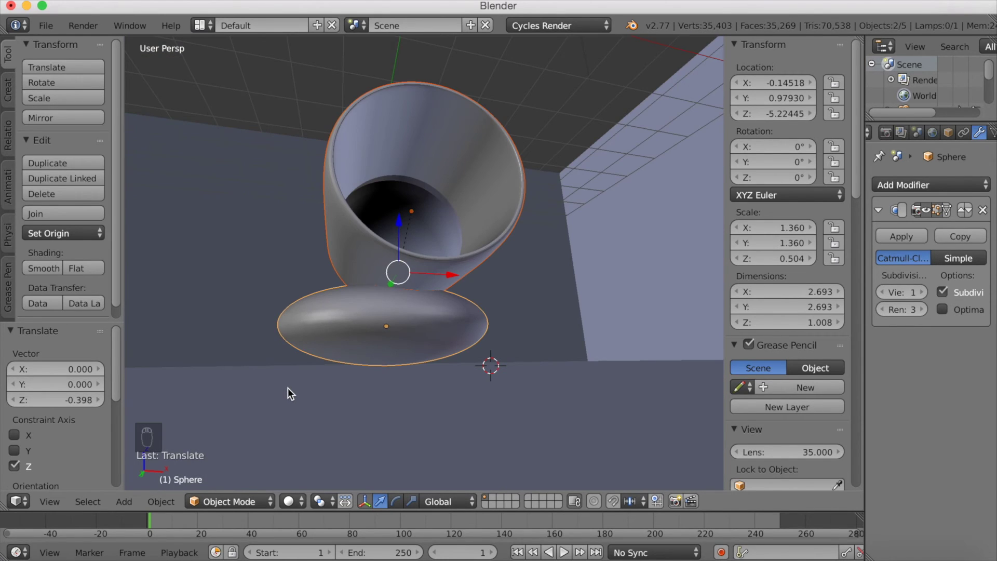
{"action": "left_click", "coordinate": [382, 363]}
{"action": "middle_click_drag", "start_coordinate": [373, 379], "coordinate": [356, 401]}
Step: Add a cube at the 3D cursor and flatten it to 0.2 of its height along Z
{"action": "left_click", "coordinate": [8, 90]}
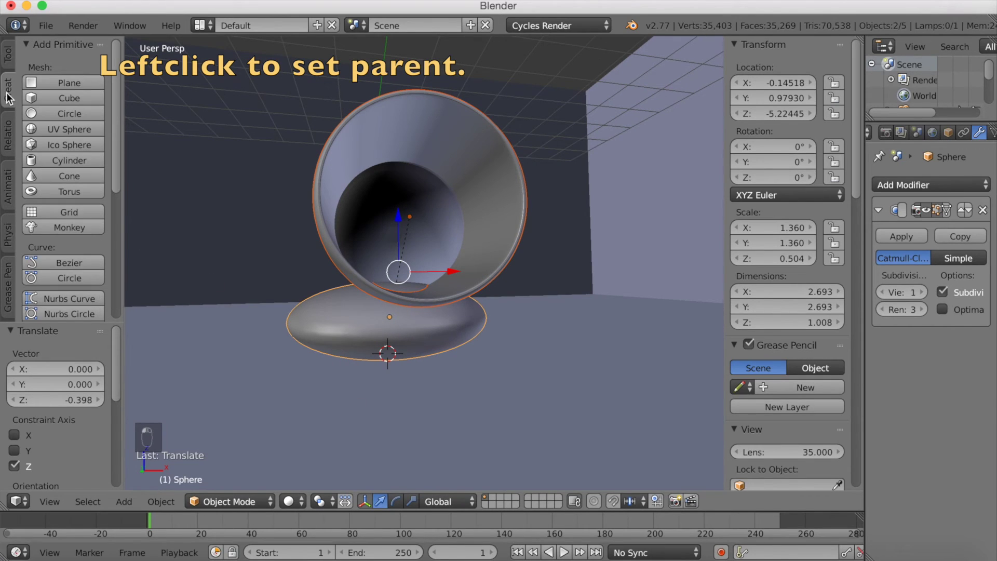
{"action": "left_click", "coordinate": [64, 98]}
{"action": "middle_click_drag", "start_coordinate": [236, 215], "coordinate": [316, 235]}
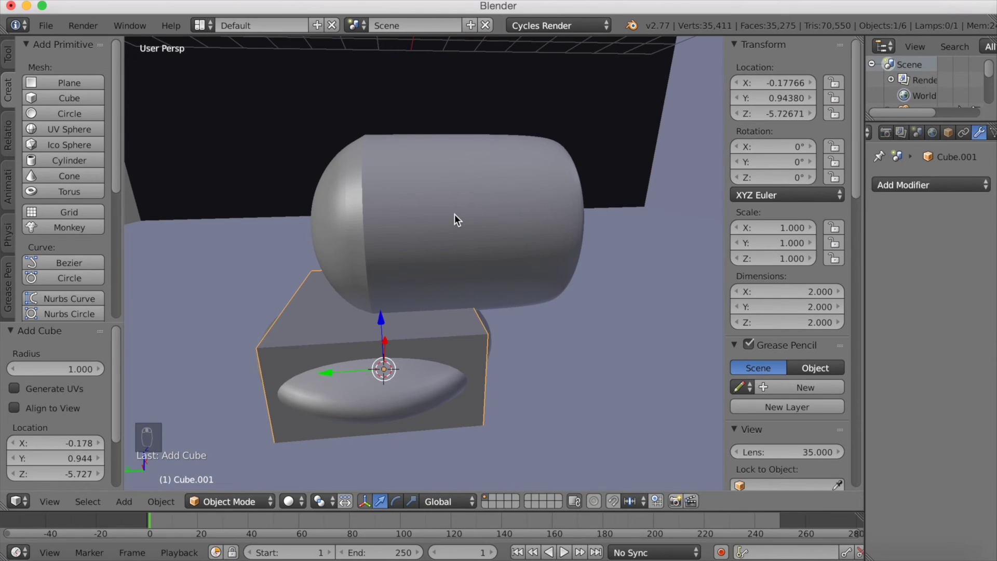
{"action": "key", "text": "s"}
{"action": "key", "text": "z"}
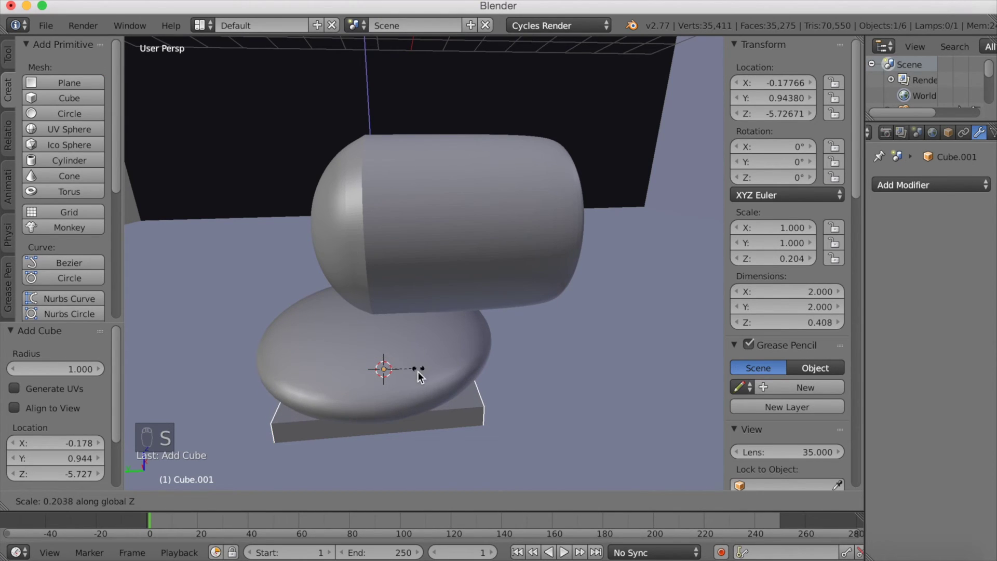
{"action": "left_click", "coordinate": [417, 364]}
Step: Scale the flattened cube uniformly by about 1.785 and raise it about 0.123 along Z beneath the sphere
{"action": "middle_click_drag", "start_coordinate": [506, 414], "coordinate": [450, 406]}
{"action": "key", "text": "s"}
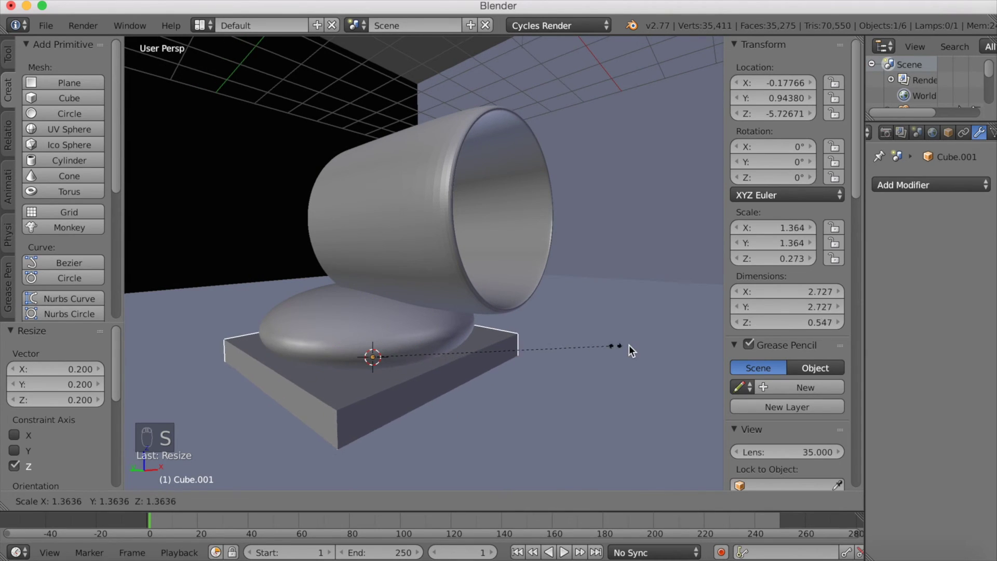
{"action": "left_click", "coordinate": [689, 338]}
{"action": "key", "text": "g"}
{"action": "key", "text": "z"}
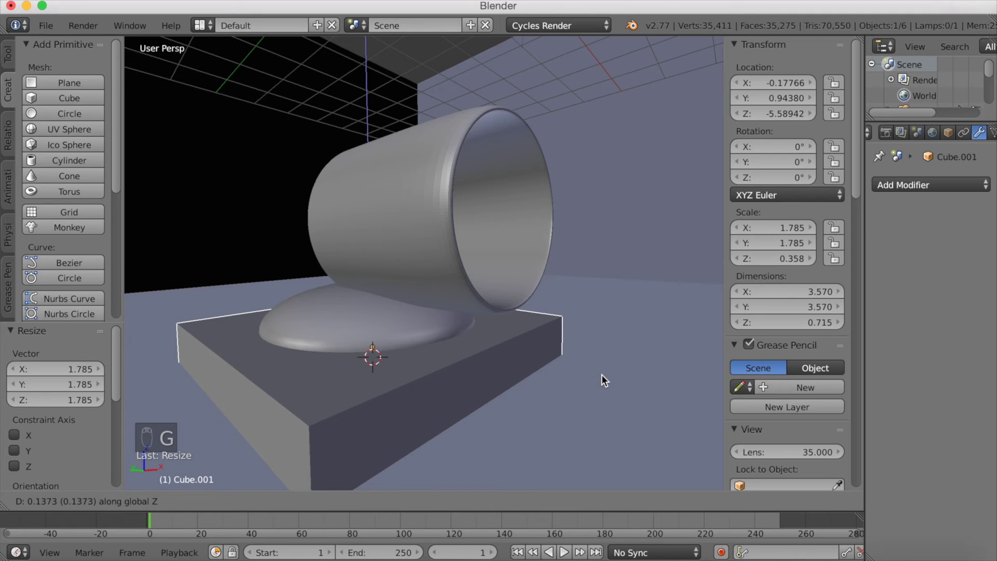
{"action": "left_click", "coordinate": [593, 377]}
Step: Edit the cylinder's mesh and set the mean crease of the edge loop where the body meets the dome to 0.14
{"action": "middle_click_drag", "start_coordinate": [593, 377], "coordinate": [426, 385]}
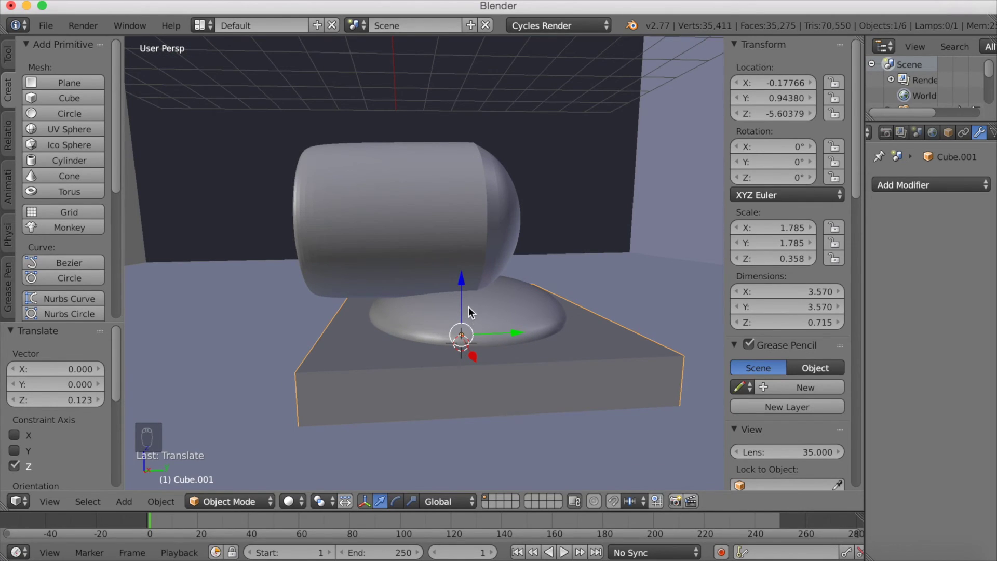
{"action": "scroll", "coordinate": [469, 307], "scroll_direction": "up", "scroll_amount": 3}
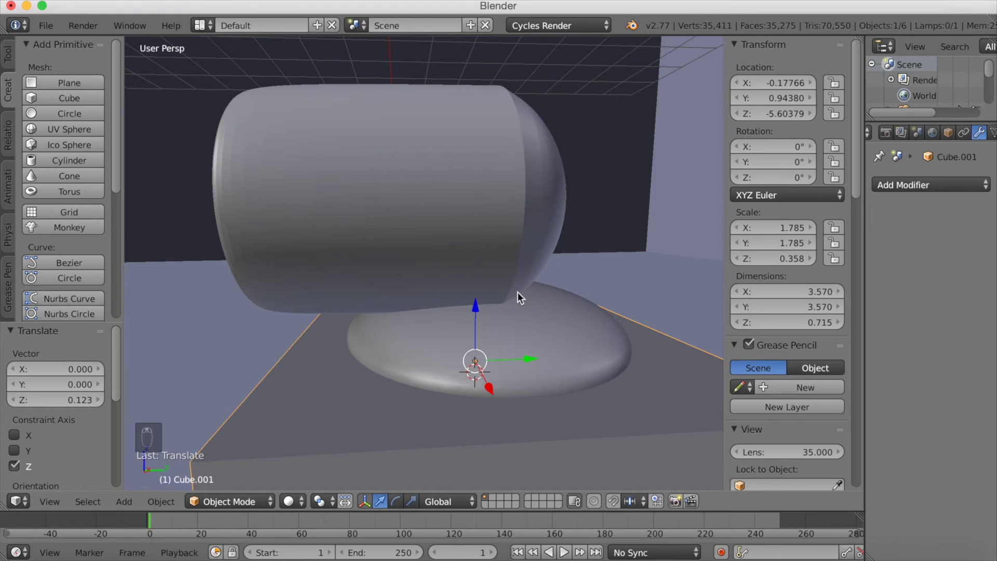
{"action": "scroll", "coordinate": [517, 292], "scroll_direction": "down", "scroll_amount": 3}
{"action": "middle_click_drag", "start_coordinate": [509, 307], "coordinate": [490, 316]}
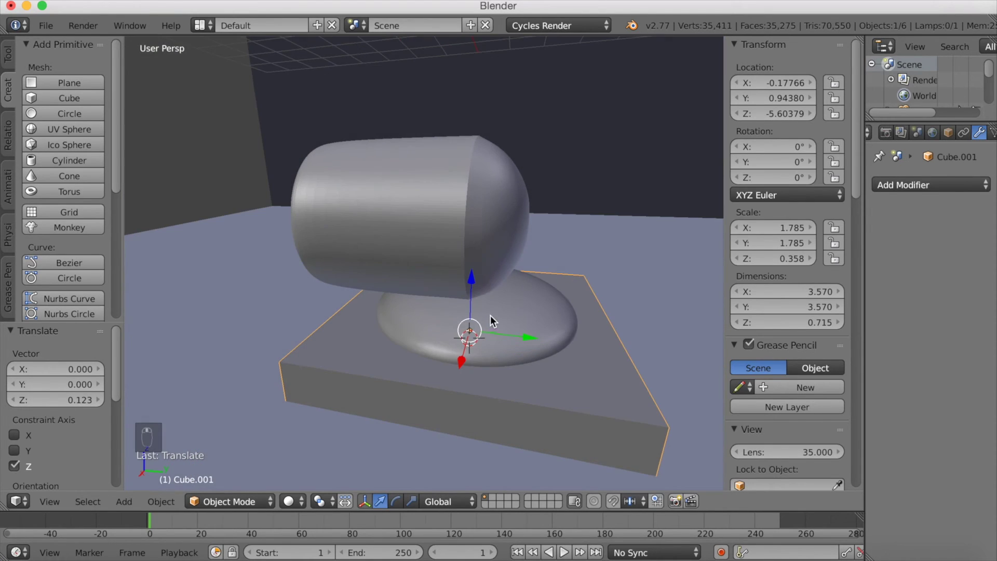
{"action": "right_click", "coordinate": [466, 223]}
{"action": "key", "text": "Tab"}
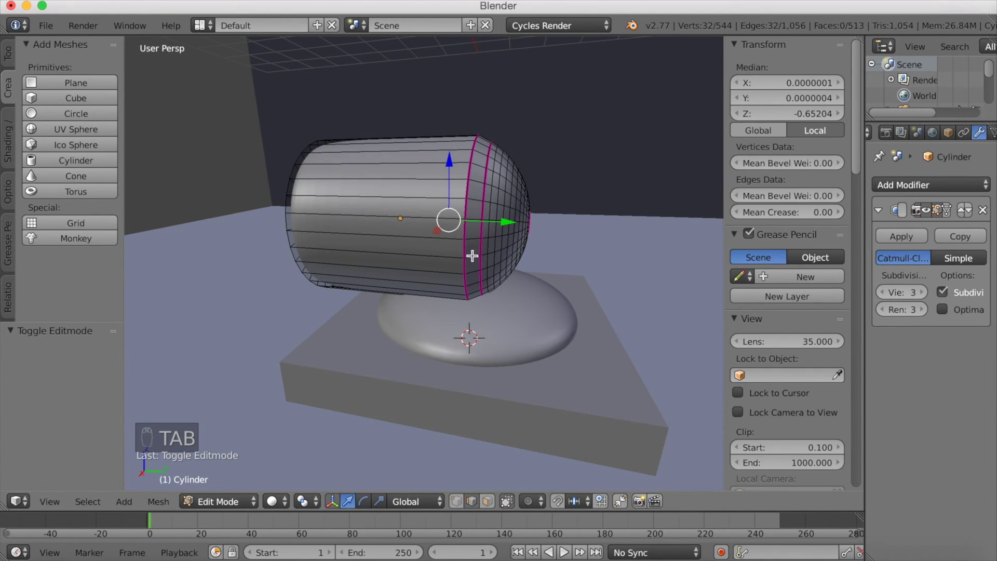
{"action": "right_click", "coordinate": [465, 211], "text": "alt"}
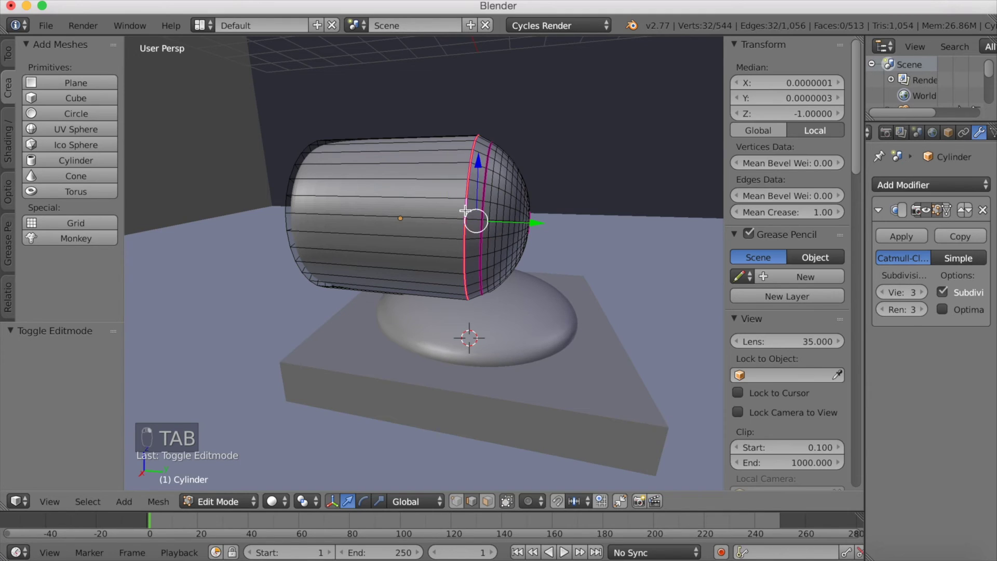
{"action": "left_click_drag", "start_coordinate": [800, 212], "coordinate": [733, 212]}
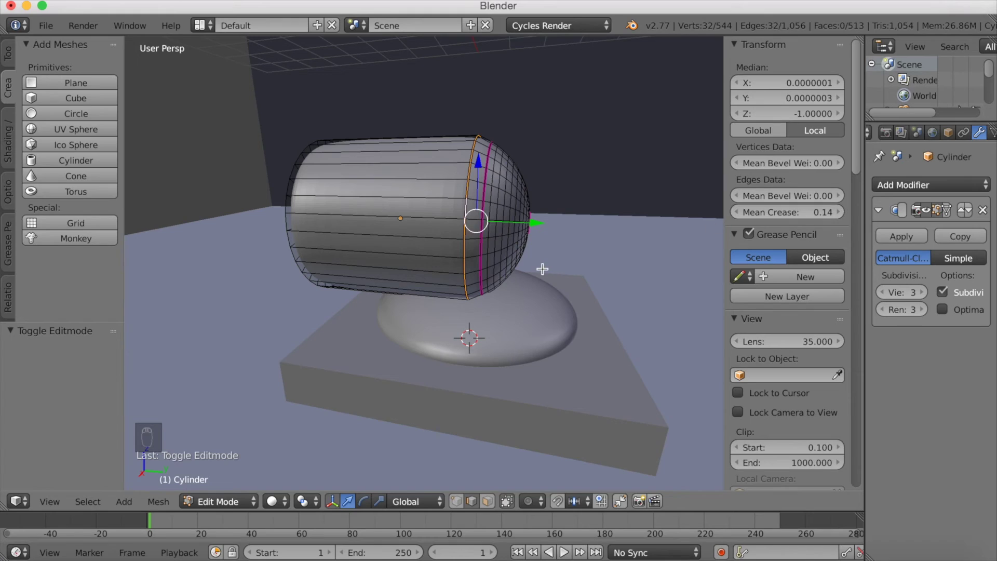
Step: Set the mean crease of the first edge loop inside the dome to 0.84 and return to Object Mode
{"action": "right_click", "coordinate": [485, 191], "text": "alt"}
{"action": "left_click_drag", "start_coordinate": [795, 212], "coordinate": [787, 212]}
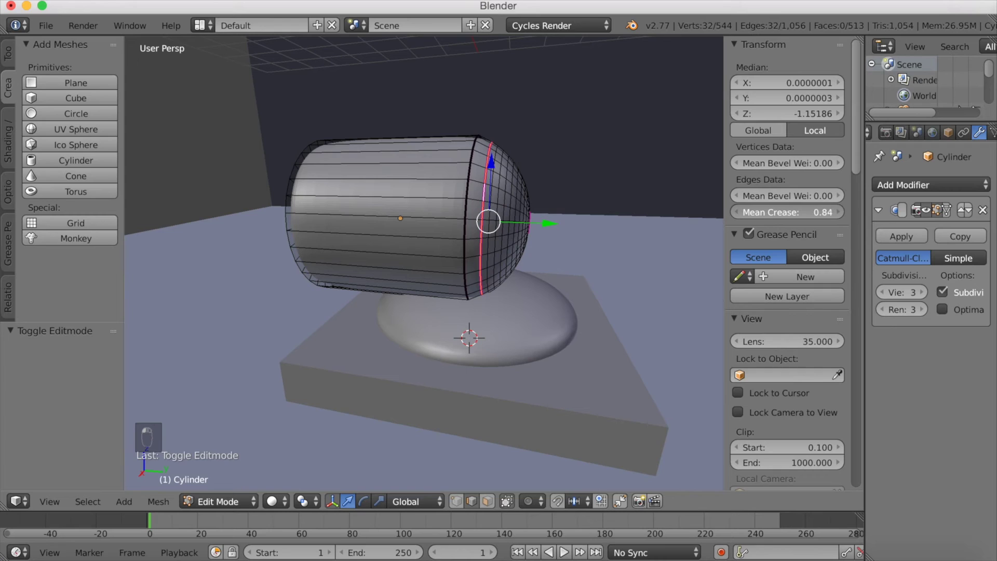
{"action": "left_click", "coordinate": [800, 212]}
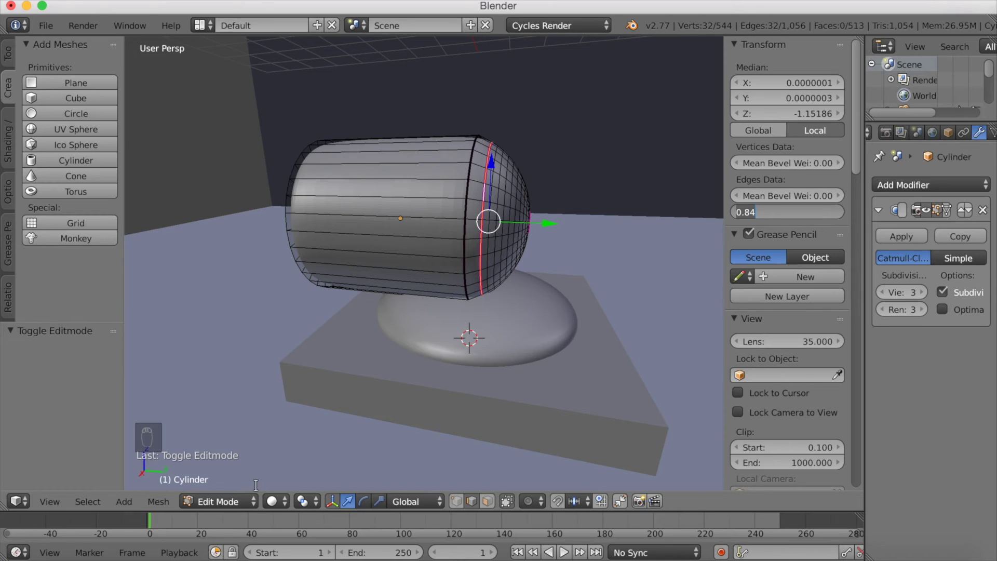
{"action": "left_click", "coordinate": [238, 503]}
{"action": "left_click", "coordinate": [238, 503]}
{"action": "left_click", "coordinate": [237, 482]}
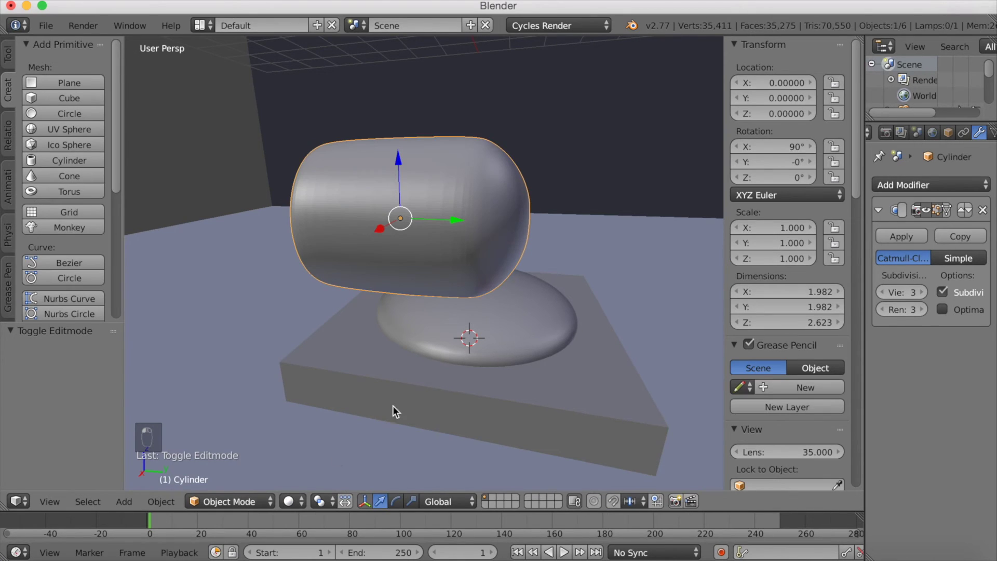
Step: Add a plane at the centre of the cylinder's hollow interior and rotate it 90° about X
{"action": "middle_click_drag", "start_coordinate": [514, 338], "coordinate": [618, 328]}
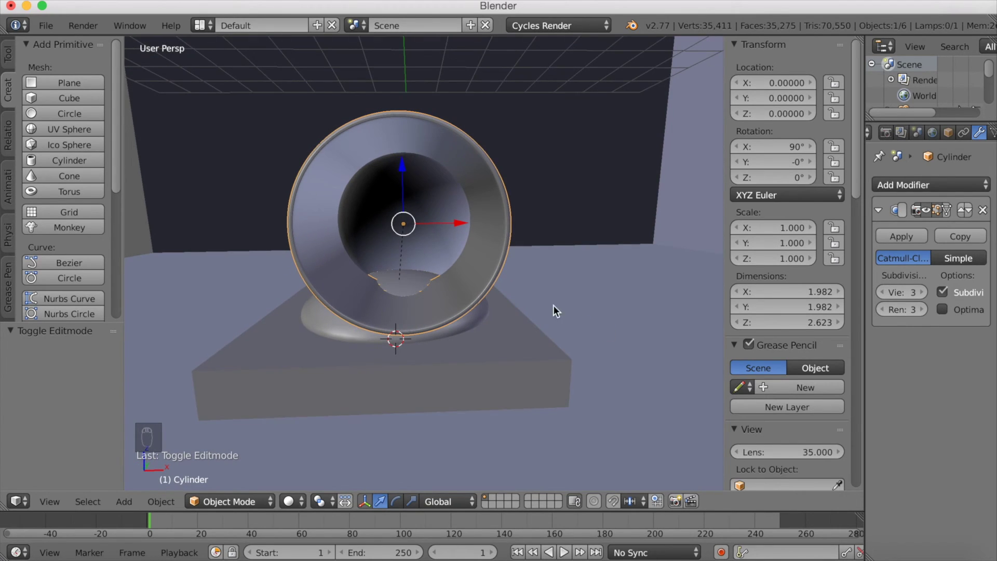
{"action": "left_click", "coordinate": [405, 225]}
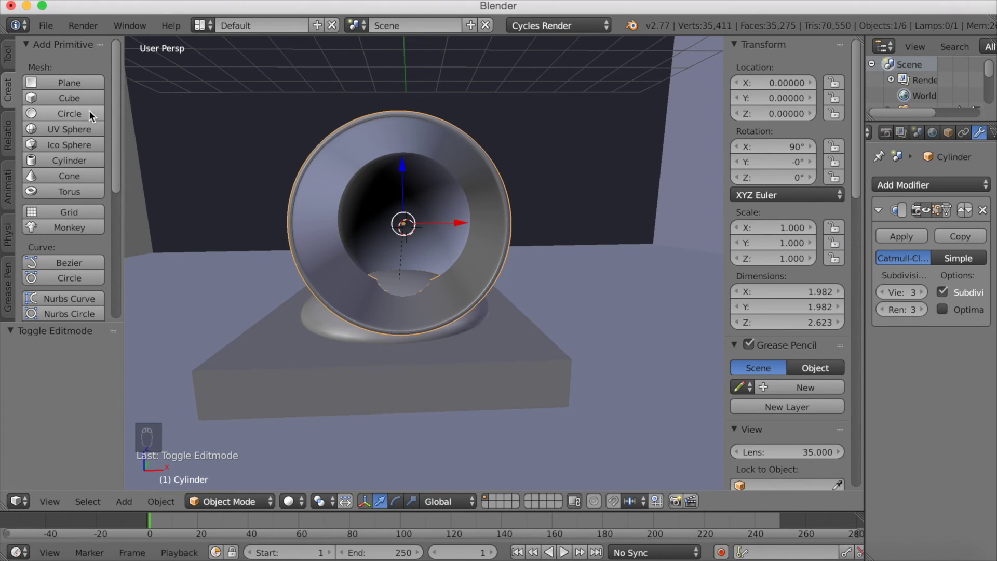
{"action": "left_click", "coordinate": [66, 82]}
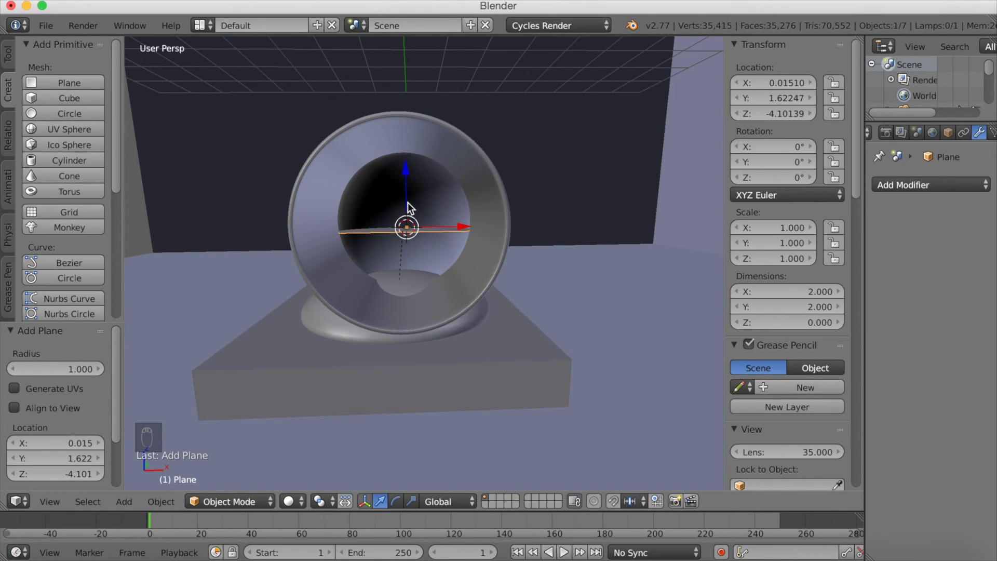
{"action": "key", "text": "r"}
{"action": "type", "text": "x"}
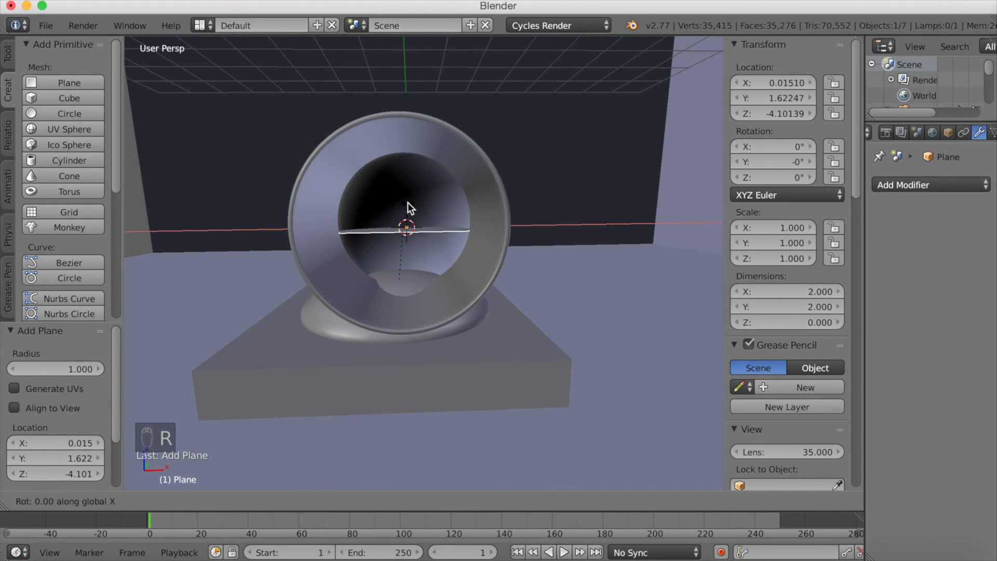
{"action": "type", "text": "90"}
{"action": "key", "text": "Return"}
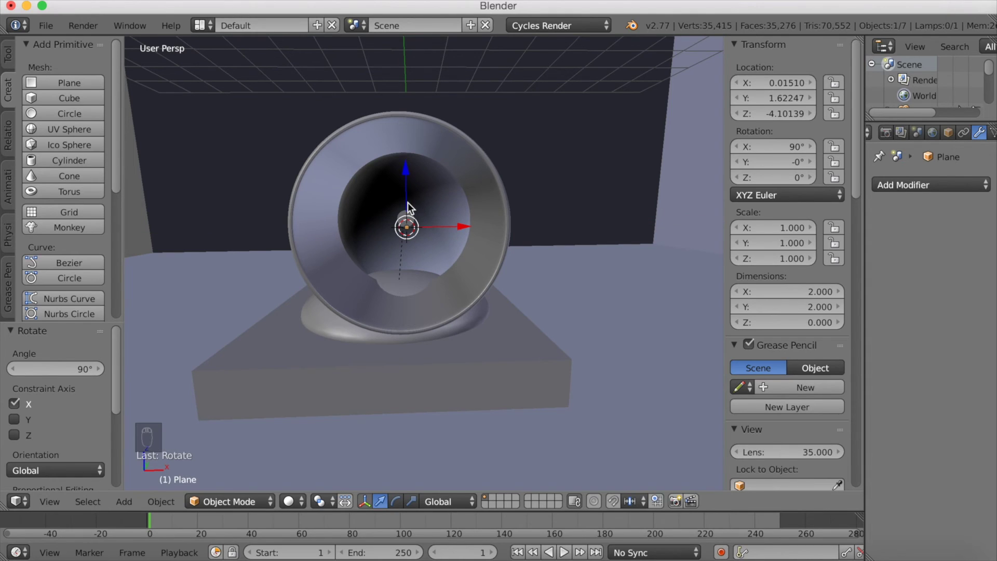
Step: Move the plane about -1.138 along Y and scale it uniformly to about 0.510 so it fits inside the cylinder
{"action": "key", "text": "g"}
{"action": "key", "text": "y"}
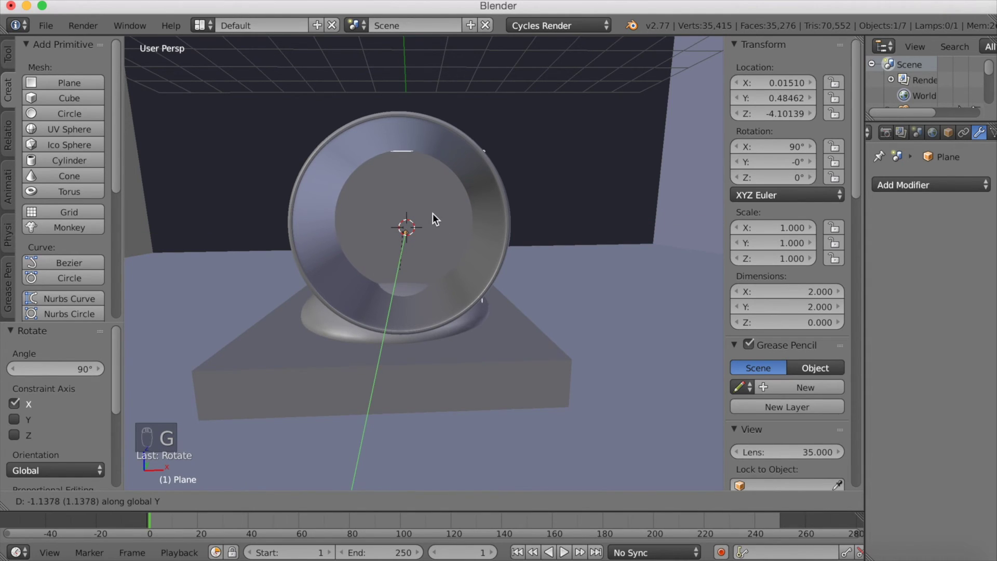
{"action": "left_click", "coordinate": [432, 213]}
{"action": "key", "text": "s"}
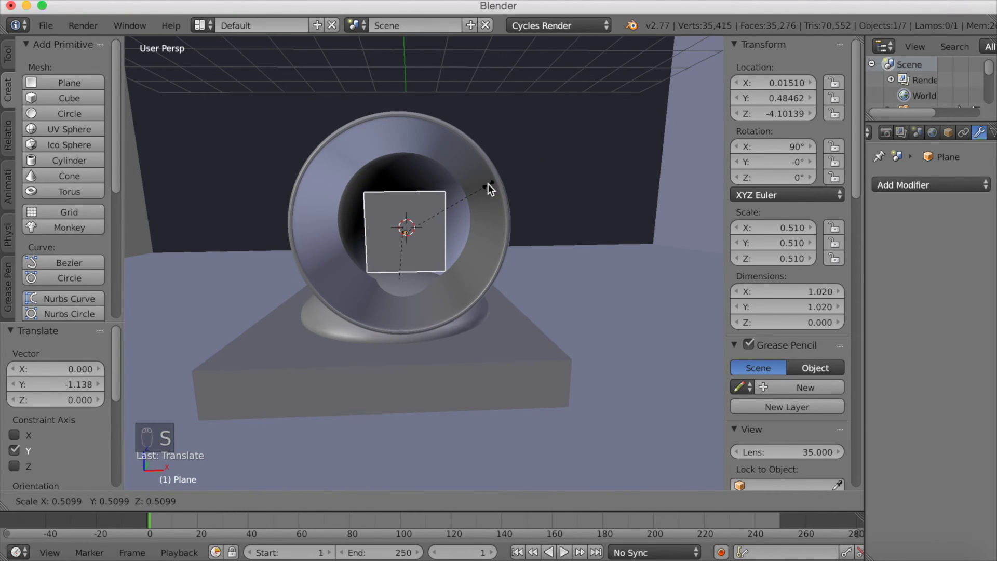
{"action": "left_click", "coordinate": [488, 183]}
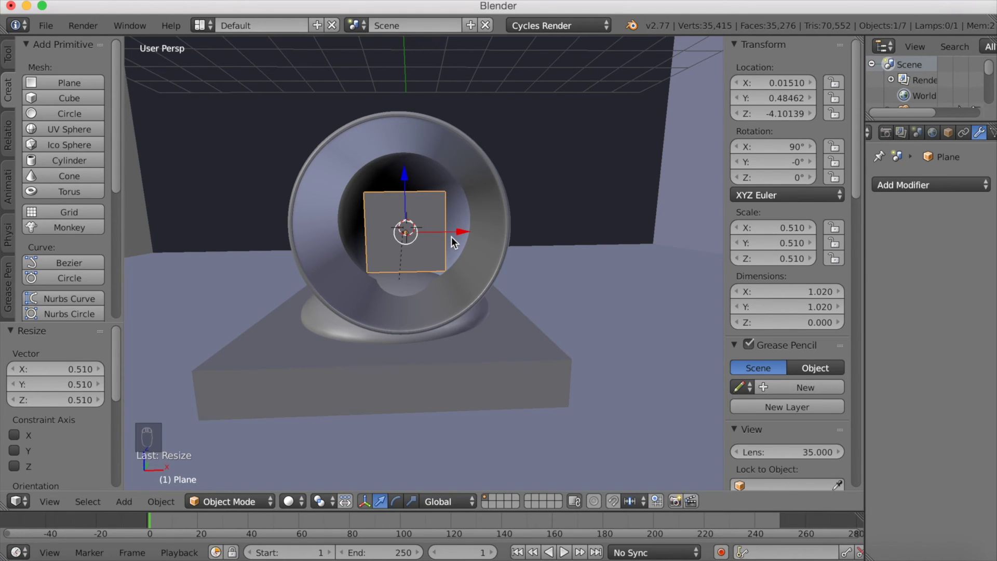
Step: Parent the small plane to the cylinder using the Object parent type
{"action": "right_click", "coordinate": [482, 204], "text": "shift"}
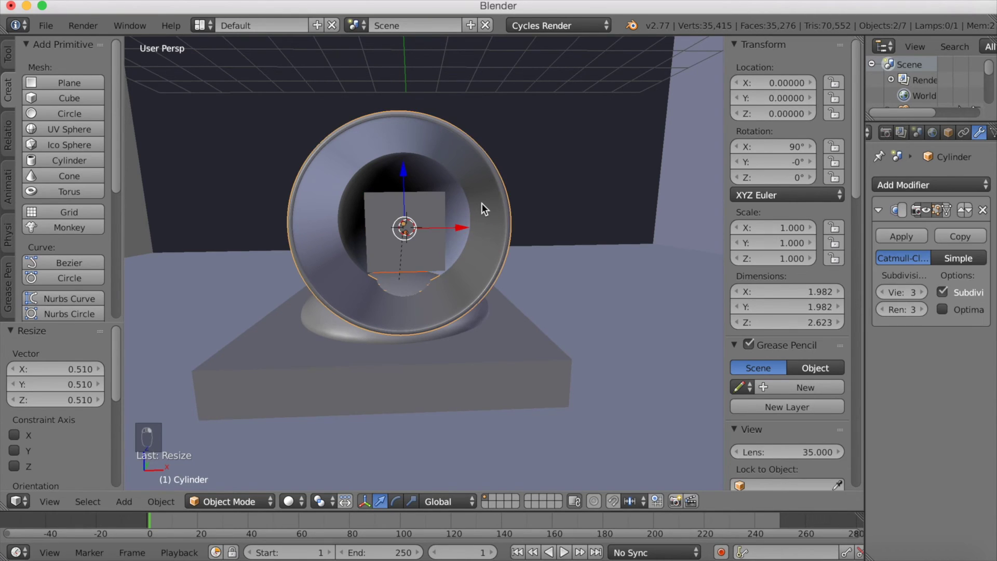
{"action": "key", "text": "ctrl+p"}
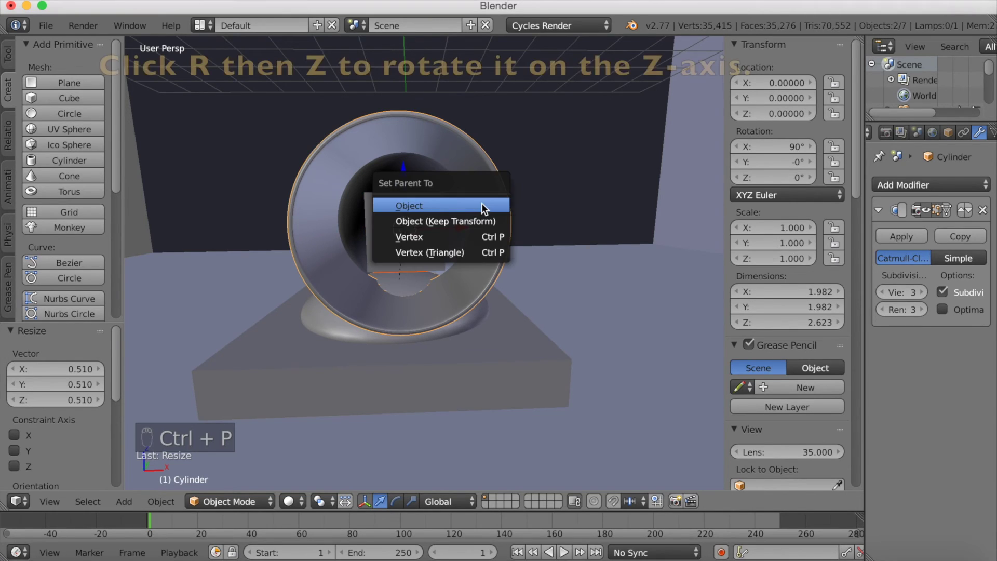
{"action": "left_click", "coordinate": [481, 204]}
Step: Try rotating the flattened sphere and the cylinder about Z to check that their child objects follow
{"action": "right_click", "coordinate": [477, 322]}
{"action": "key", "text": "r"}
{"action": "key", "text": "z"}
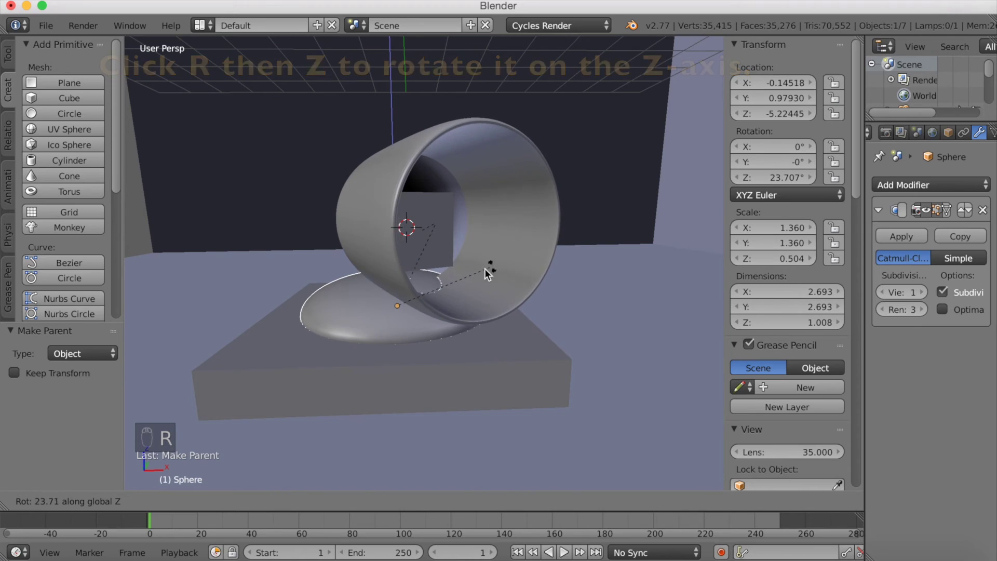
{"action": "right_click", "coordinate": [430, 297]}
{"action": "right_click", "coordinate": [494, 229]}
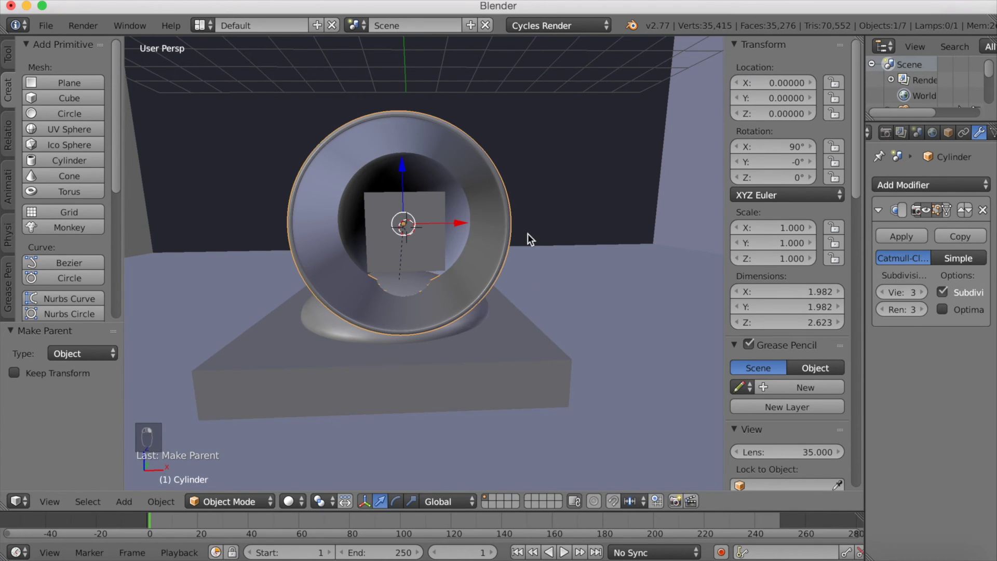
{"action": "key", "text": "r"}
{"action": "key", "text": "z"}
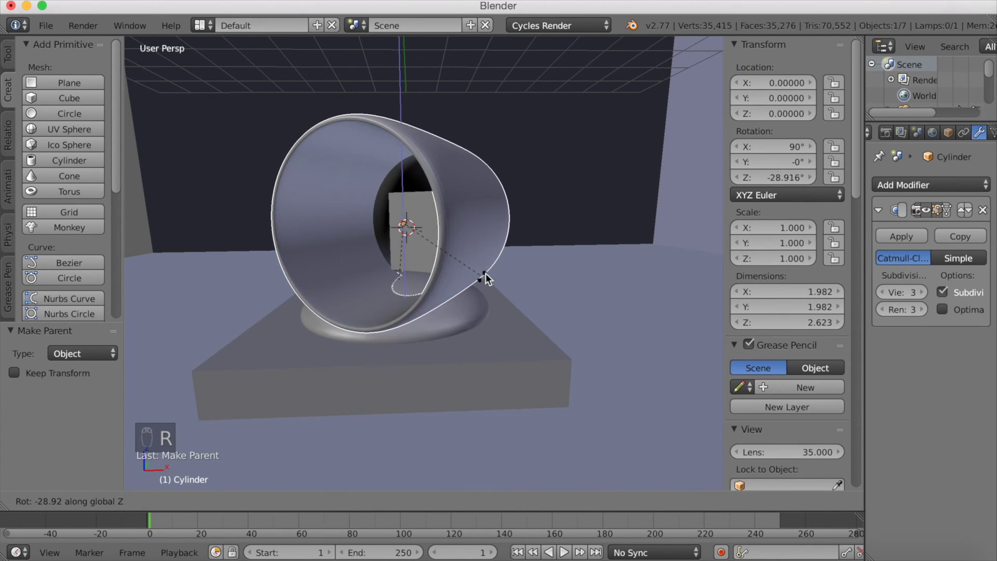
{"action": "right_click", "coordinate": [611, 181]}
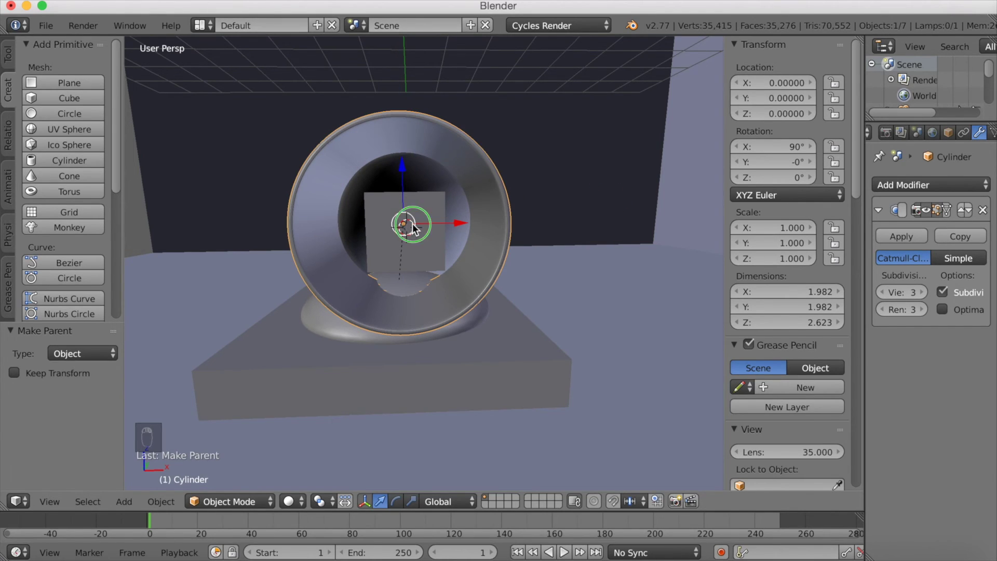
Step: Widen the properties editor and add a new particle system to the small plane inside the cylinder
{"action": "right_click", "coordinate": [412, 223]}
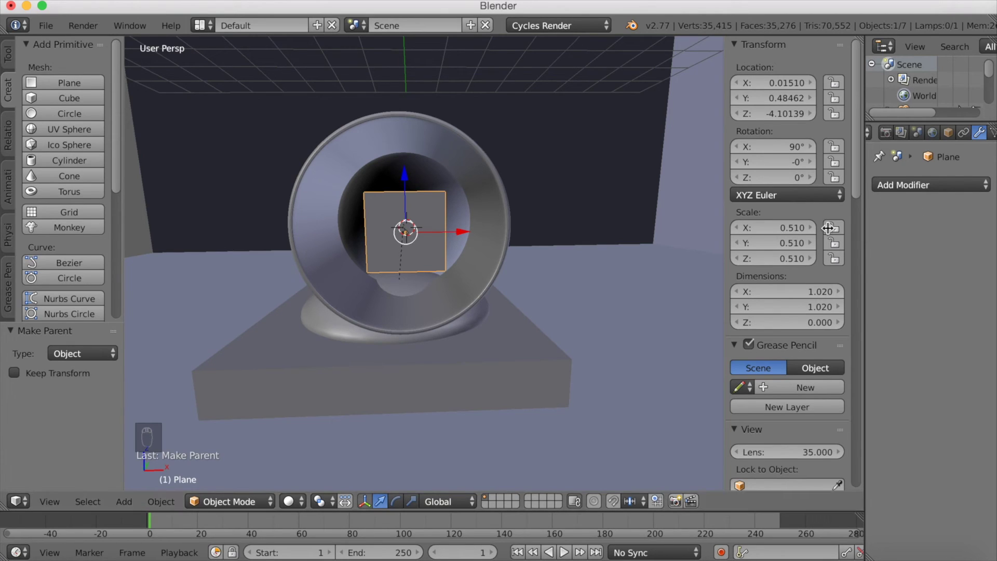
{"action": "key", "text": "n"}
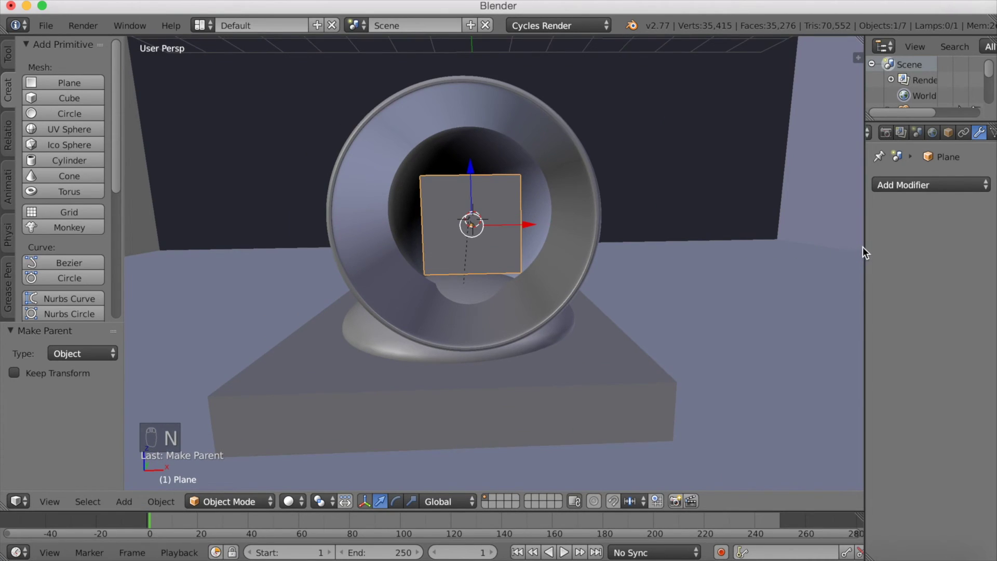
{"action": "left_click_drag", "start_coordinate": [864, 249], "coordinate": [651, 282]}
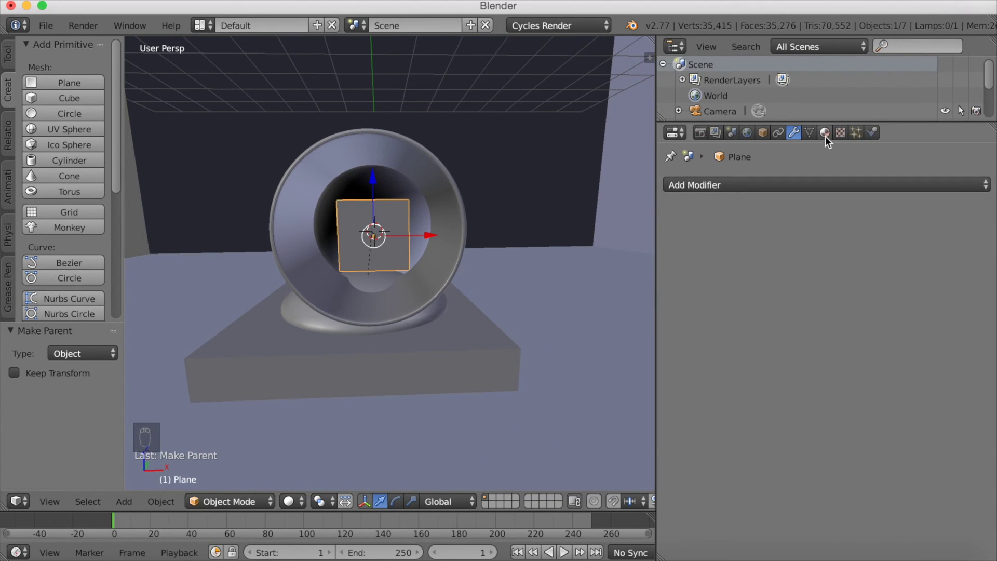
{"action": "left_click", "coordinate": [856, 133]}
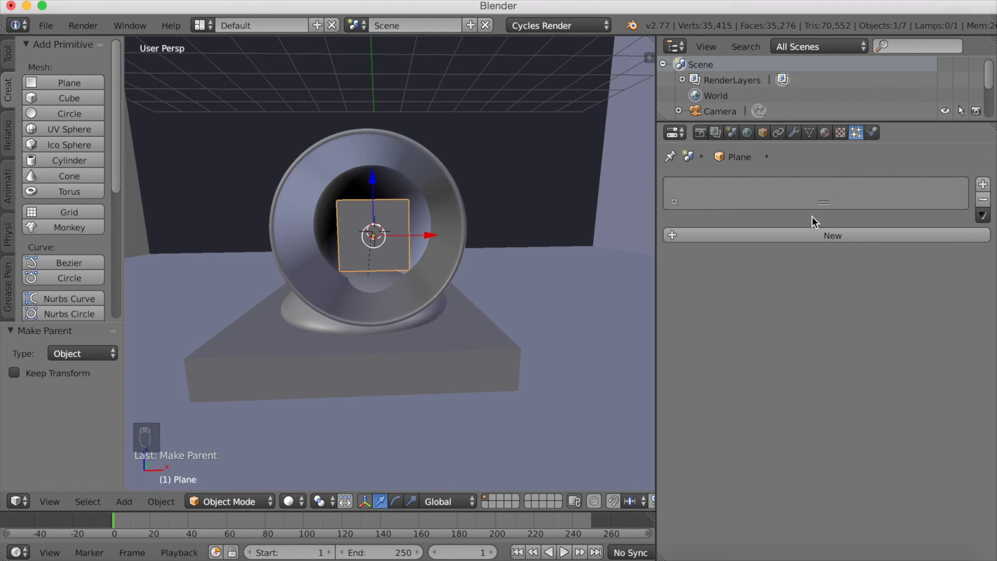
{"action": "left_click", "coordinate": [804, 234]}
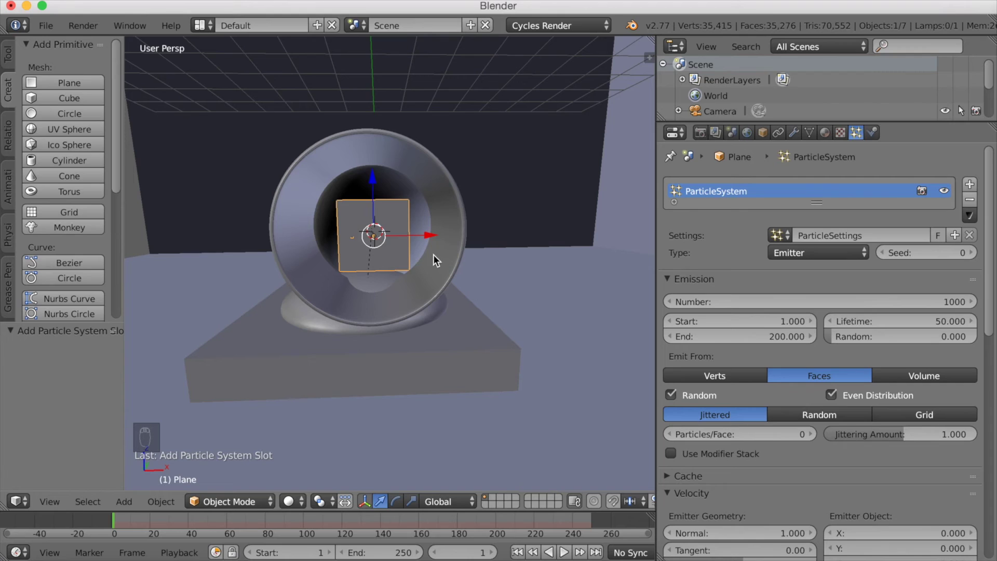
Step: Add a UV sphere at the 3D cursor inside the cylinder and scale it uniformly to about 0.743
{"action": "key", "text": "shift+a"}
{"action": "mouse_move", "coordinate": [433, 255]}
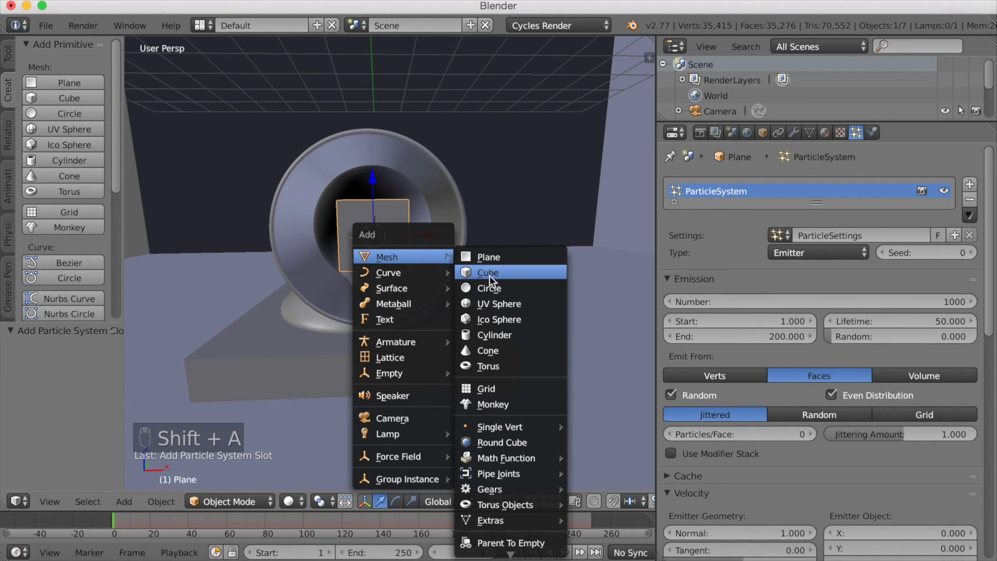
{"action": "left_click", "coordinate": [502, 303]}
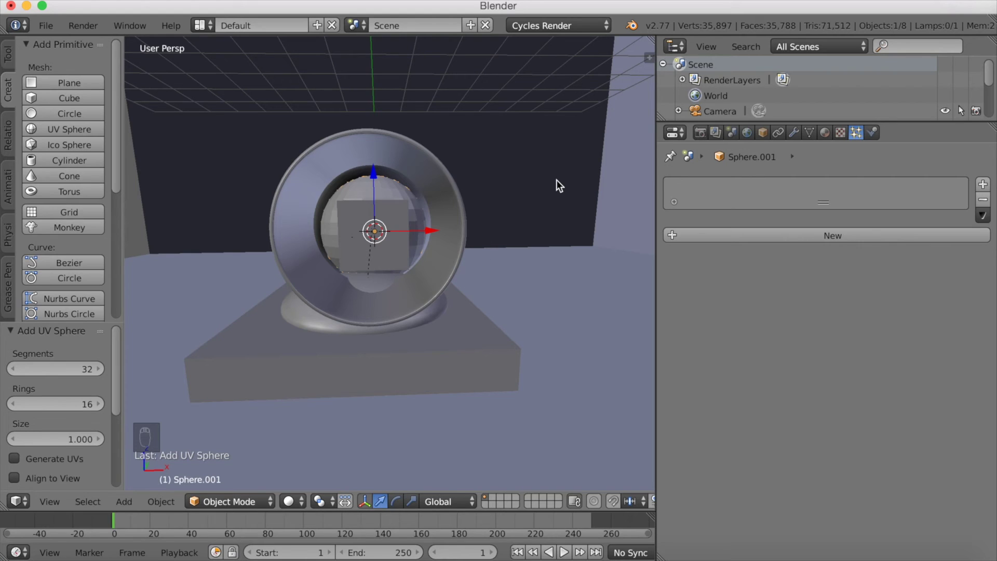
{"action": "key", "text": "s"}
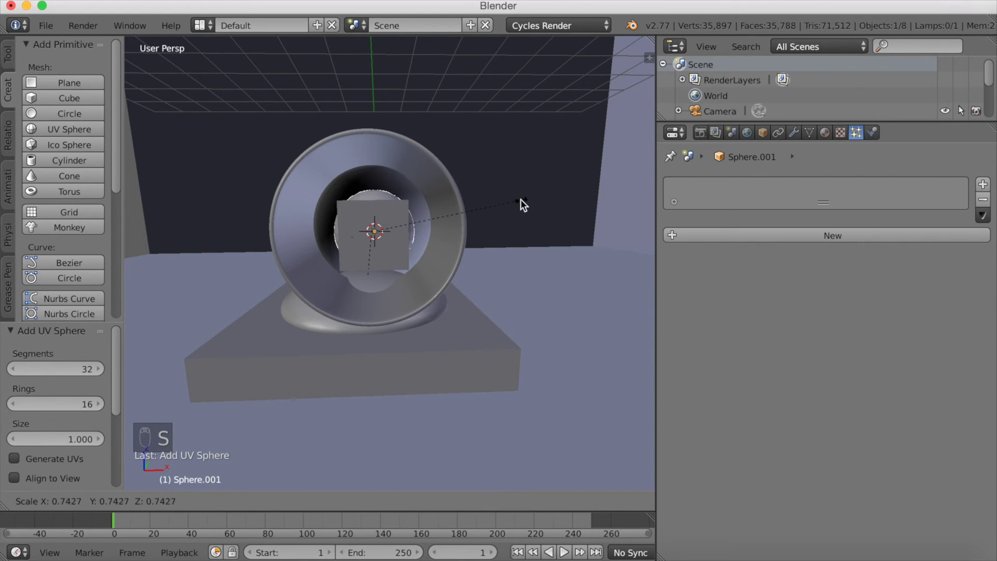
{"action": "left_click", "coordinate": [479, 233]}
{"action": "mouse_move", "coordinate": [478, 232]}
{"action": "middle_mouse_down"}
{"action": "mouse_move", "coordinate": [527, 248]}
{"action": "mouse_move", "coordinate": [561, 239]}
{"action": "mouse_move", "coordinate": [469, 236]}
{"action": "middle_mouse_up"}
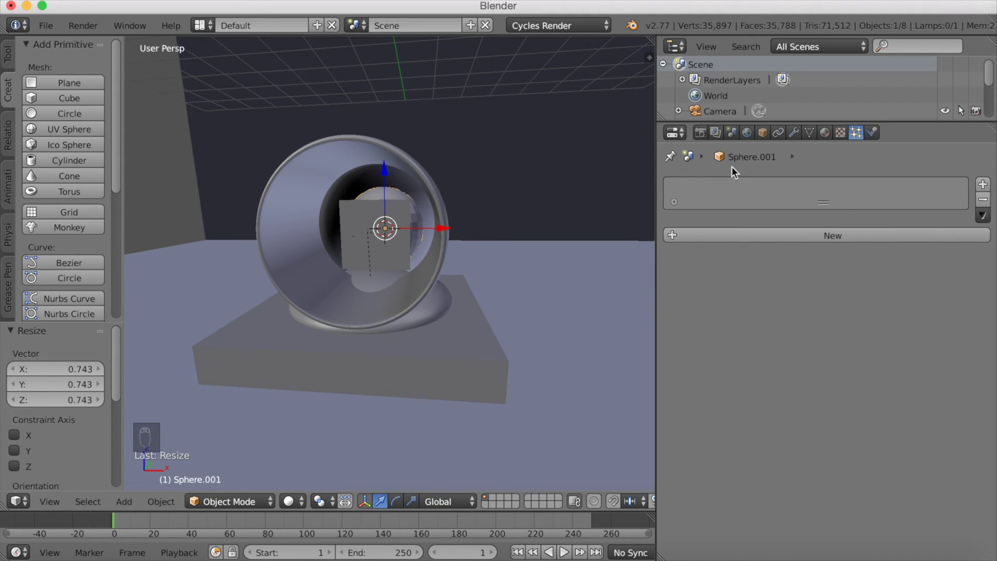
Step: Give the new sphere a Subdivision Surface modifier and smooth shading
{"action": "left_click", "coordinate": [781, 189]}
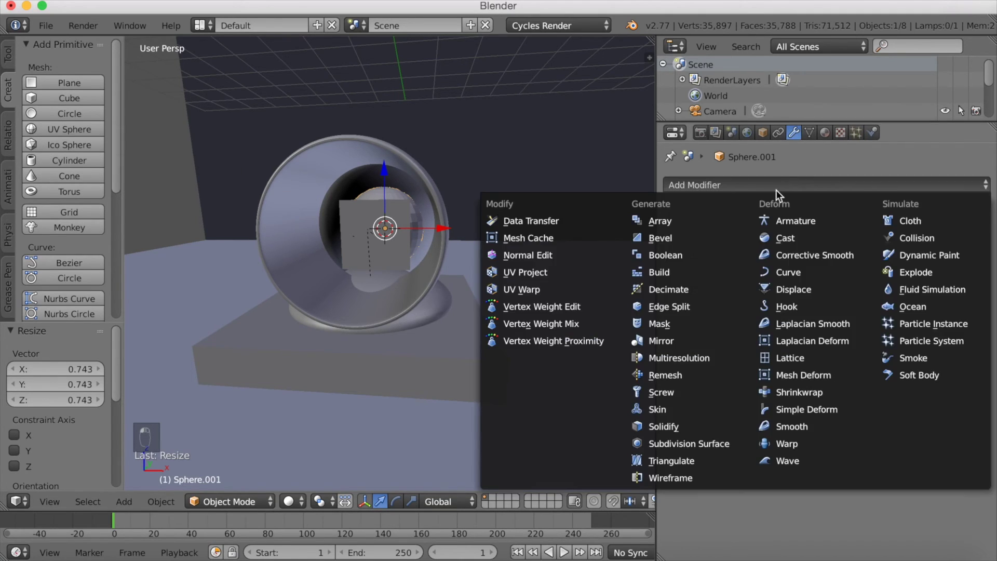
{"action": "left_click", "coordinate": [696, 442]}
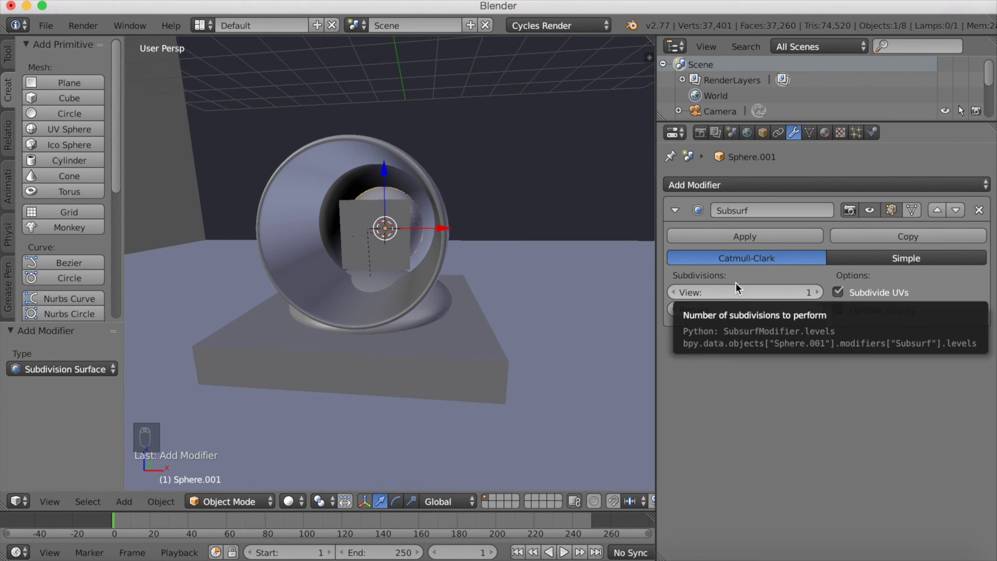
{"action": "left_click", "coordinate": [8, 54]}
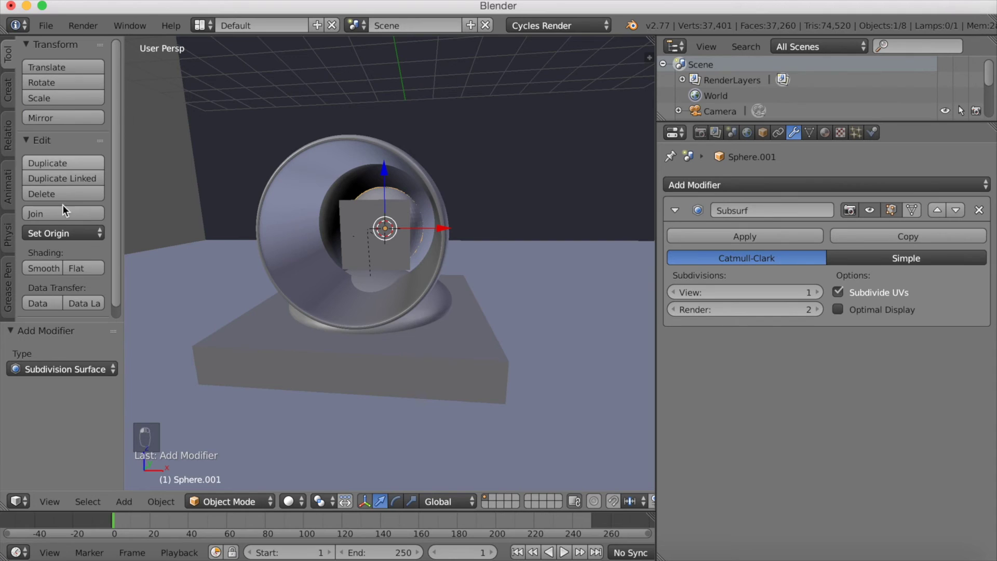
{"action": "left_click", "coordinate": [43, 268]}
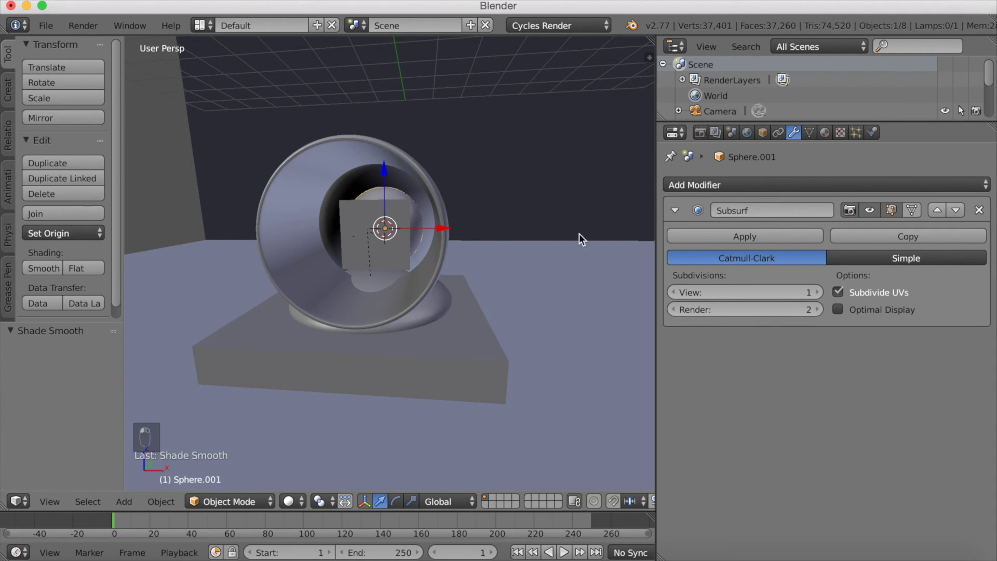
Step: Assign the sphere a new blue Diffuse BSDF material (RGB 0.117, 0.222, 0.800) and move it to a hidden layer
{"action": "left_click", "coordinate": [824, 133]}
{"action": "left_click", "coordinate": [765, 235]}
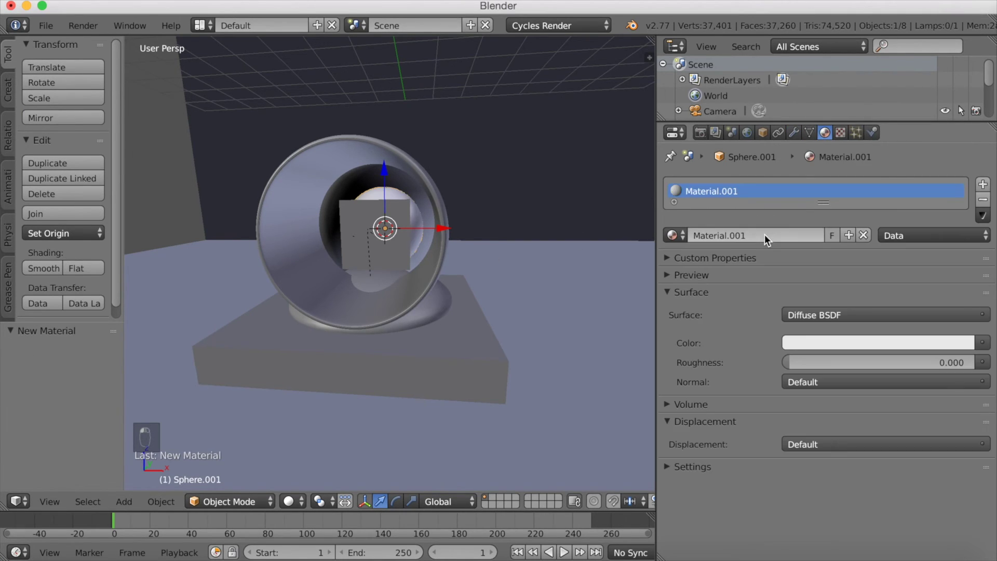
{"action": "left_click", "coordinate": [807, 341]}
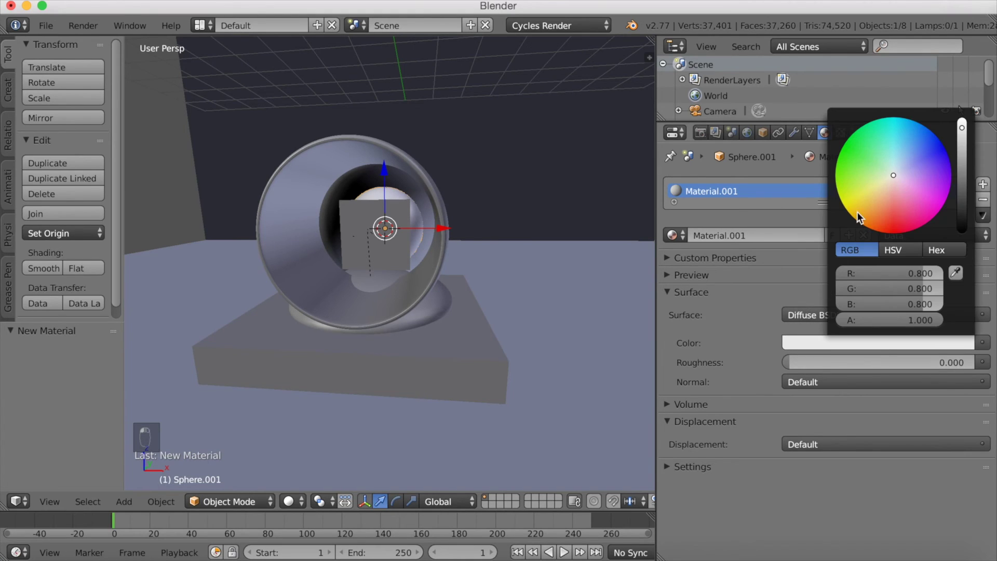
{"action": "left_click_drag", "start_coordinate": [894, 175], "coordinate": [917, 153]}
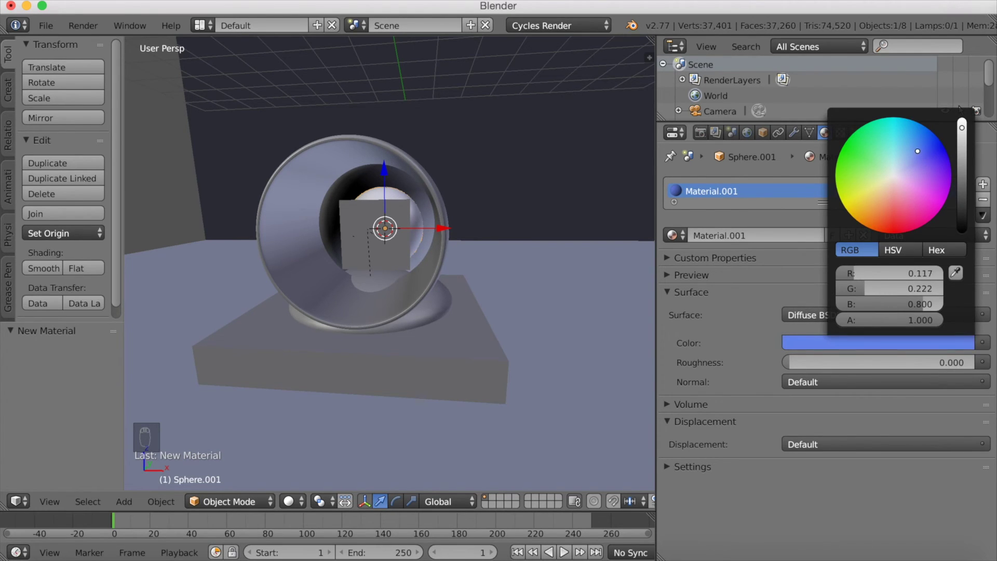
{"action": "key", "text": "m"}
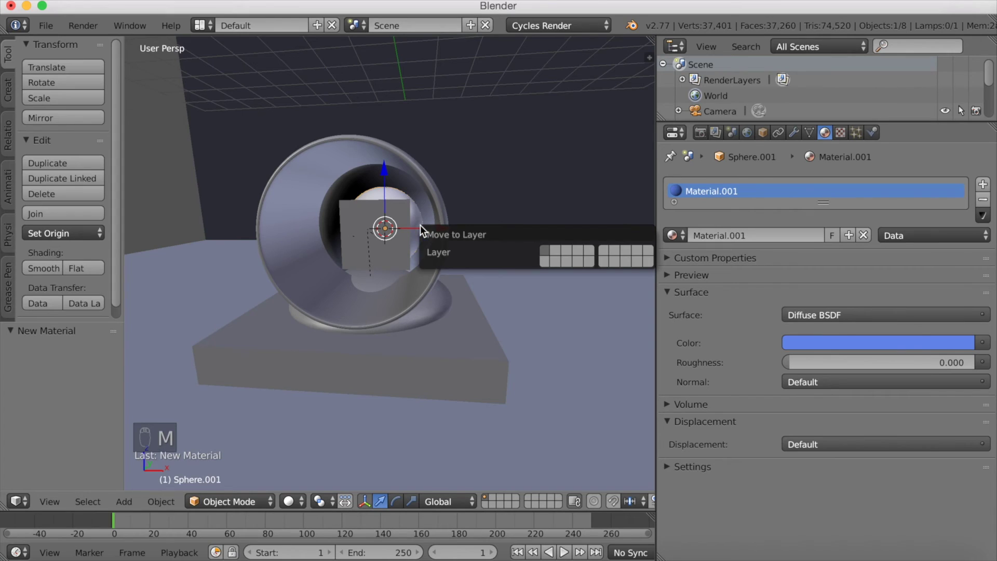
{"action": "left_click", "coordinate": [555, 248]}
Step: Render the small plane's particles as Object, using Sphere.001 as the dupli object
{"action": "right_click", "coordinate": [387, 229]}
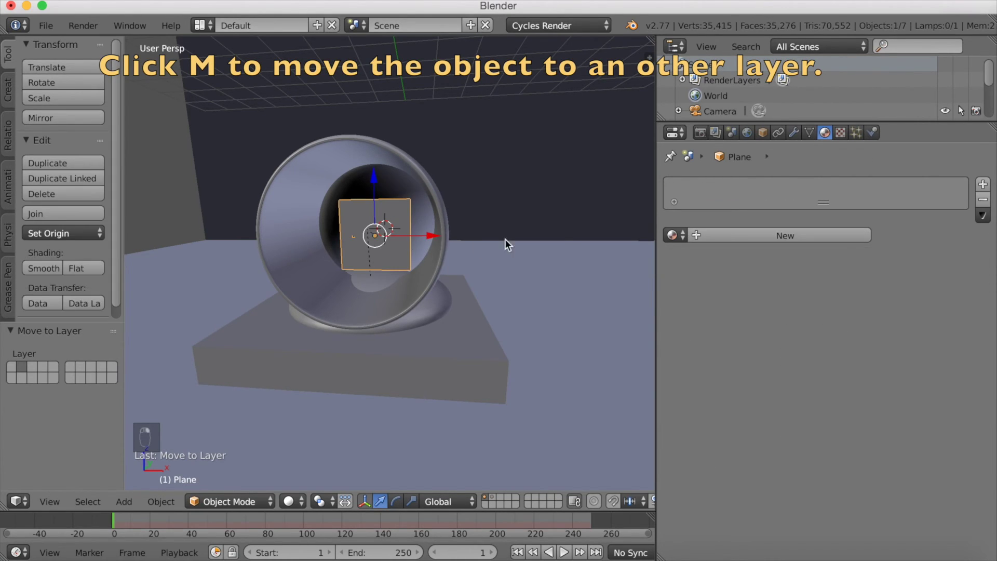
{"action": "left_click", "coordinate": [855, 133]}
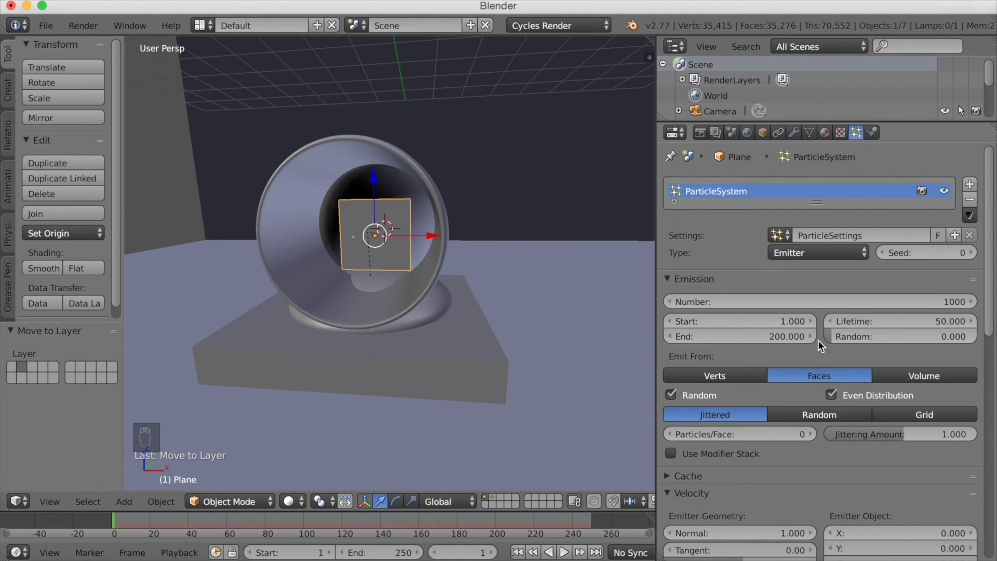
{"action": "scroll", "coordinate": [818, 340], "scroll_direction": "down", "scroll_amount": 10}
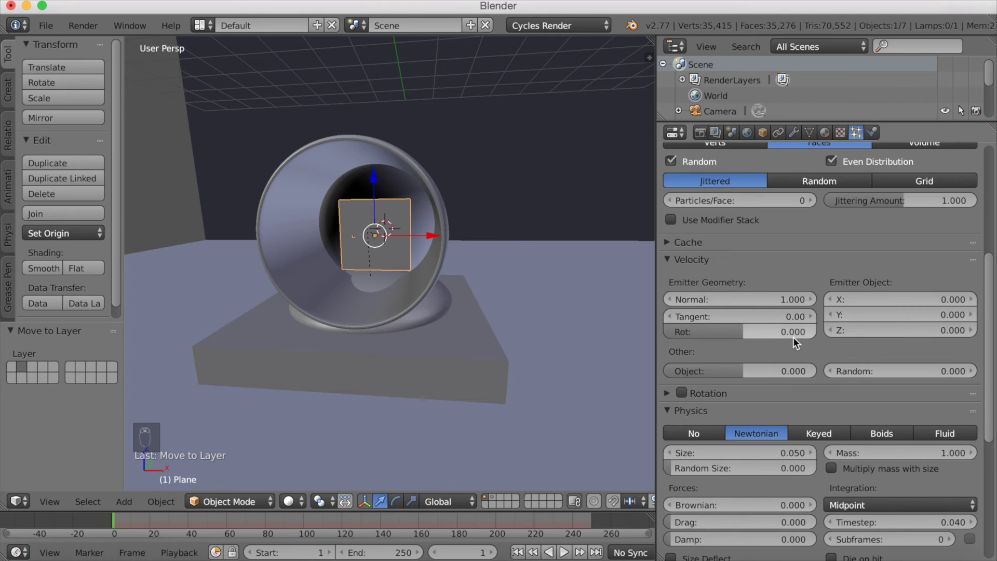
{"action": "scroll", "coordinate": [793, 338], "scroll_direction": "down", "scroll_amount": 8}
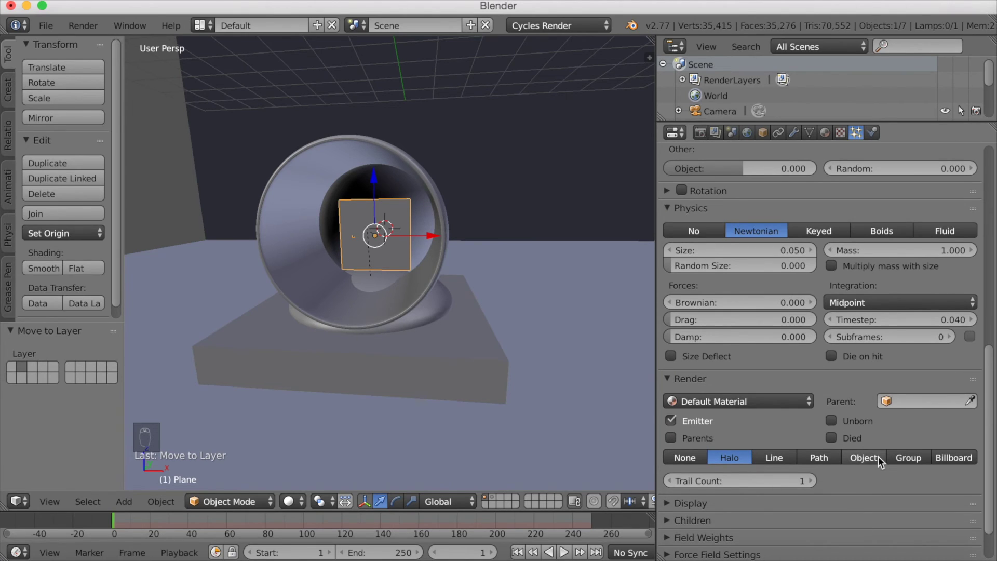
{"action": "left_click", "coordinate": [877, 457]}
{"action": "left_click", "coordinate": [881, 476]}
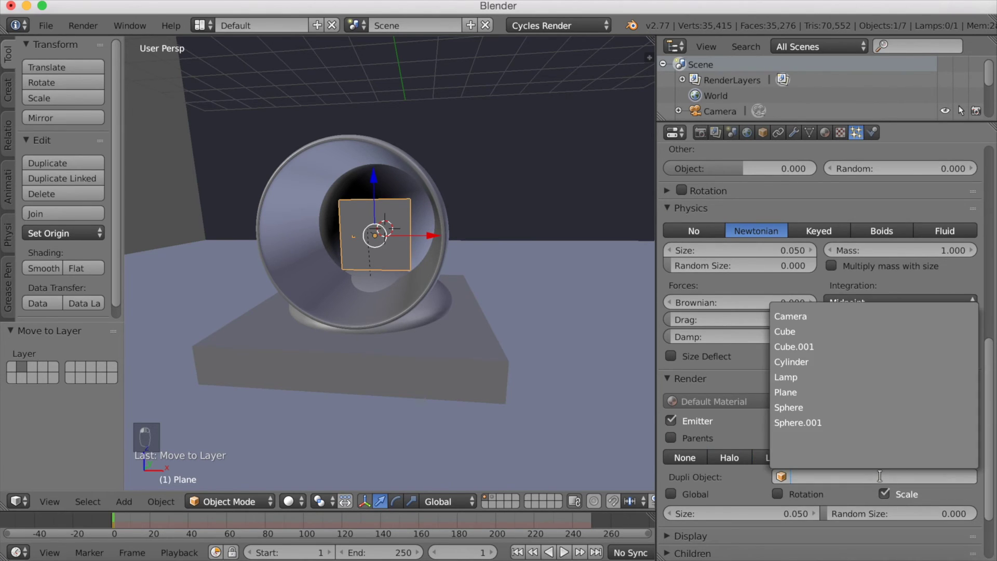
{"action": "left_click", "coordinate": [828, 418]}
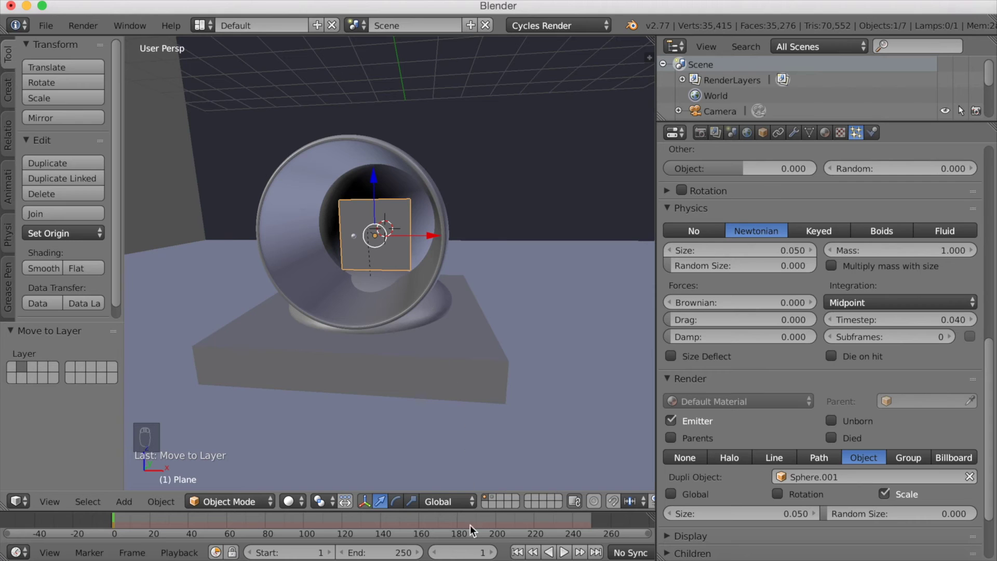
Step: Play the animation to examine how the sphere particles leave the plane, and stop it
{"action": "left_click", "coordinate": [565, 552]}
{"action": "middle_click_drag", "start_coordinate": [549, 411], "coordinate": [598, 420]}
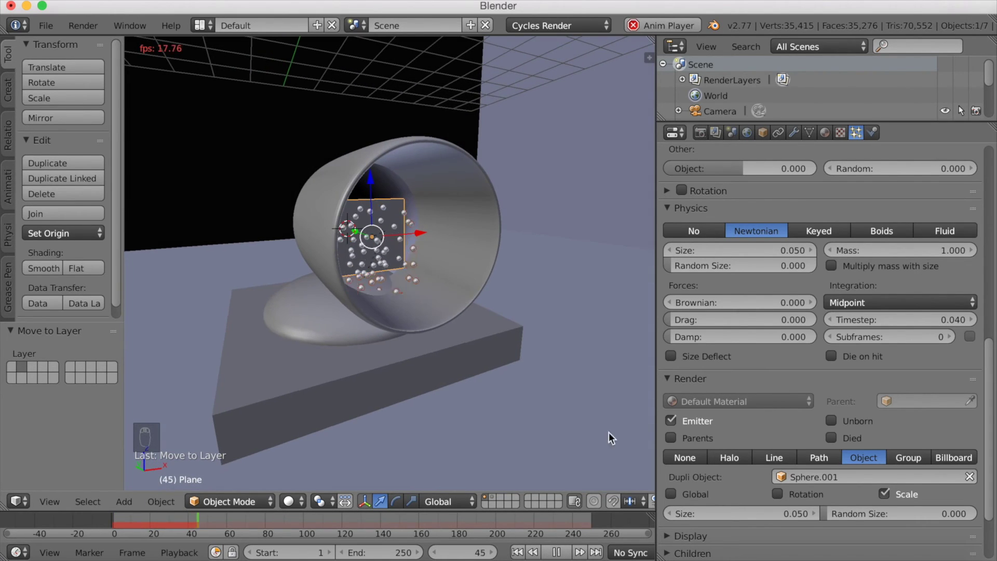
{"action": "key", "text": "alt+a"}
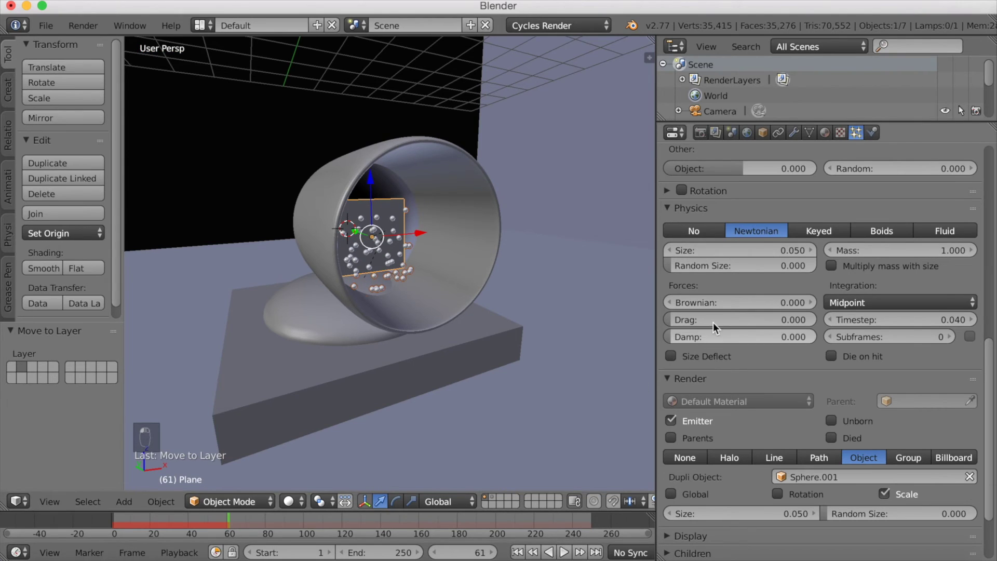
Step: Raise the particles' emitter-object Z velocity to 9.620 and again to 35.440, previewing the stream in the running animation
{"action": "scroll", "coordinate": [810, 281], "scroll_direction": "up", "scroll_amount": 5}
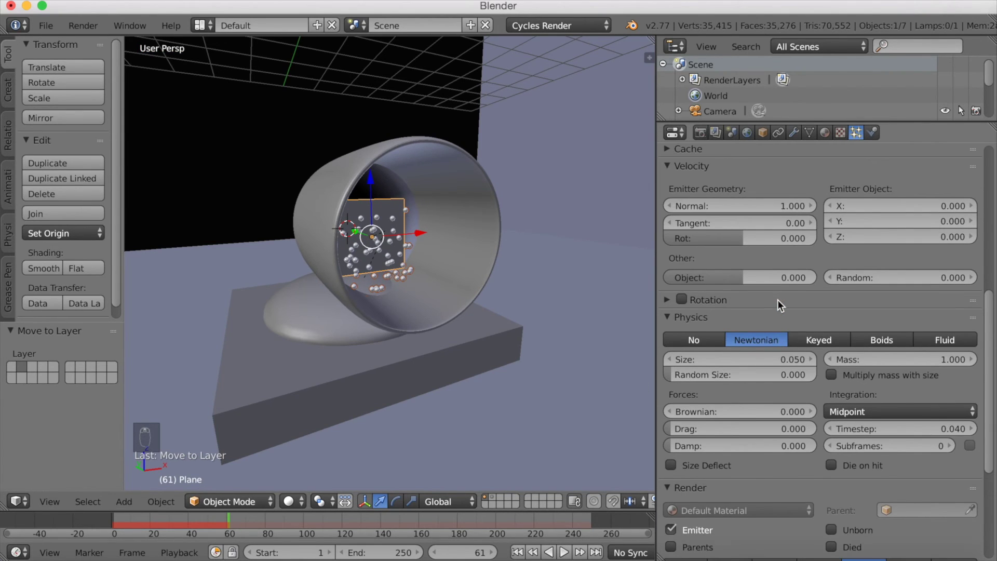
{"action": "scroll", "coordinate": [778, 301], "scroll_direction": "up", "scroll_amount": 4}
{"action": "left_click_drag", "start_coordinate": [855, 315], "coordinate": [878, 315]}
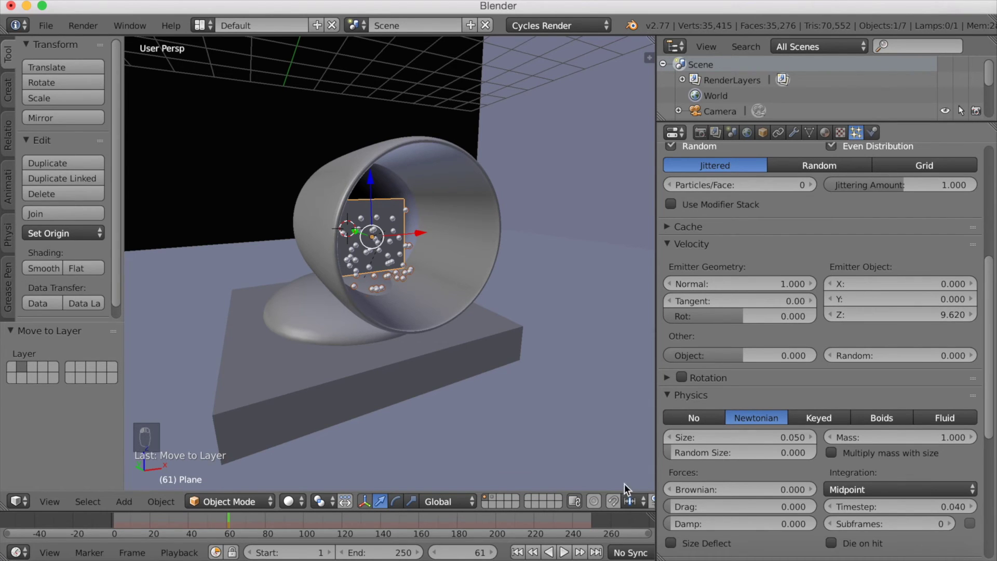
{"action": "left_click", "coordinate": [564, 552]}
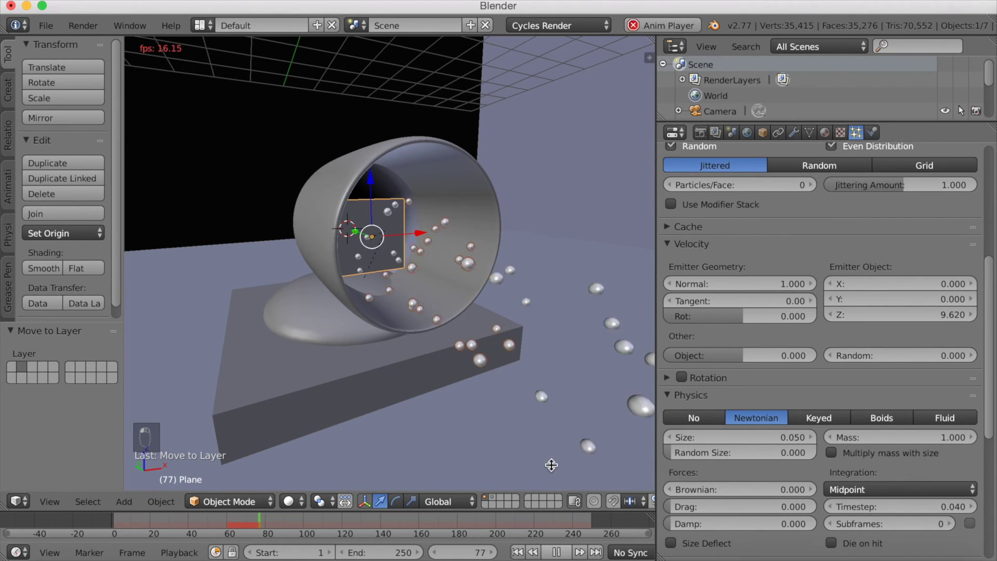
{"action": "scroll", "coordinate": [472, 341], "scroll_direction": "up", "scroll_amount": 3}
{"action": "scroll", "coordinate": [472, 341], "scroll_direction": "down", "scroll_amount": 8}
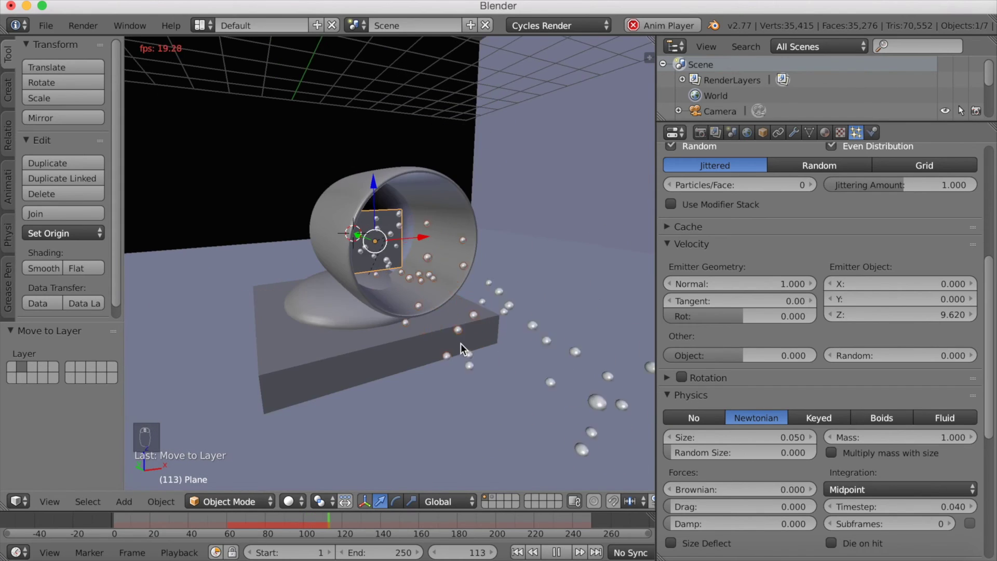
{"action": "middle_click_drag", "start_coordinate": [439, 355], "coordinate": [510, 351]}
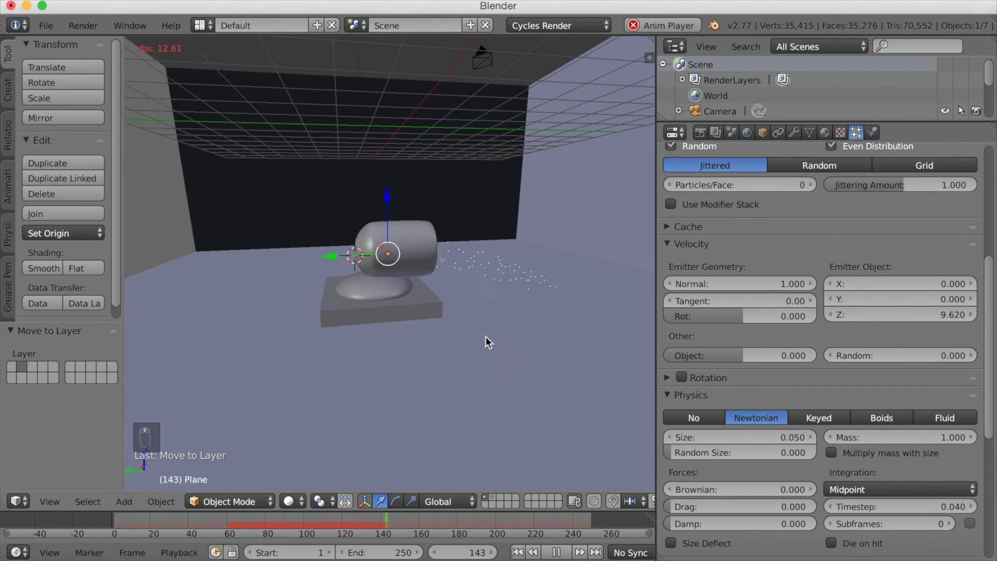
{"action": "left_click_drag", "start_coordinate": [871, 314], "coordinate": [904, 314]}
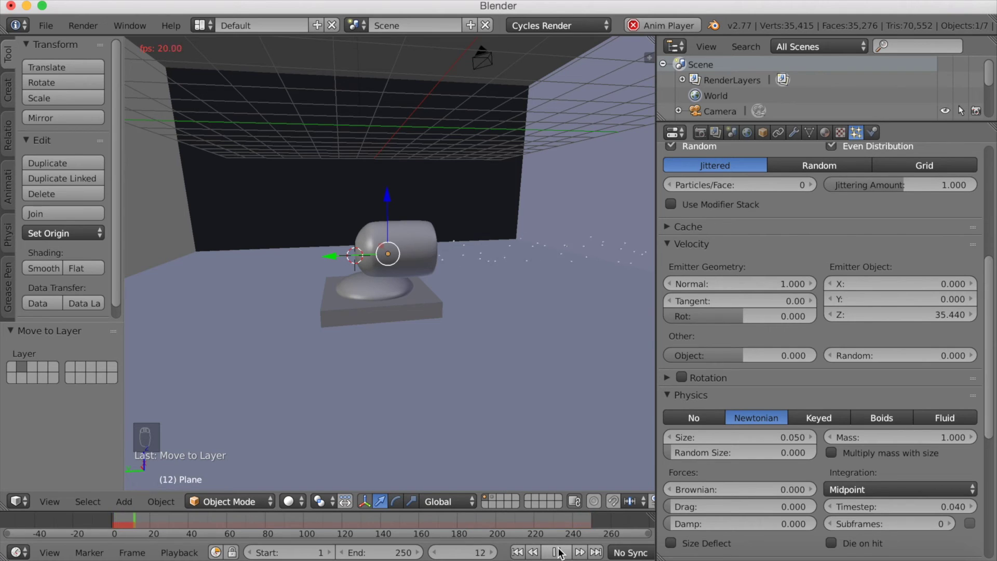
{"action": "left_click", "coordinate": [559, 552]}
Step: Increase the particle size in the physics settings to 0.610, checking the spheres against the cylinder's opening
{"action": "middle_click_drag", "start_coordinate": [520, 342], "coordinate": [450, 344]}
{"action": "scroll", "coordinate": [447, 347], "scroll_direction": "up", "scroll_amount": 8}
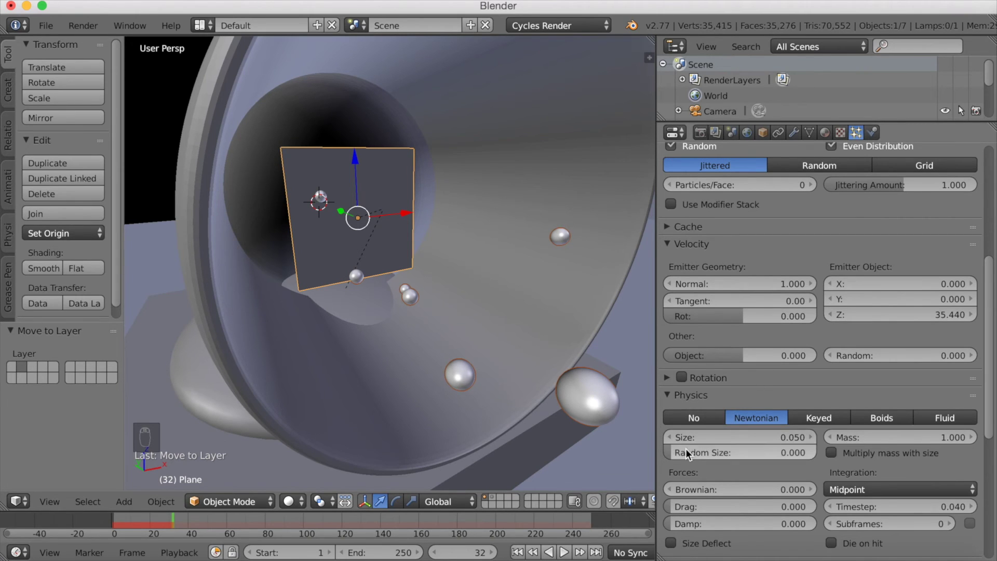
{"action": "left_click_drag", "start_coordinate": [679, 437], "coordinate": [736, 437]}
{"action": "scroll", "coordinate": [413, 260], "scroll_direction": "down", "scroll_amount": 2}
{"action": "middle_click_drag", "start_coordinate": [419, 268], "coordinate": [465, 283]}
{"action": "left_click_drag", "start_coordinate": [775, 434], "coordinate": [762, 434]}
{"action": "middle_click_drag", "start_coordinate": [642, 366], "coordinate": [534, 304]}
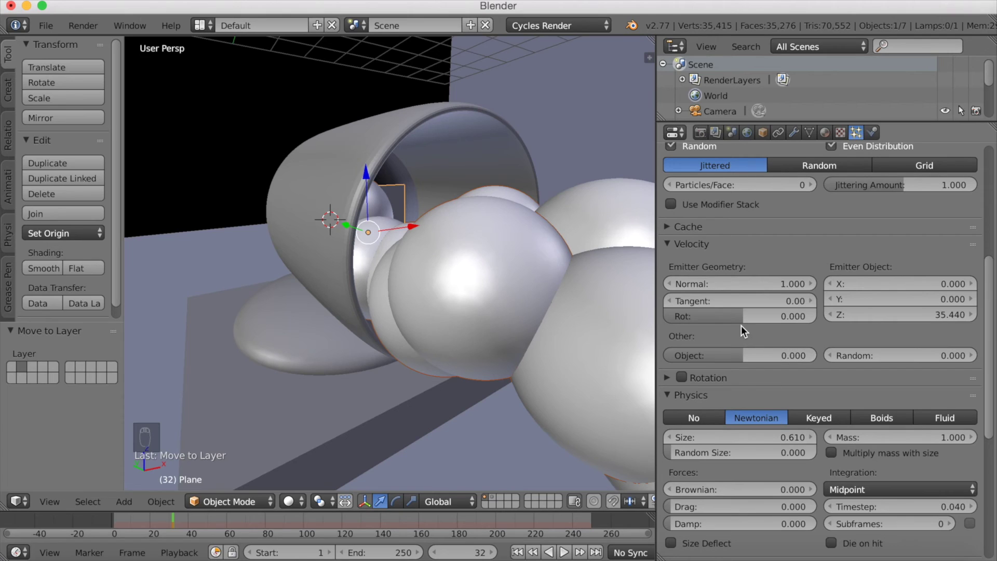
Step: Reduce the number of emitted particles to 98
{"action": "scroll", "coordinate": [741, 326], "scroll_direction": "up", "scroll_amount": 5}
{"action": "scroll", "coordinate": [743, 325], "scroll_direction": "up", "scroll_amount": 4}
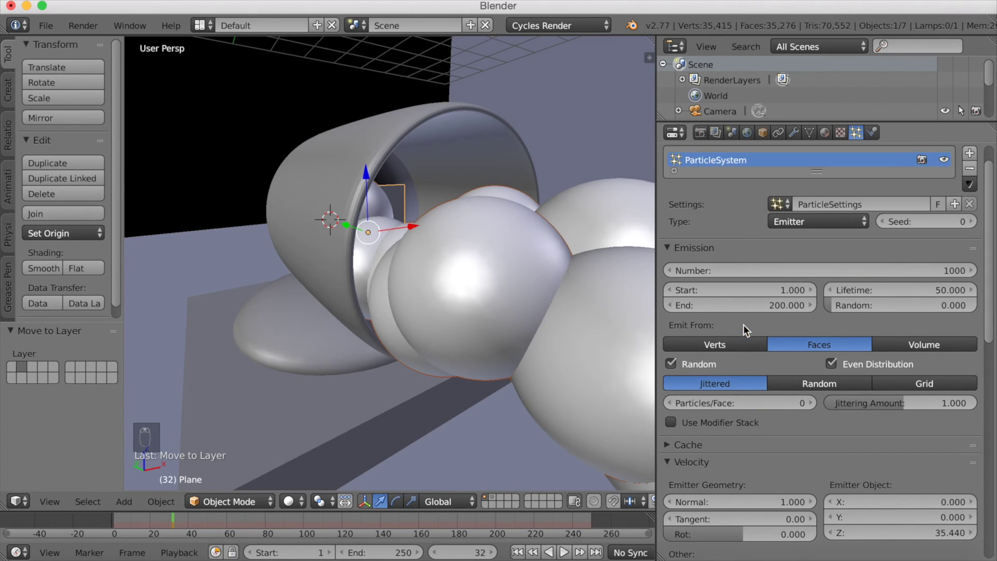
{"action": "left_click_drag", "start_coordinate": [810, 287], "coordinate": [341, 287]}
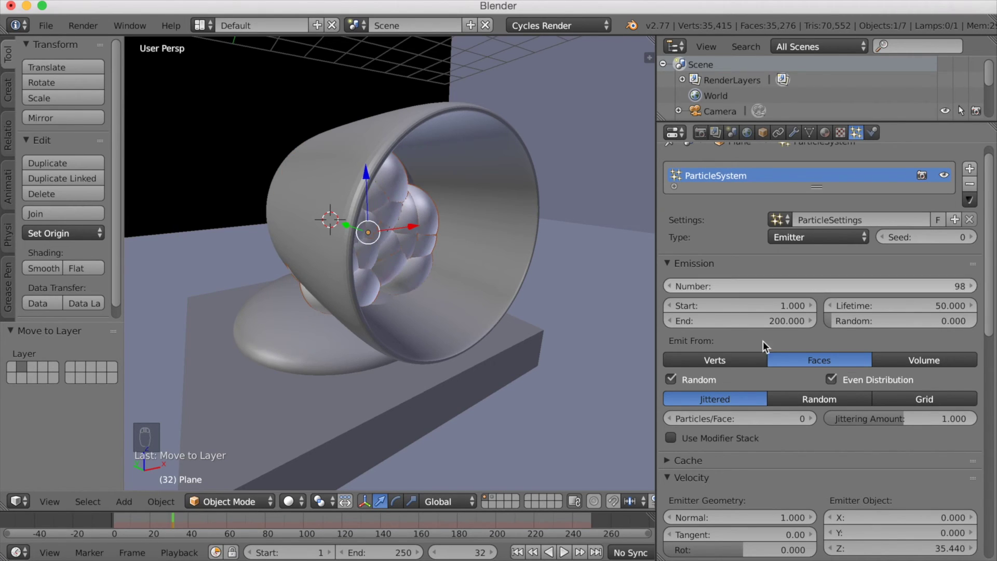
Step: Play the animation to examine the reduced sphere stream from the front of the cylinder, stop it, and review the velocity settings
{"action": "left_click", "coordinate": [564, 552]}
{"action": "scroll", "coordinate": [513, 300], "scroll_direction": "down", "scroll_amount": 6}
{"action": "middle_click_drag", "start_coordinate": [513, 303], "coordinate": [485, 313]}
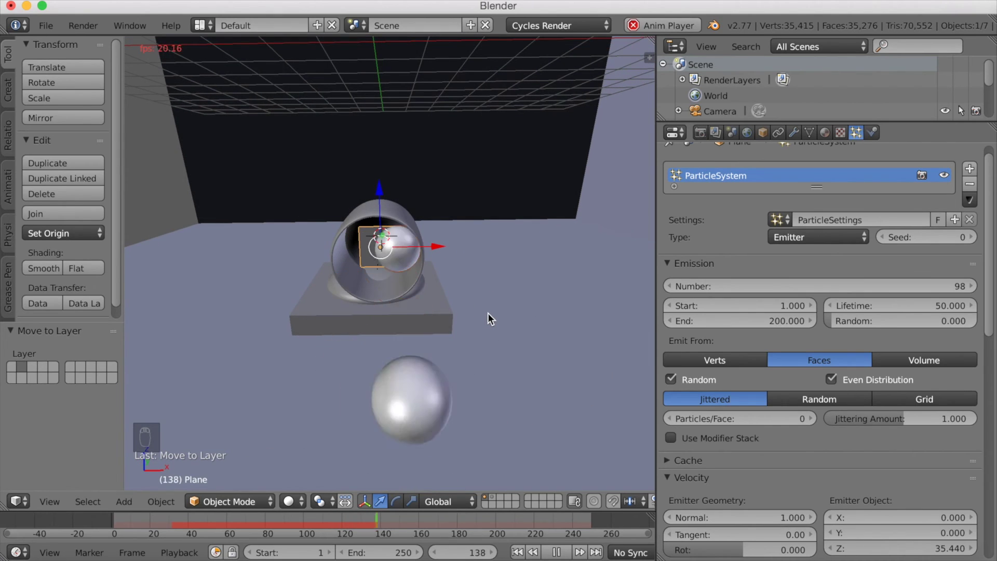
{"action": "scroll", "coordinate": [488, 312], "scroll_direction": "down", "scroll_amount": 1}
{"action": "left_click", "coordinate": [556, 553]}
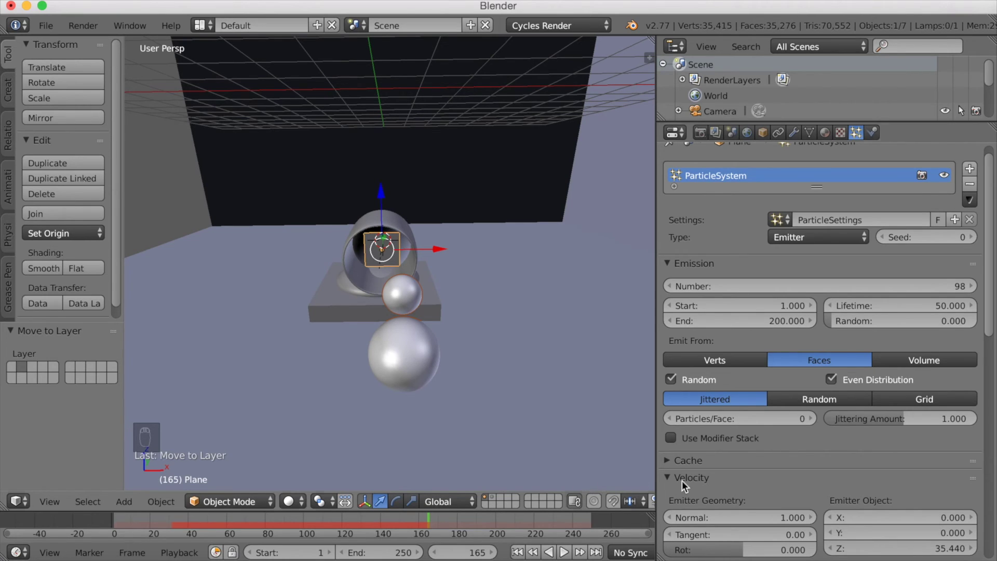
{"action": "scroll", "coordinate": [789, 434], "scroll_direction": "down", "scroll_amount": 3}
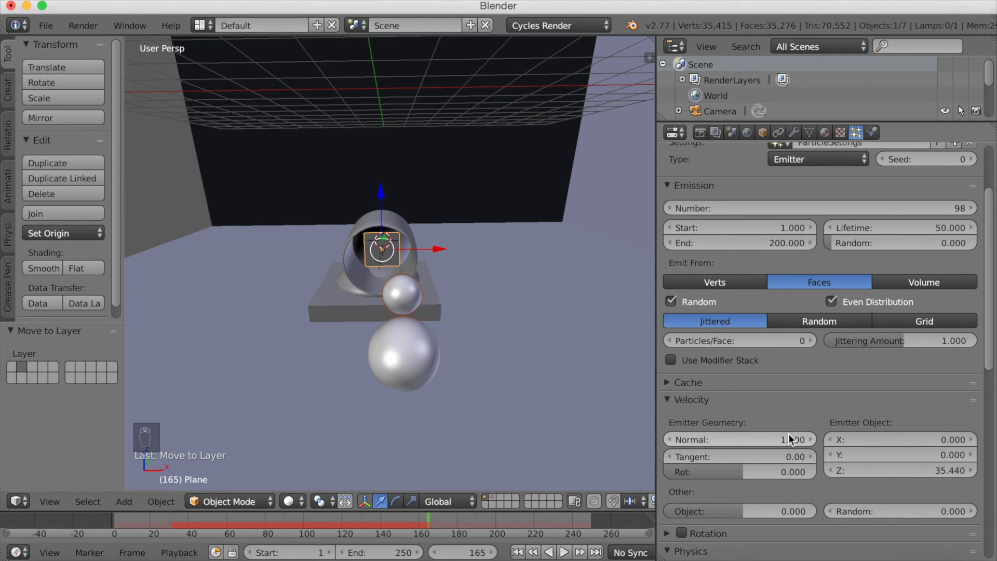
{"action": "scroll", "coordinate": [789, 434], "scroll_direction": "up", "scroll_amount": 4}
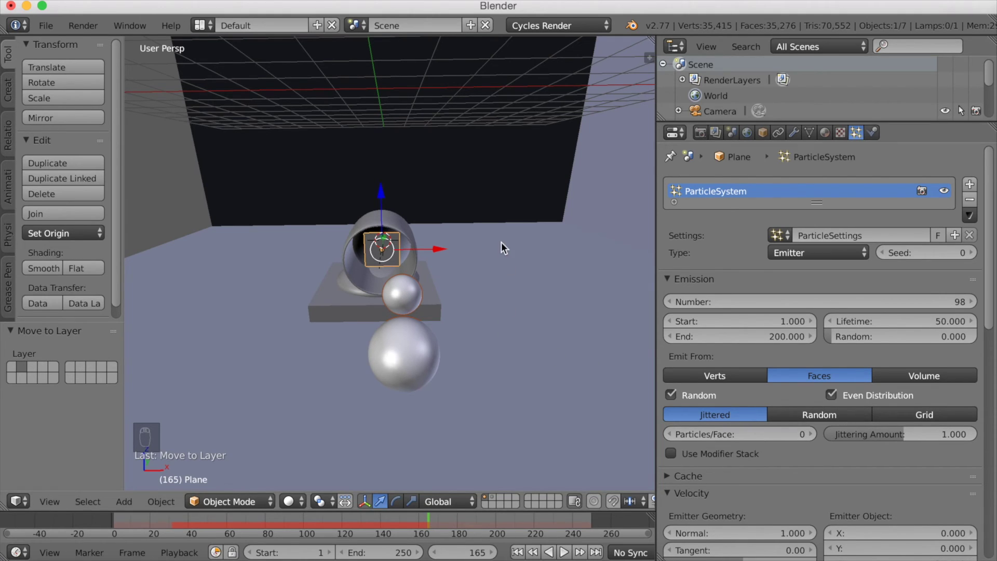
Step: Scale the emitter plane down to 0.517 and preview in the animation how the spheres leave the cylinder
{"action": "key", "text": "s"}
{"action": "left_click", "coordinate": [458, 232]}
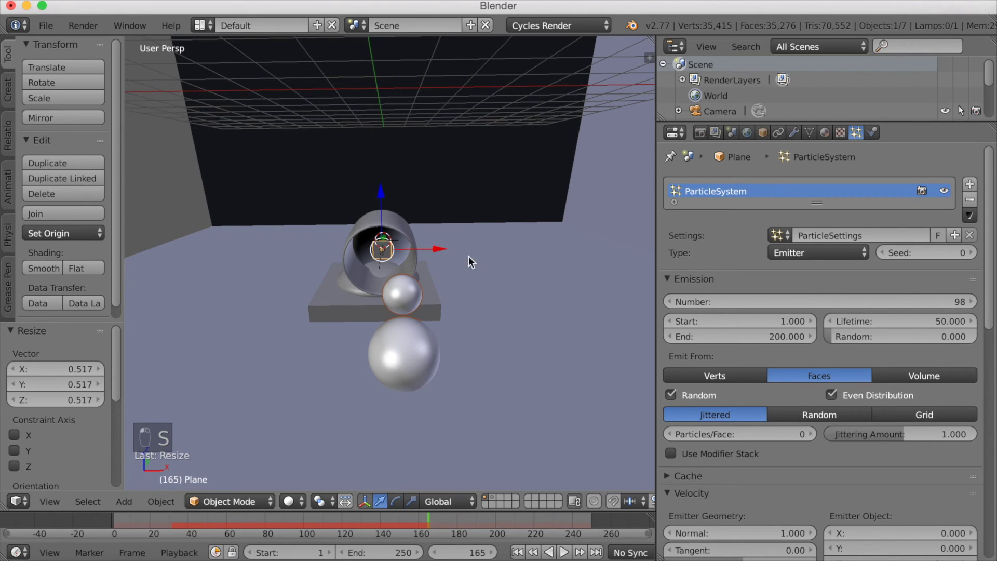
{"action": "left_click", "coordinate": [564, 552]}
{"action": "middle_click_drag", "start_coordinate": [482, 364], "coordinate": [600, 354]}
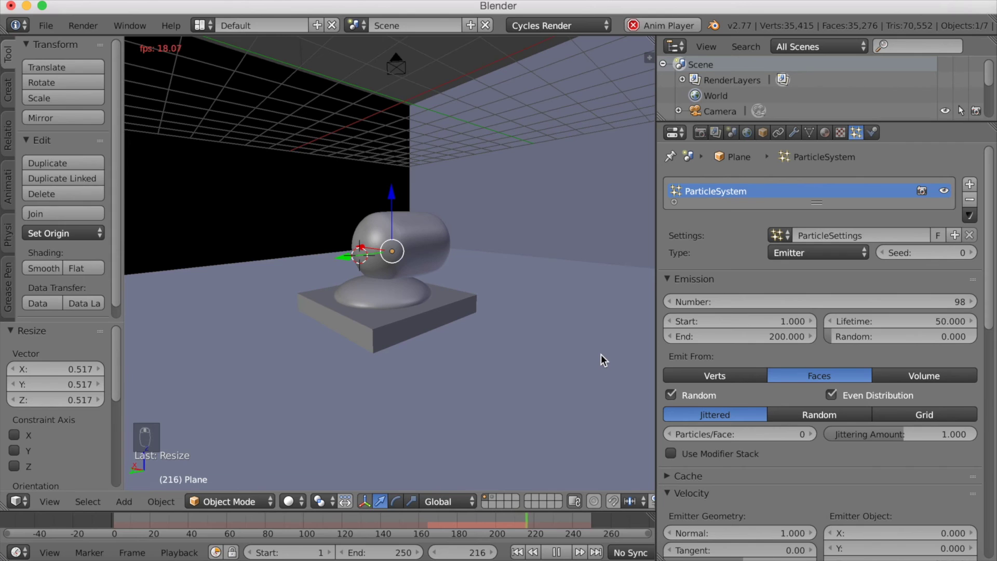
{"action": "middle_click_drag", "start_coordinate": [505, 410], "coordinate": [426, 401]}
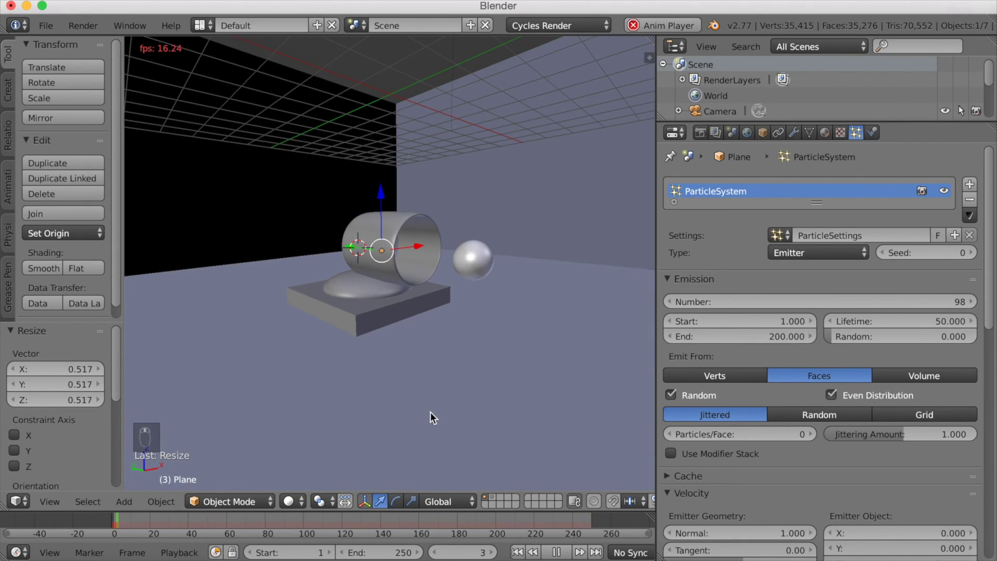
{"action": "left_click", "coordinate": [557, 552]}
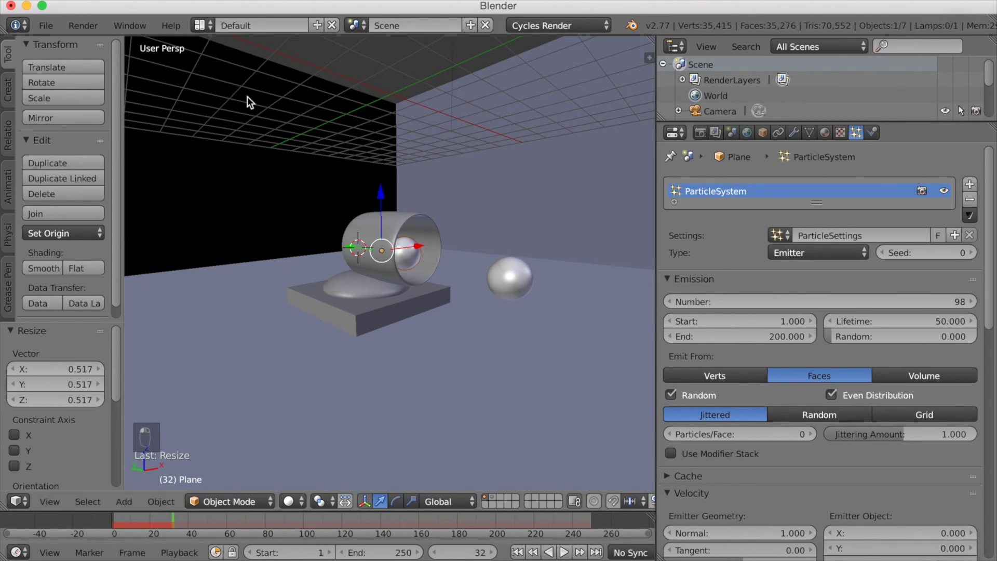
Step: Save the scene as a new file named tutorial1 in the awesome cannon folder
{"action": "left_click", "coordinate": [51, 26]}
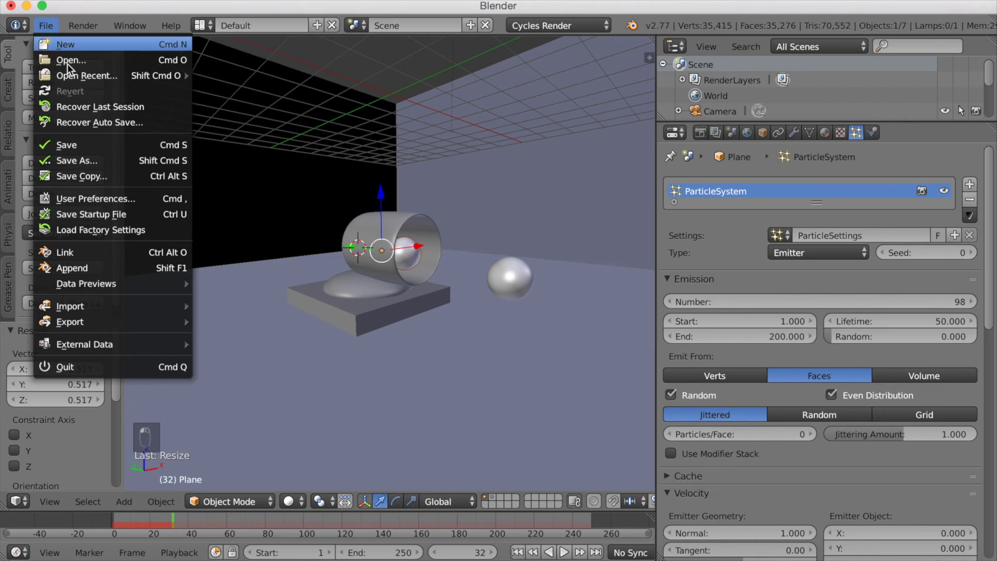
{"action": "left_click", "coordinate": [72, 160]}
{"action": "left_click", "coordinate": [233, 84]}
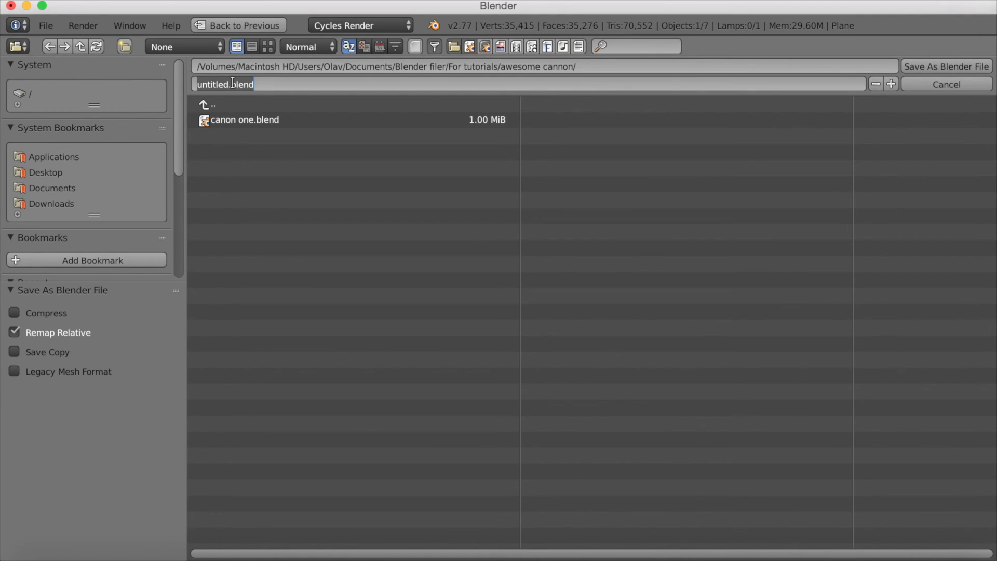
{"action": "key", "text": "BackSpace"}
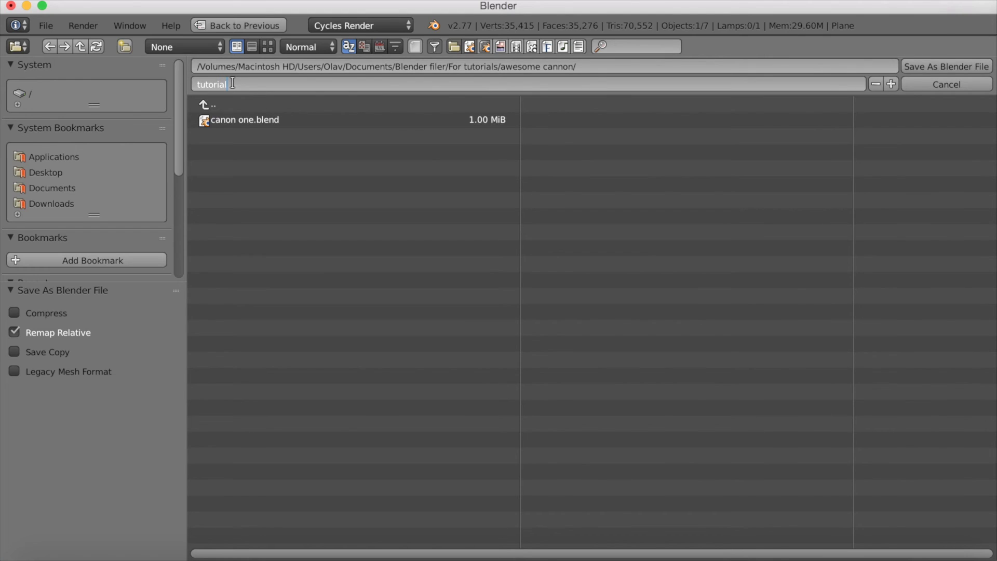
{"action": "type", "text": "tutorial1"}
{"action": "key", "text": "Return"}
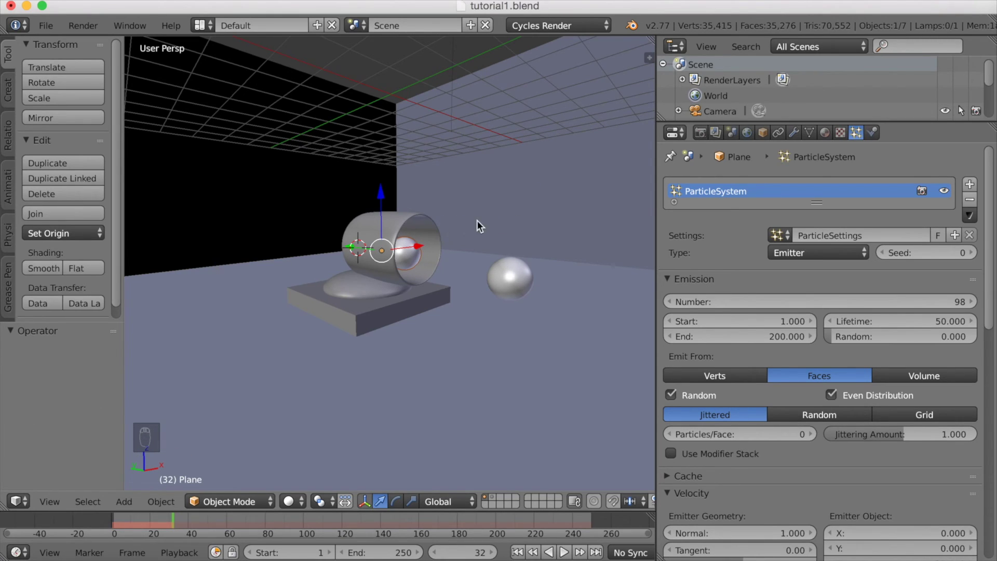
Step: Enable collision physics for the emitter plane and the large surrounding box
{"action": "left_click", "coordinate": [873, 132]}
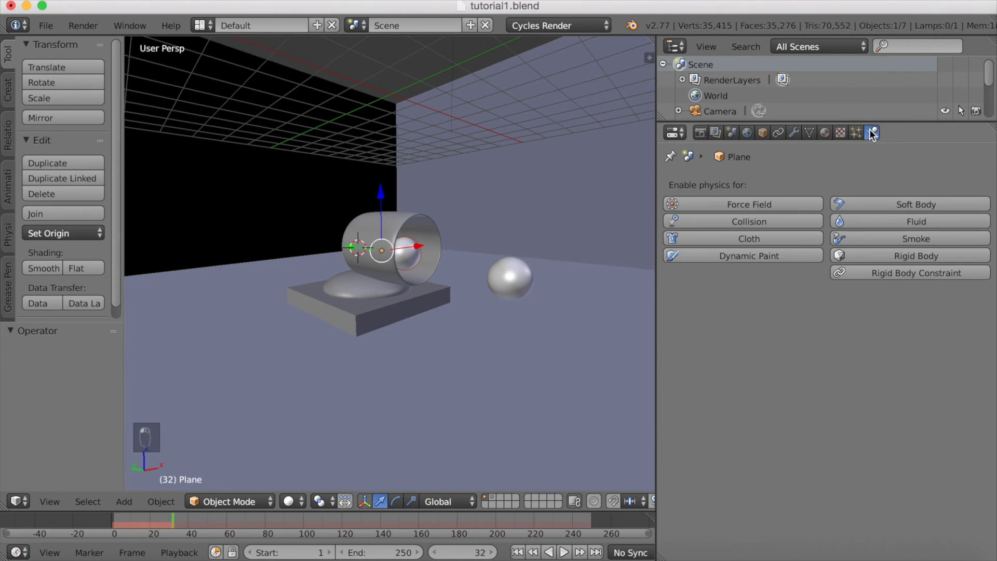
{"action": "left_click", "coordinate": [730, 217]}
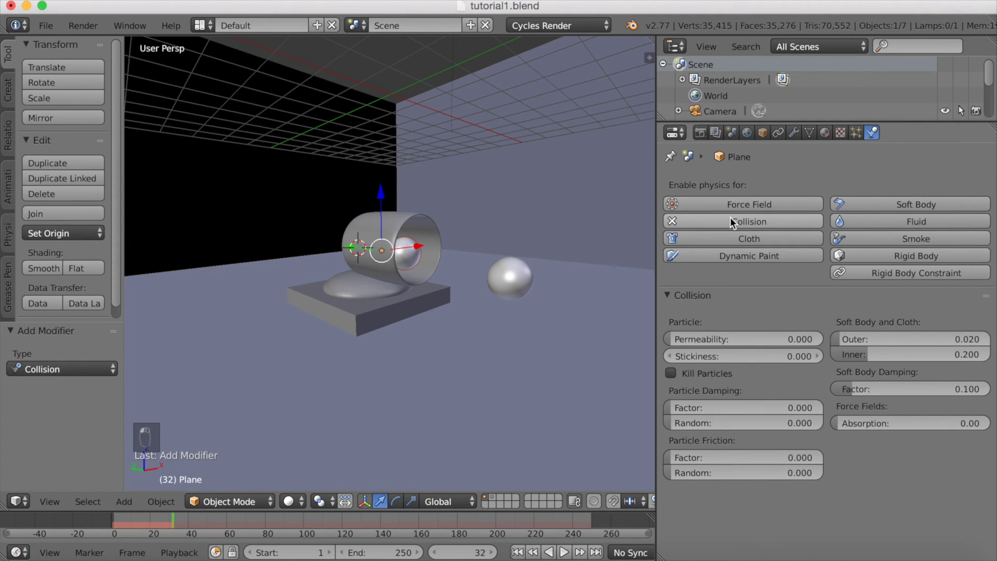
{"action": "right_click", "coordinate": [509, 203]}
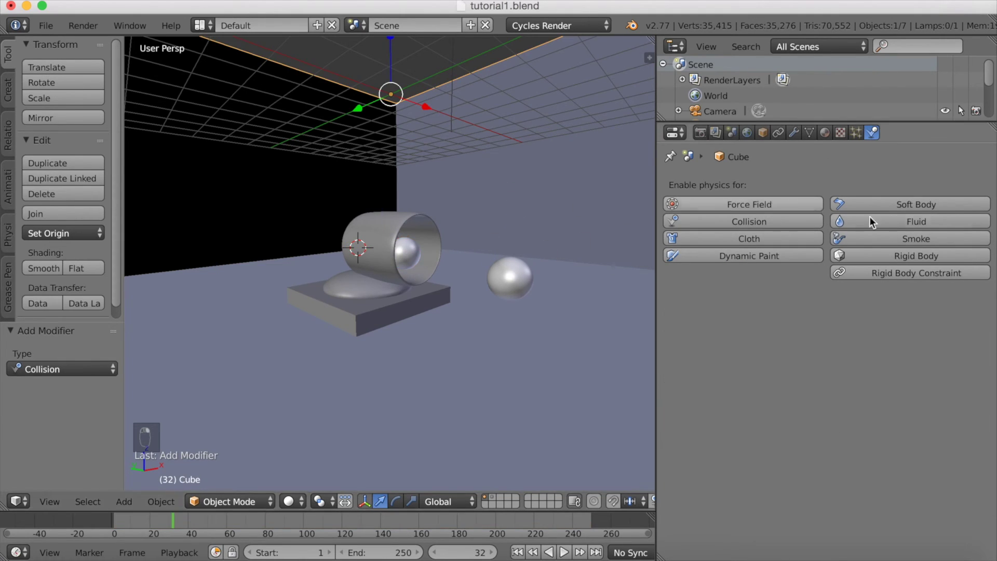
{"action": "left_click", "coordinate": [789, 222]}
Step: Enable collision physics for the square base block, the flattened sphere on it, and the hollow cylinder
{"action": "right_click", "coordinate": [415, 308]}
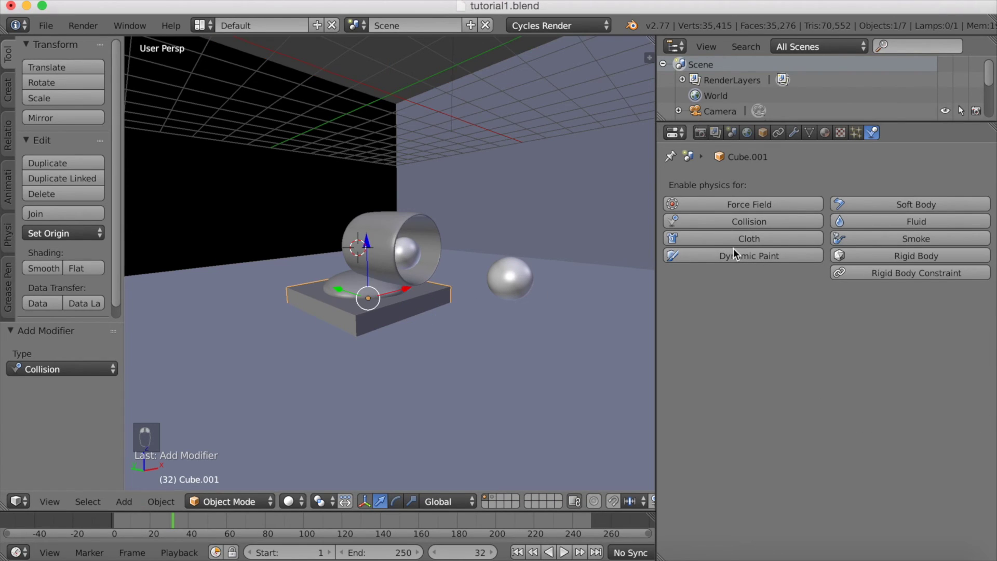
{"action": "left_click", "coordinate": [736, 222]}
{"action": "right_click", "coordinate": [370, 284]}
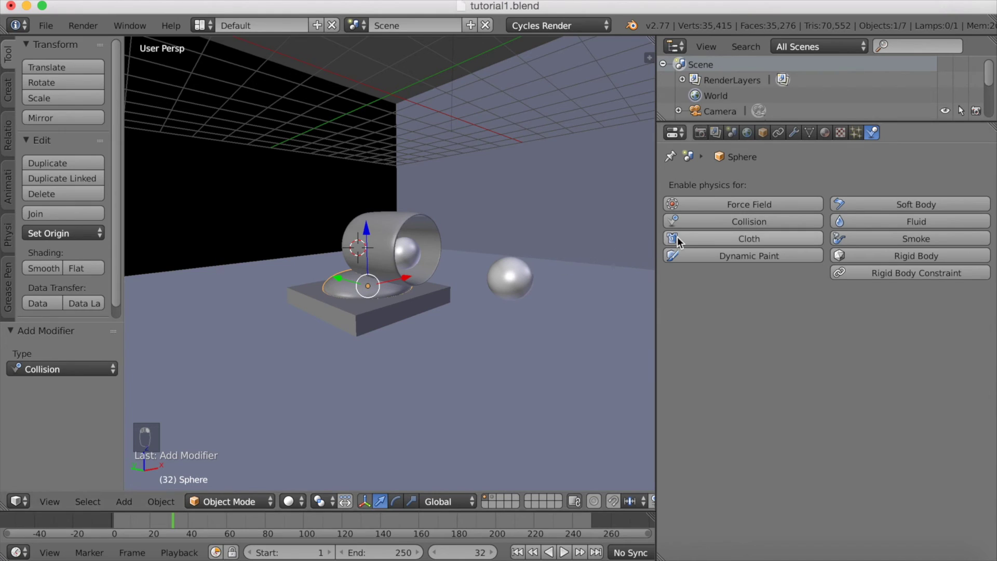
{"action": "left_click", "coordinate": [667, 223]}
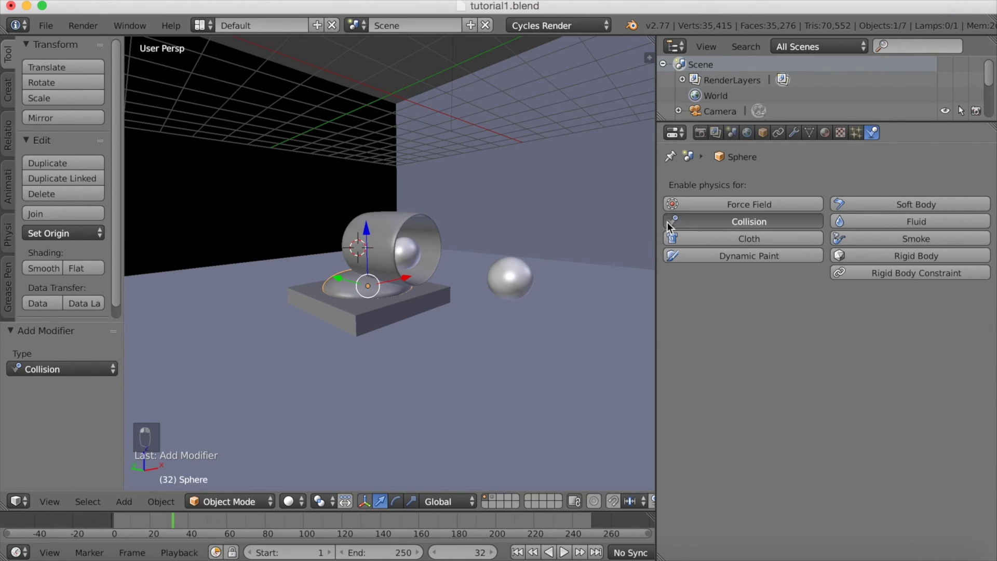
{"action": "right_click", "coordinate": [392, 228]}
{"action": "left_click", "coordinate": [698, 217]}
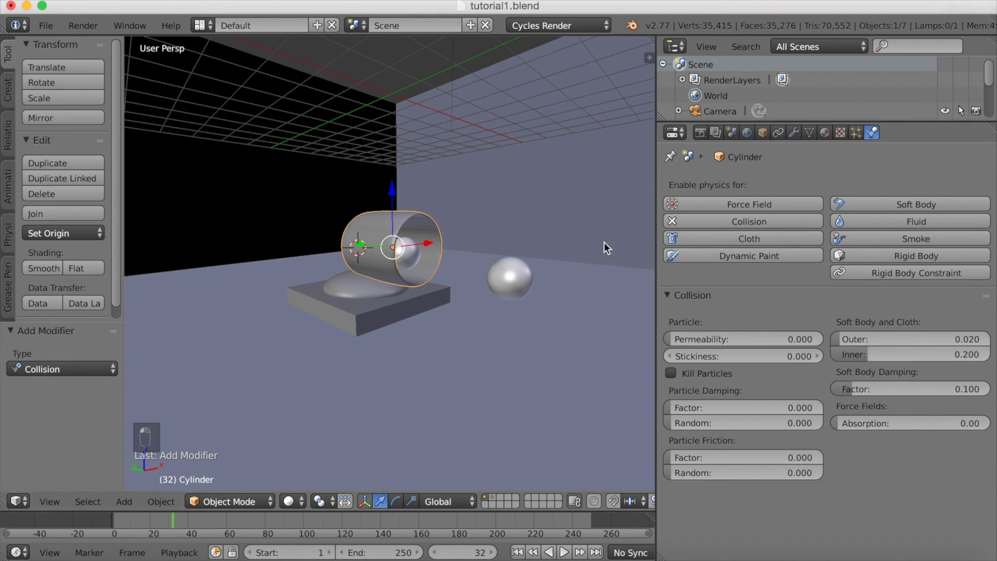
{"action": "scroll", "coordinate": [509, 286], "scroll_direction": "down", "scroll_amount": 6}
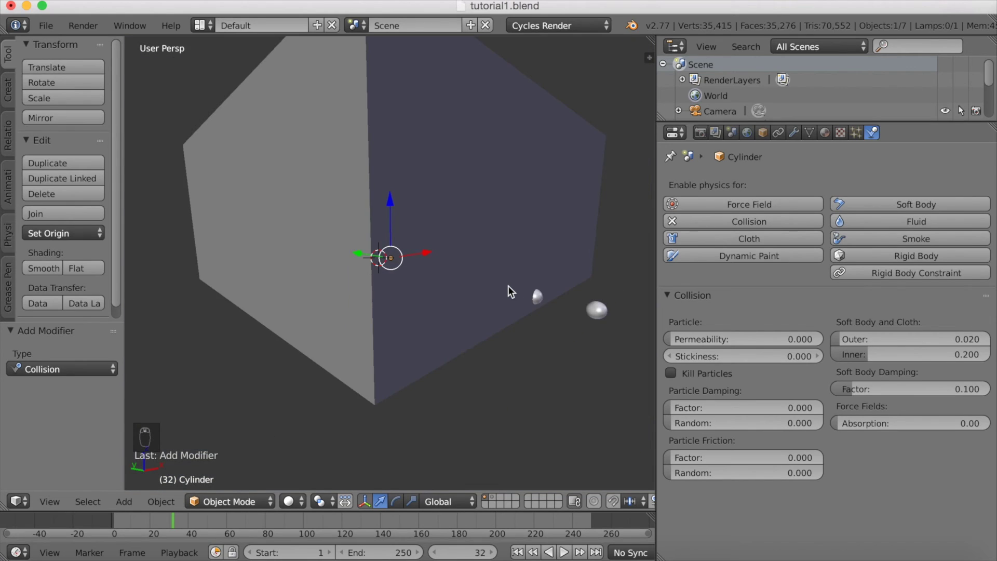
{"action": "scroll", "coordinate": [507, 285], "scroll_direction": "up", "scroll_amount": 6}
Step: Rotate the flattened sphere, with the cannon attached to it, by -16.86° about the global Z axis
{"action": "right_click", "coordinate": [402, 303]}
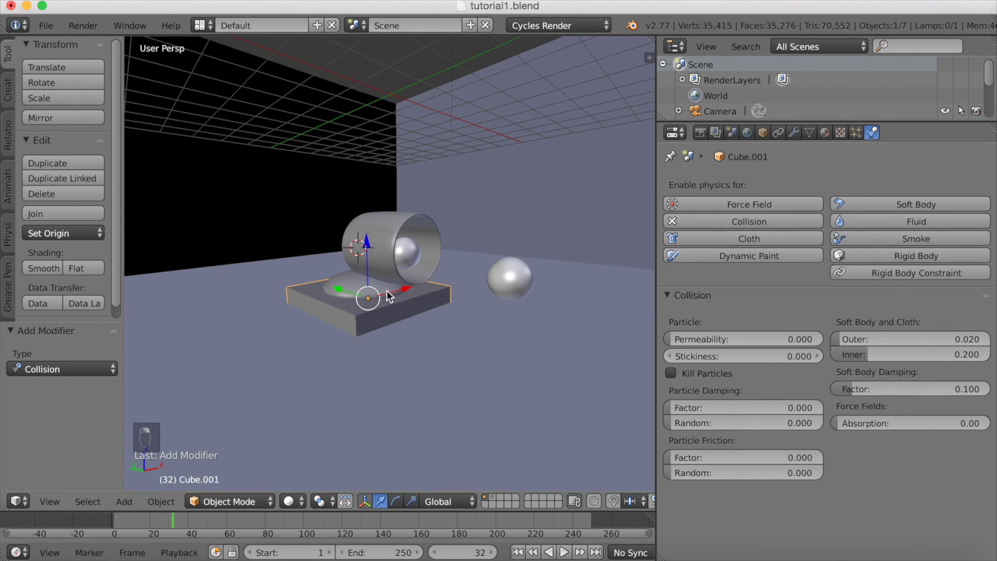
{"action": "right_click", "coordinate": [385, 291]}
{"action": "key", "text": "r"}
{"action": "key", "text": "z"}
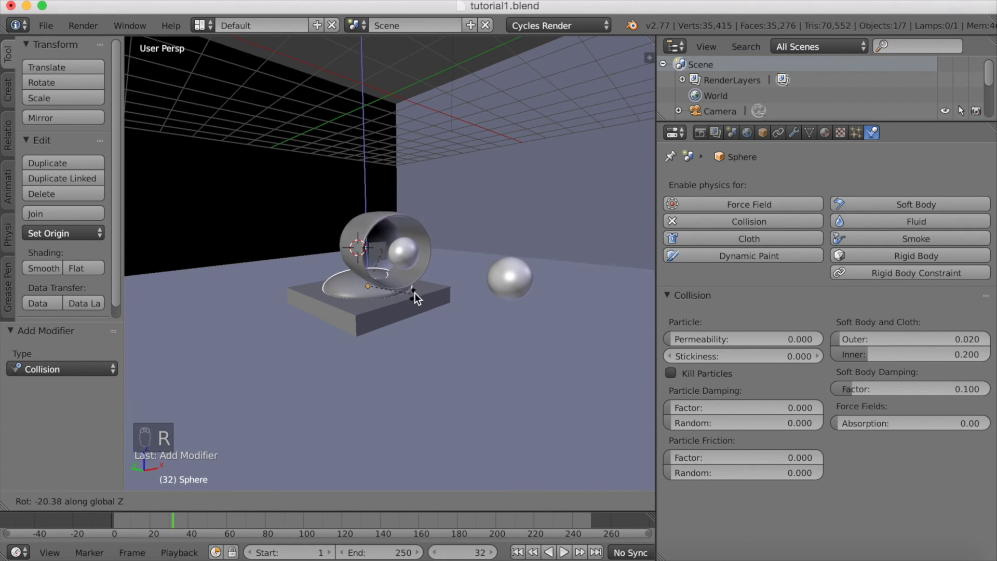
{"action": "left_click", "coordinate": [416, 290]}
Step: Play the animation and examine from behind and above how the spheres travel and collide with the box walls
{"action": "scroll", "coordinate": [416, 295], "scroll_direction": "down", "scroll_amount": 3}
{"action": "middle_click_drag", "start_coordinate": [417, 295], "coordinate": [491, 297]}
{"action": "scroll", "coordinate": [471, 316], "scroll_direction": "up", "scroll_amount": 3}
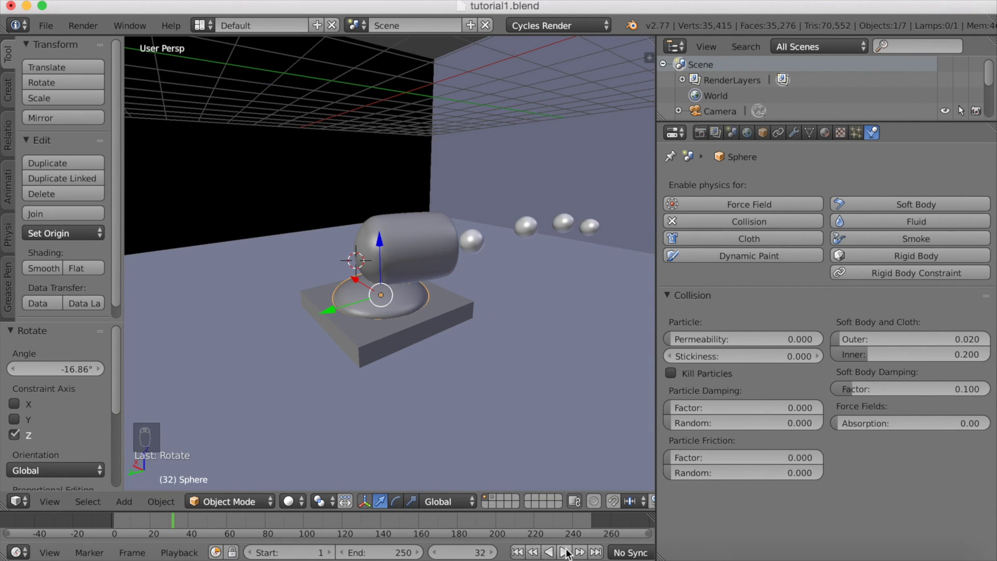
{"action": "left_click", "coordinate": [584, 523]}
{"action": "left_click", "coordinate": [565, 551]}
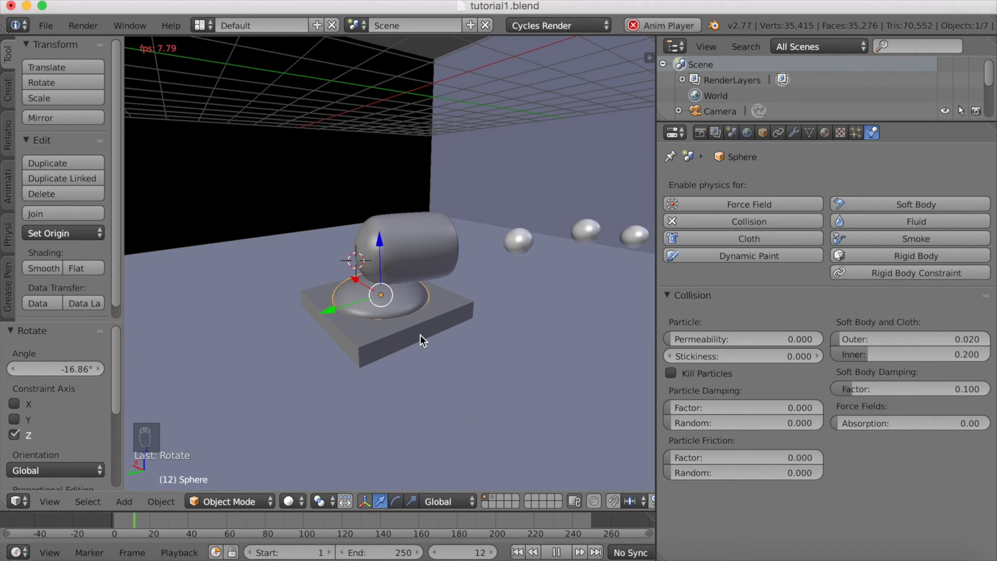
{"action": "scroll", "coordinate": [445, 319], "scroll_direction": "down", "scroll_amount": 3}
{"action": "middle_click_drag", "start_coordinate": [429, 323], "coordinate": [422, 366]}
{"action": "scroll", "coordinate": [401, 337], "scroll_direction": "up", "scroll_amount": 3}
{"action": "scroll", "coordinate": [401, 338], "scroll_direction": "down", "scroll_amount": 3}
{"action": "scroll", "coordinate": [401, 338], "scroll_direction": "down", "scroll_amount": 1}
{"action": "scroll", "coordinate": [401, 337], "scroll_direction": "up", "scroll_amount": 1}
{"action": "scroll", "coordinate": [401, 337], "scroll_direction": "up", "scroll_amount": 2}
{"action": "scroll", "coordinate": [423, 367], "scroll_direction": "down", "scroll_amount": 3}
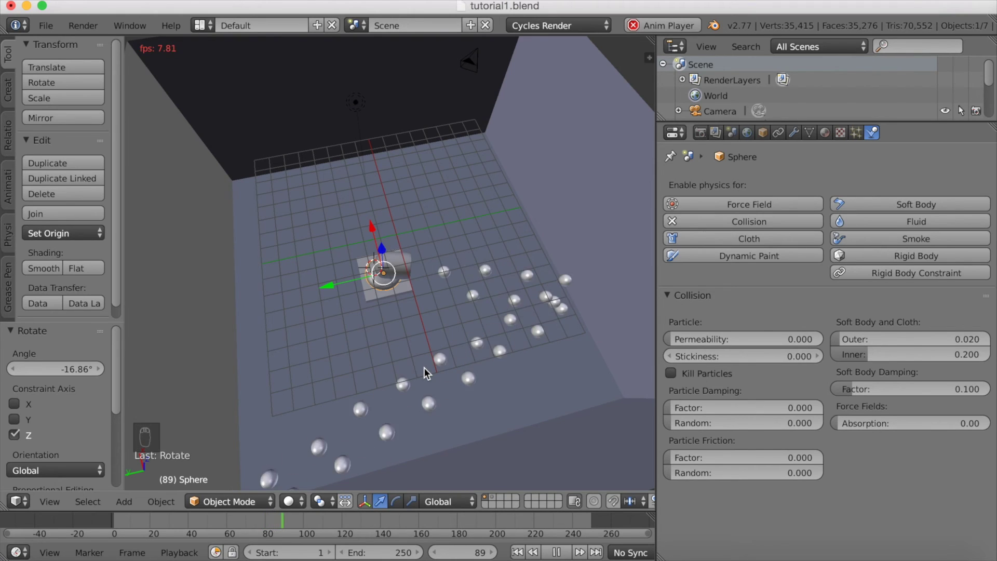
{"action": "scroll", "coordinate": [421, 369], "scroll_direction": "down", "scroll_amount": 2}
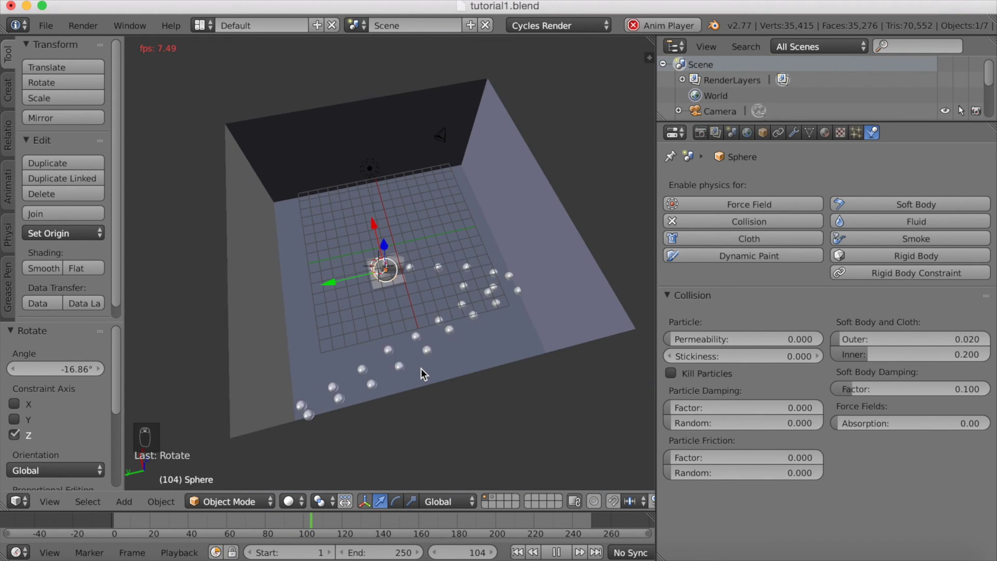
{"action": "mouse_move", "coordinate": [431, 367]}
{"action": "middle_mouse_down"}
{"action": "mouse_move", "coordinate": [461, 347]}
{"action": "mouse_move", "coordinate": [446, 370]}
{"action": "middle_mouse_up"}
{"action": "scroll", "coordinate": [446, 369], "scroll_direction": "up", "scroll_amount": 3}
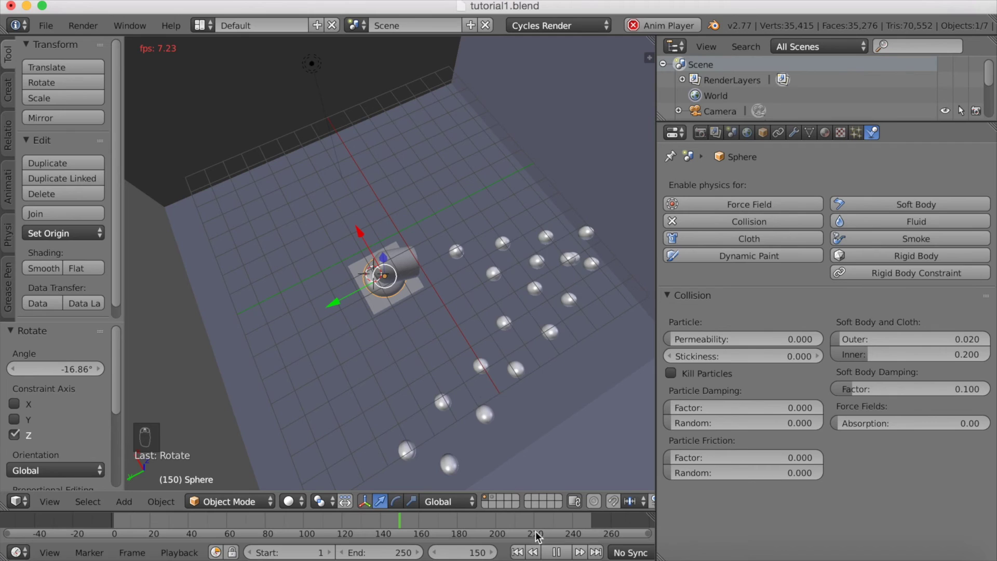
Step: Stop the playback and scale the surrounding box by 10.847 along X and Y only, keeping its height
{"action": "right_click", "coordinate": [472, 306]}
{"action": "scroll", "coordinate": [472, 305], "scroll_direction": "down", "scroll_amount": 2}
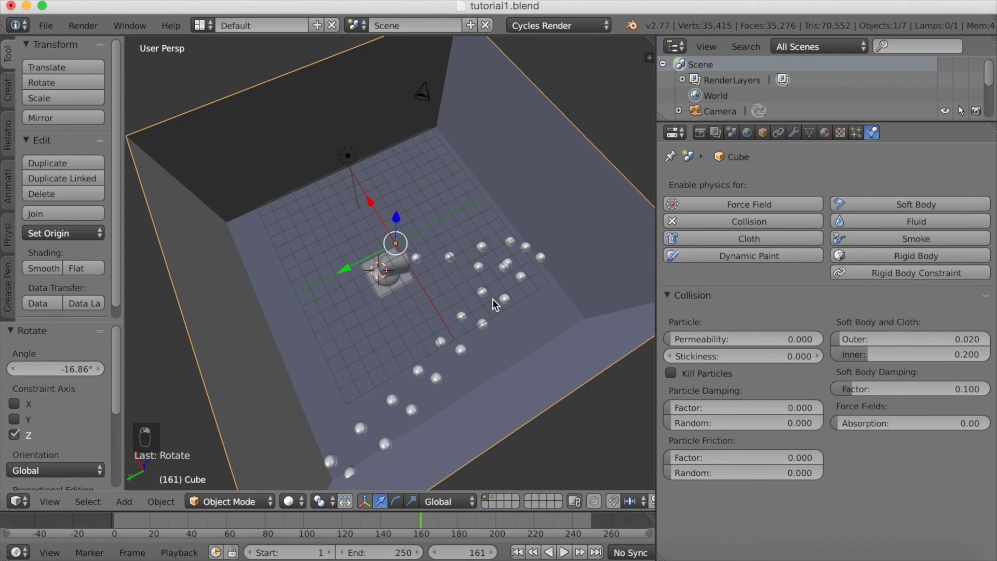
{"action": "key", "text": "s"}
{"action": "key", "text": "shift+z"}
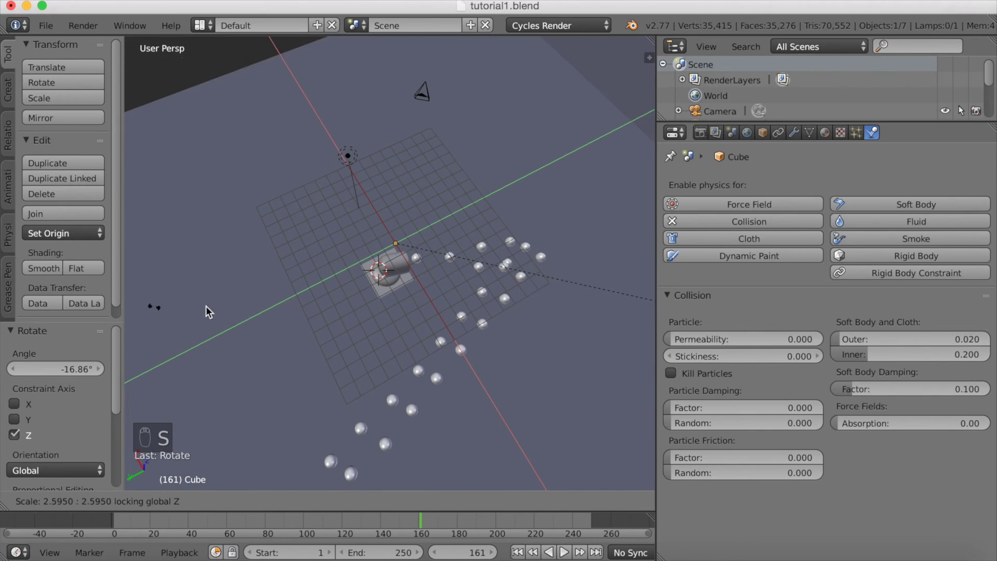
{"action": "left_click", "coordinate": [565, 312]}
{"action": "scroll", "coordinate": [562, 312], "scroll_direction": "down", "scroll_amount": 5}
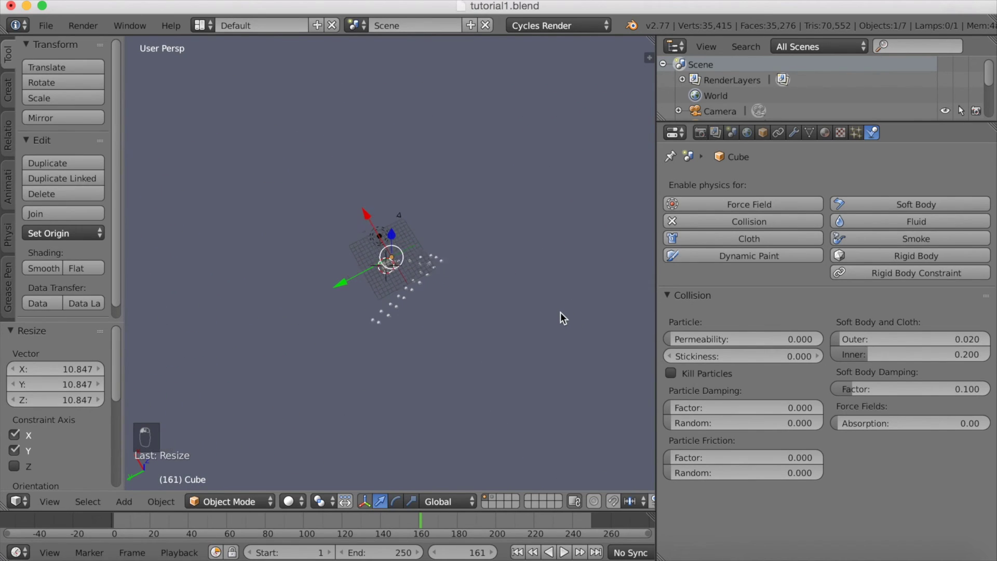
{"action": "scroll", "coordinate": [459, 380], "scroll_direction": "up", "scroll_amount": 11}
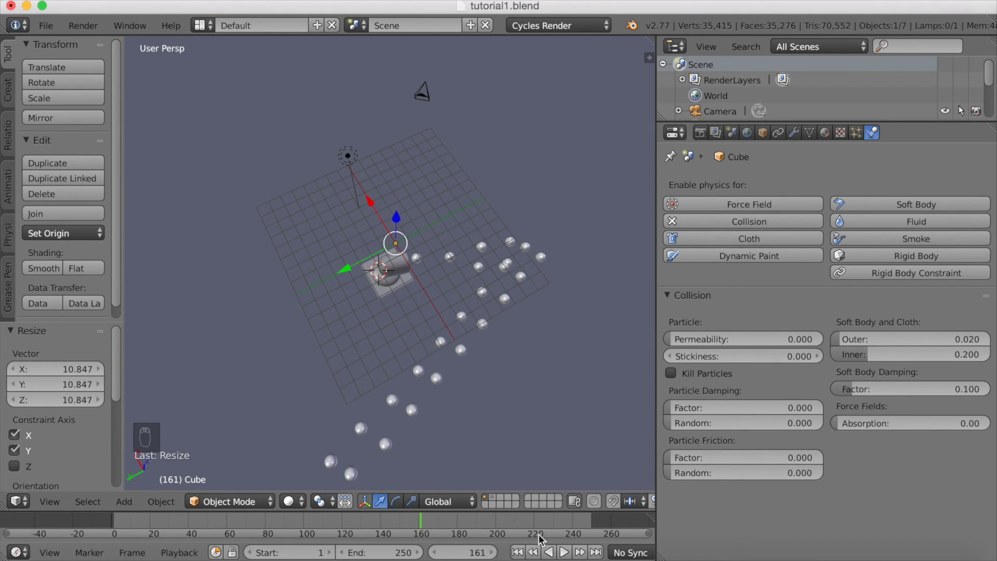
Step: Play the animation to examine the sphere stream inside the enlarged box from several angles
{"action": "left_click", "coordinate": [565, 554]}
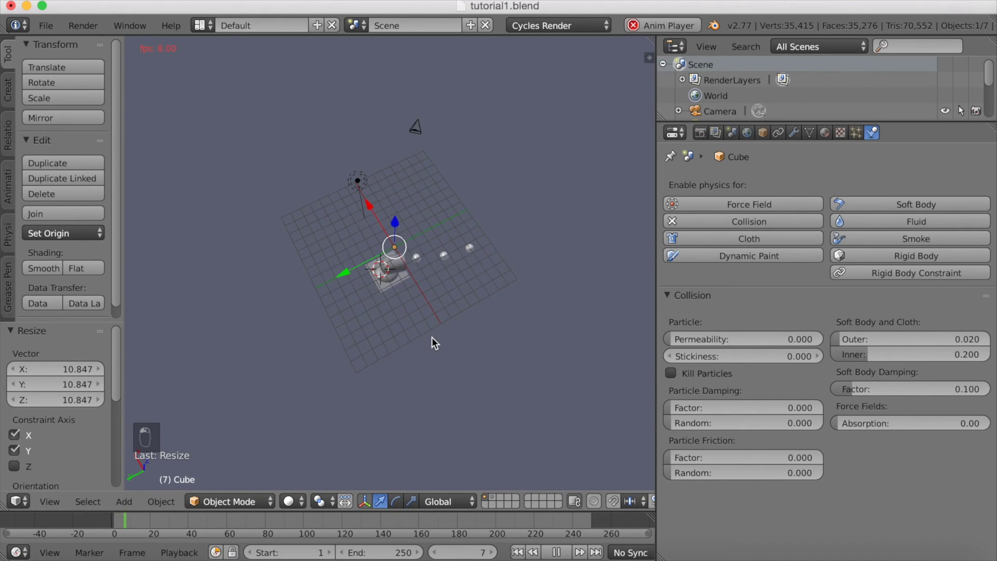
{"action": "scroll", "coordinate": [432, 337], "scroll_direction": "down", "scroll_amount": 4}
{"action": "middle_click_drag", "start_coordinate": [455, 334], "coordinate": [516, 301]}
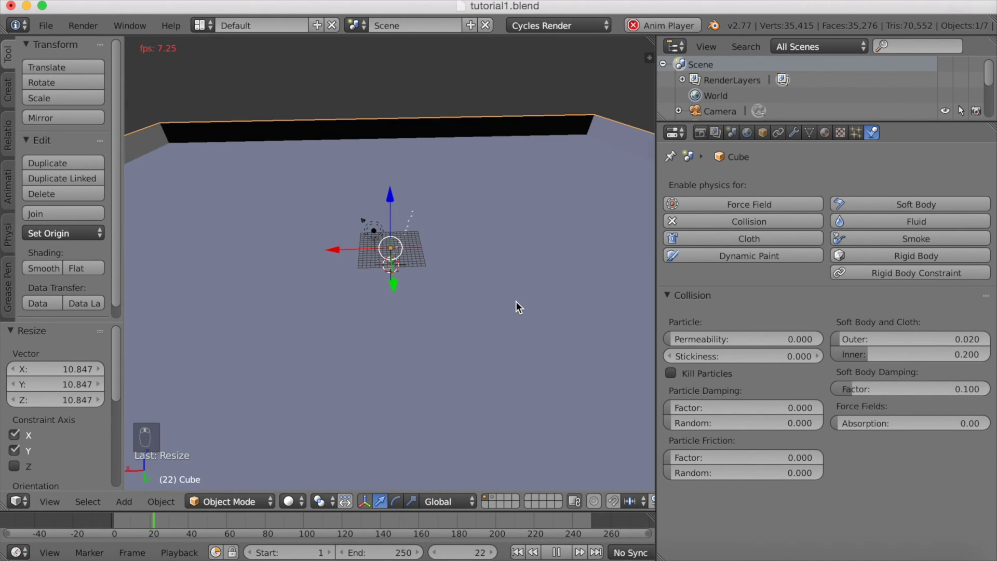
{"action": "scroll", "coordinate": [480, 290], "scroll_direction": "up", "scroll_amount": 8}
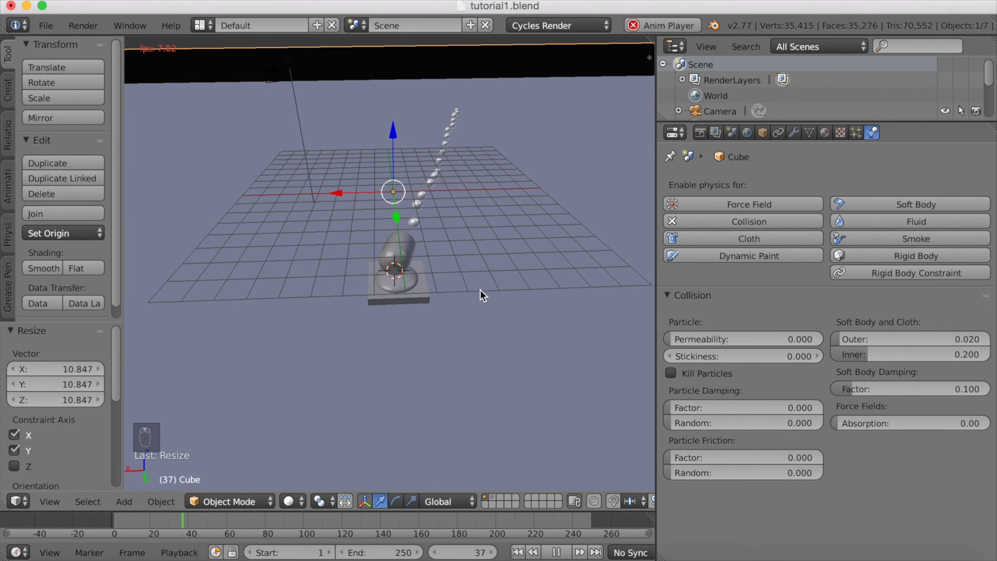
{"action": "middle_click_drag", "start_coordinate": [489, 288], "coordinate": [447, 288]}
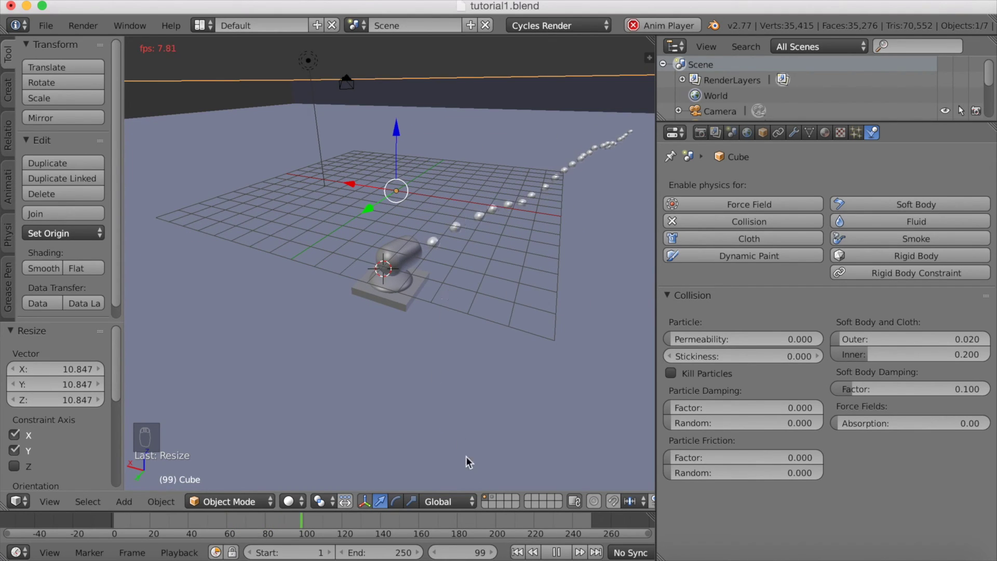
Step: Stop the playback and set both the lifetime and the emission end of the emitter plane's particles to 250
{"action": "left_click", "coordinate": [556, 552]}
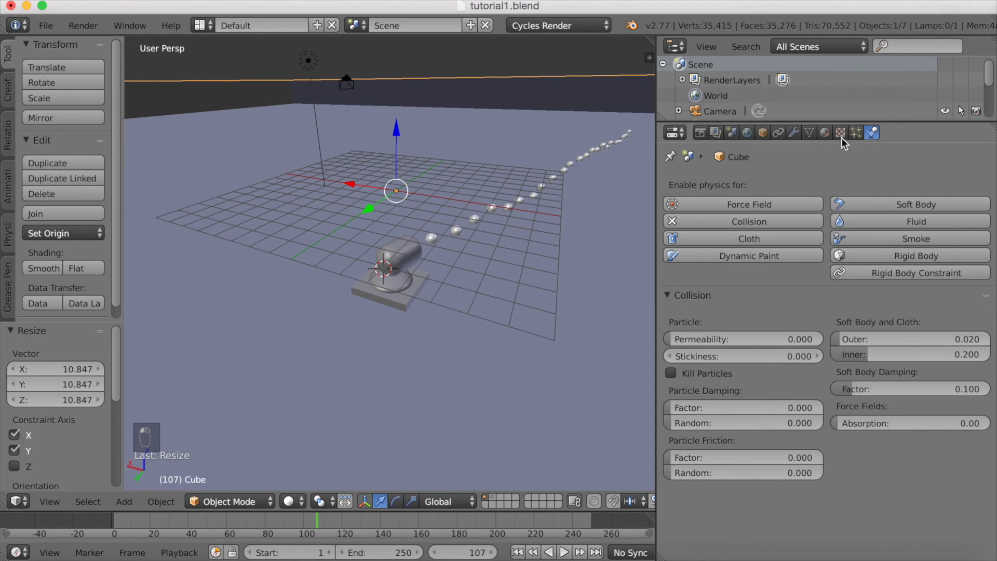
{"action": "middle_click_drag", "start_coordinate": [516, 212], "coordinate": [372, 226]}
{"action": "scroll", "coordinate": [422, 240], "scroll_direction": "up", "scroll_amount": 6}
{"action": "right_click", "coordinate": [375, 227]}
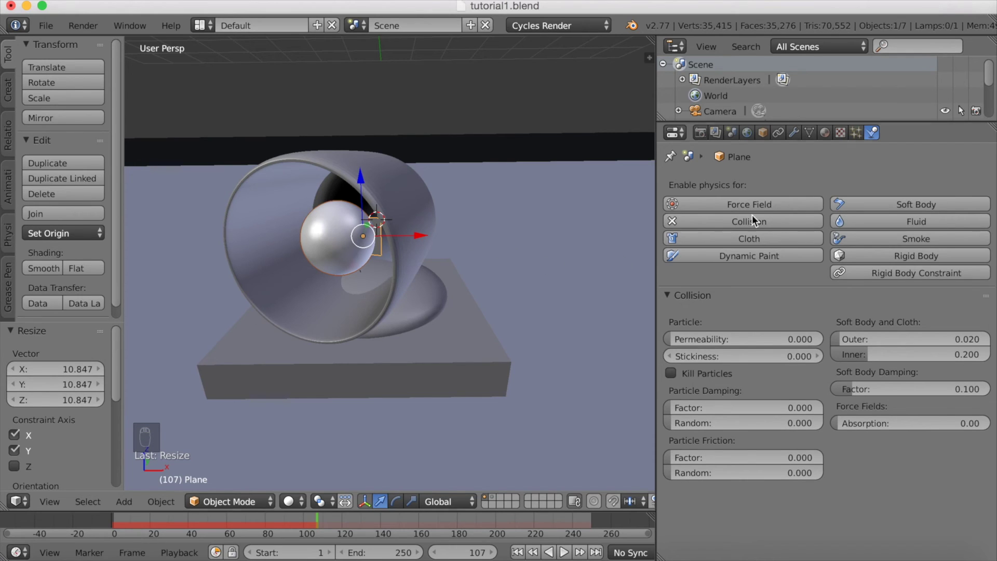
{"action": "left_click", "coordinate": [857, 132]}
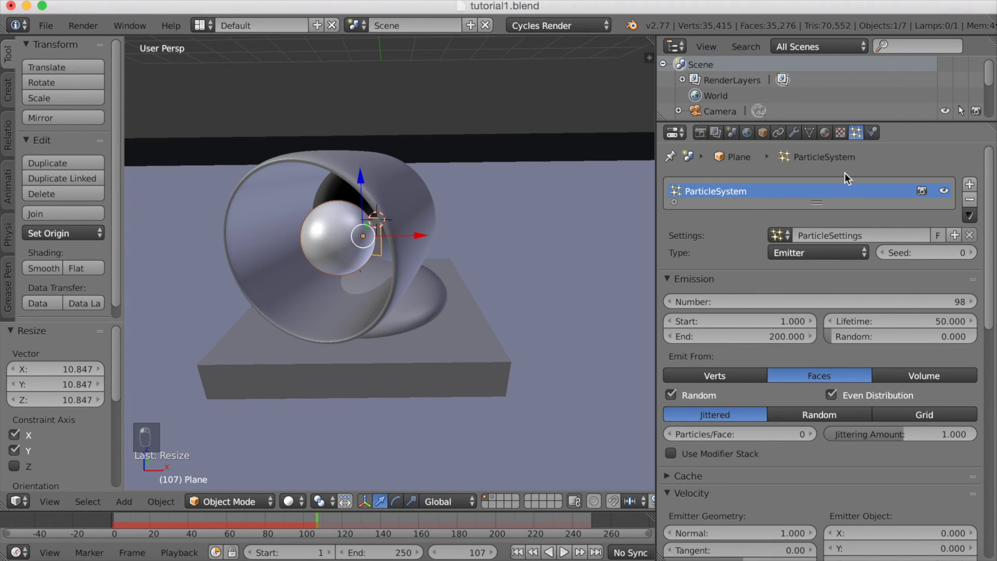
{"action": "left_click", "coordinate": [855, 321]}
{"action": "type", "text": "250"}
{"action": "left_click", "coordinate": [777, 333]}
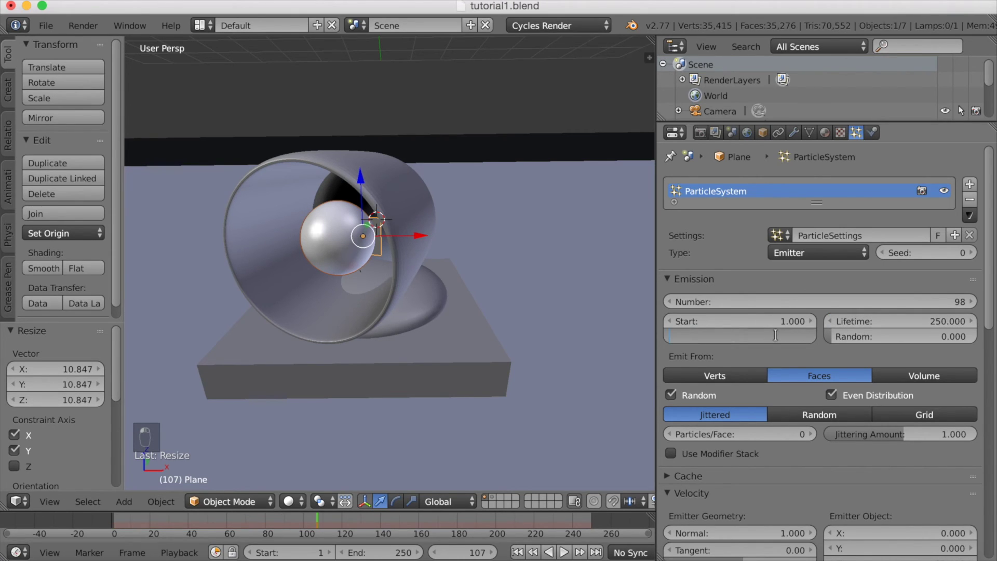
{"action": "type", "text": "250"}
{"action": "key", "text": "Return"}
{"action": "scroll", "coordinate": [804, 390], "scroll_direction": "down", "scroll_amount": 3}
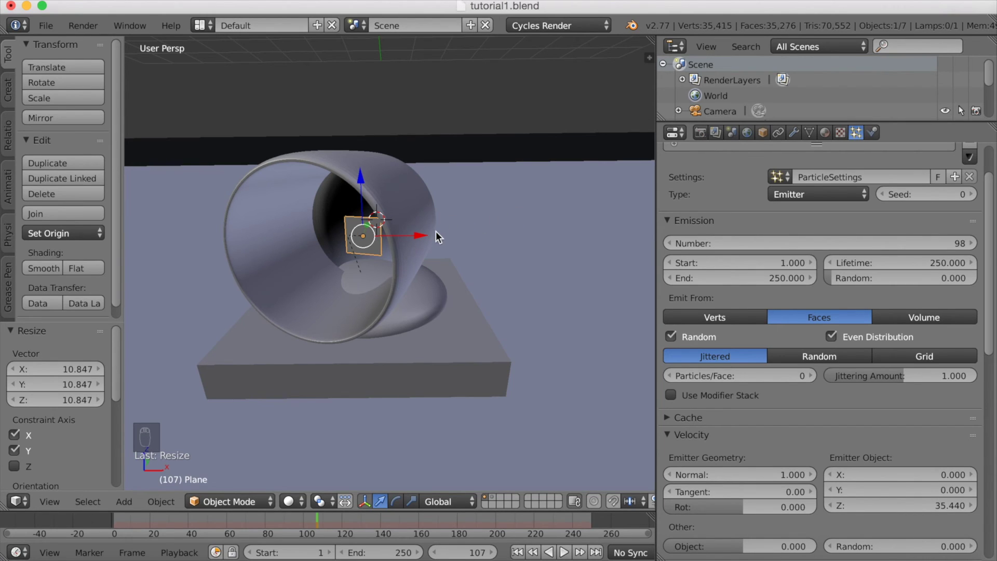
Step: Rotate the cannon cylinder by 7.011° and move it by X 0.019, Y 0.084, Z 0.071 above its flattened sphere
{"action": "middle_click_drag", "start_coordinate": [430, 231], "coordinate": [384, 214]}
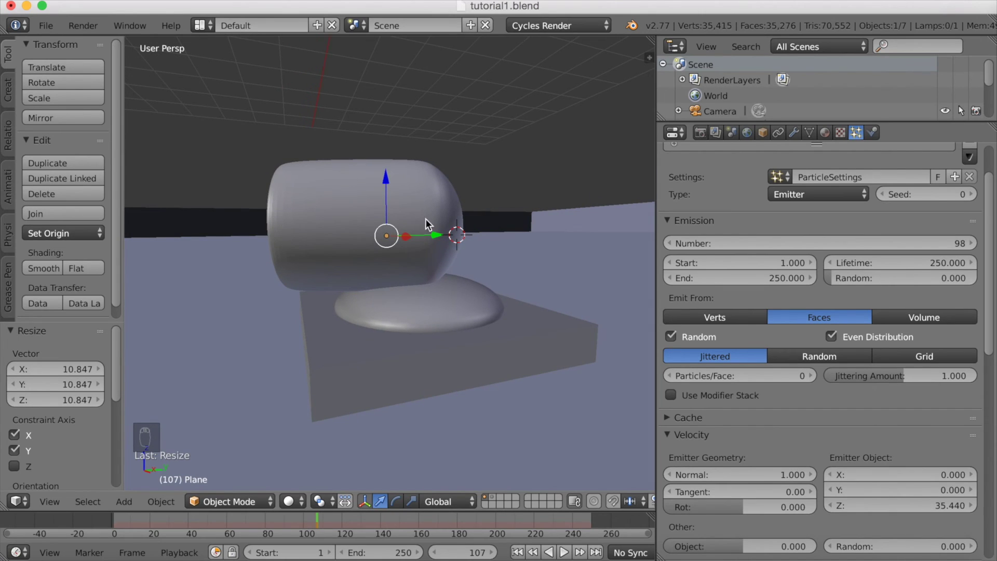
{"action": "right_click", "coordinate": [446, 209]}
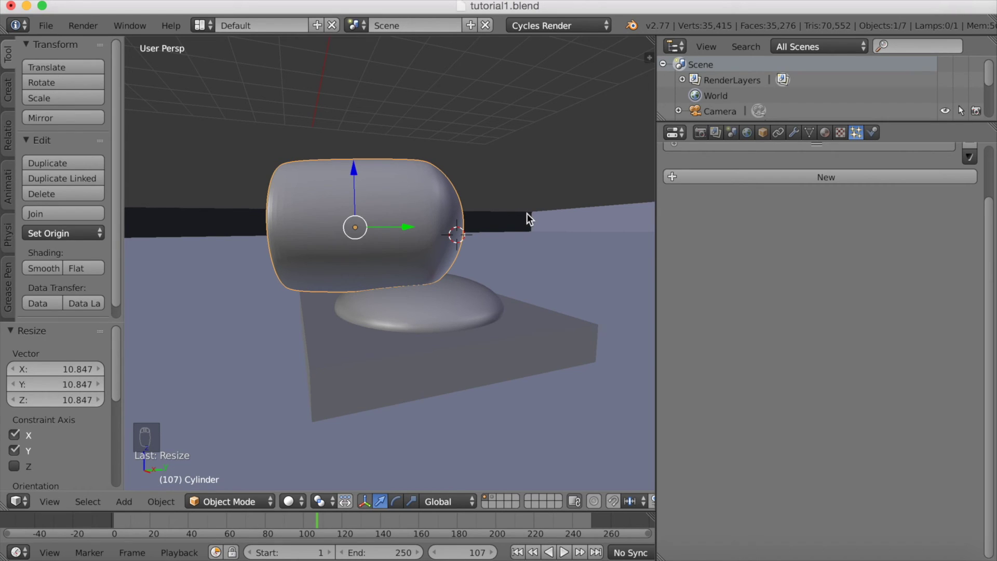
{"action": "key", "text": "r"}
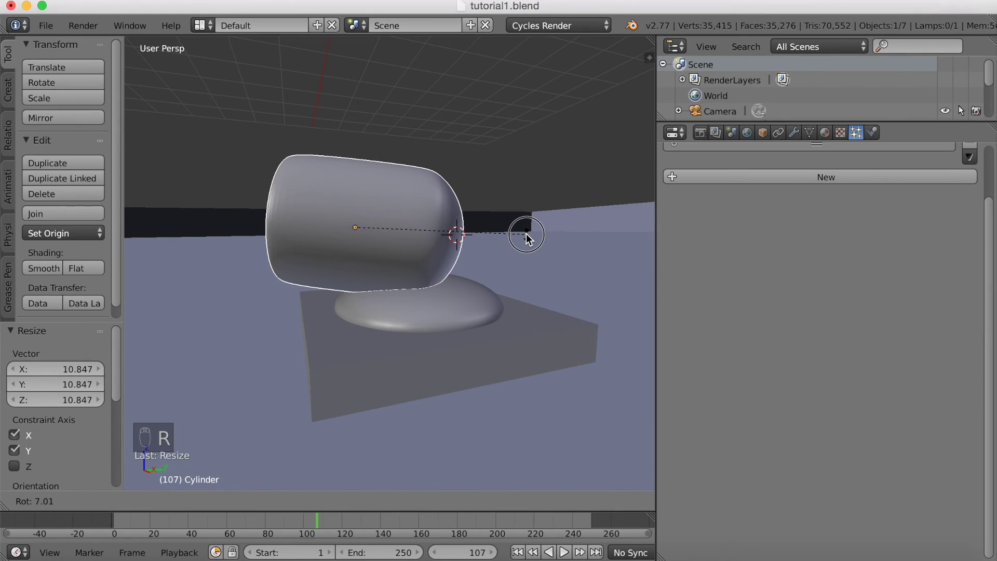
{"action": "left_click", "coordinate": [525, 233]}
{"action": "key", "text": "g"}
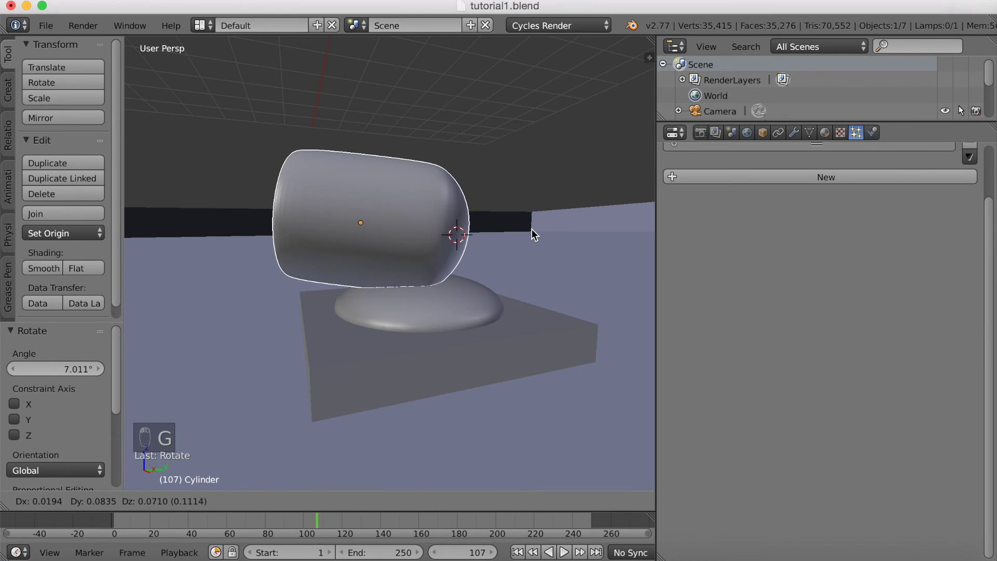
{"action": "left_click", "coordinate": [531, 229]}
{"action": "middle_click_drag", "start_coordinate": [484, 266], "coordinate": [412, 285]}
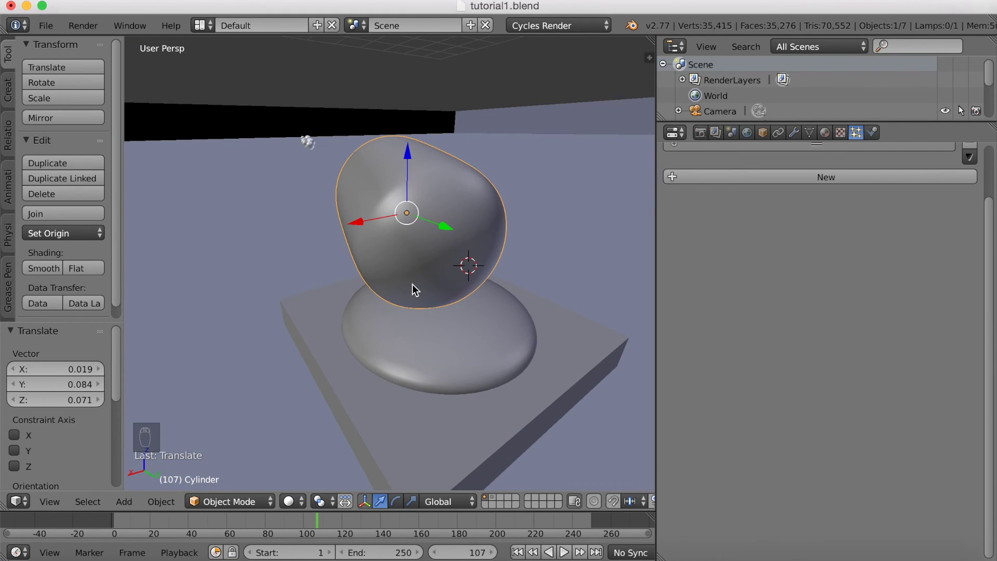
Step: Play the animation to examine the spheres leaving the tilted cannon, then stop it with the emitter plane selected
{"action": "left_click", "coordinate": [565, 553]}
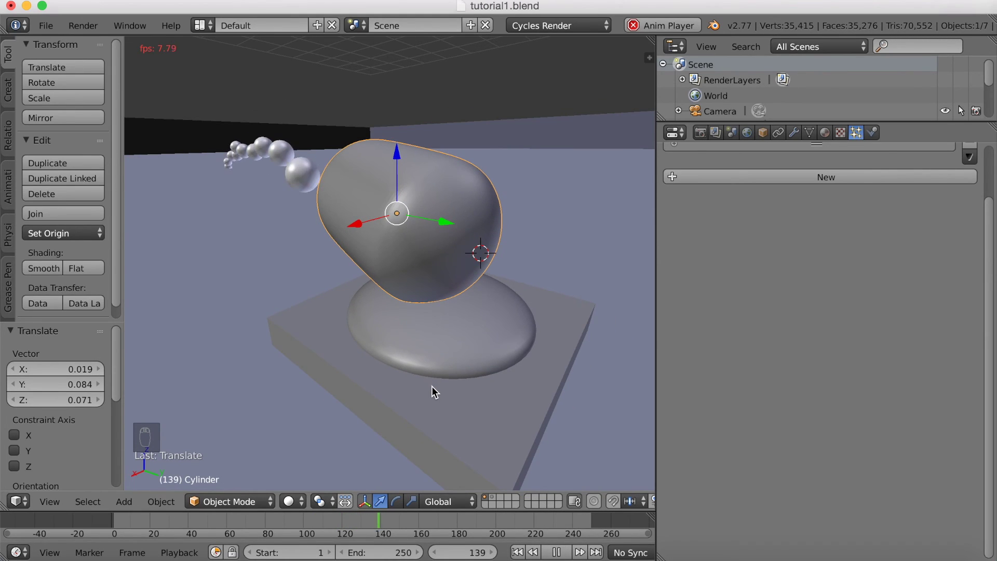
{"action": "scroll", "coordinate": [850, 182], "scroll_direction": "up", "scroll_amount": 2}
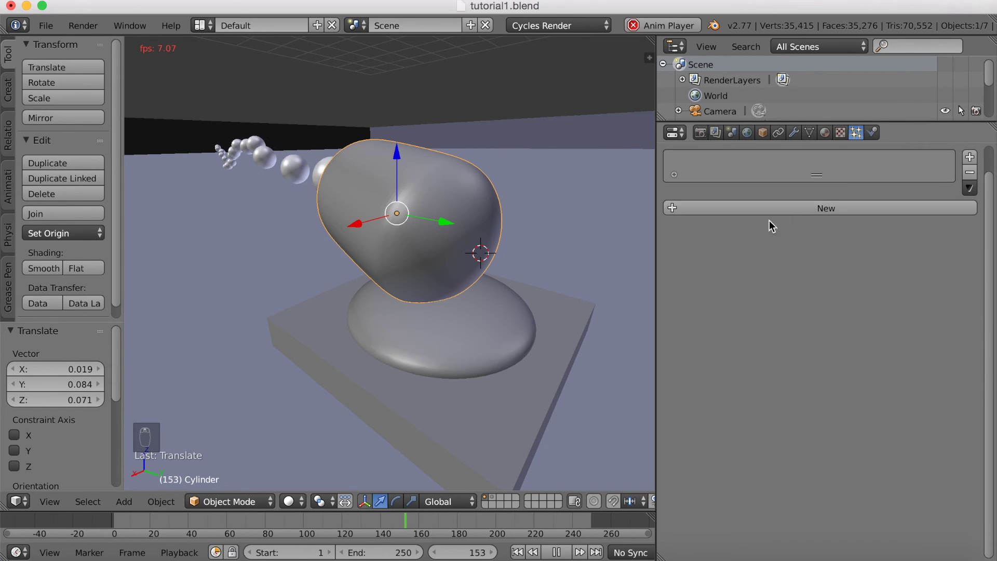
{"action": "middle_click_drag", "start_coordinate": [353, 281], "coordinate": [422, 255]}
{"action": "right_click", "coordinate": [375, 228]}
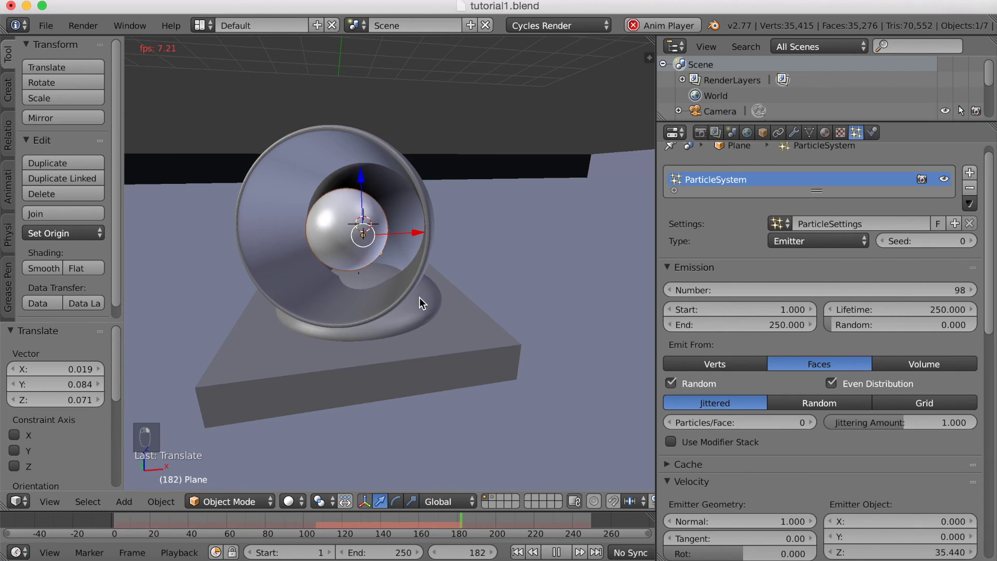
{"action": "left_click", "coordinate": [557, 552]}
Step: Set the particles' emitter object Z velocity to 100 and play the animation to examine the sphere stream
{"action": "middle_click_drag", "start_coordinate": [590, 368], "coordinate": [449, 366]}
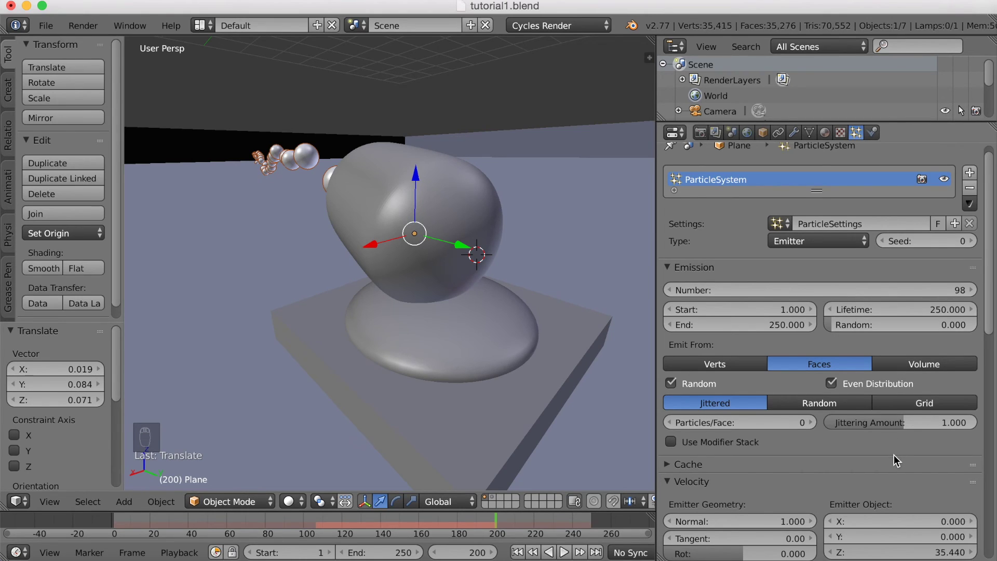
{"action": "scroll", "coordinate": [893, 458], "scroll_direction": "down", "scroll_amount": 4}
{"action": "left_click_drag", "start_coordinate": [868, 473], "coordinate": [884, 473]}
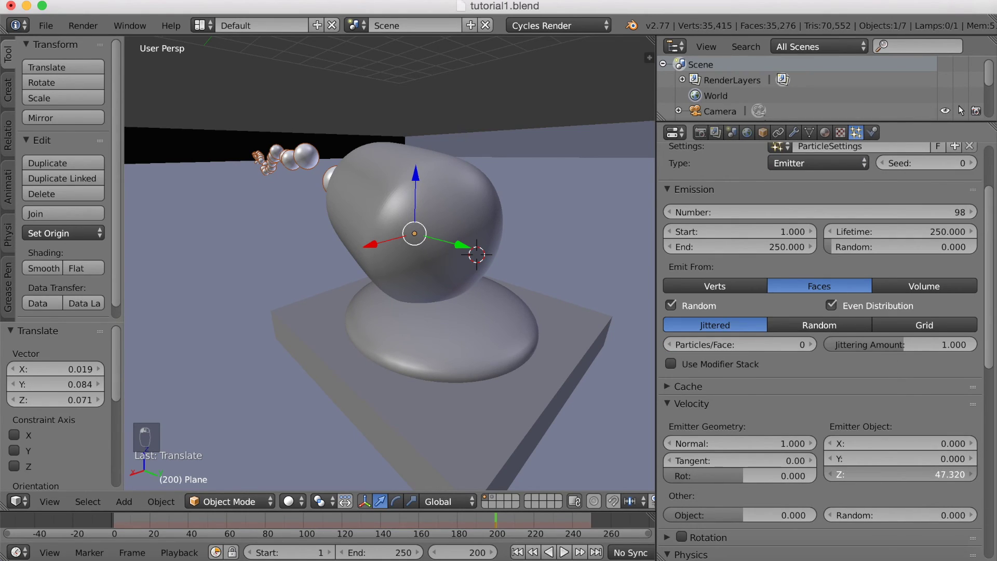
{"action": "left_click_drag", "start_coordinate": [884, 473], "coordinate": [914, 474]}
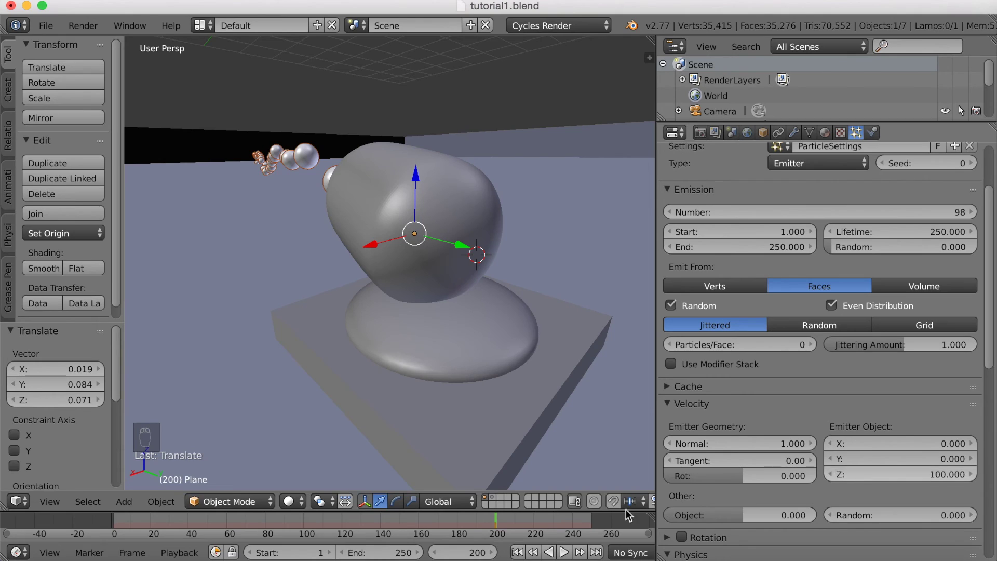
{"action": "left_click", "coordinate": [566, 552]}
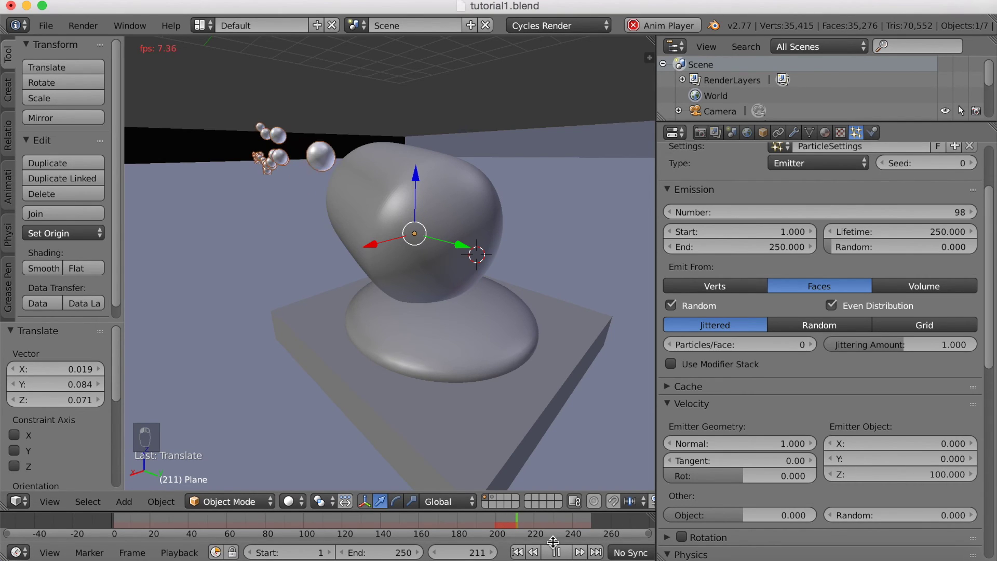
{"action": "middle_click_drag", "start_coordinate": [323, 336], "coordinate": [342, 329]}
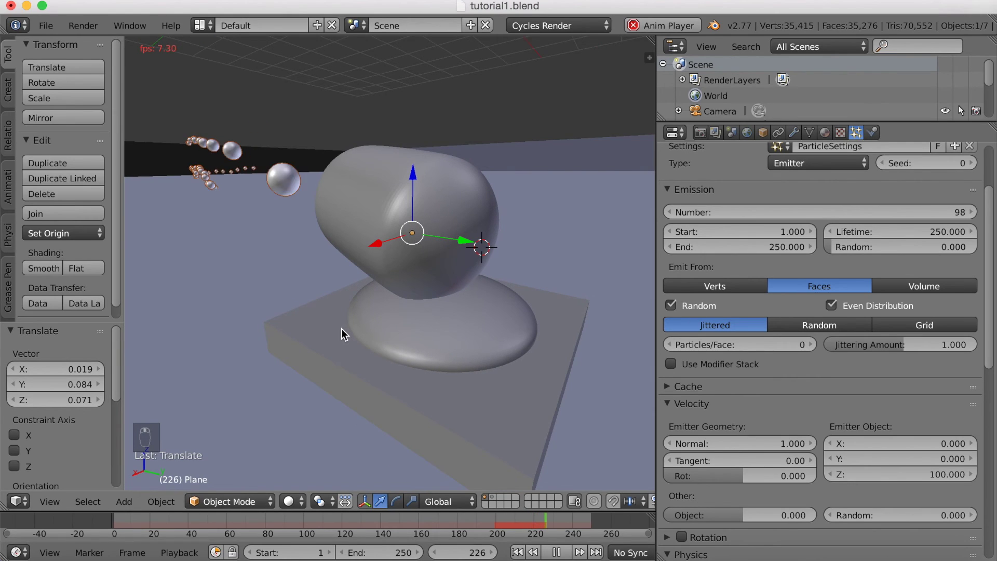
{"action": "scroll", "coordinate": [342, 329], "scroll_direction": "down", "scroll_amount": 6}
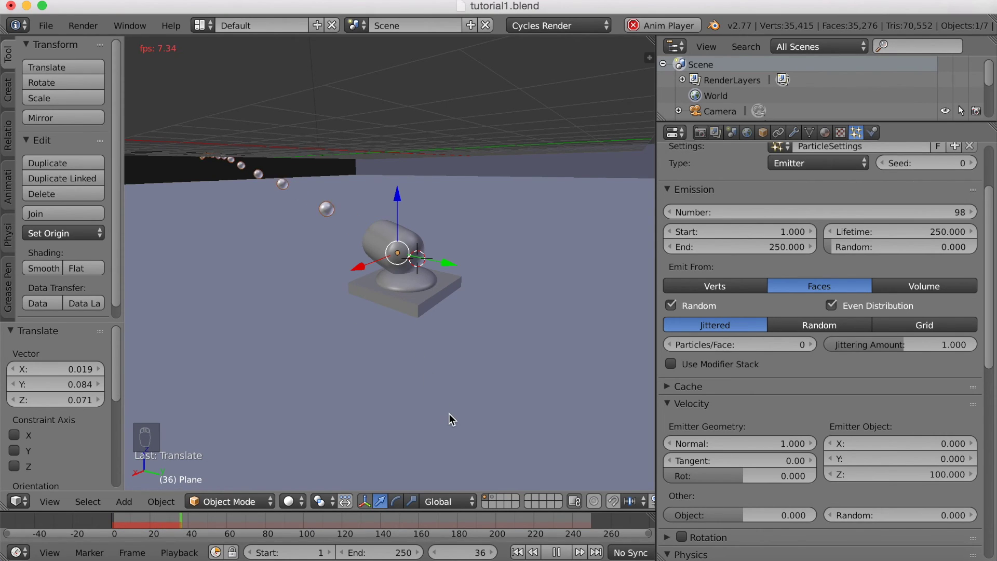
Step: Stop the playback and set the particles' emitter object Z velocity to 60
{"action": "left_click", "coordinate": [554, 552]}
{"action": "left_click", "coordinate": [919, 473]}
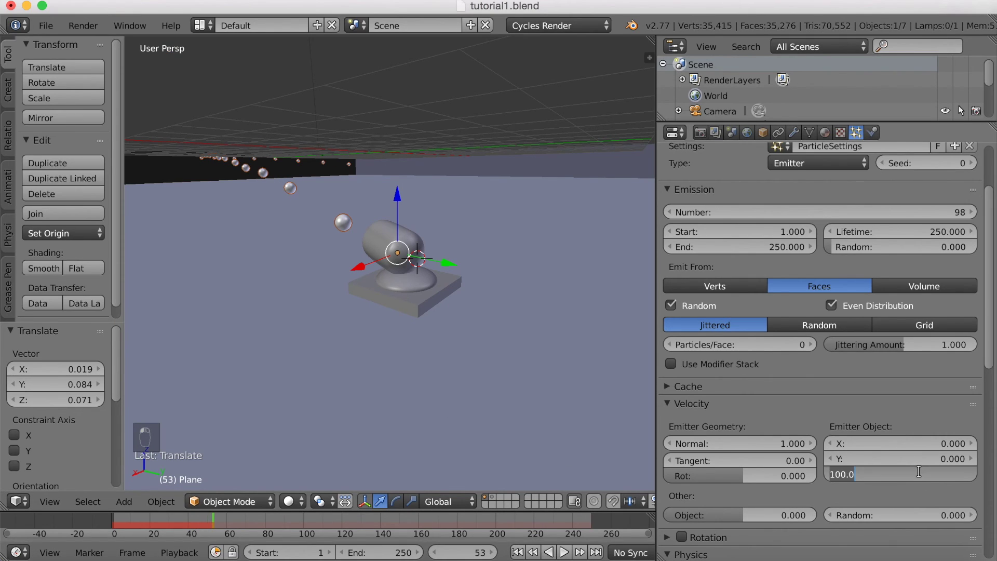
{"action": "type", "text": "60"}
{"action": "key", "text": "Return"}
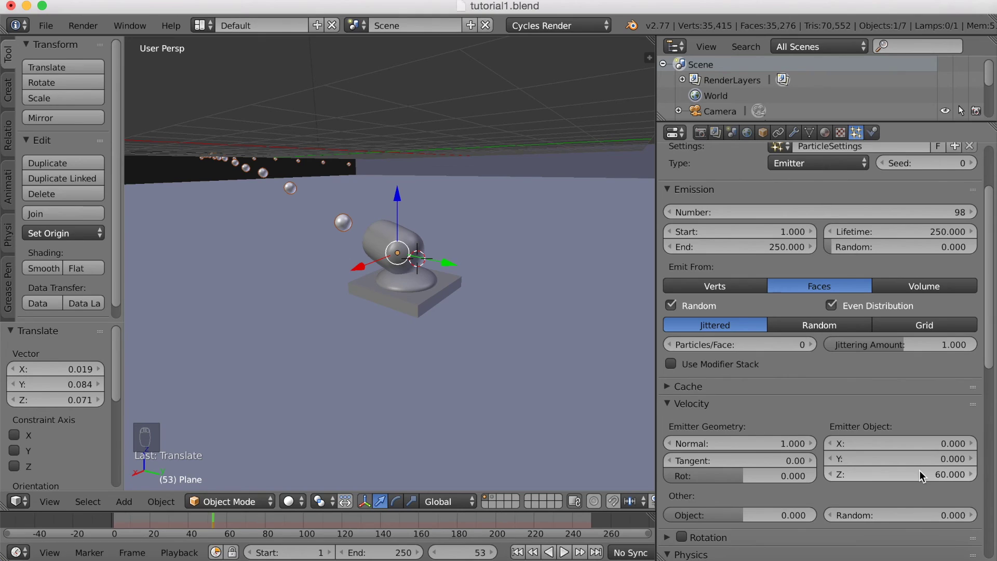
{"action": "scroll", "coordinate": [860, 376], "scroll_direction": "up", "scroll_amount": 5}
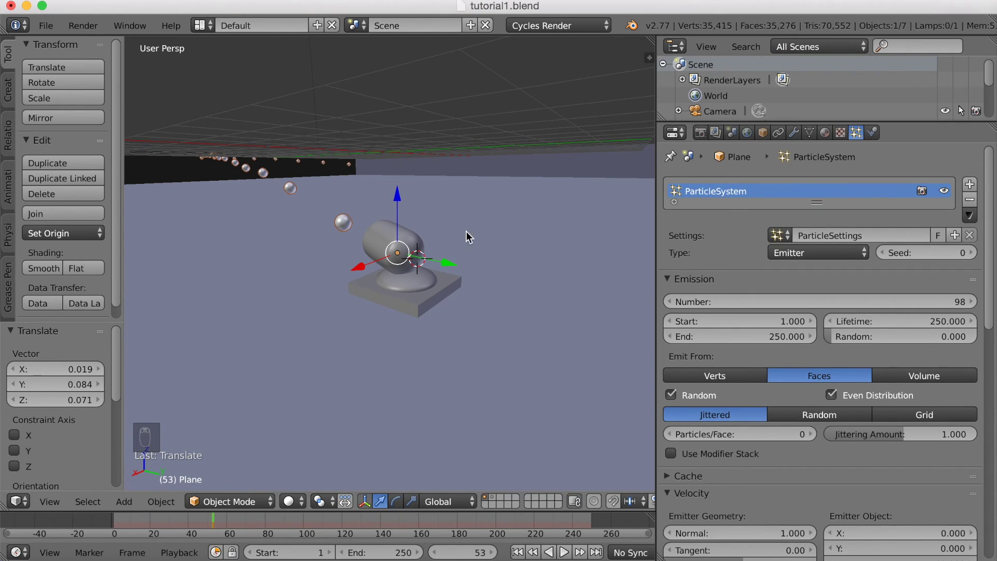
Step: Delete the lamp above the grid
{"action": "mouse_move", "coordinate": [469, 207]}
{"action": "middle_mouse_down"}
{"action": "mouse_move", "coordinate": [420, 216]}
{"action": "mouse_move", "coordinate": [451, 214]}
{"action": "middle_mouse_up"}
{"action": "scroll", "coordinate": [450, 214], "scroll_direction": "down", "scroll_amount": 6}
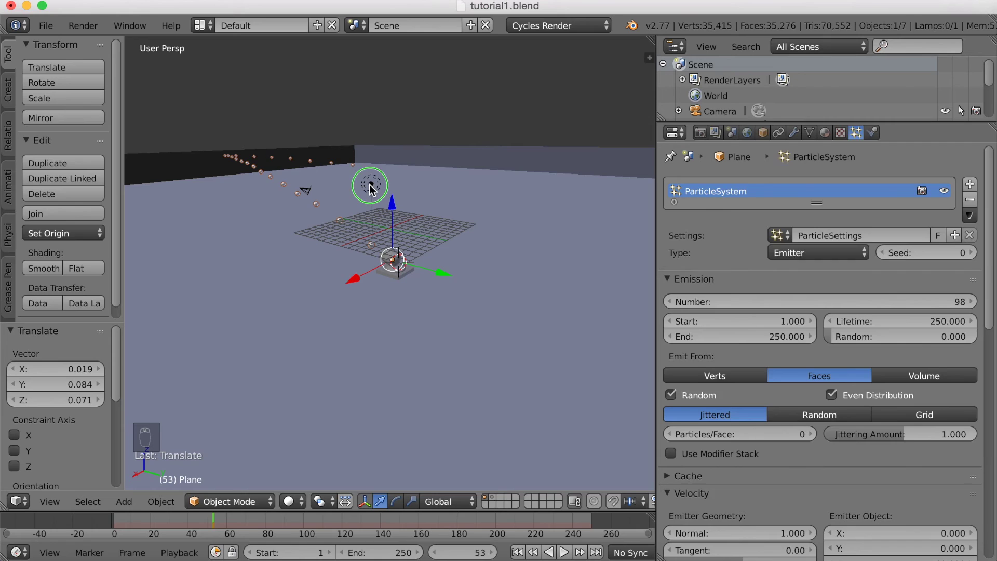
{"action": "right_click", "coordinate": [371, 188]}
{"action": "key", "text": "x"}
{"action": "left_click", "coordinate": [353, 207]}
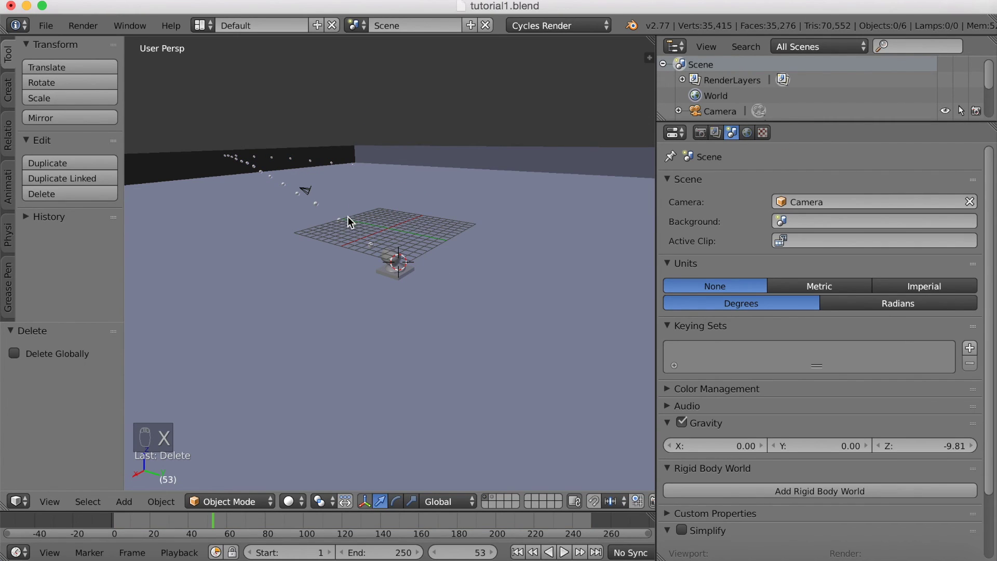
Step: Add a plane at the 3D cursor and rotate it by 35.687° in a low side view
{"action": "left_click", "coordinate": [9, 91]}
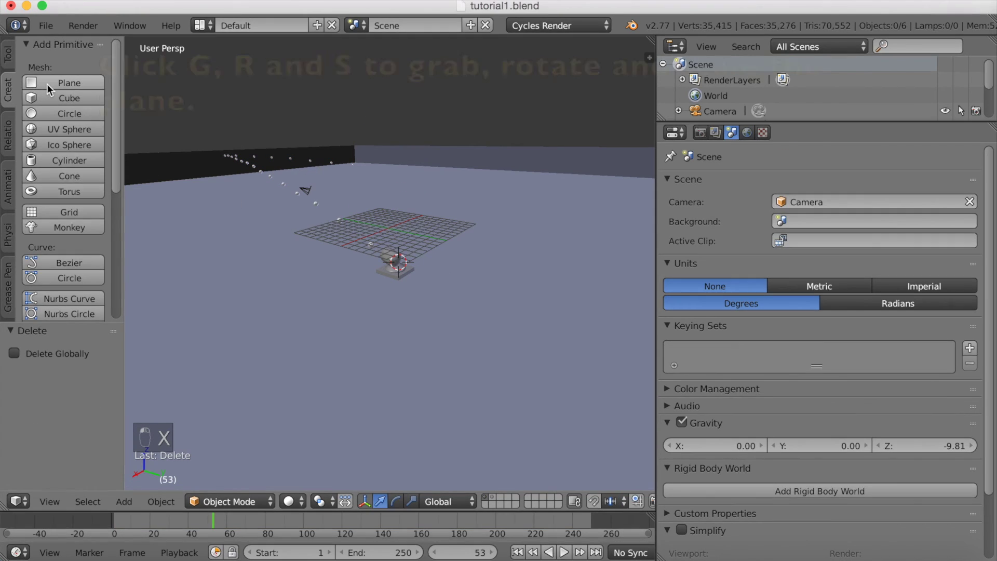
{"action": "left_click", "coordinate": [48, 84]}
{"action": "middle_click_drag", "start_coordinate": [346, 181], "coordinate": [502, 196]}
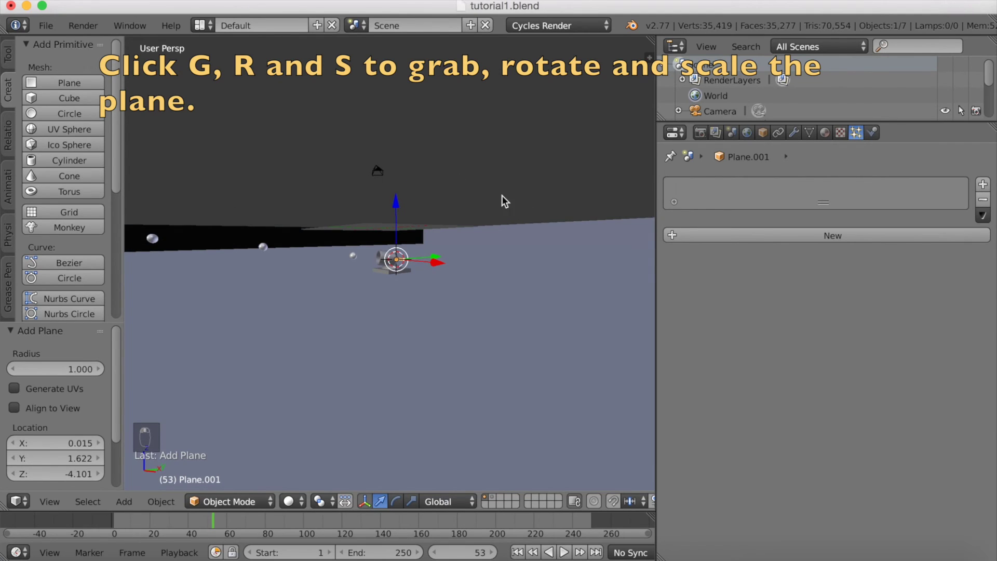
{"action": "key", "text": "r"}
{"action": "left_click", "coordinate": [492, 288]}
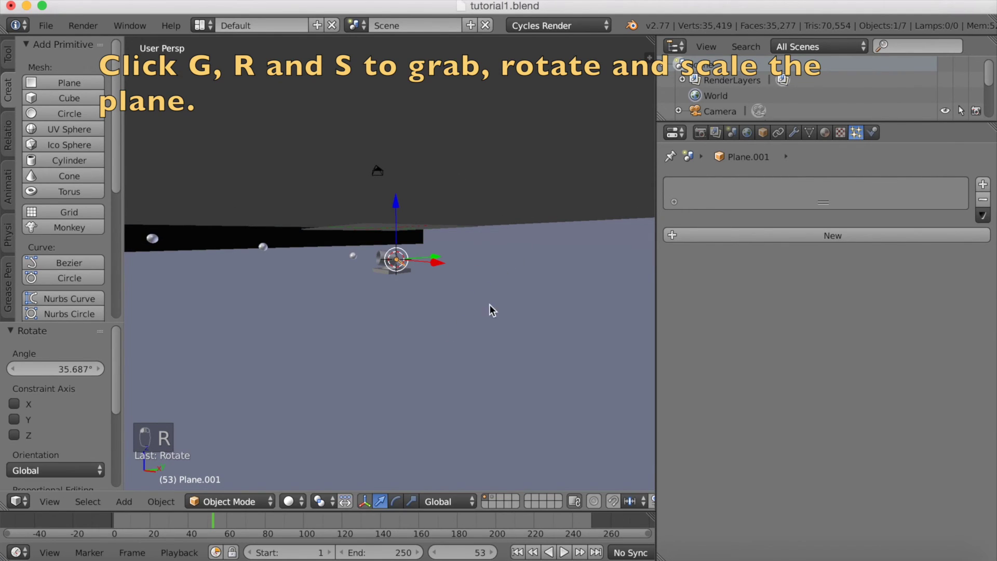
Step: Move the new plane by X 10.060, Y 16.166, Z 19.779 above the cannon and scale it by 6.977
{"action": "key", "text": "g"}
{"action": "left_click", "coordinate": [619, 171]}
{"action": "key", "text": "s"}
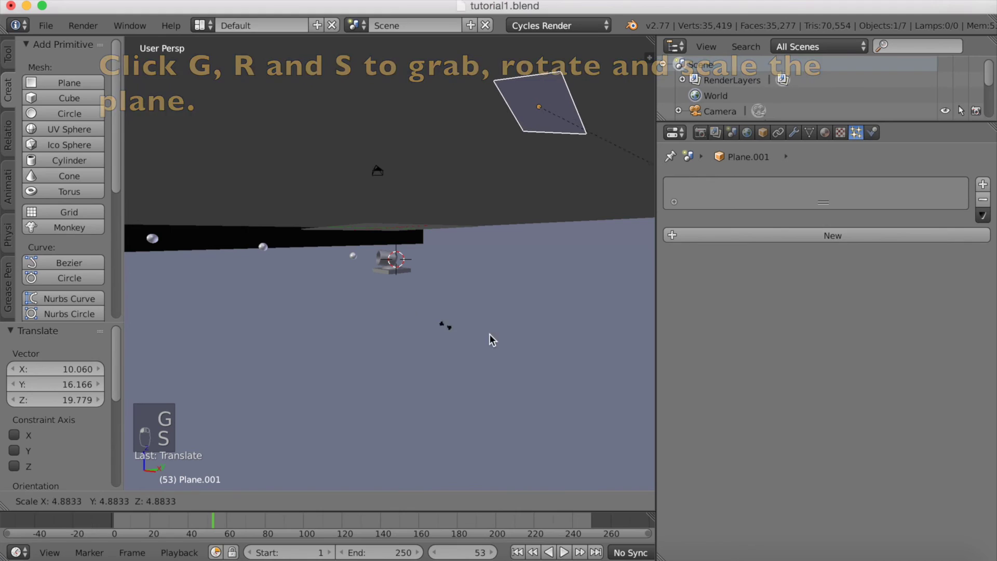
{"action": "left_click", "coordinate": [134, 349]}
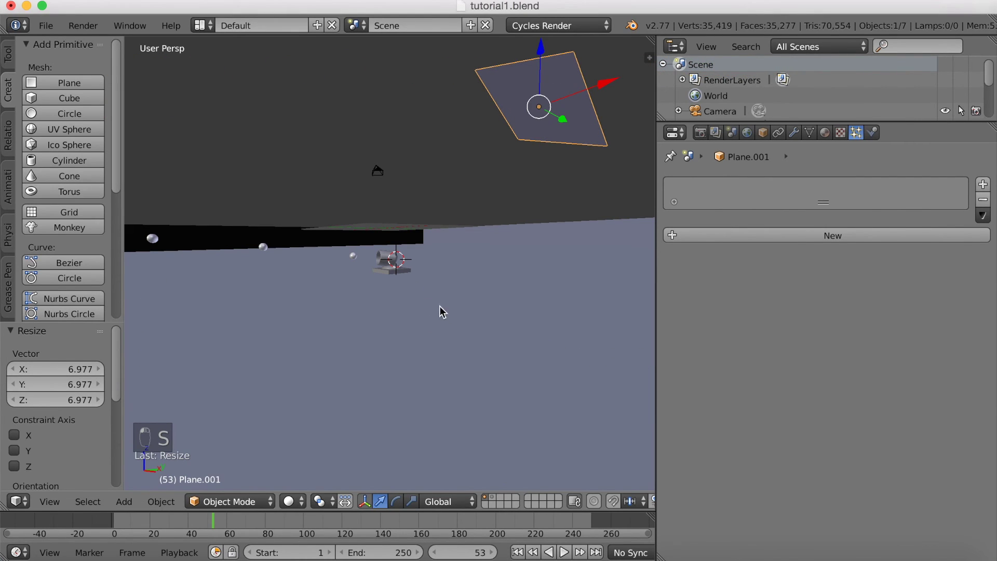
Step: Move the raised plane a further X 1.115, Y 2.609, Z 8.028 and scale it by 1.289
{"action": "key", "text": "g"}
{"action": "left_click", "coordinate": [452, 255]}
{"action": "scroll", "coordinate": [496, 241], "scroll_direction": "down", "scroll_amount": 4}
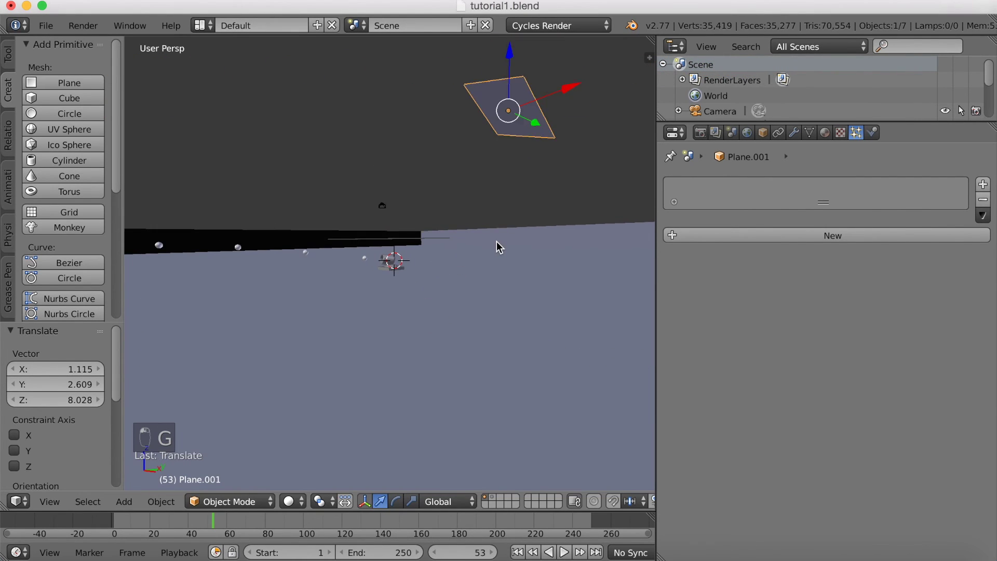
{"action": "key", "text": "s"}
{"action": "left_click", "coordinate": [581, 245]}
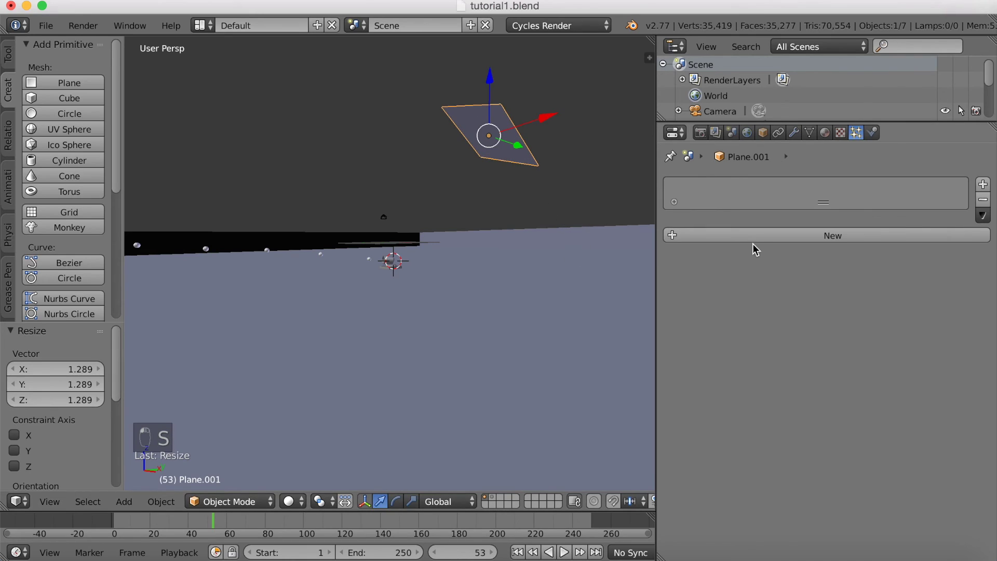
Step: Give the raised plane a new material with an Emission surface and switch the viewport to Rendered shading
{"action": "left_click", "coordinate": [825, 132]}
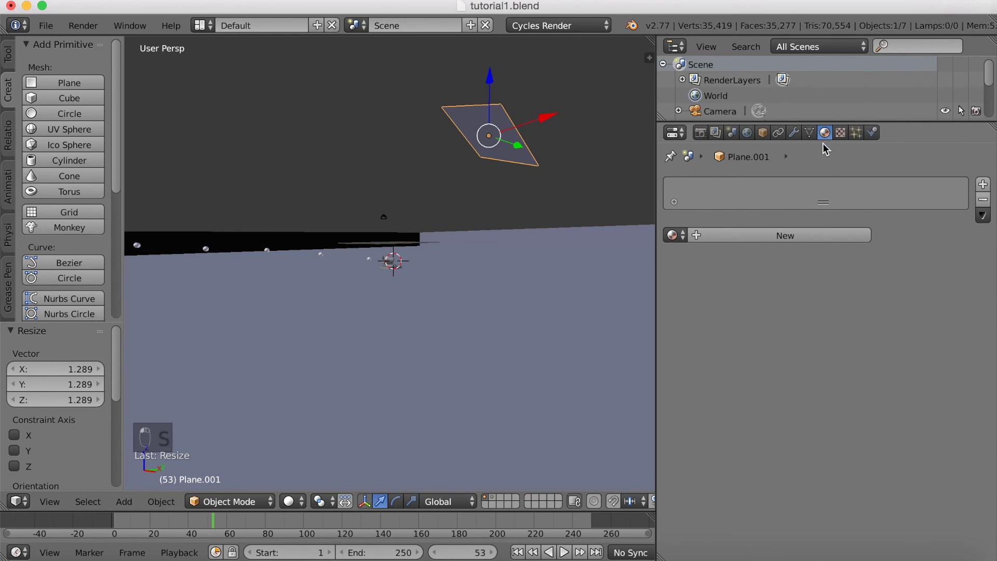
{"action": "left_click", "coordinate": [787, 236]}
{"action": "left_click", "coordinate": [819, 315]}
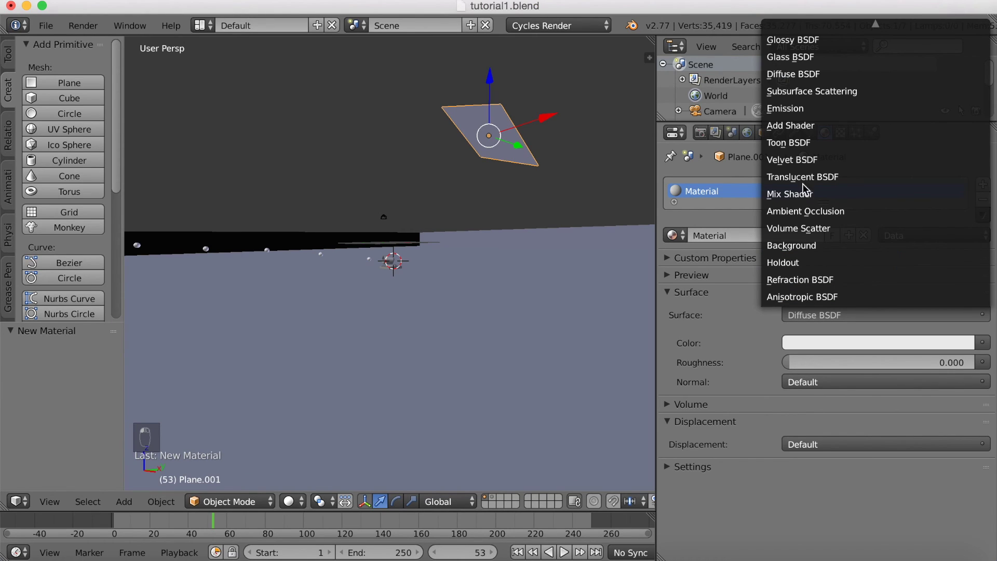
{"action": "left_click", "coordinate": [803, 114]}
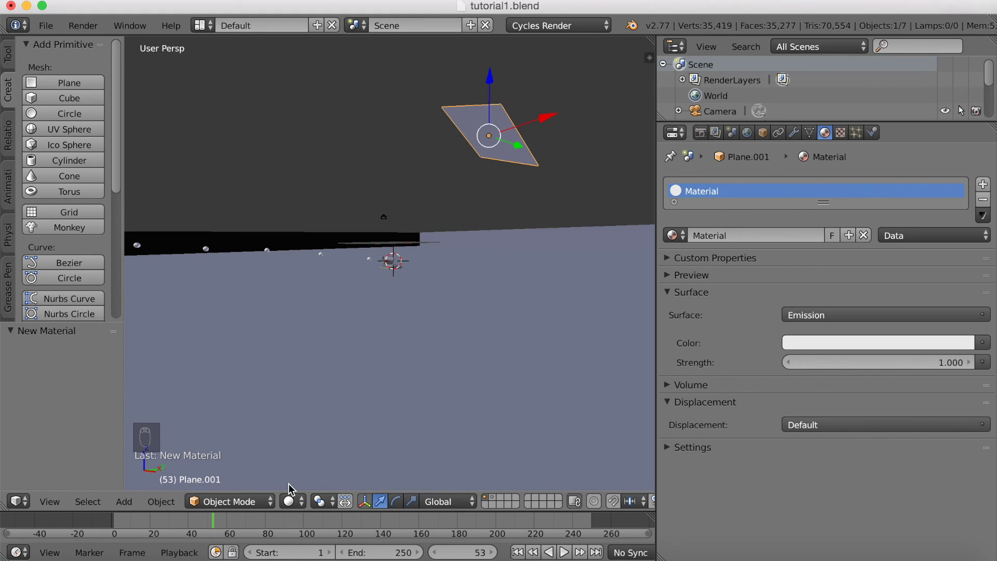
{"action": "left_click", "coordinate": [297, 506]}
{"action": "left_click", "coordinate": [329, 398]}
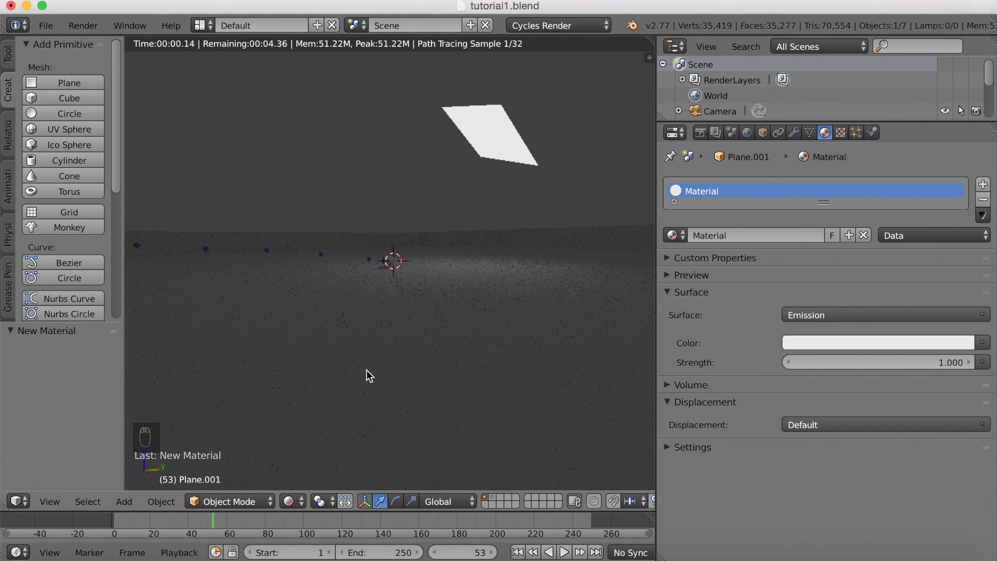
Step: Set the emission strength of the raised plane's material to 20
{"action": "left_click", "coordinate": [915, 361]}
{"action": "type", "text": "2"}
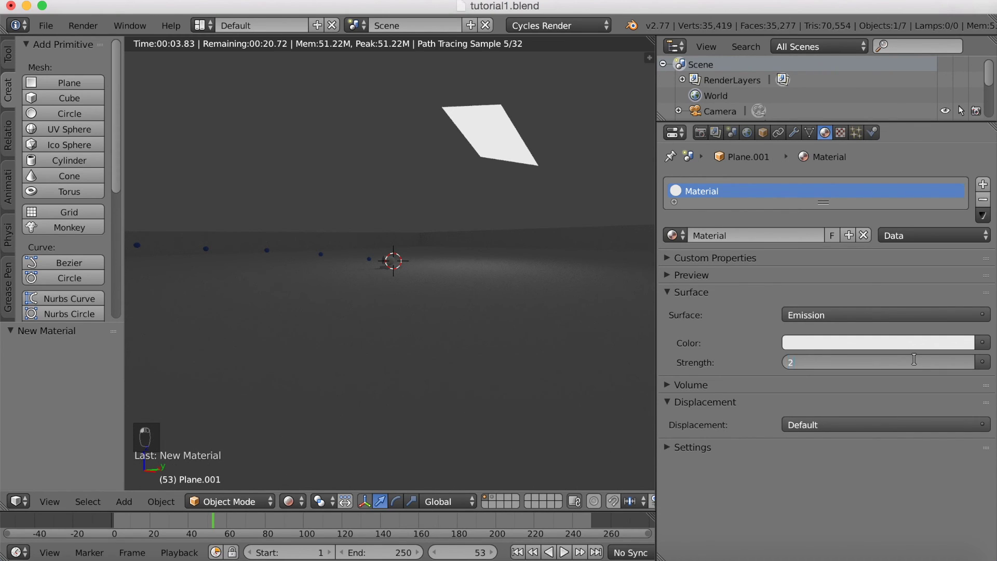
{"action": "type", "text": "0"}
{"action": "key", "text": "Return"}
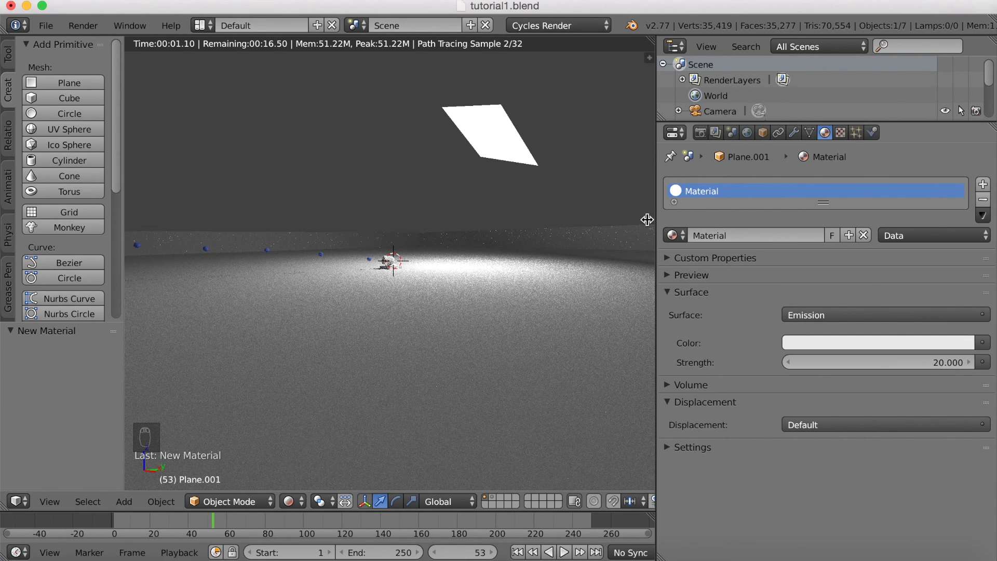
Step: Scale the emissive plane by 1.766 and move it by X 2.580, Y 6.974, Z 25.230
{"action": "key", "text": "s"}
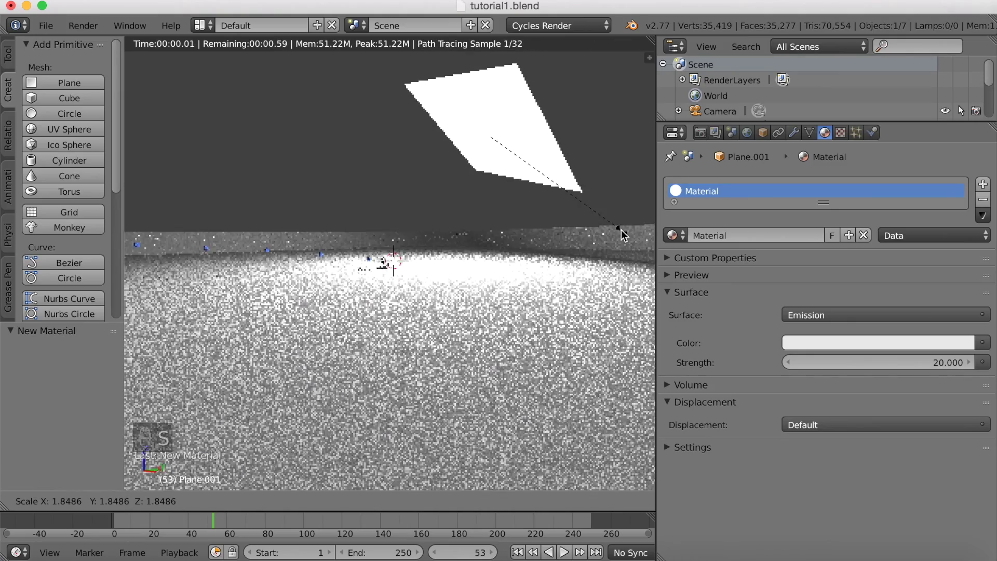
{"action": "left_click", "coordinate": [607, 256]}
{"action": "key", "text": "g"}
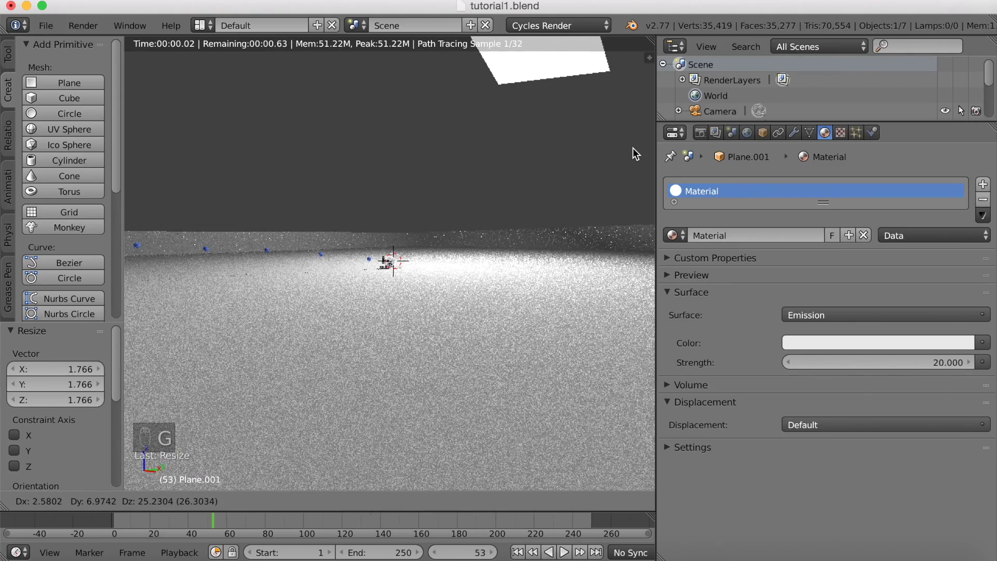
{"action": "left_click", "coordinate": [633, 147]}
{"action": "middle_click_drag", "start_coordinate": [650, 158], "coordinate": [611, 163]}
{"action": "scroll", "coordinate": [606, 166], "scroll_direction": "down", "scroll_amount": 5}
{"action": "middle_click_drag", "start_coordinate": [564, 235], "coordinate": [577, 257]}
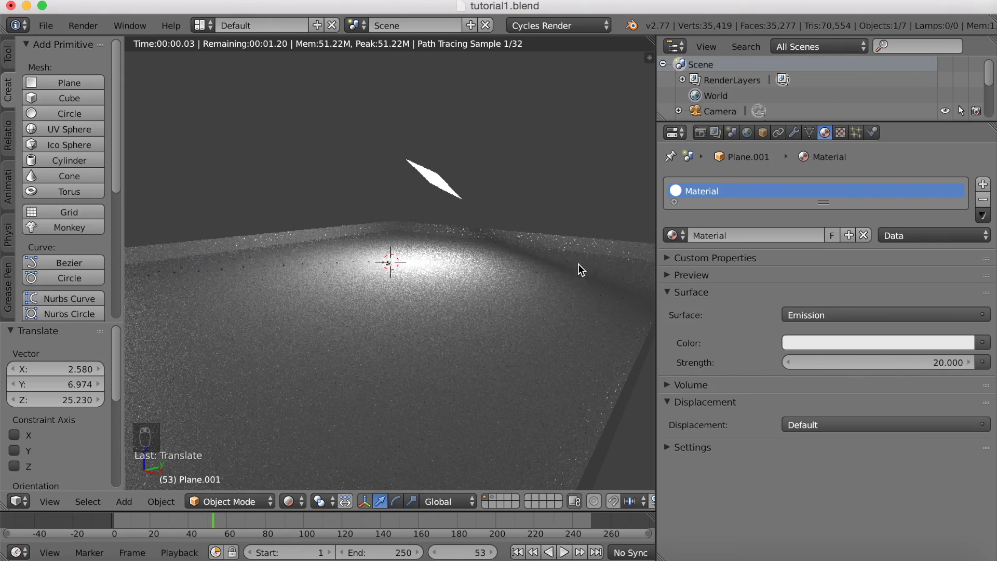
Step: Move the emissive plane a further X 10.634, Y 33.631, Z 61.839 and scale it by 1.884
{"action": "key", "text": "g"}
{"action": "left_click", "coordinate": [628, 163]}
{"action": "key", "text": "s"}
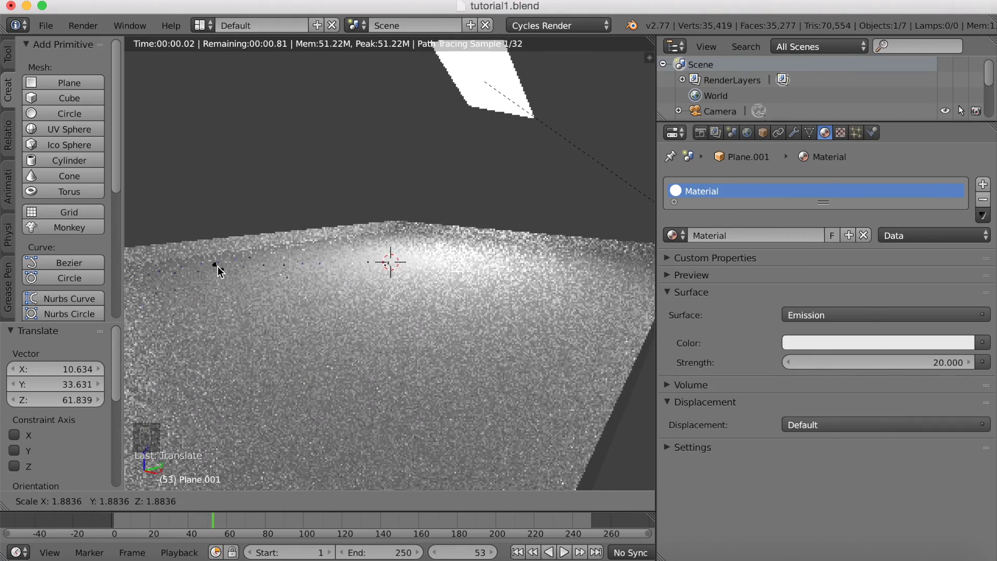
{"action": "left_click", "coordinate": [218, 270]}
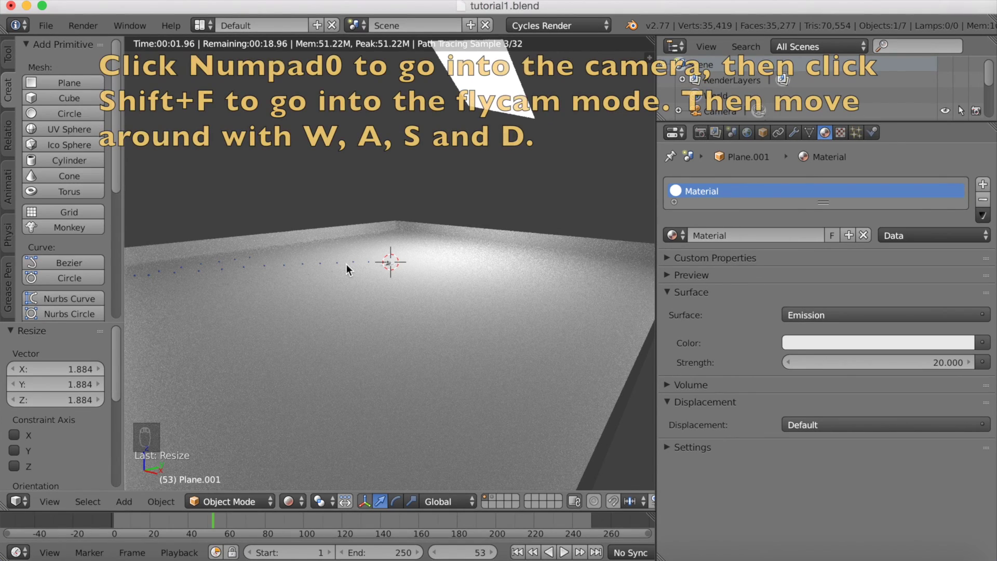
Step: Look through the camera, select it and fly it to frame the cannon and the line of shot spheres from behind
{"action": "key", "text": "KP_0"}
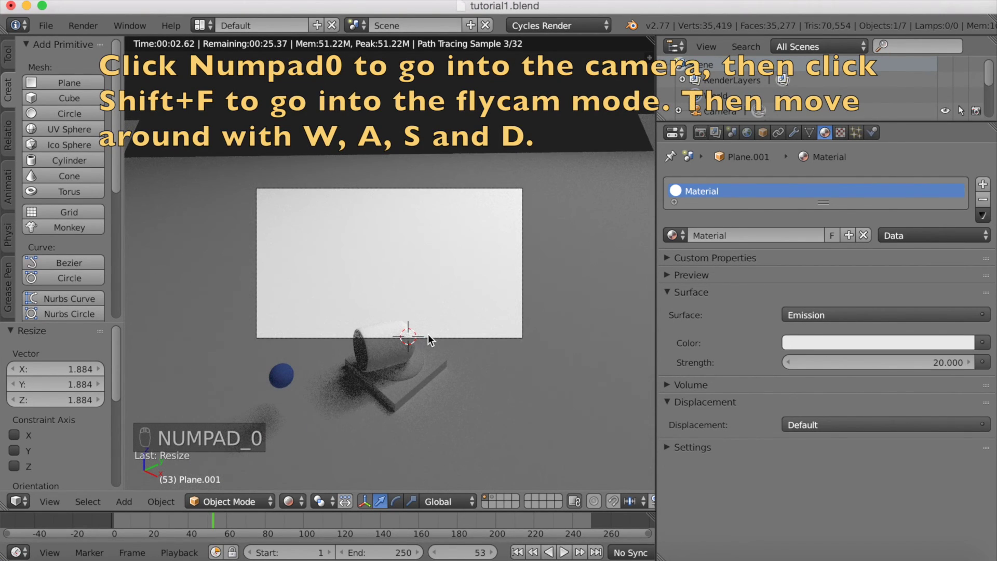
{"action": "left_click", "coordinate": [292, 501]}
{"action": "left_click", "coordinate": [329, 396]}
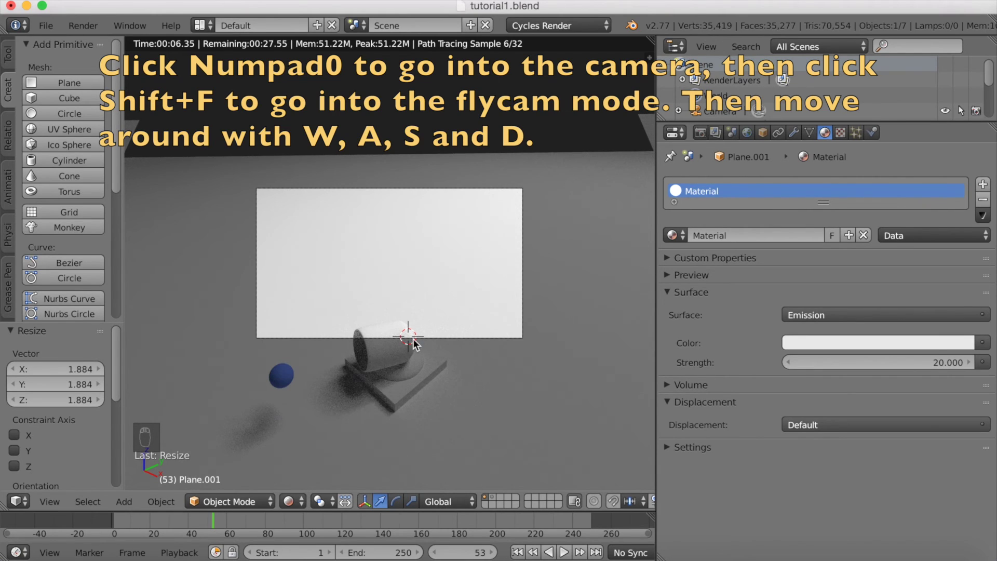
{"action": "right_click", "coordinate": [435, 336]}
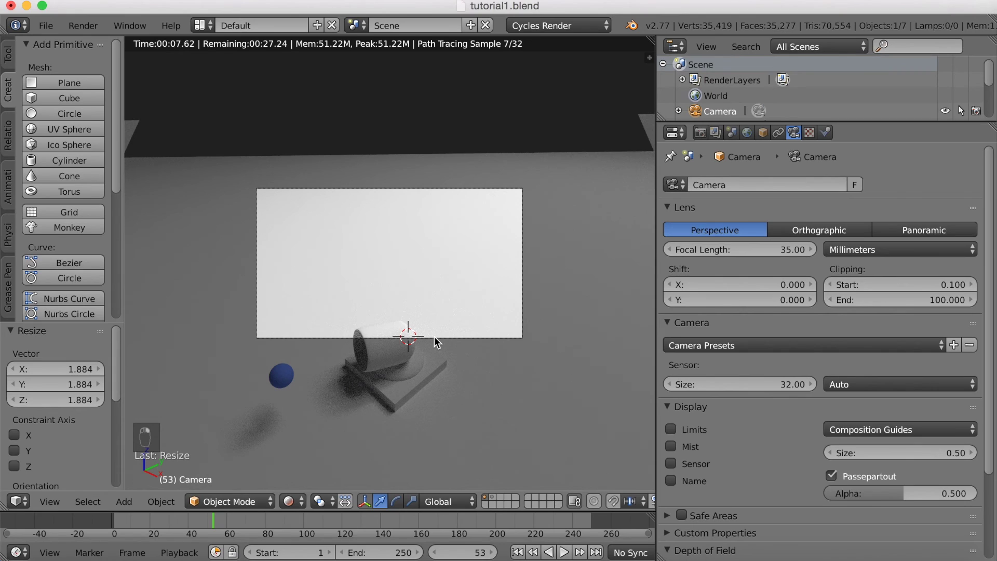
{"action": "key", "text": "shift+f"}
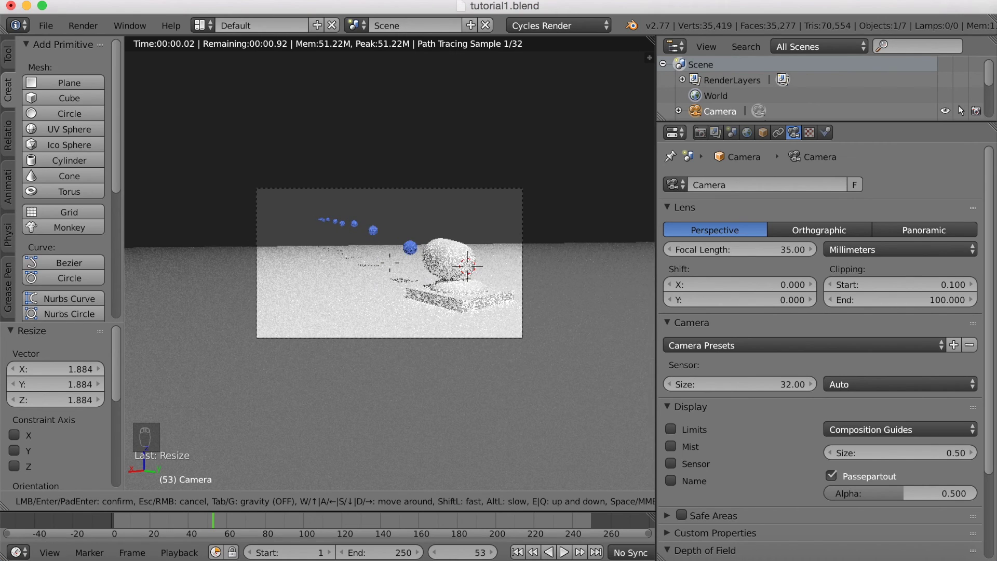
{"action": "left_click", "coordinate": [628, 272]}
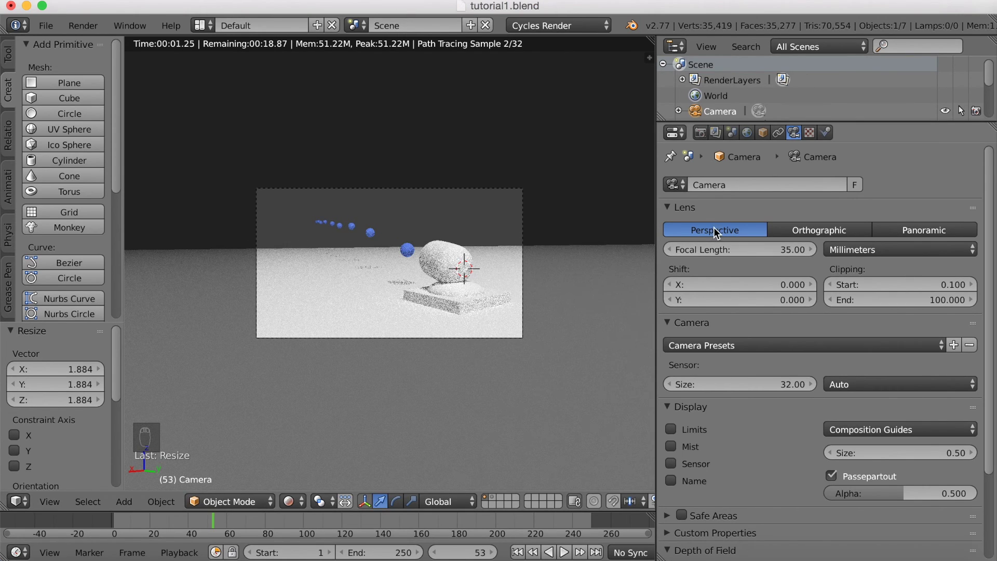
Step: Raise the camera's clipping end to 371.800 so its range reaches the far box walls
{"action": "left_click_drag", "start_coordinate": [852, 304], "coordinate": [955, 303]}
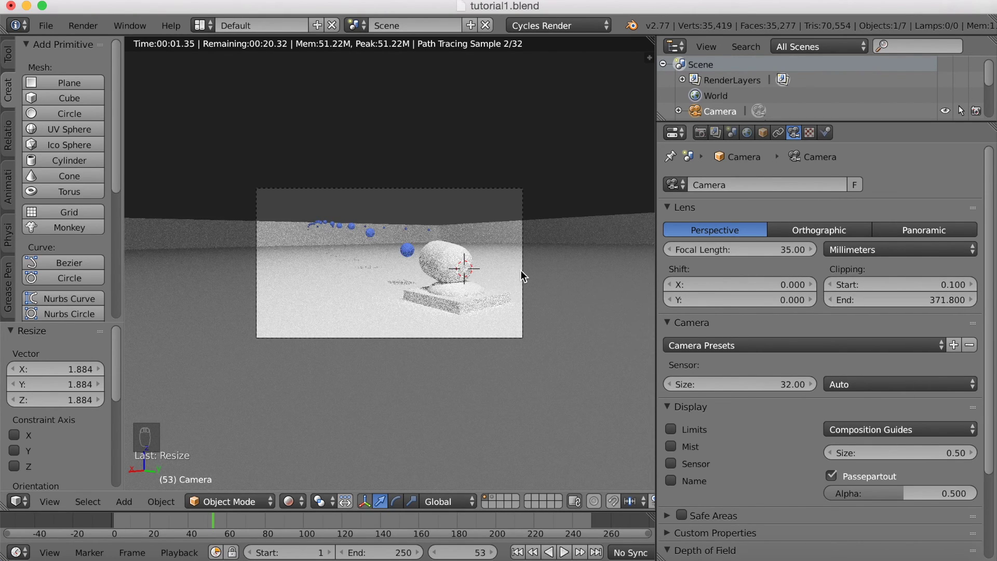
{"action": "scroll", "coordinate": [479, 245], "scroll_direction": "up", "scroll_amount": 3}
{"action": "scroll", "coordinate": [478, 246], "scroll_direction": "up", "scroll_amount": 2}
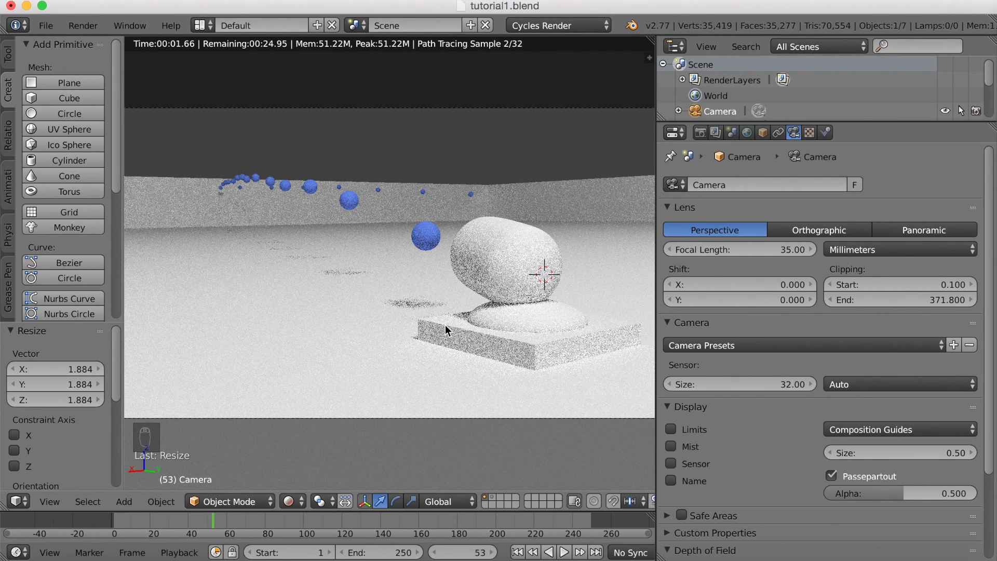
Step: Give the large surrounding box a new Diffuse BSDF material with a dark grey colour
{"action": "right_click", "coordinate": [381, 267]}
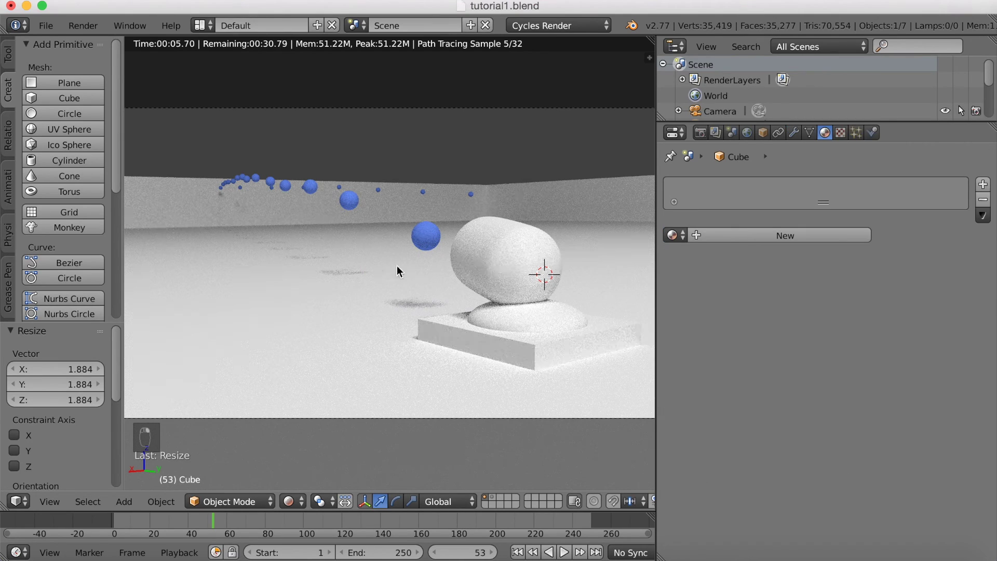
{"action": "left_click", "coordinate": [723, 233]}
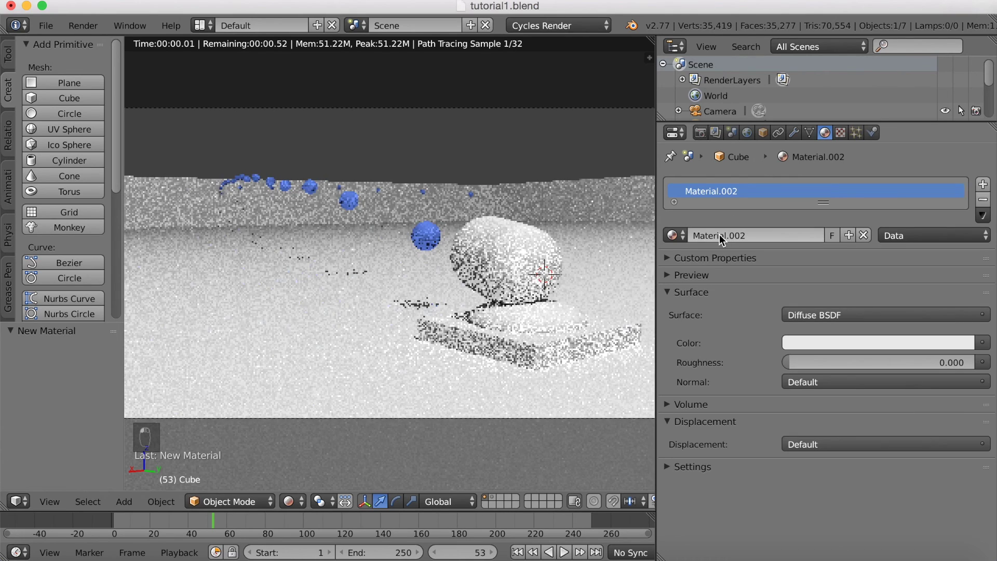
{"action": "left_click", "coordinate": [831, 343]}
{"action": "left_click", "coordinate": [962, 159]}
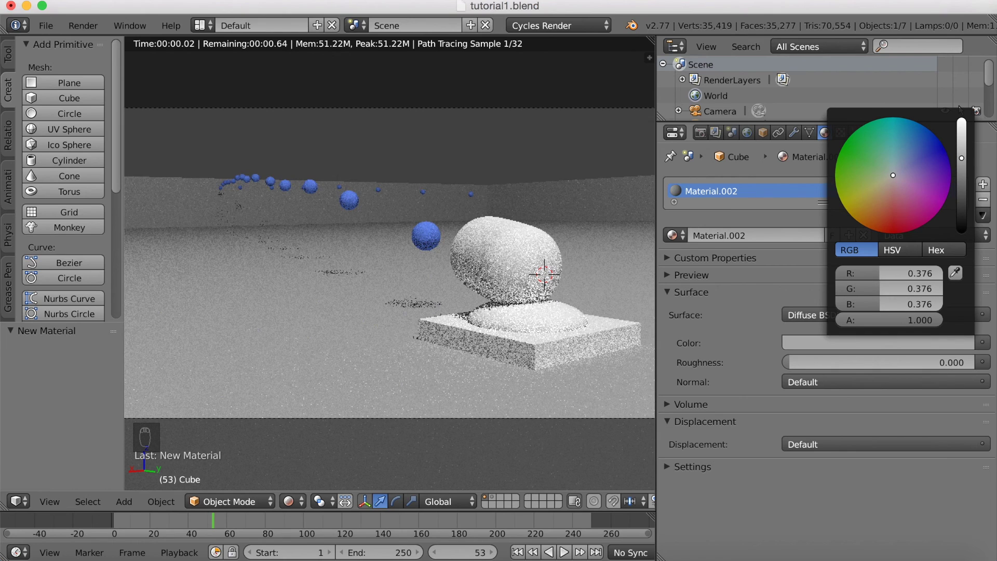
{"action": "left_click_drag", "start_coordinate": [962, 158], "coordinate": [962, 190]}
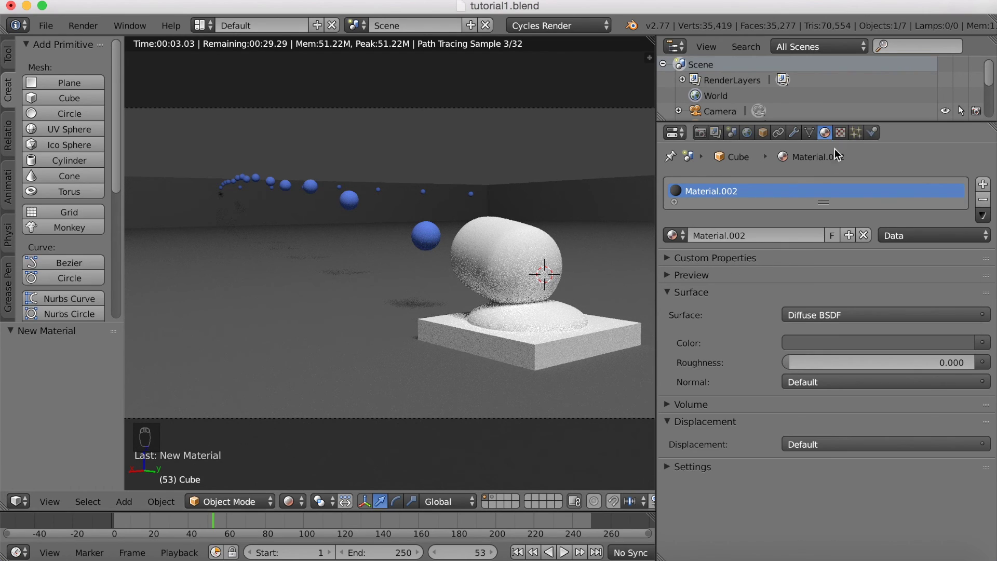
Step: Darken the world background colour to a deeper grey
{"action": "left_click", "coordinate": [746, 132]}
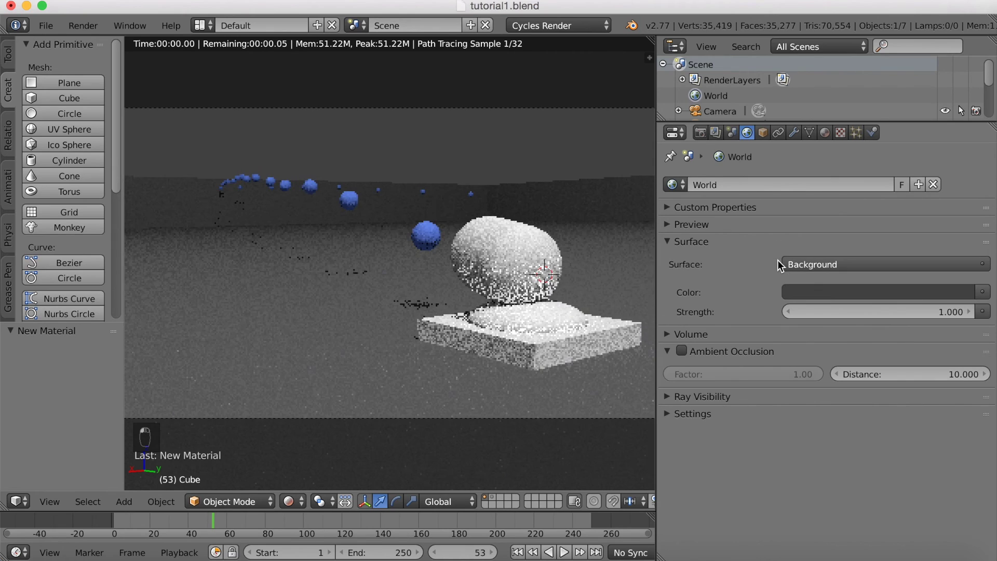
{"action": "left_click", "coordinate": [829, 289]}
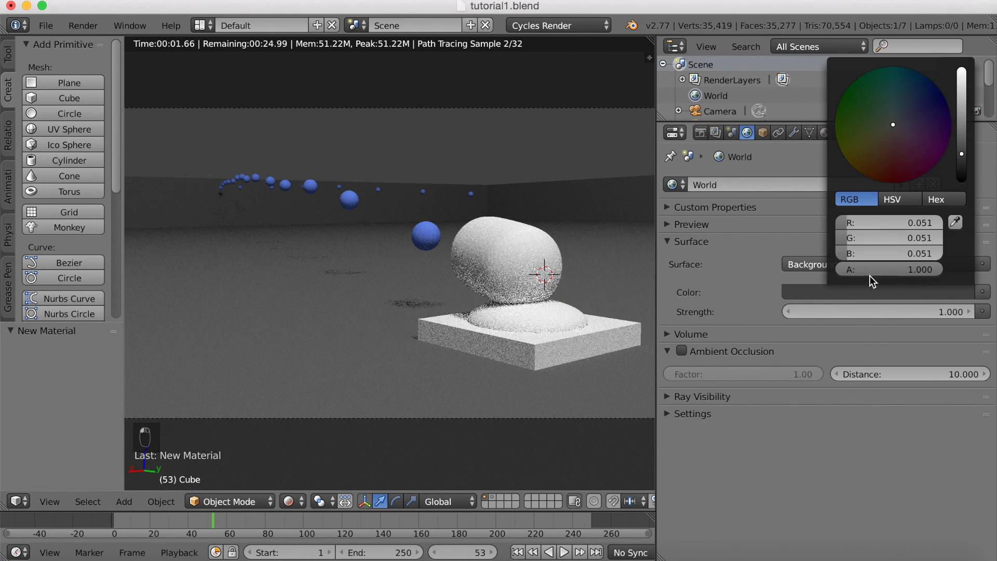
{"action": "left_click", "coordinate": [962, 179]}
{"action": "left_click", "coordinate": [962, 163]}
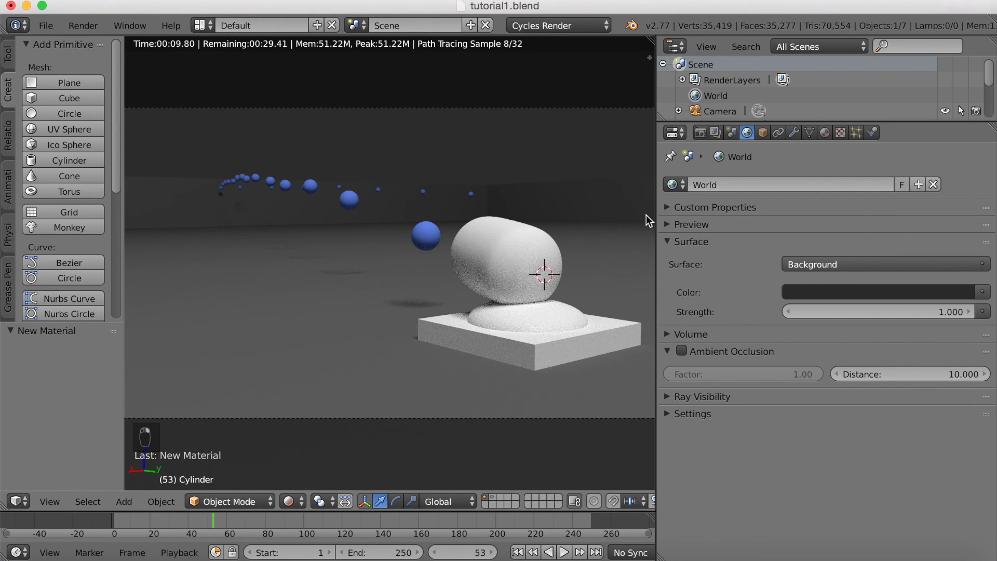
Step: Give the cannon barrel a new Diffuse BSDF material in muted blue, RGB 0.176, 0.264, 0.411
{"action": "left_click", "coordinate": [827, 133]}
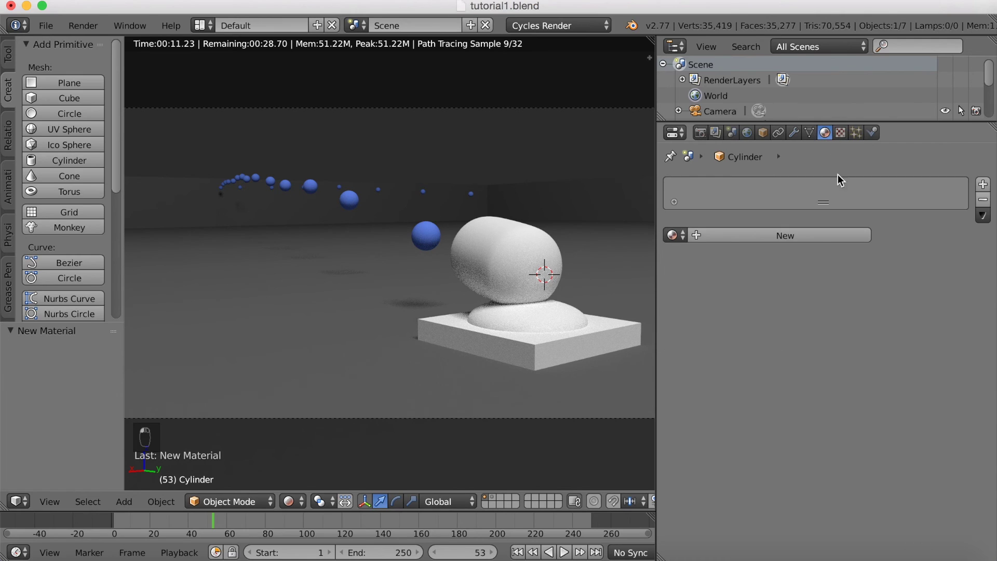
{"action": "left_click", "coordinate": [804, 237]}
{"action": "left_click", "coordinate": [887, 342]}
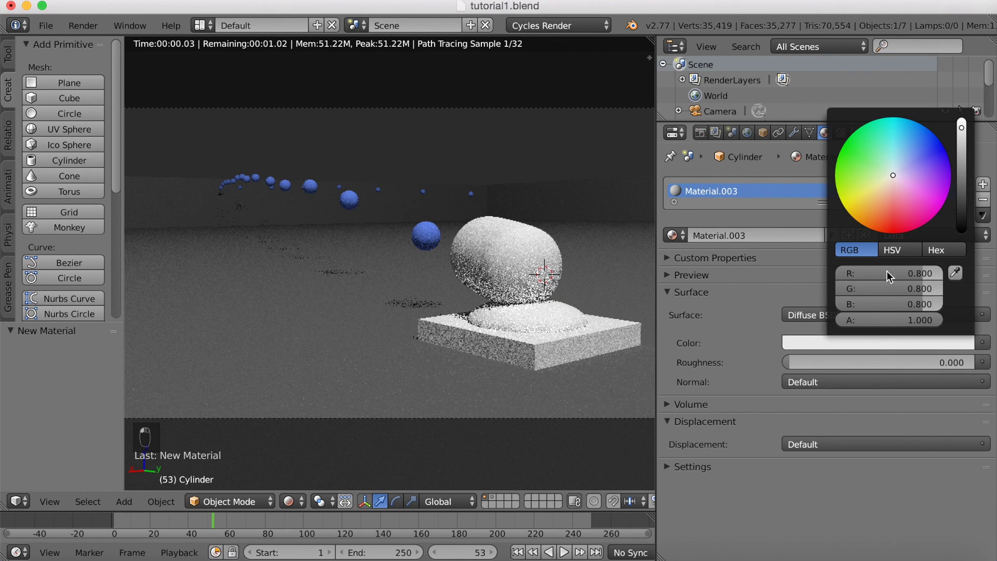
{"action": "left_click_drag", "start_coordinate": [893, 187], "coordinate": [885, 187]}
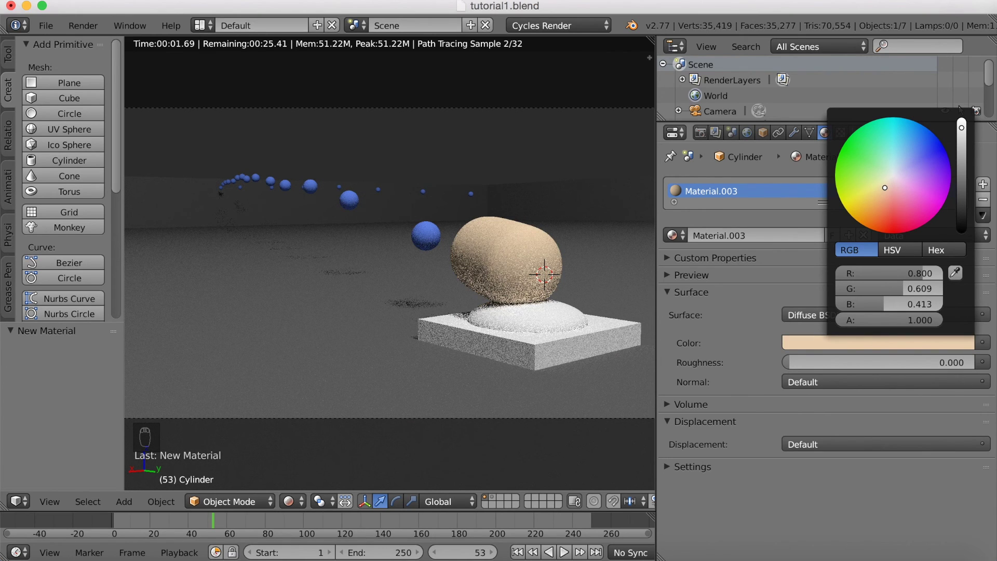
{"action": "mouse_move", "coordinate": [885, 188]}
{"action": "left_mouse_down"}
{"action": "mouse_move", "coordinate": [899, 163]}
{"action": "mouse_move", "coordinate": [927, 179]}
{"action": "mouse_move", "coordinate": [929, 197]}
{"action": "mouse_move", "coordinate": [908, 208]}
{"action": "mouse_move", "coordinate": [846, 209]}
{"action": "mouse_move", "coordinate": [876, 207]}
{"action": "mouse_move", "coordinate": [894, 176]}
{"action": "left_mouse_up"}
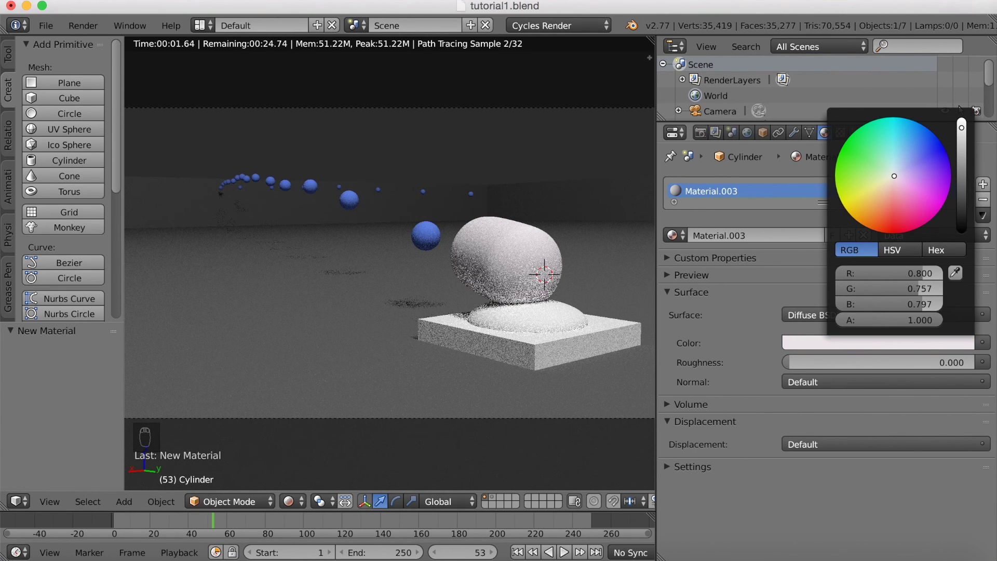
{"action": "mouse_move", "coordinate": [894, 176]}
{"action": "left_mouse_down"}
{"action": "mouse_move", "coordinate": [885, 178]}
{"action": "mouse_move", "coordinate": [904, 160]}
{"action": "left_mouse_up"}
{"action": "left_click_drag", "start_coordinate": [962, 130], "coordinate": [961, 154]}
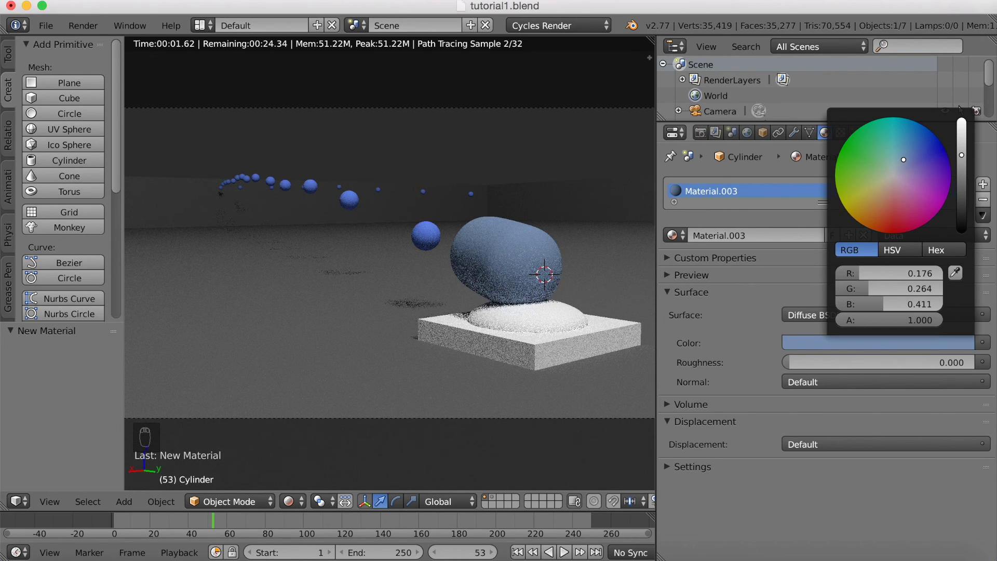
Step: Assign the barrel's blue Material.003 to the flattened sphere beneath the barrel
{"action": "right_click", "coordinate": [532, 319]}
{"action": "left_click", "coordinate": [673, 235]}
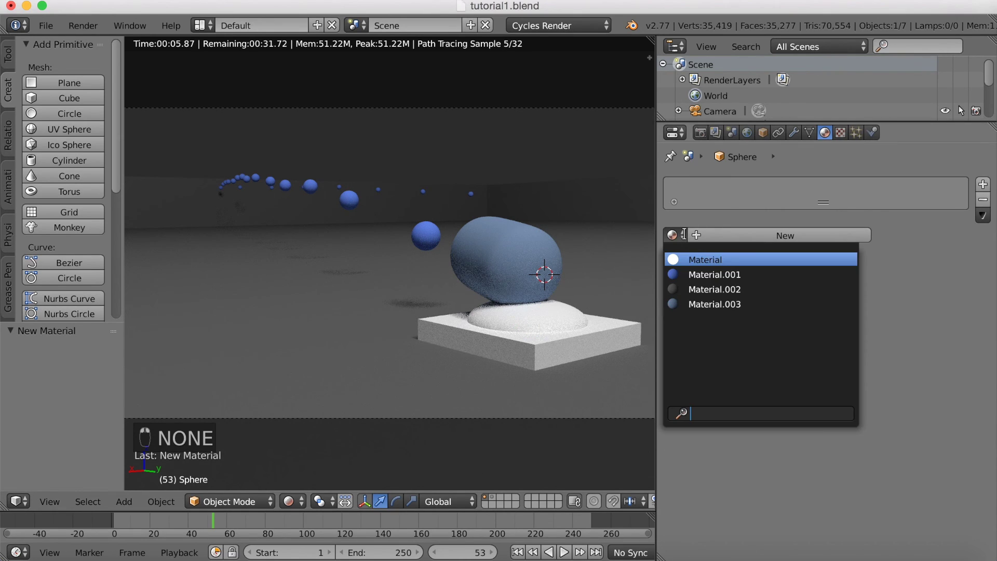
{"action": "left_click", "coordinate": [715, 304]}
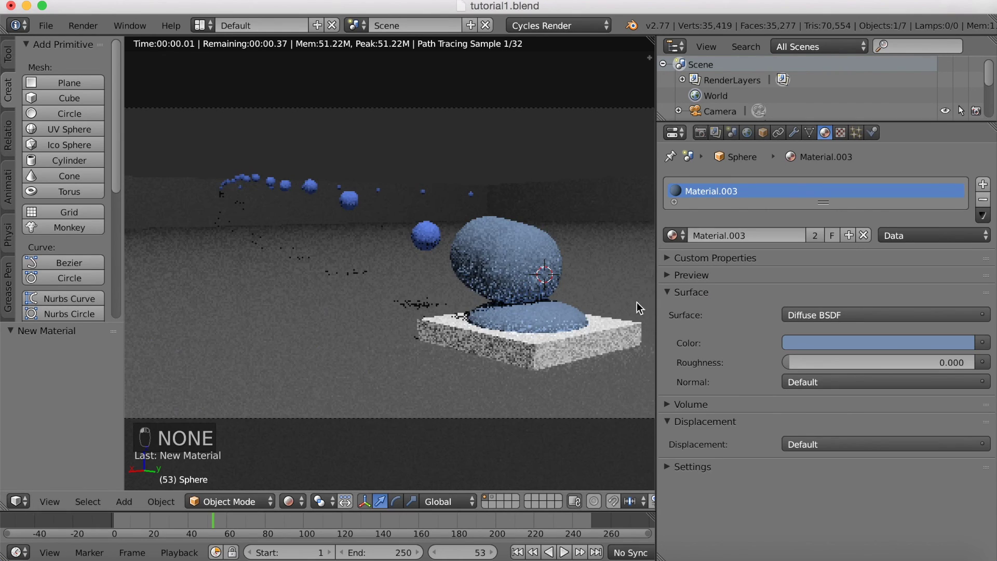
Step: Give the cannon's square base a new Diffuse BSDF material with a dark grey colour
{"action": "right_click", "coordinate": [606, 335]}
{"action": "left_click", "coordinate": [773, 237]}
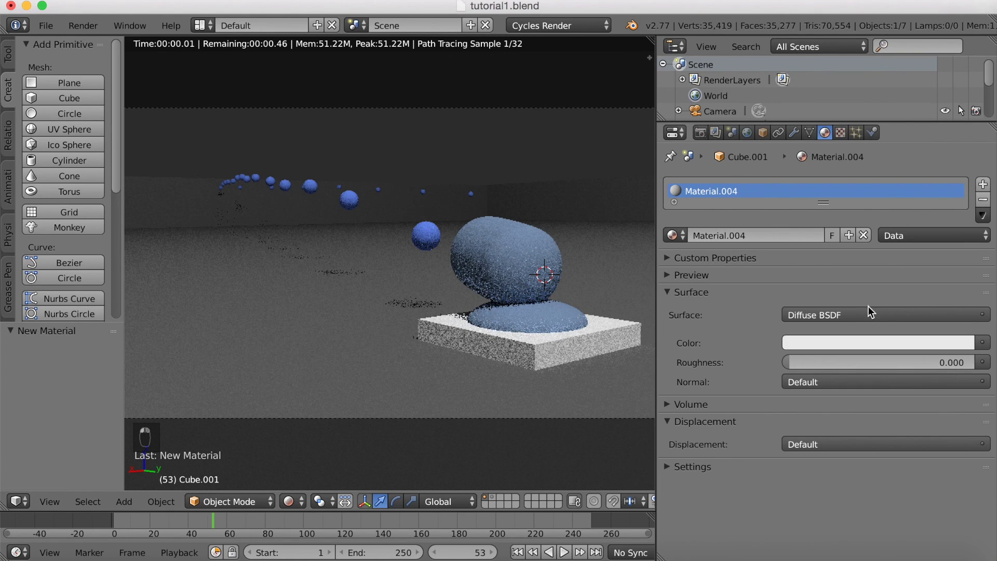
{"action": "left_click", "coordinate": [856, 342]}
{"action": "left_click", "coordinate": [961, 178]}
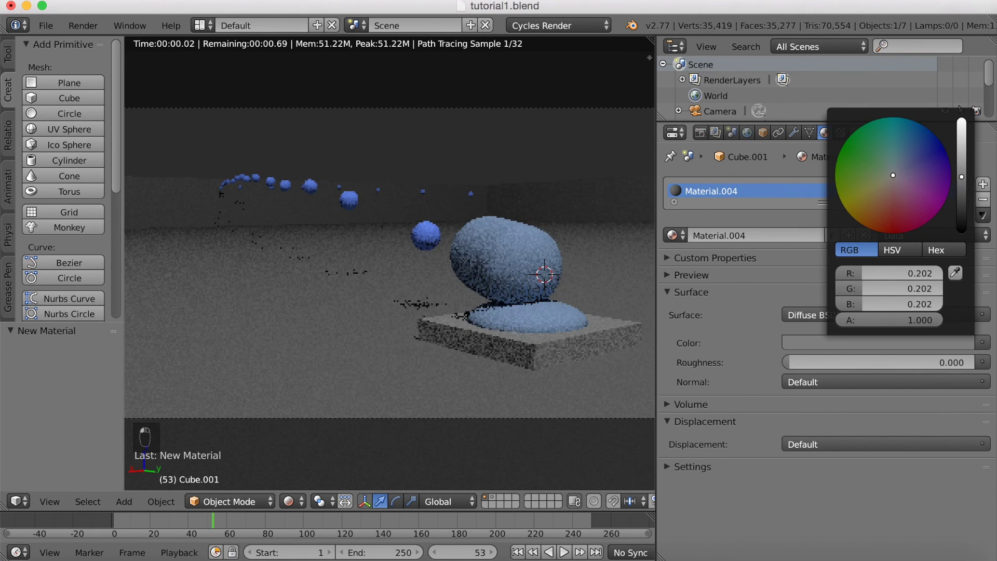
{"action": "left_click_drag", "start_coordinate": [961, 177], "coordinate": [961, 184]}
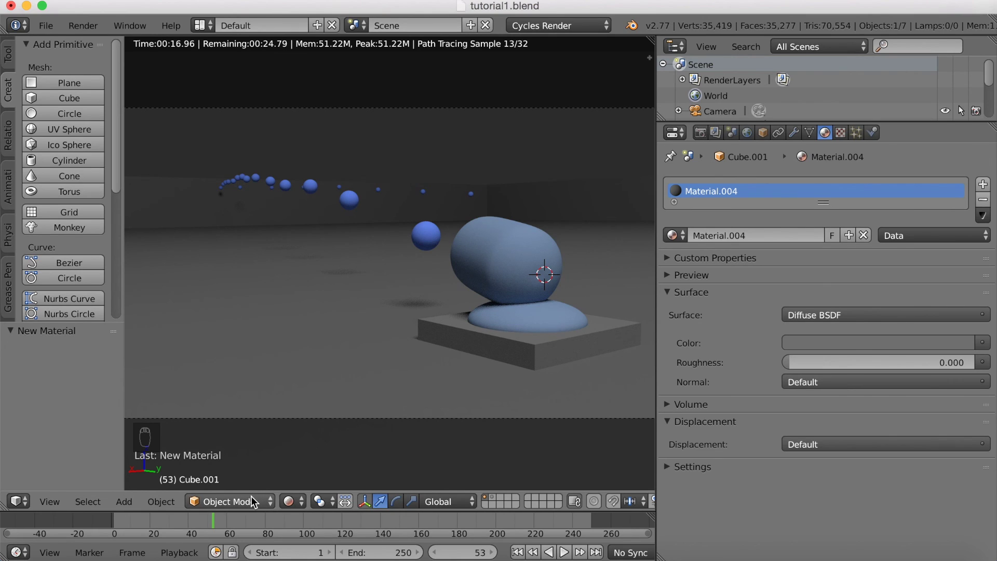
Step: Return to frame 0, show the viewport in Material shading and play the animation through the camera
{"action": "left_click", "coordinate": [288, 501]}
{"action": "left_click", "coordinate": [304, 456]}
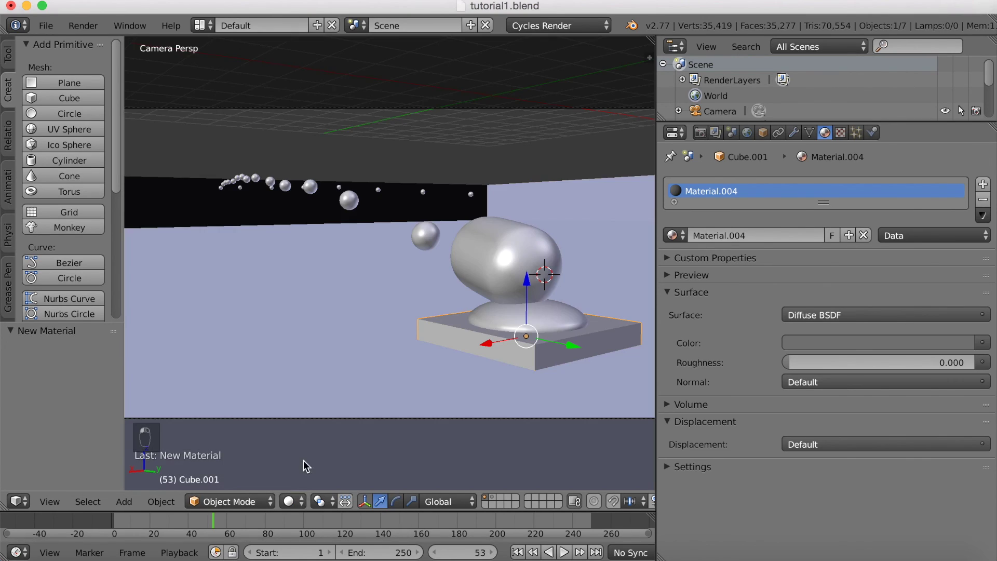
{"action": "left_click_drag", "start_coordinate": [208, 524], "coordinate": [112, 526]}
{"action": "left_click", "coordinate": [289, 502]}
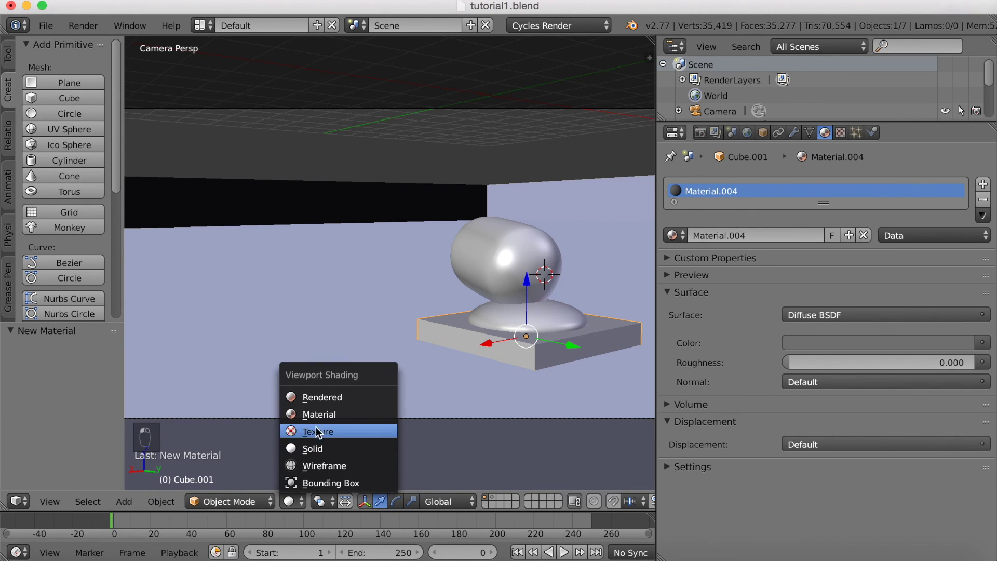
{"action": "left_click", "coordinate": [339, 414]}
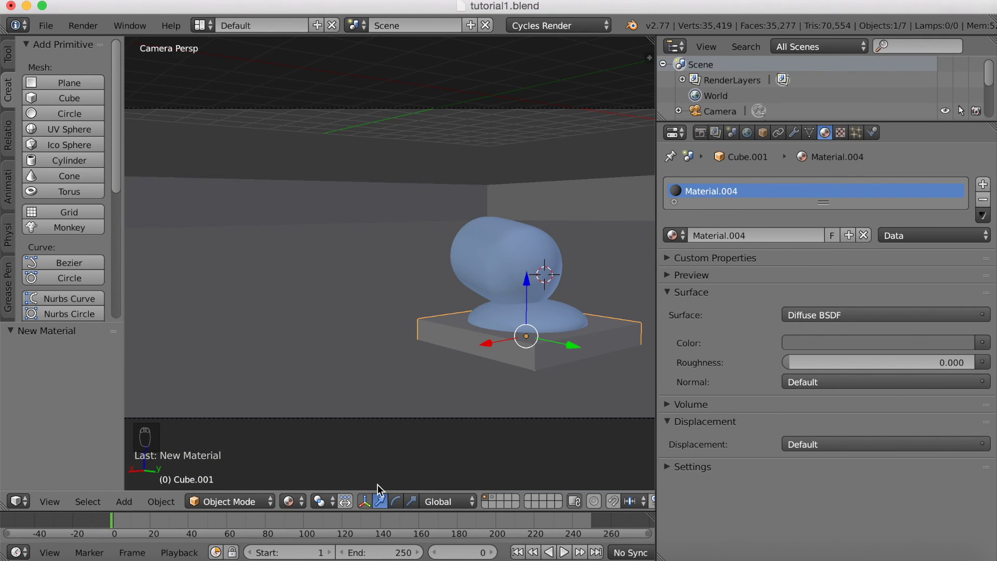
{"action": "left_click", "coordinate": [564, 552]}
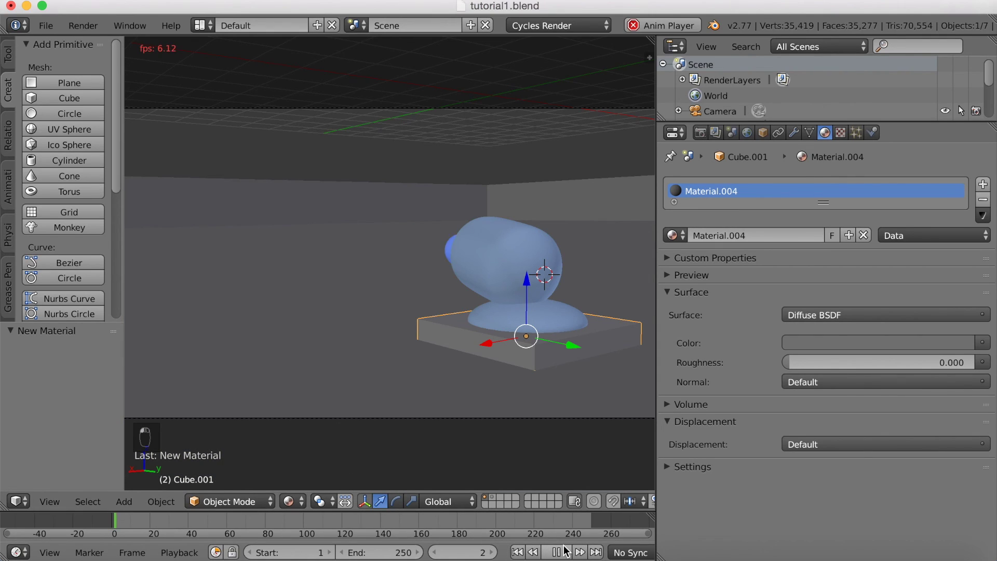
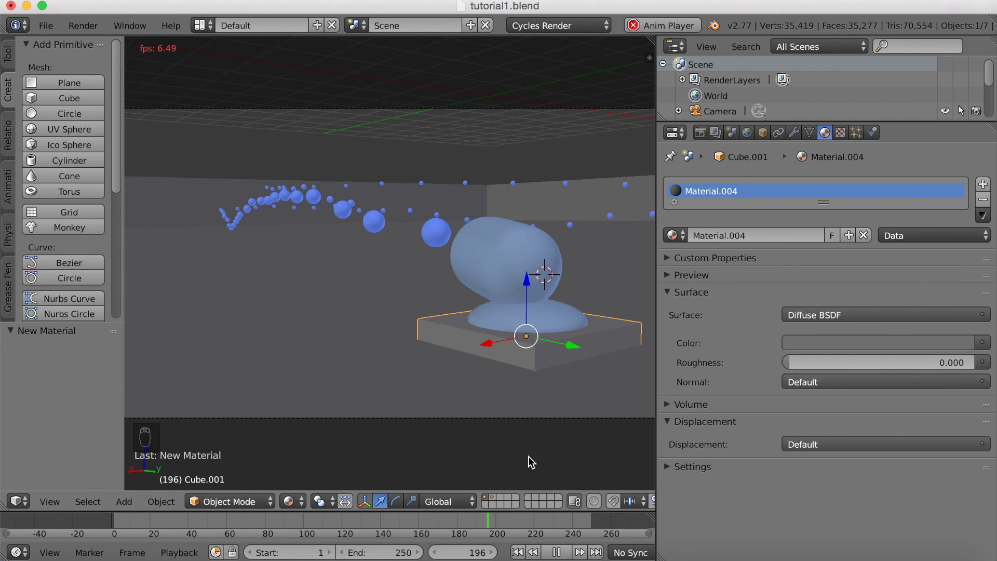
Step: Stop the playback and raise the four upper edges of the box walls about 67.5 units along the Z axis
{"action": "left_click", "coordinate": [557, 552]}
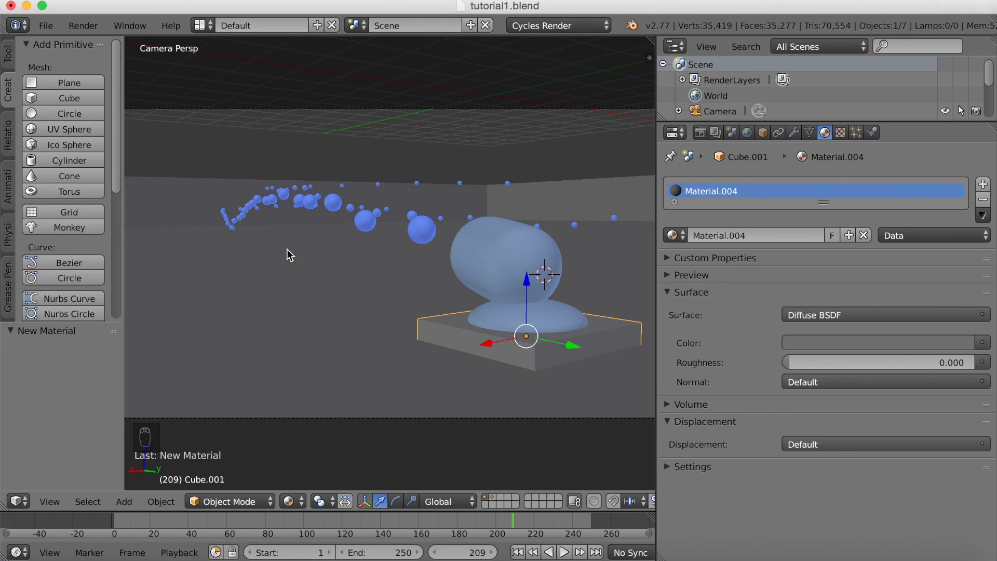
{"action": "right_click", "coordinate": [207, 186]}
{"action": "key", "text": "Tab"}
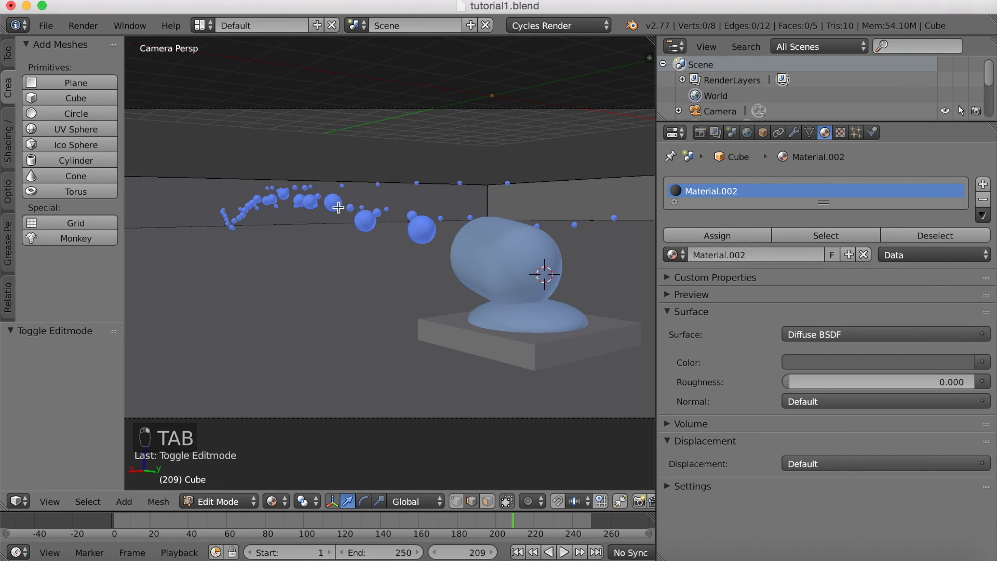
{"action": "middle_click_drag", "start_coordinate": [316, 352], "coordinate": [352, 372]}
{"action": "scroll", "coordinate": [353, 372], "scroll_direction": "down", "scroll_amount": 10}
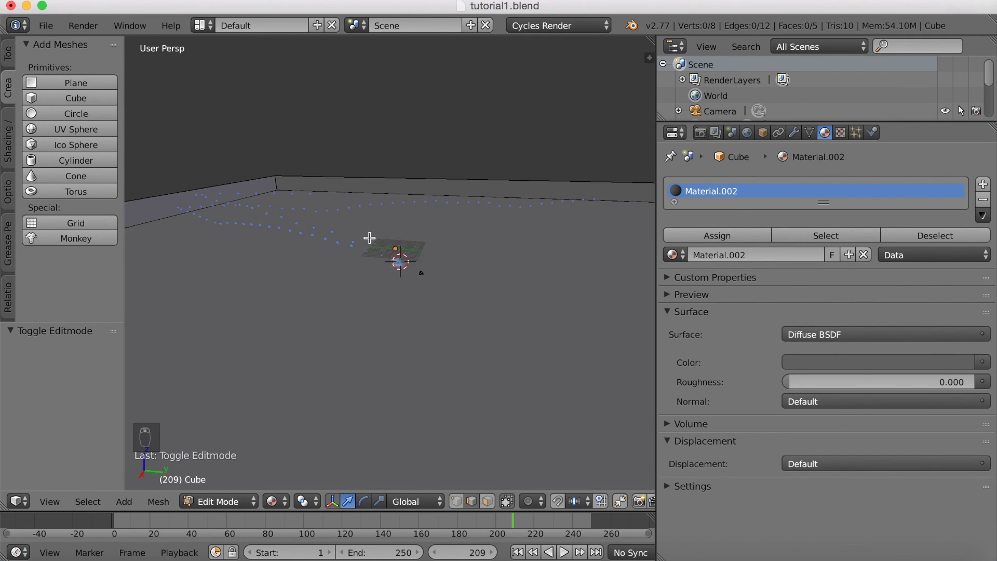
{"action": "right_click", "coordinate": [355, 178]}
{"action": "right_click", "coordinate": [232, 184], "text": "shift"}
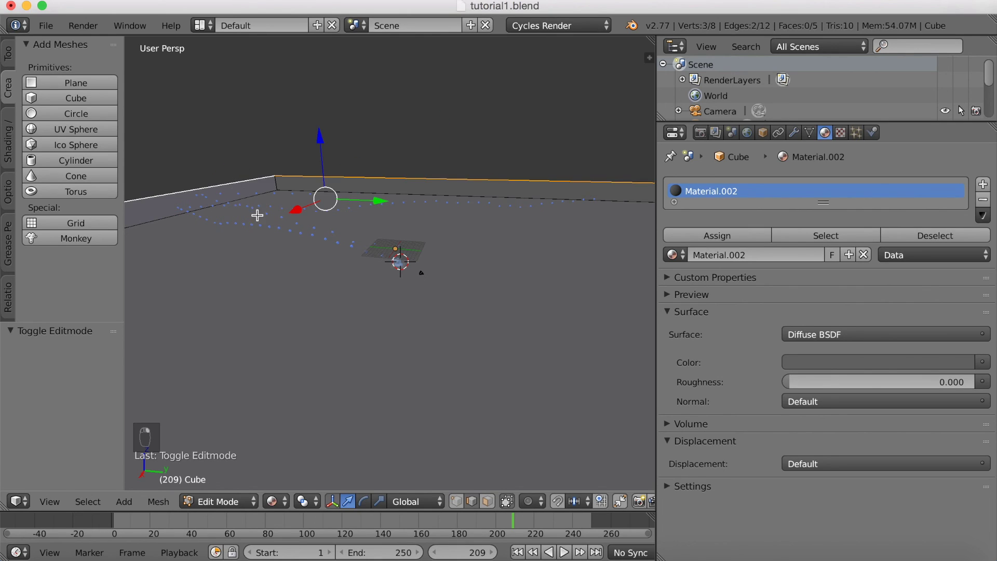
{"action": "scroll", "coordinate": [291, 250], "scroll_direction": "down", "scroll_amount": 6}
{"action": "right_click", "coordinate": [570, 282], "text": "shift"}
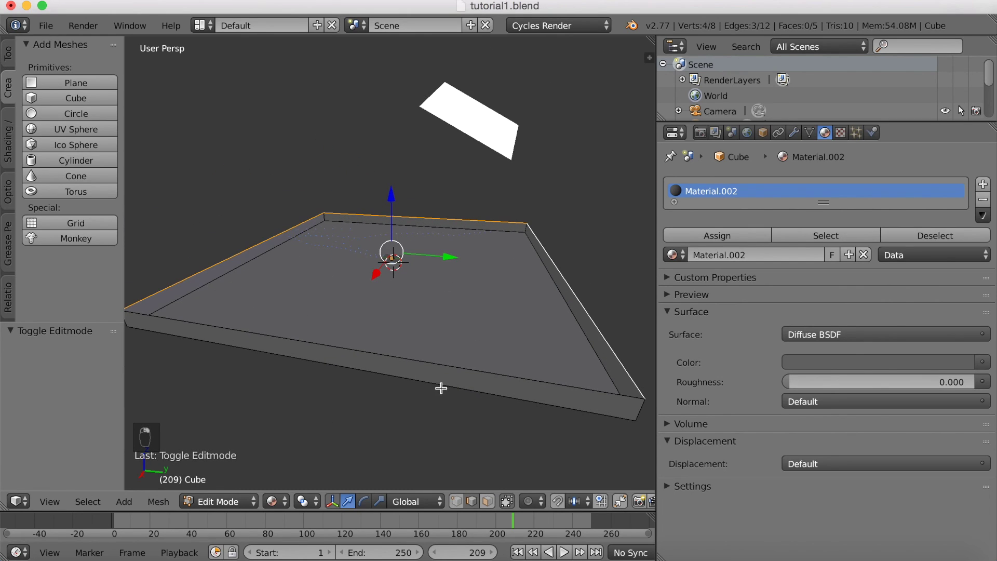
{"action": "right_click", "coordinate": [445, 367], "text": "shift"}
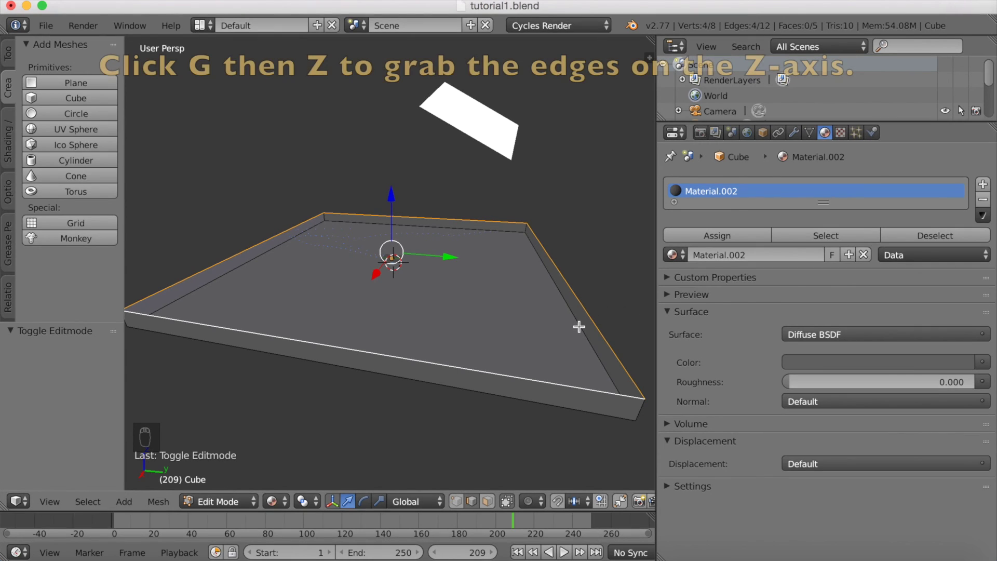
{"action": "key", "text": "g"}
{"action": "key", "text": "z"}
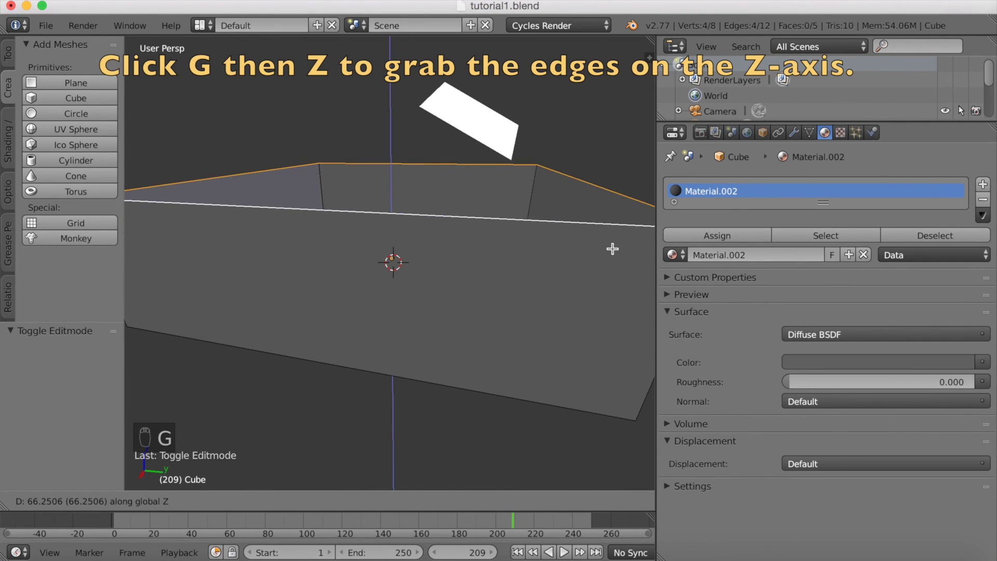
{"action": "left_click", "coordinate": [605, 244]}
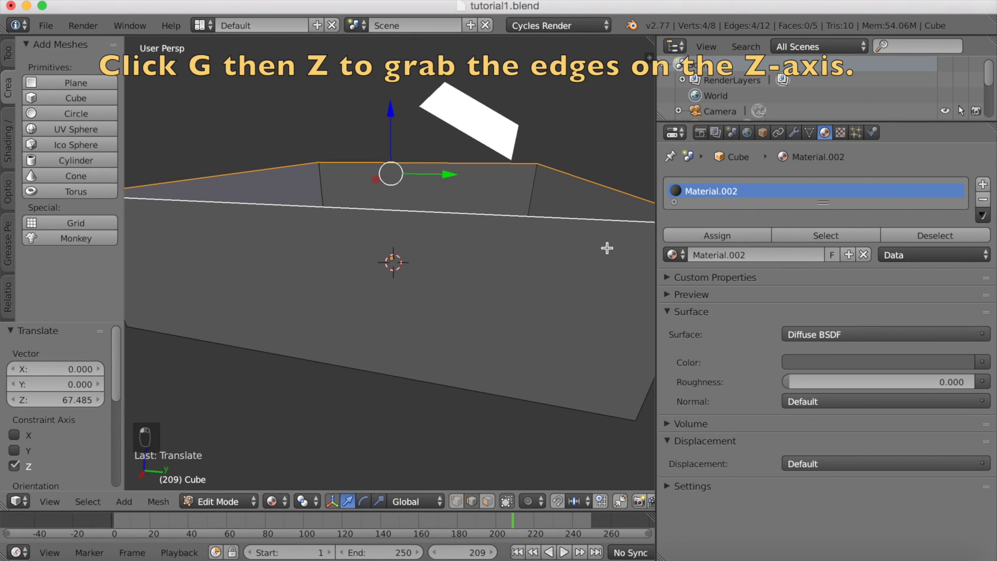
{"action": "key", "text": "Tab"}
Step: Play the animation briefly through the camera to check the taller box walls
{"action": "key", "text": "KP_0"}
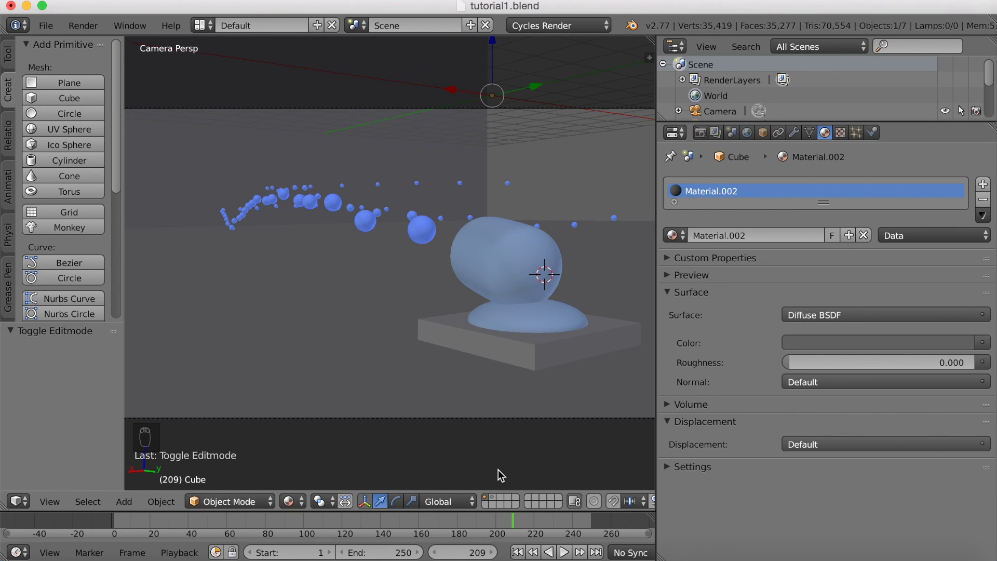
{"action": "left_click", "coordinate": [565, 552]}
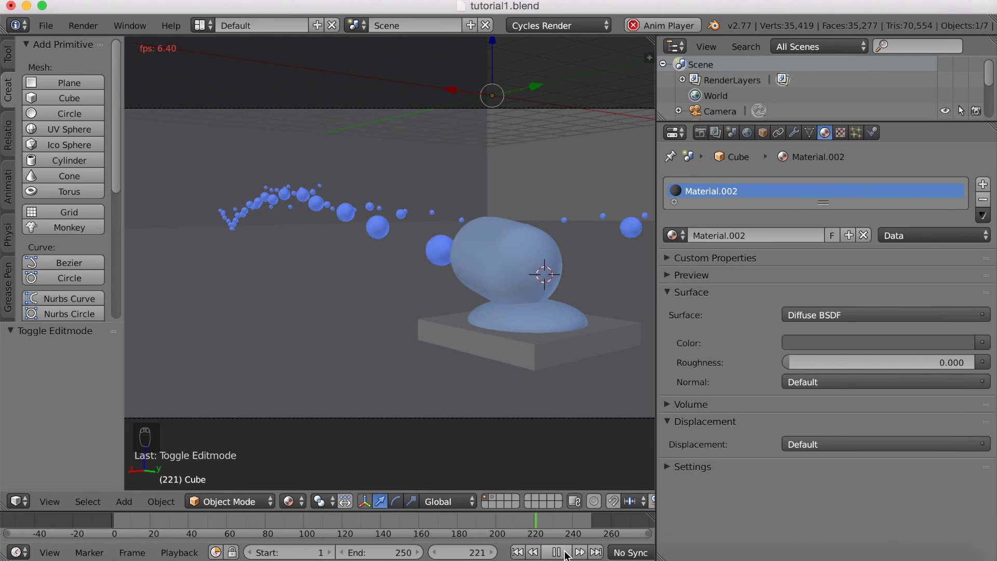
{"action": "key", "text": "Escape"}
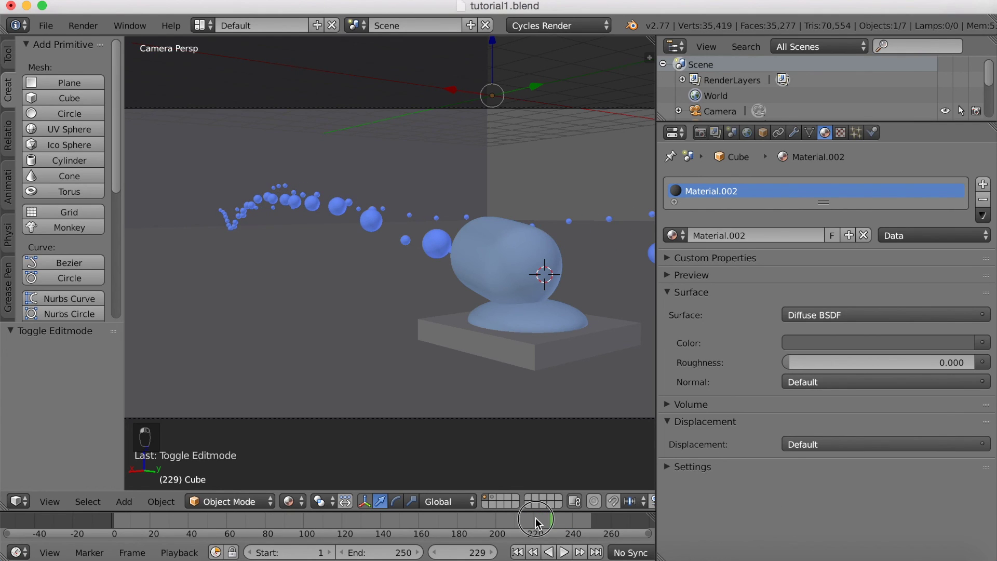
Step: Keyframe the location, rotation and scale of the flattened sphere under the barrel at frame 1
{"action": "mouse_move", "coordinate": [396, 519]}
{"action": "left_mouse_down"}
{"action": "mouse_move", "coordinate": [228, 513]}
{"action": "mouse_move", "coordinate": [115, 527]}
{"action": "left_mouse_up"}
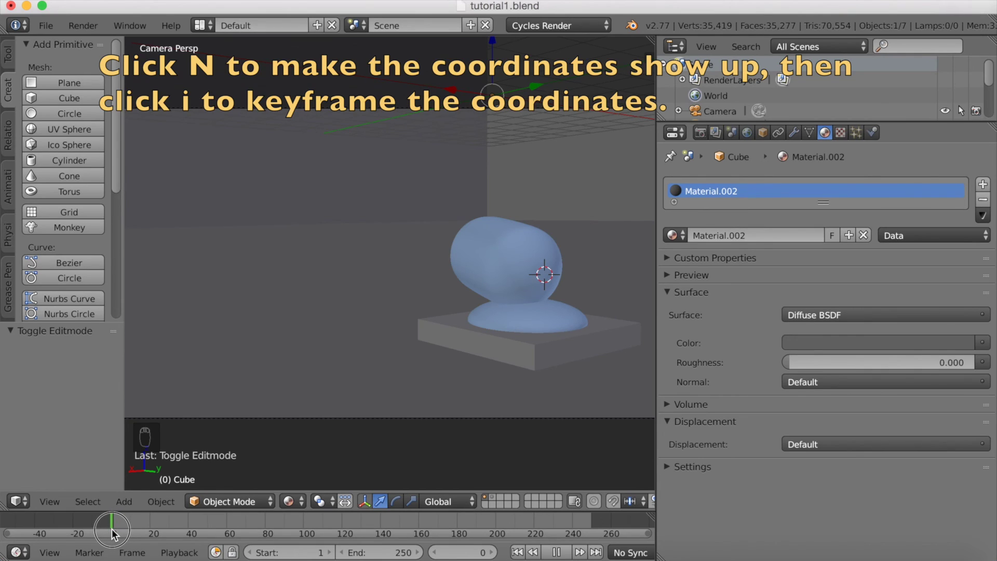
{"action": "left_click", "coordinate": [113, 533]}
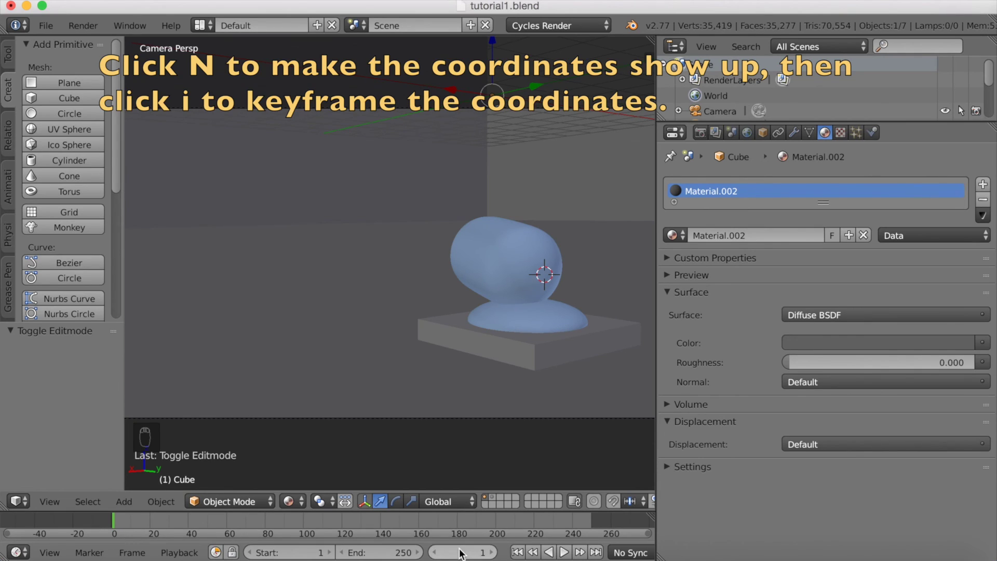
{"action": "right_click", "coordinate": [538, 307]}
{"action": "key", "text": "n"}
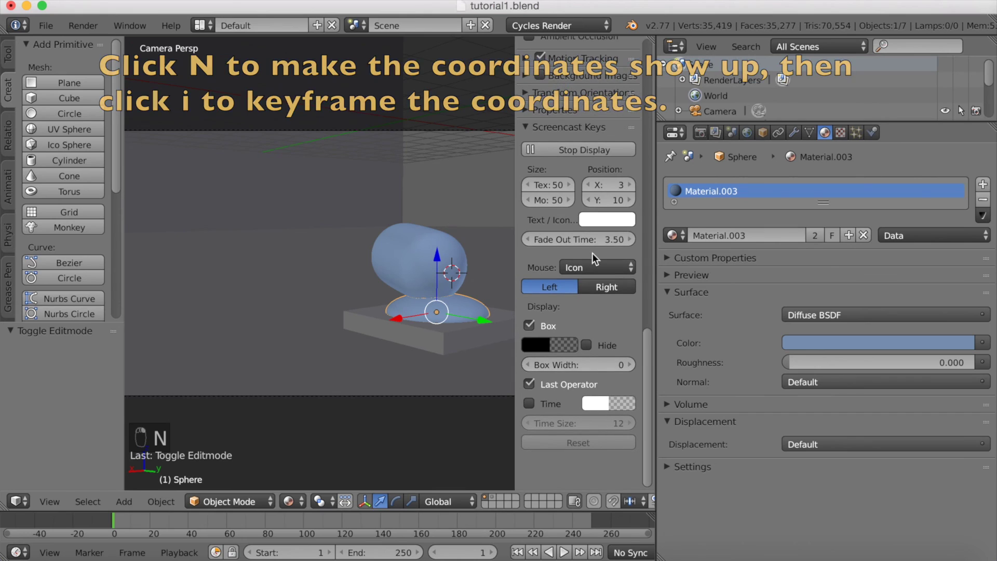
{"action": "left_click_drag", "start_coordinate": [646, 336], "coordinate": [686, 27]}
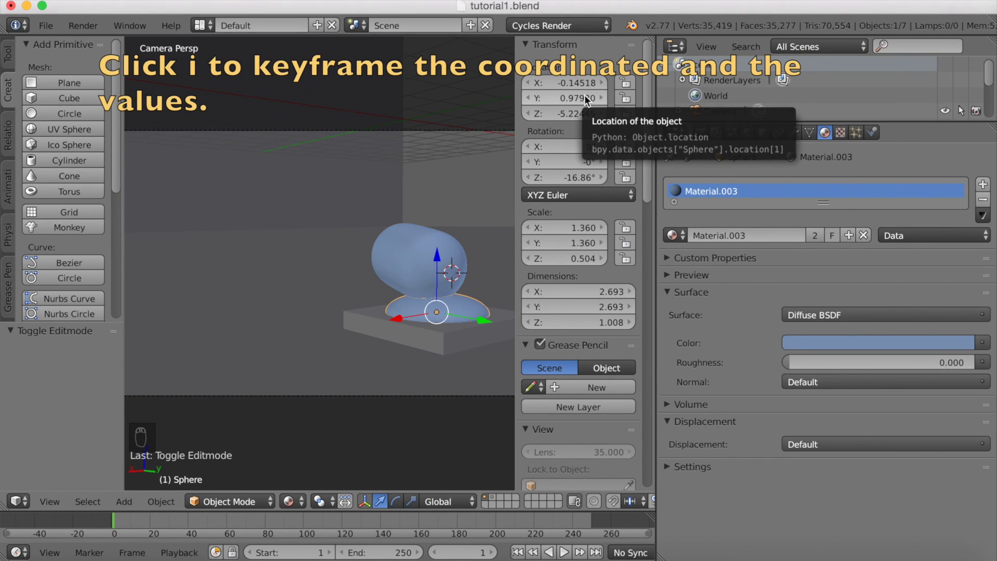
{"action": "key", "text": "i"}
{"action": "key", "text": "i"}
{"action": "key", "text": "i"}
{"action": "key", "text": "i"}
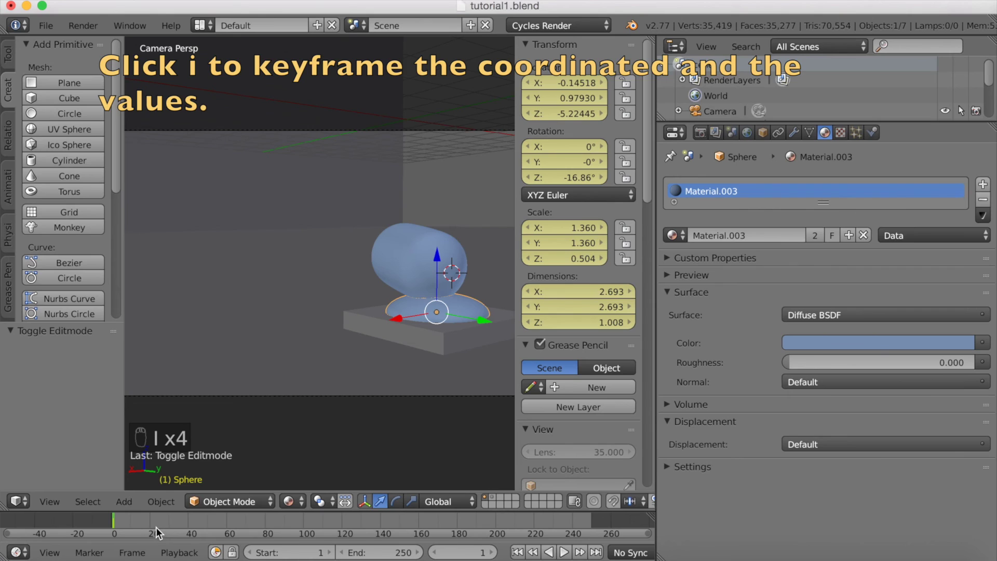
Step: At frame 80, set the flattened sphere's Z rotation to 67.74° and keyframe its location, rotation and scale
{"action": "left_click_drag", "start_coordinate": [151, 522], "coordinate": [263, 522]}
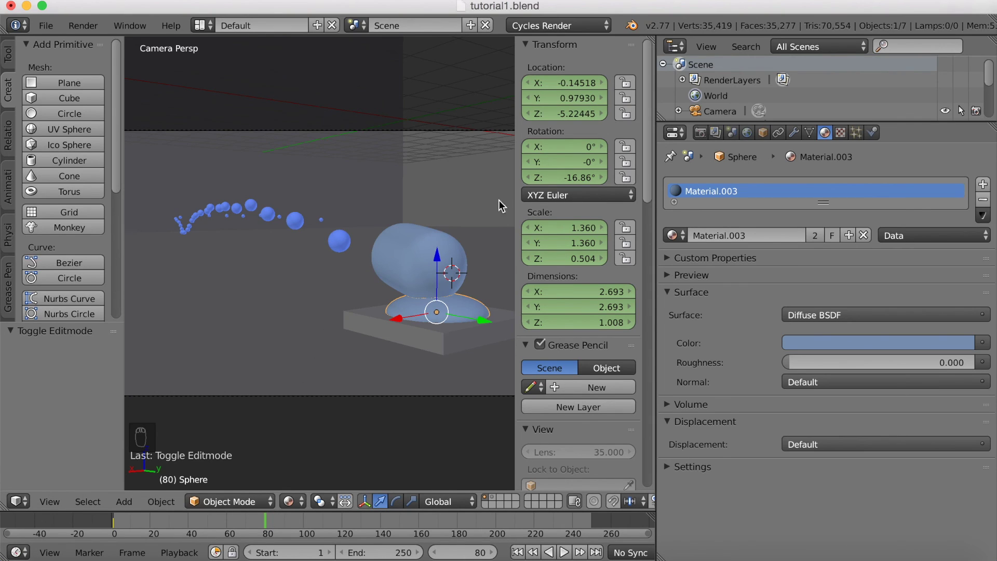
{"action": "left_click_drag", "start_coordinate": [550, 177], "coordinate": [654, 176]}
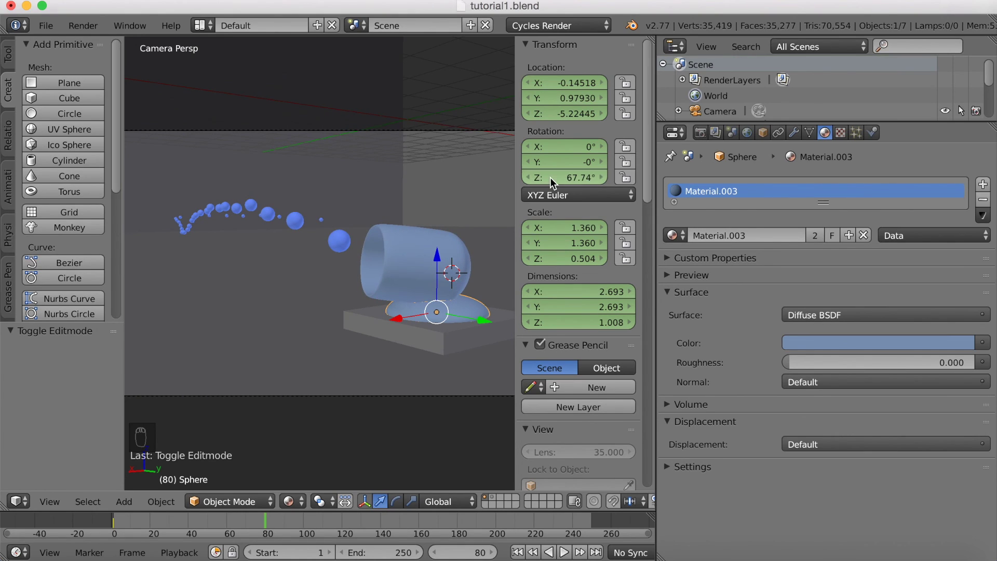
{"action": "key", "text": "i"}
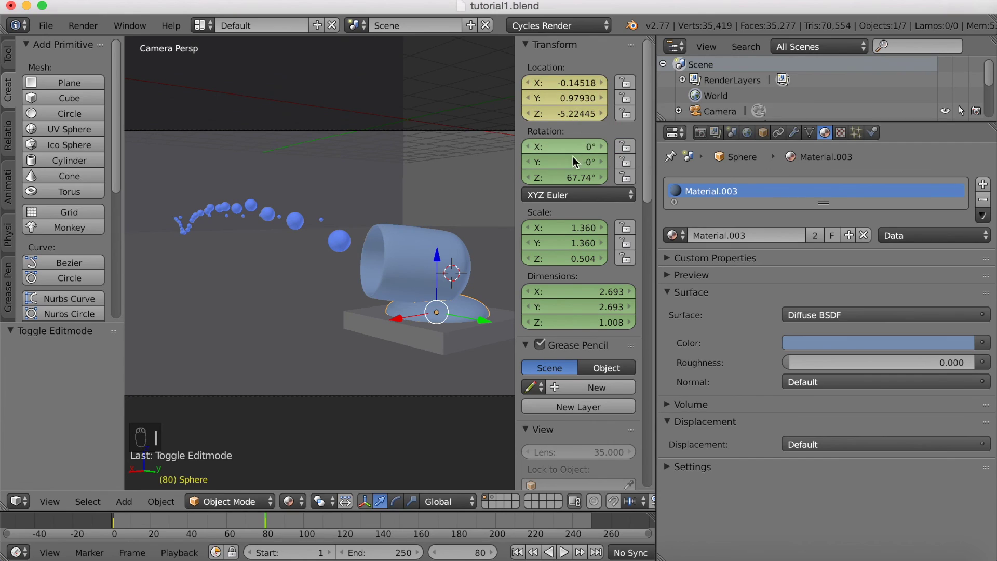
{"action": "key", "text": "i"}
{"action": "key", "text": "i"}
{"action": "key", "text": "i"}
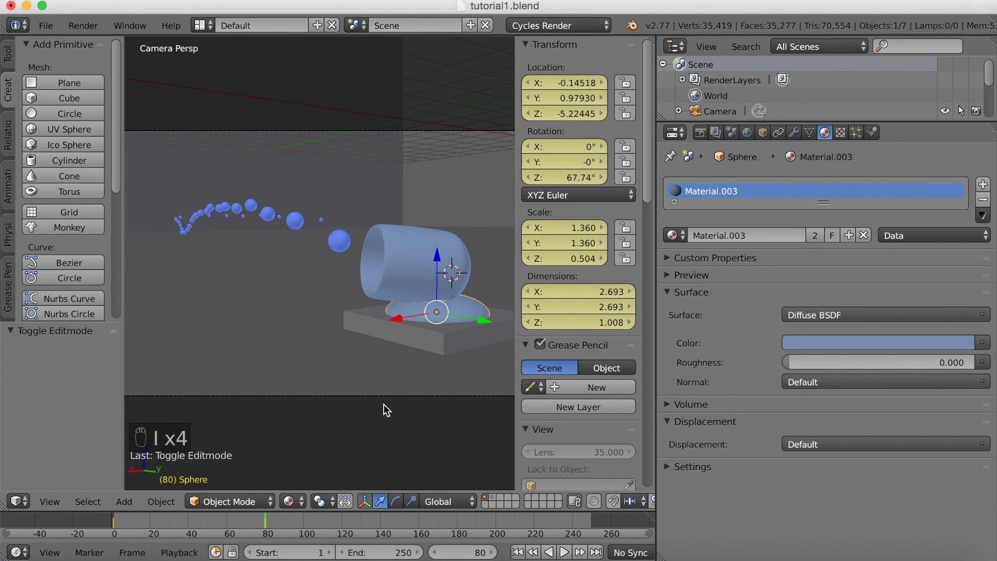
Step: At frame 200, rotate the flattened sphere about -188° around Z and keyframe its location, rotation and scale
{"action": "key", "text": "alt+a"}
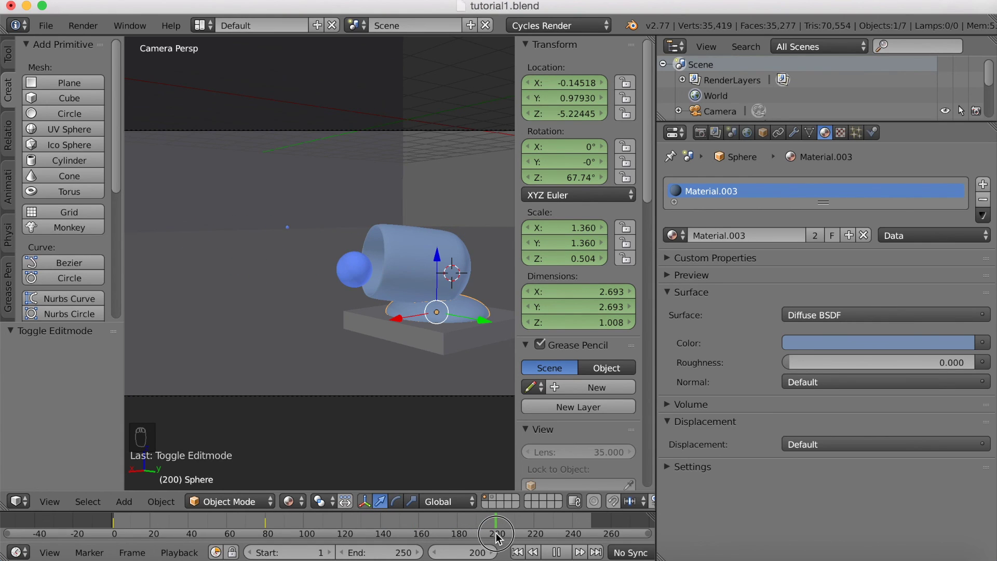
{"action": "key", "text": "alt+a"}
{"action": "key", "text": "r"}
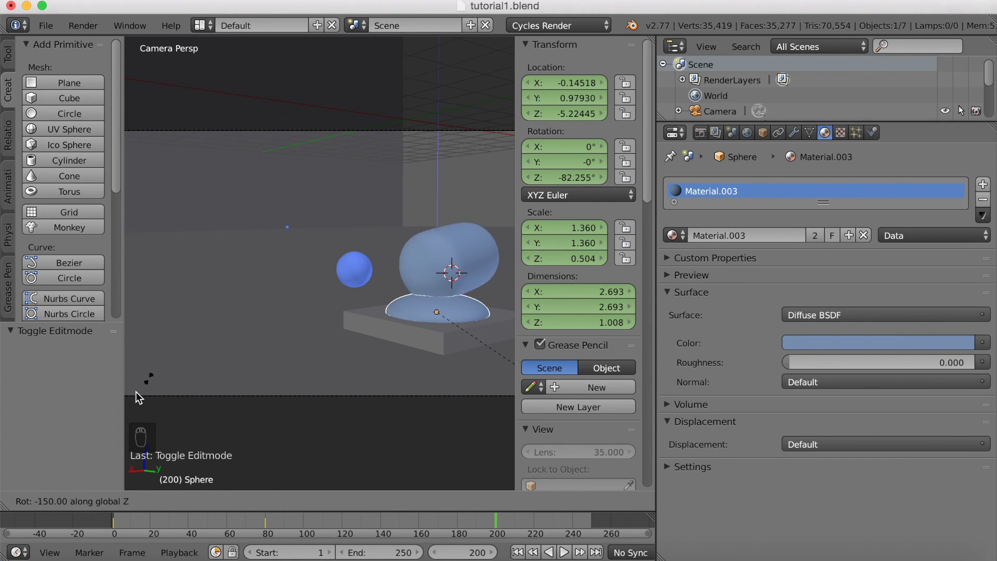
{"action": "left_click", "coordinate": [471, 419]}
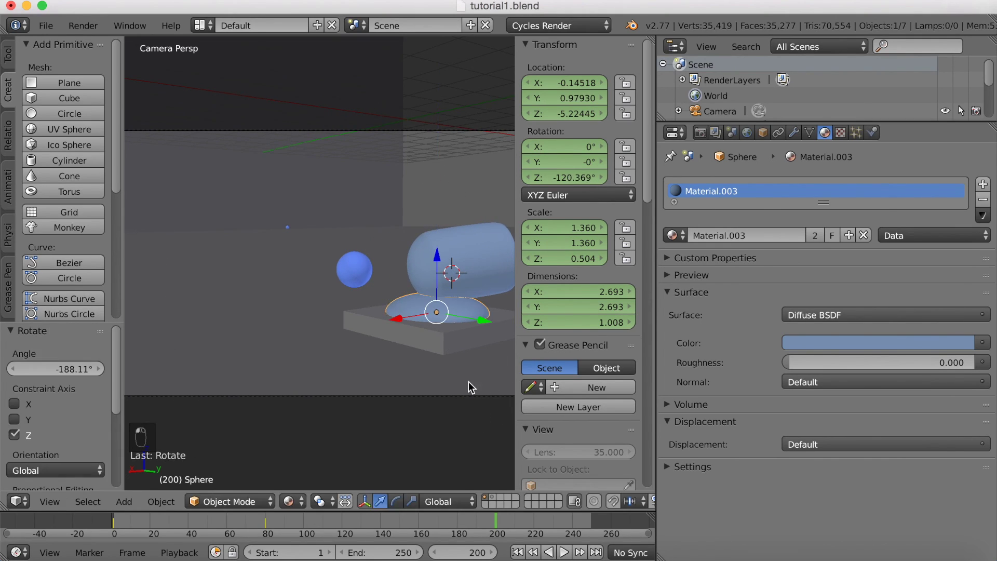
{"action": "scroll", "coordinate": [450, 325], "scroll_direction": "down", "scroll_amount": 4}
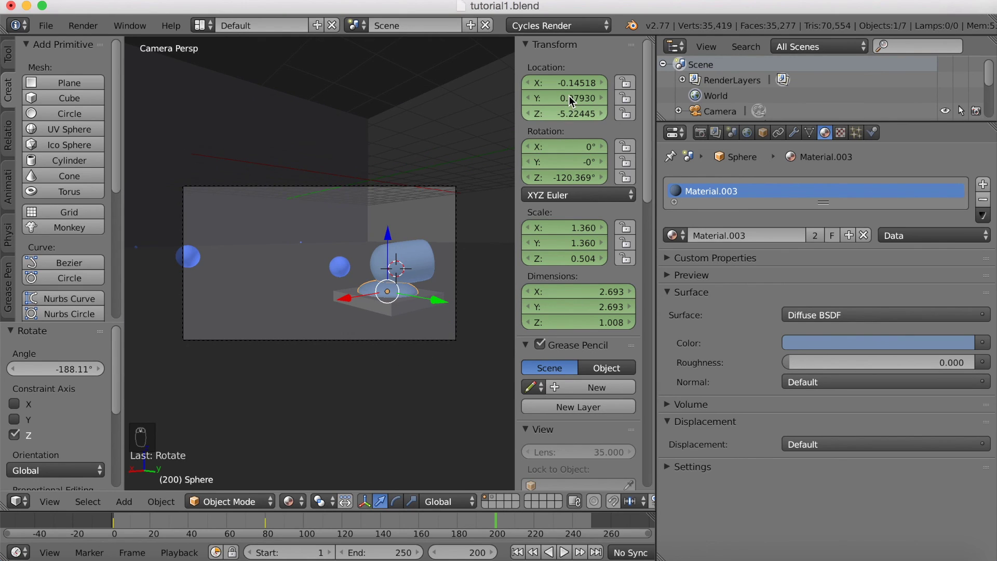
{"action": "key", "text": "i"}
{"action": "key", "text": "i"}
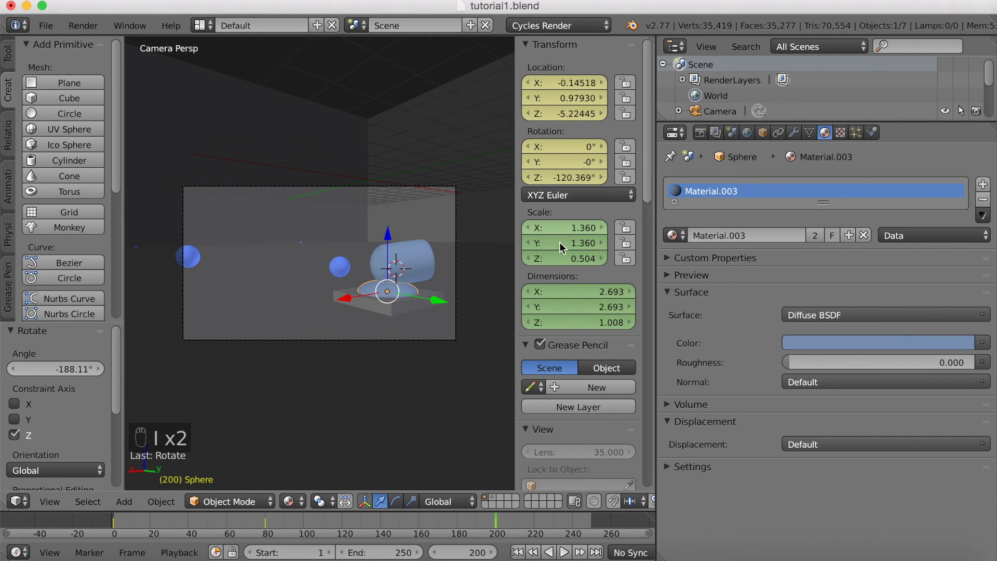
{"action": "key", "text": "i"}
{"action": "key", "text": "i"}
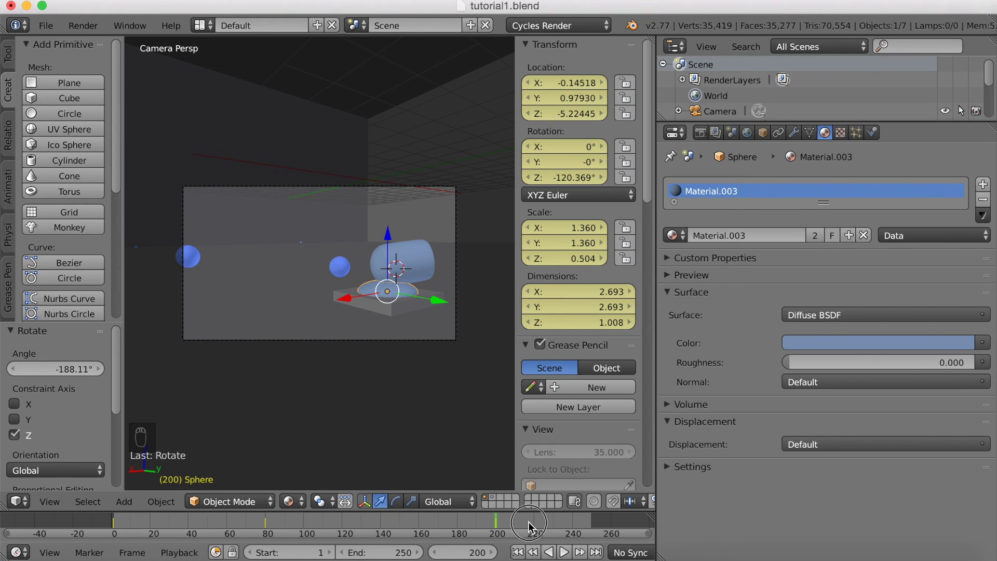
Step: At frame 249, rotate the flattened sphere about -160° around Z and keyframe its location, rotation and scale
{"action": "key", "text": "alt+a"}
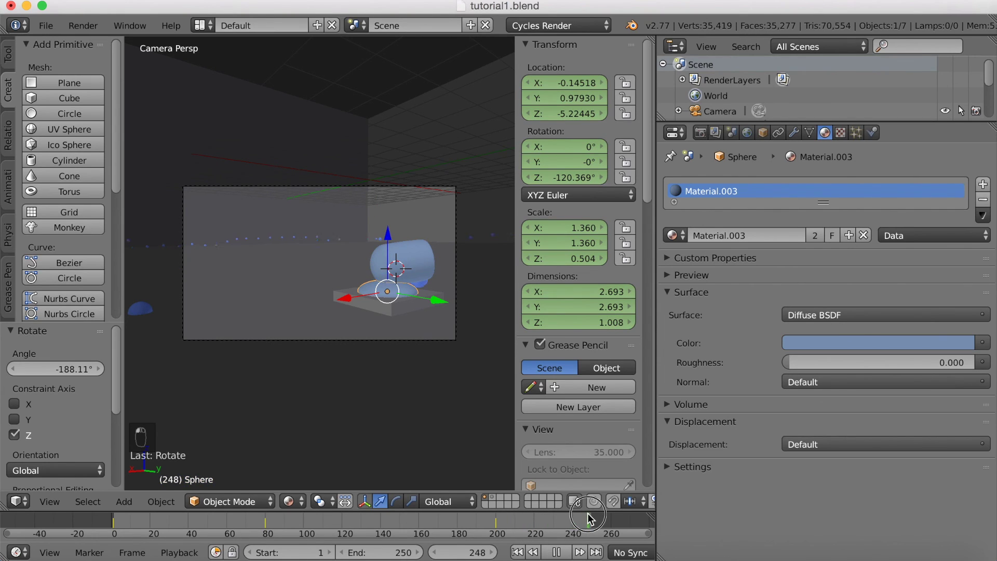
{"action": "left_click", "coordinate": [549, 552]}
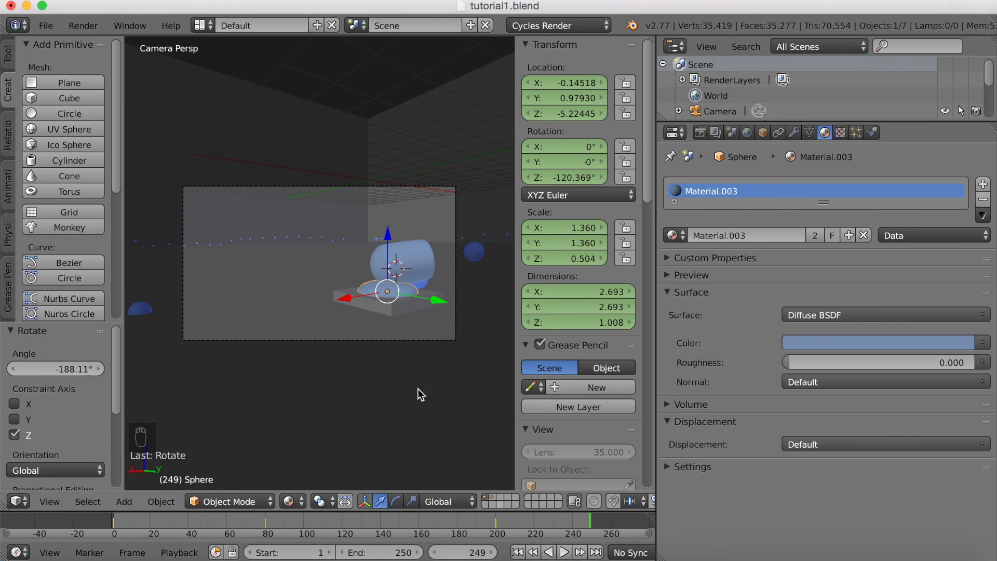
{"action": "key", "text": "r"}
{"action": "key", "text": "z"}
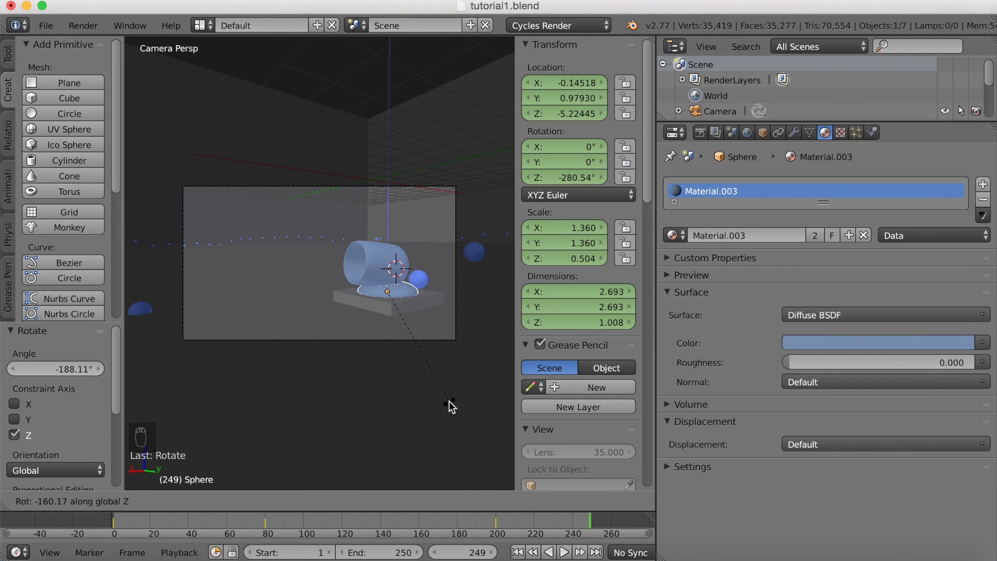
{"action": "left_click", "coordinate": [449, 401]}
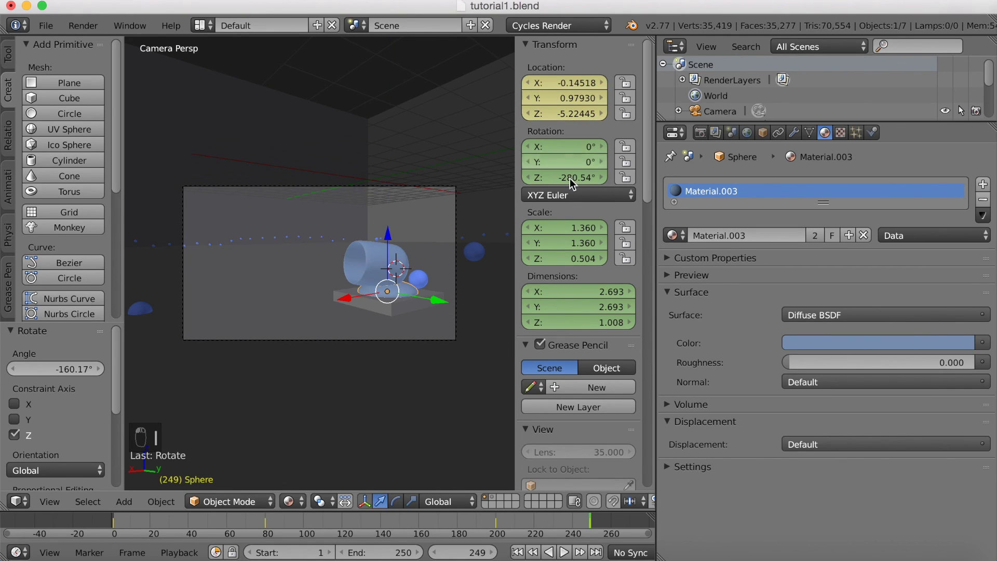
{"action": "key", "text": "i"}
{"action": "key", "text": "i"}
{"action": "key", "text": "i"}
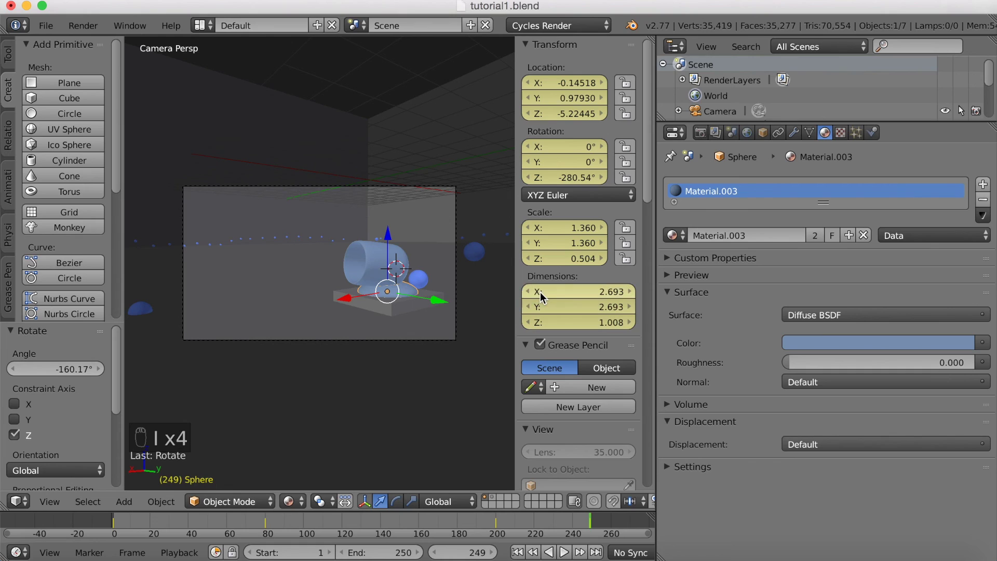
Step: Return to frame 0 and give the small emitter plane inside the barrel a new Transparent BSDF material
{"action": "left_click_drag", "start_coordinate": [583, 519], "coordinate": [83, 540]}
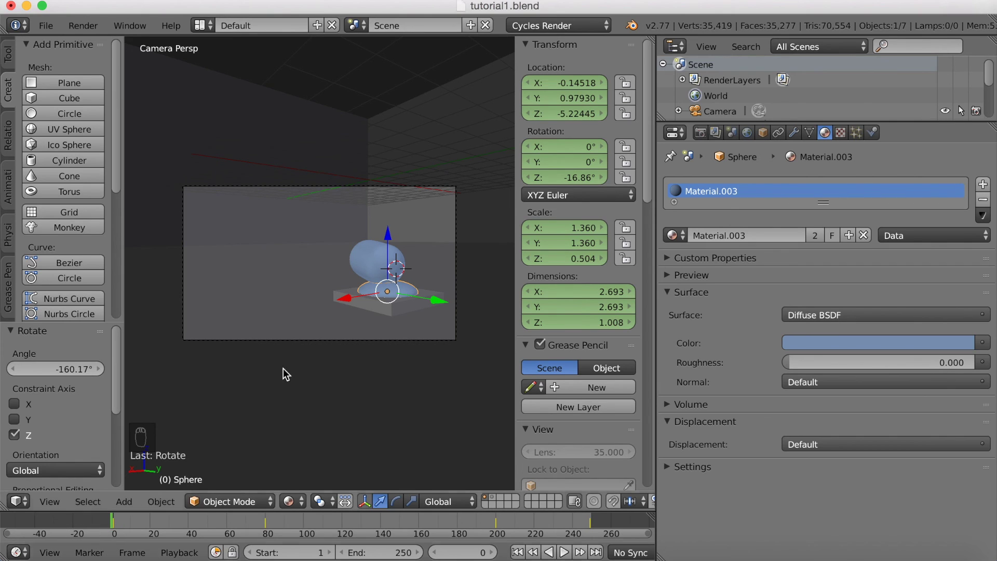
{"action": "middle_click_drag", "start_coordinate": [327, 282], "coordinate": [426, 285]}
{"action": "scroll", "coordinate": [362, 298], "scroll_direction": "up", "scroll_amount": 5}
{"action": "middle_click_drag", "start_coordinate": [362, 298], "coordinate": [433, 300]}
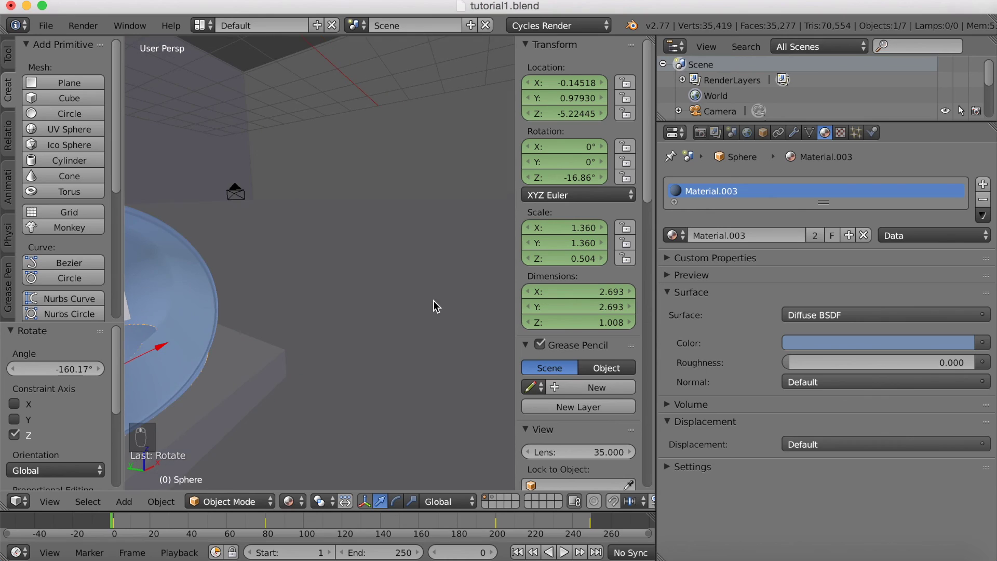
{"action": "middle_click_drag", "start_coordinate": [275, 308], "coordinate": [298, 310]}
{"action": "right_click", "coordinate": [181, 290]}
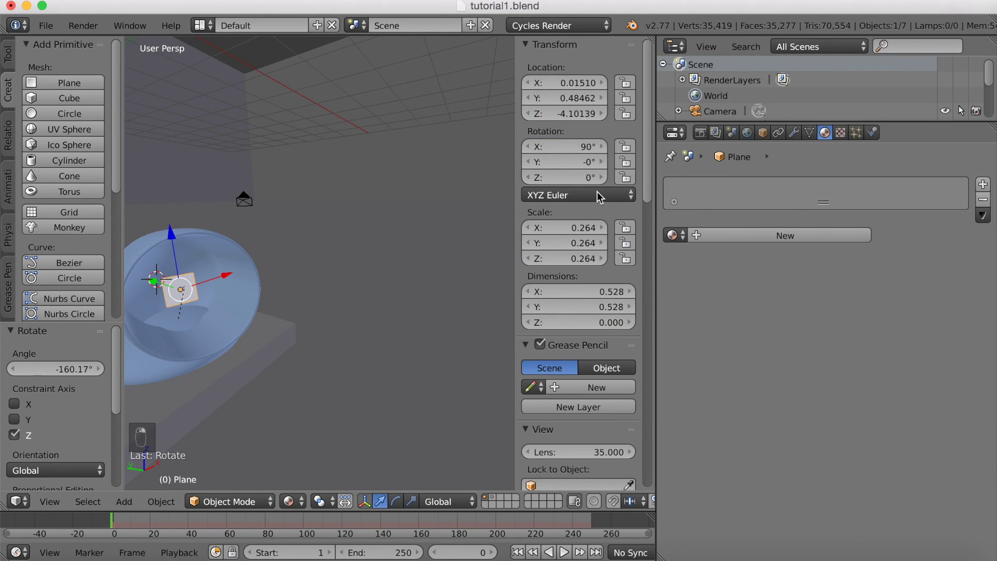
{"action": "left_click", "coordinate": [802, 235]}
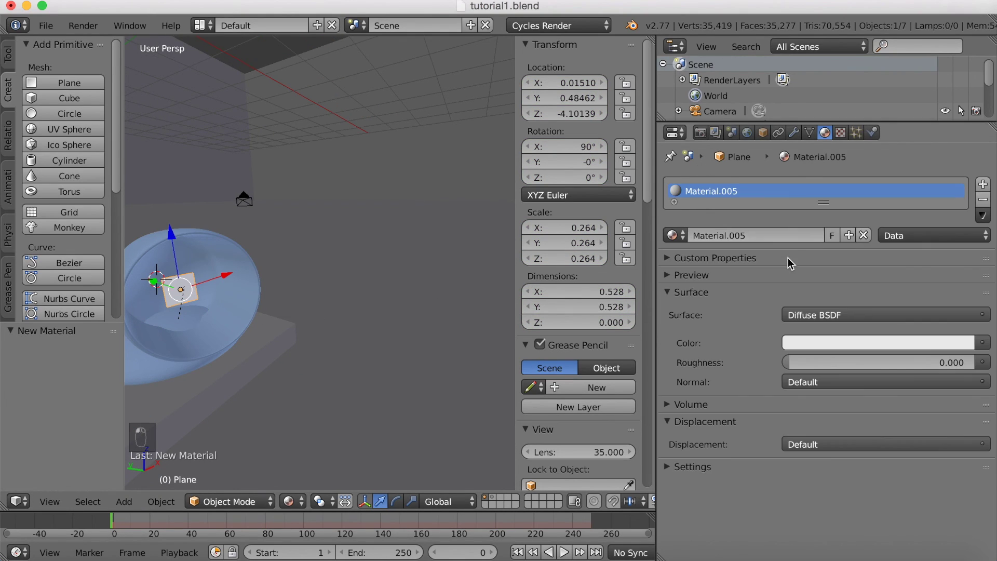
{"action": "left_click", "coordinate": [808, 315]}
{"action": "scroll", "coordinate": [813, 85], "scroll_direction": "up", "scroll_amount": 3}
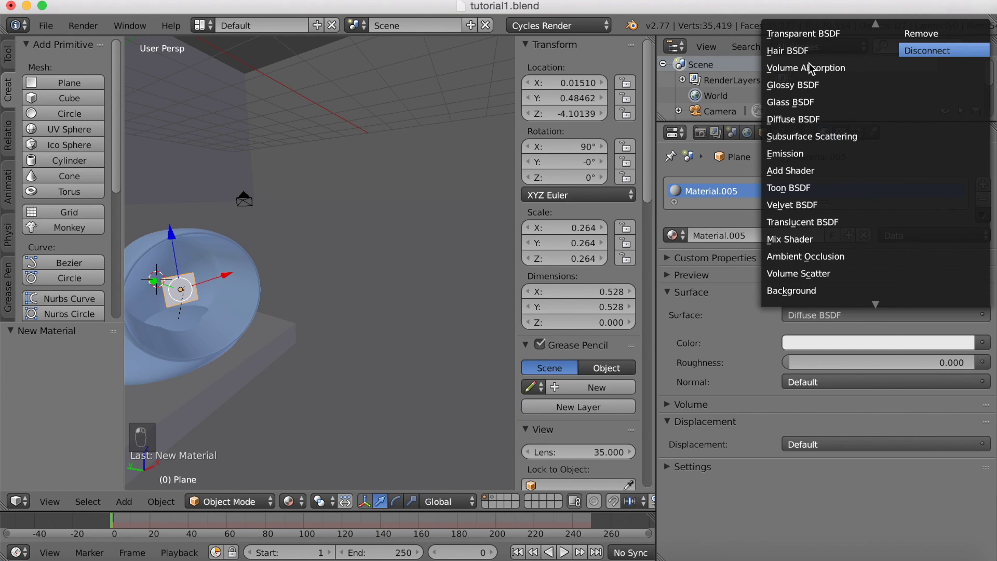
{"action": "left_click", "coordinate": [804, 34]}
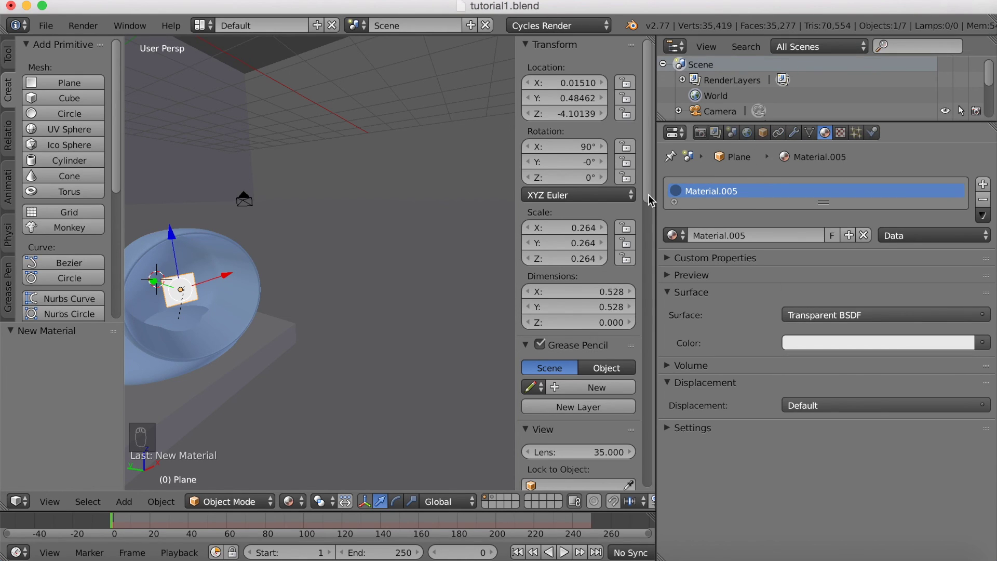
Step: Preview the cannon in Rendered shading, up close and through the camera
{"action": "left_click", "coordinate": [285, 500]}
{"action": "left_click", "coordinate": [314, 396]}
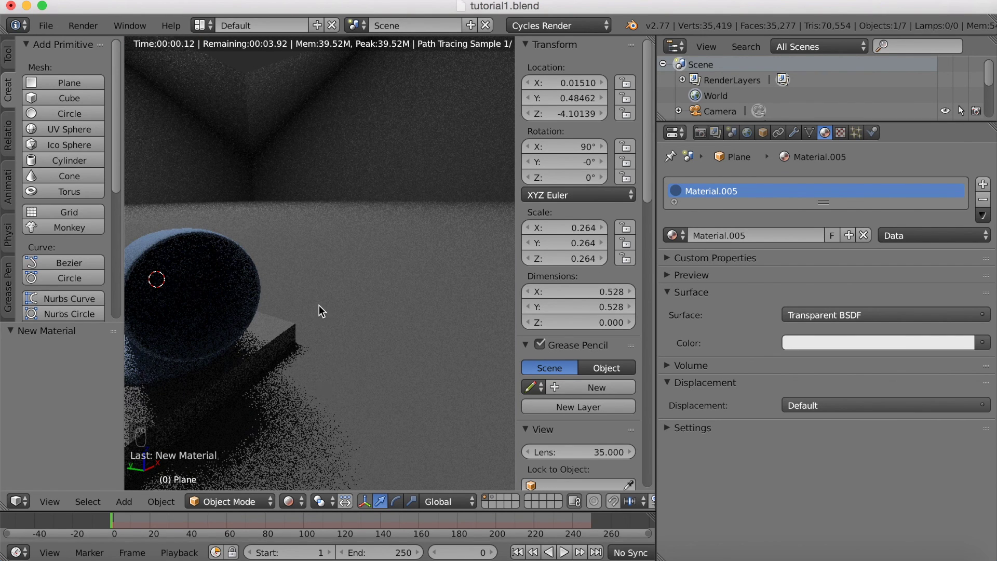
{"action": "scroll", "coordinate": [319, 305], "scroll_direction": "down", "scroll_amount": 3}
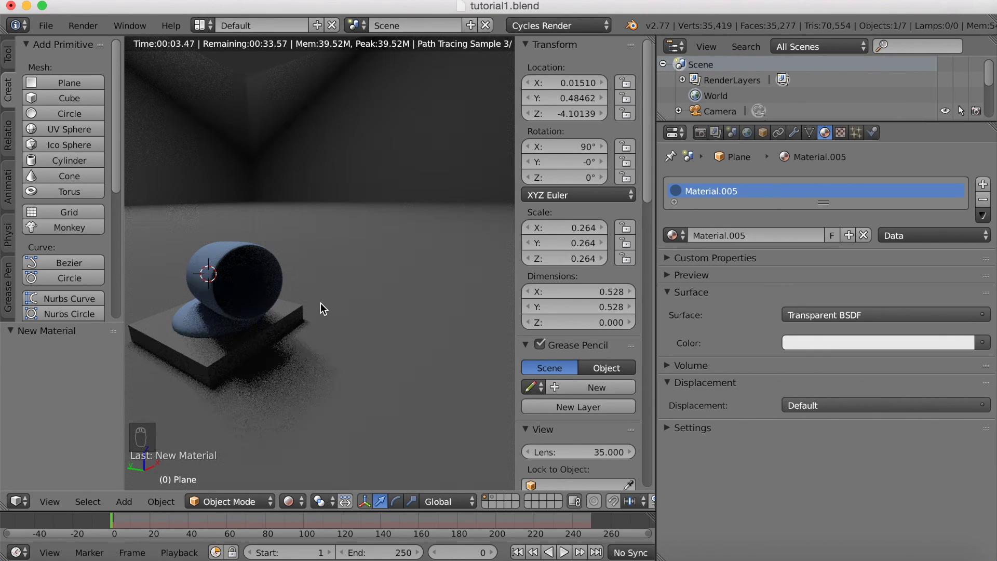
{"action": "key", "text": "KP_0"}
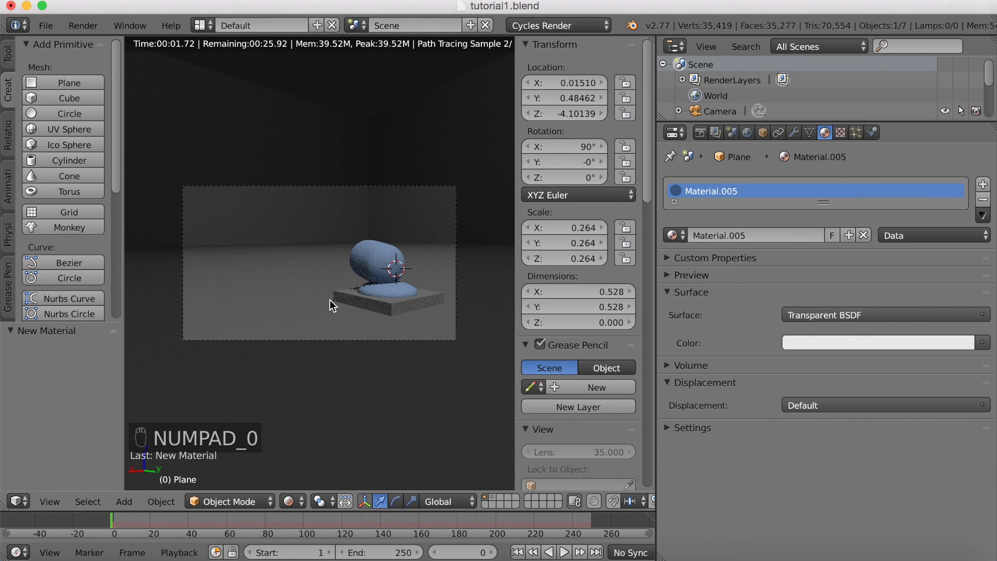
Step: Scale up the emissive light plane above the box by a factor of about 2.65
{"action": "middle_click_drag", "start_coordinate": [334, 298], "coordinate": [400, 325]}
{"action": "scroll", "coordinate": [392, 303], "scroll_direction": "down", "scroll_amount": 5}
{"action": "scroll", "coordinate": [400, 326], "scroll_direction": "down", "scroll_amount": 6}
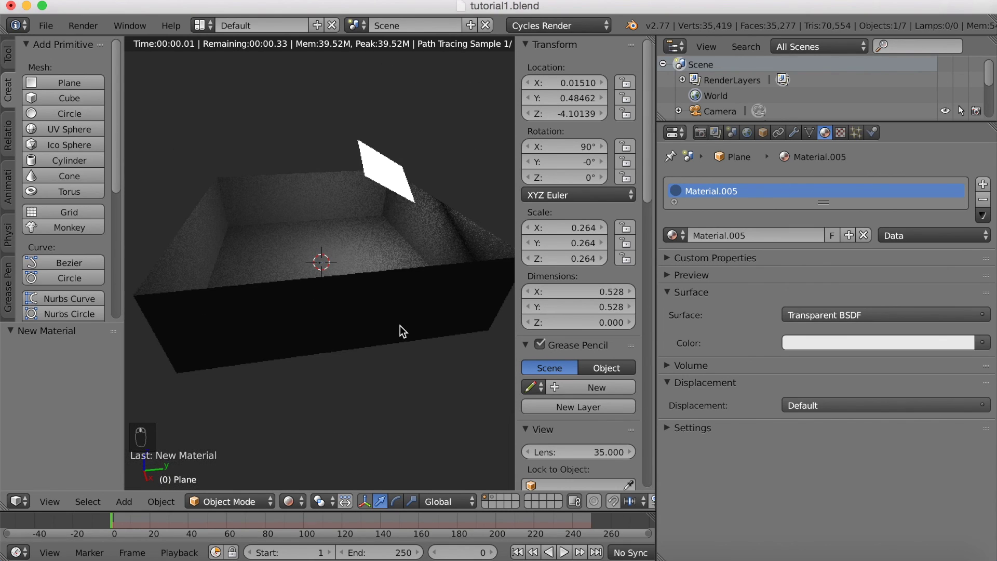
{"action": "right_click", "coordinate": [396, 193]}
{"action": "key", "text": "s"}
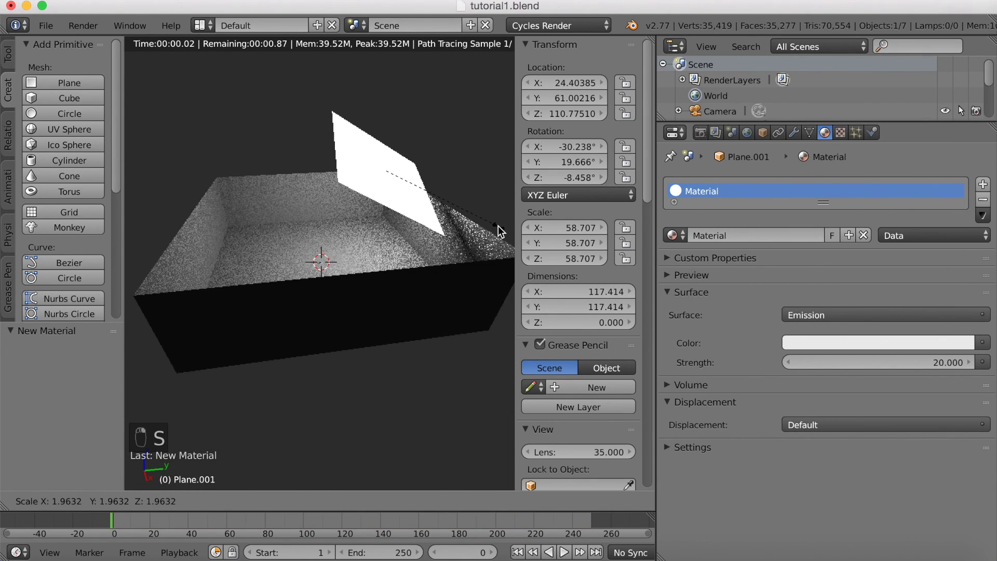
{"action": "left_click", "coordinate": [151, 244]}
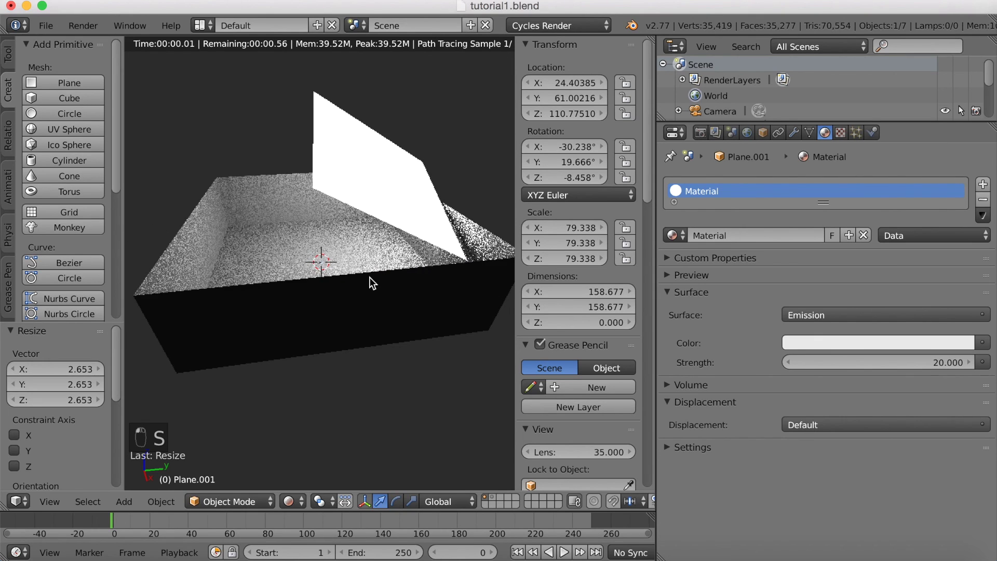
Step: Move the light plane by about -11.2 in X, 7 in Y and 27.6 in Z, and check the lighting through the camera
{"action": "middle_click_drag", "start_coordinate": [369, 276], "coordinate": [394, 270]}
{"action": "key", "text": "g"}
{"action": "left_click", "coordinate": [407, 248]}
{"action": "key", "text": "KP_0"}
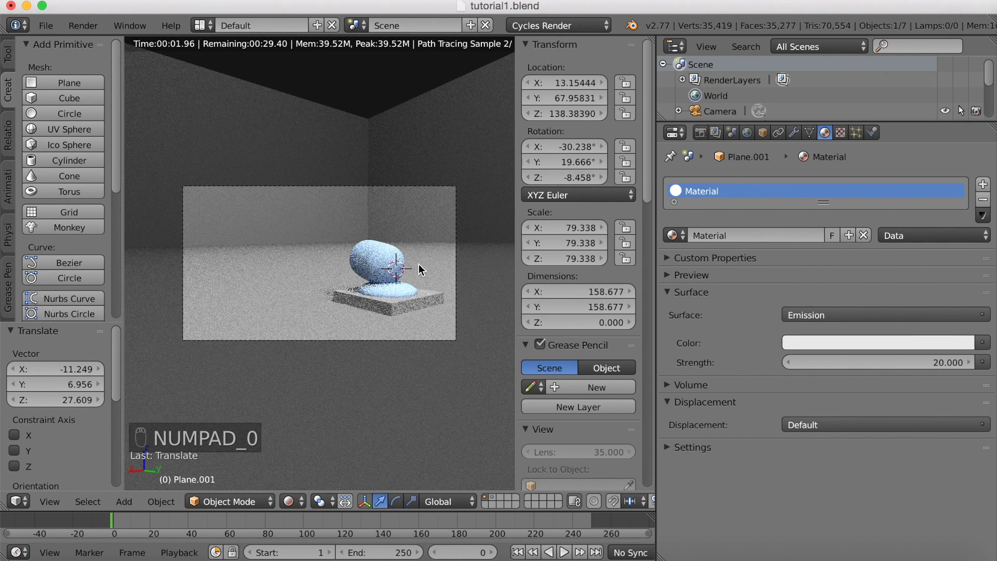
{"action": "scroll", "coordinate": [419, 266], "scroll_direction": "up", "scroll_amount": 3}
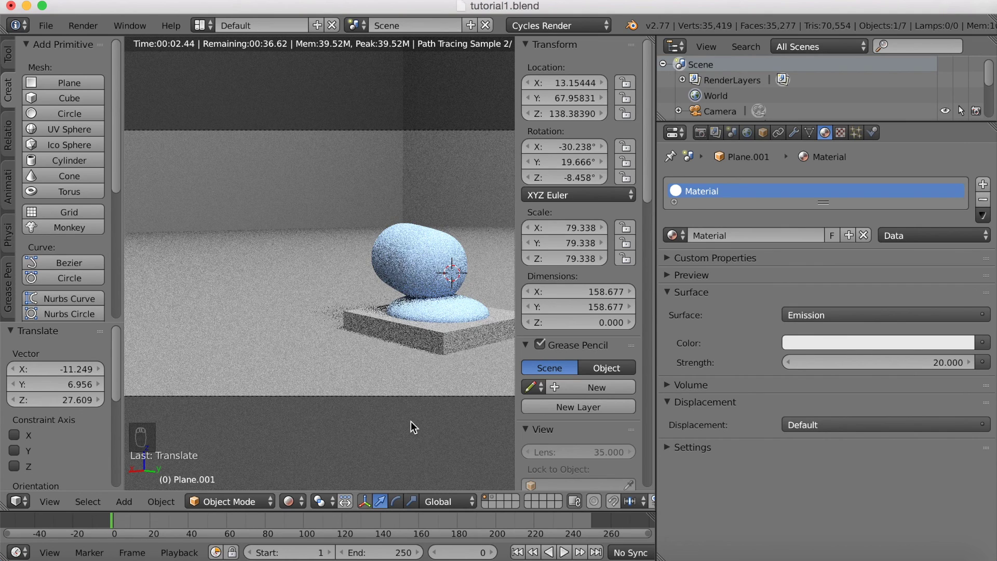
Step: Switch the viewport to Solid shading and play the cannon animation through the camera
{"action": "left_click", "coordinate": [289, 501]}
{"action": "left_click", "coordinate": [307, 450]}
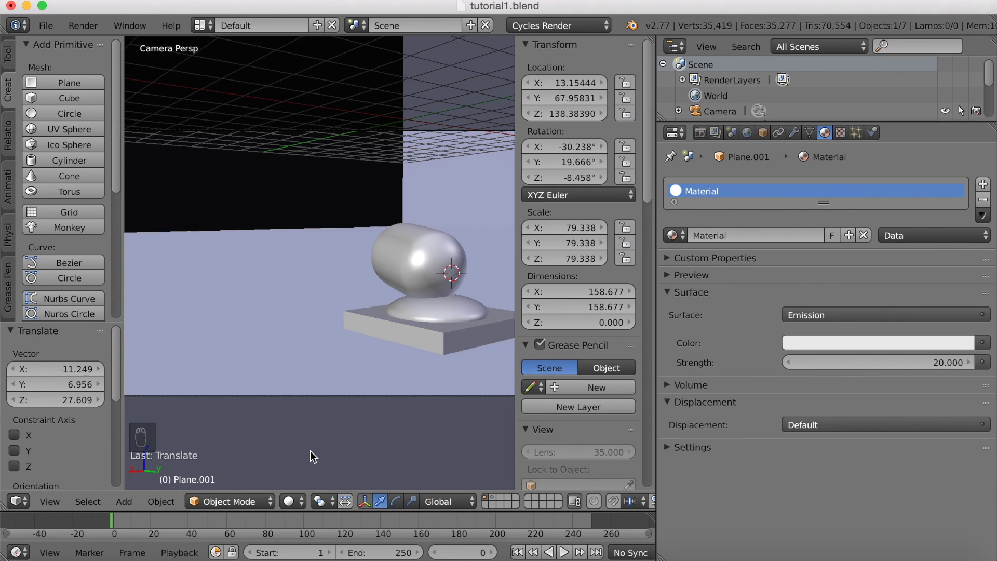
{"action": "left_click", "coordinate": [565, 552]}
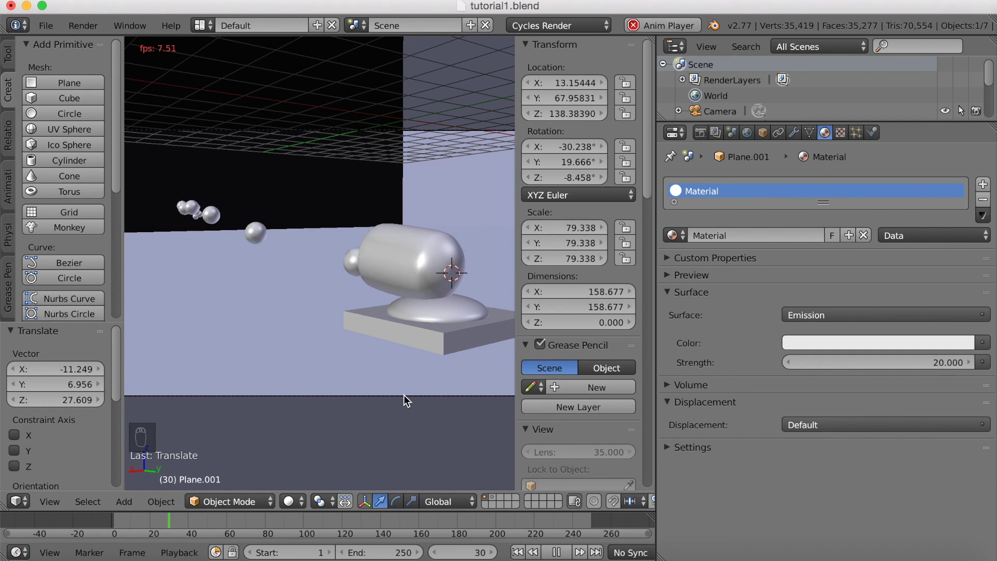
{"action": "scroll", "coordinate": [406, 393], "scroll_direction": "down", "scroll_amount": 3}
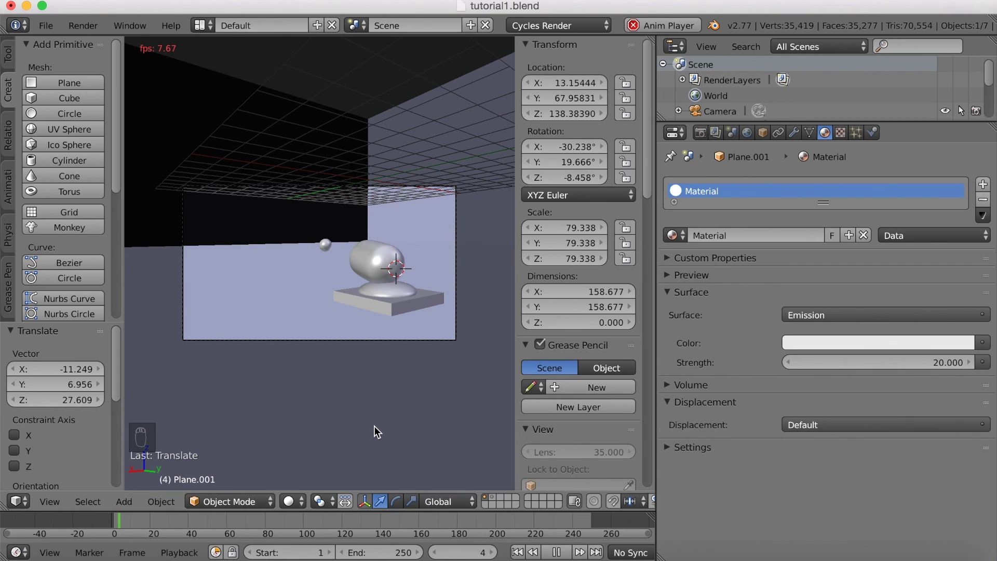
{"action": "left_click", "coordinate": [561, 554]}
Step: Scale the emitter plane inside the barrel down by a factor of about 0.447 and replay the animation from frame 0
{"action": "middle_click_drag", "start_coordinate": [431, 408], "coordinate": [223, 399]}
{"action": "scroll", "coordinate": [276, 342], "scroll_direction": "up", "scroll_amount": 7}
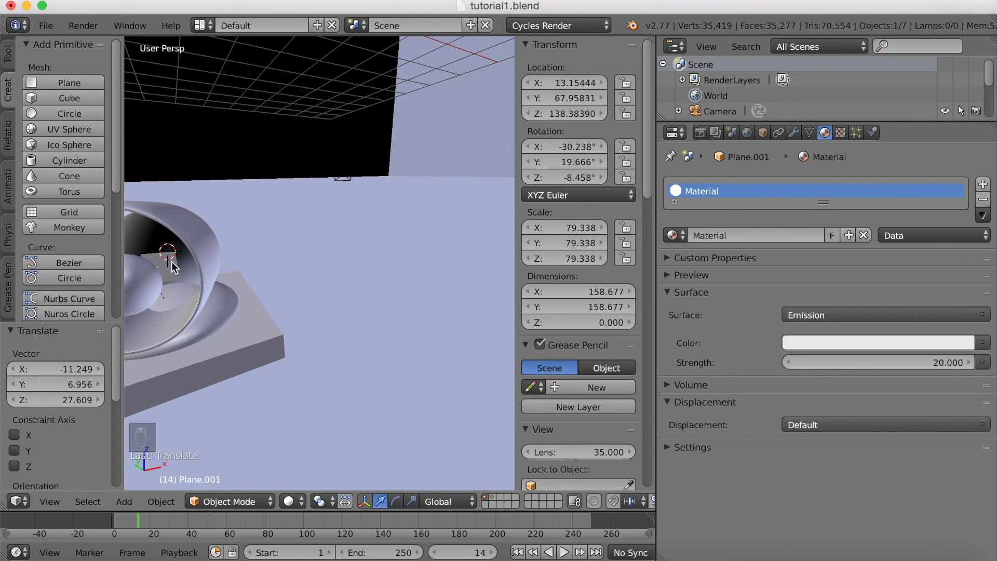
{"action": "right_click", "coordinate": [169, 260]}
{"action": "key", "text": "s"}
{"action": "left_click", "coordinate": [232, 256]}
{"action": "left_click_drag", "start_coordinate": [143, 521], "coordinate": [62, 516]}
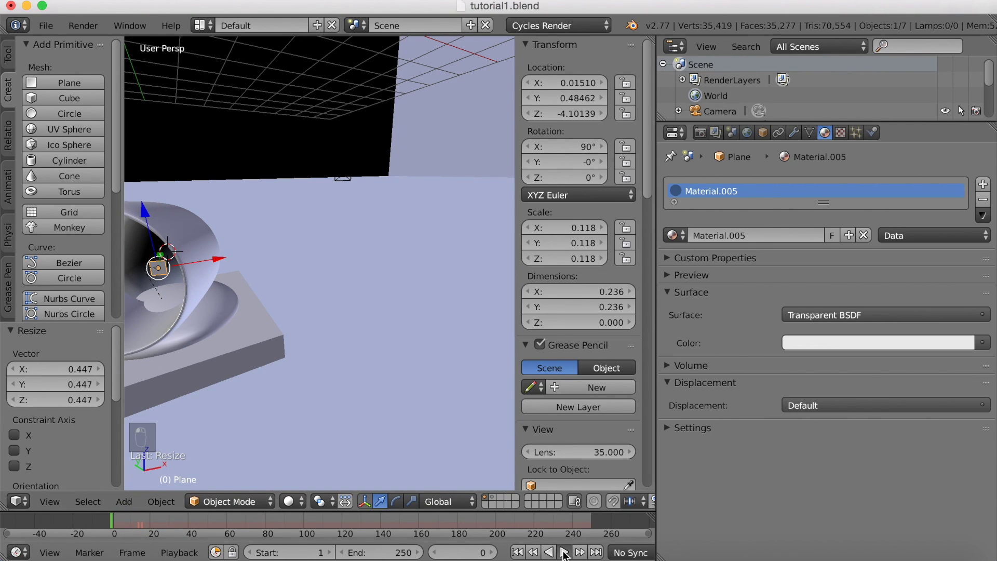
{"action": "left_click", "coordinate": [565, 552]}
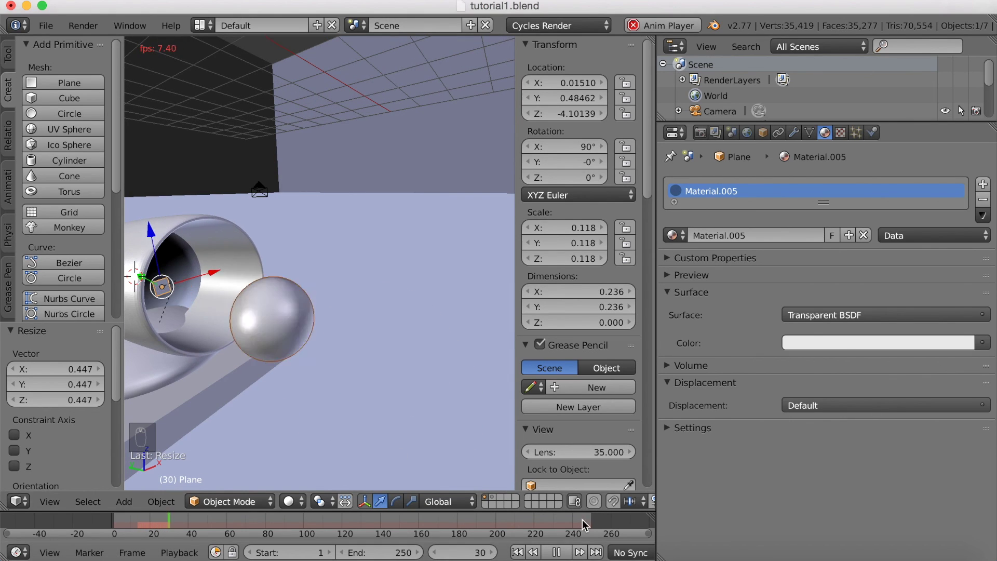
{"action": "left_click", "coordinate": [565, 553]}
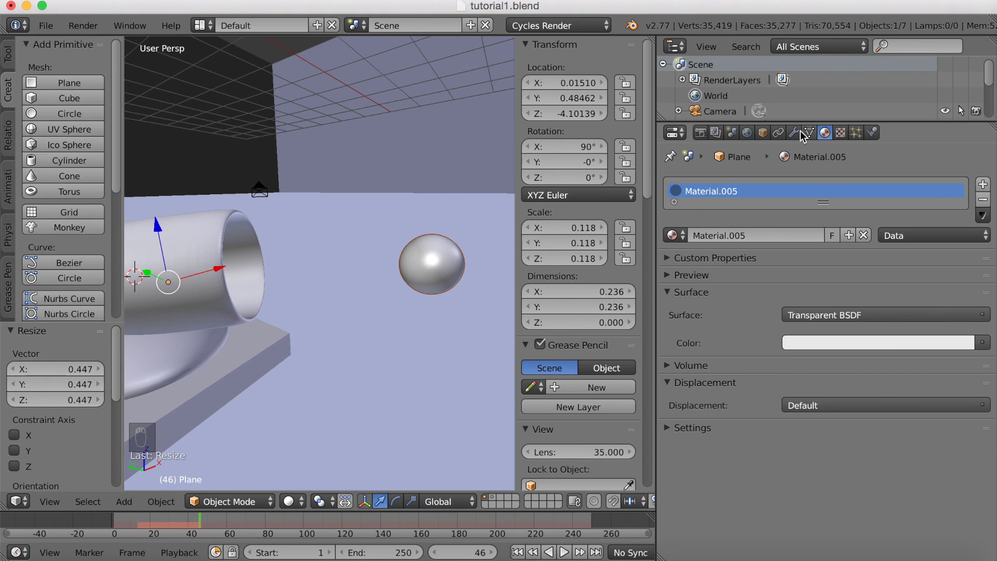
Step: Set the particle size of the emitter plane's particle system to 0.790
{"action": "left_click", "coordinate": [855, 133]}
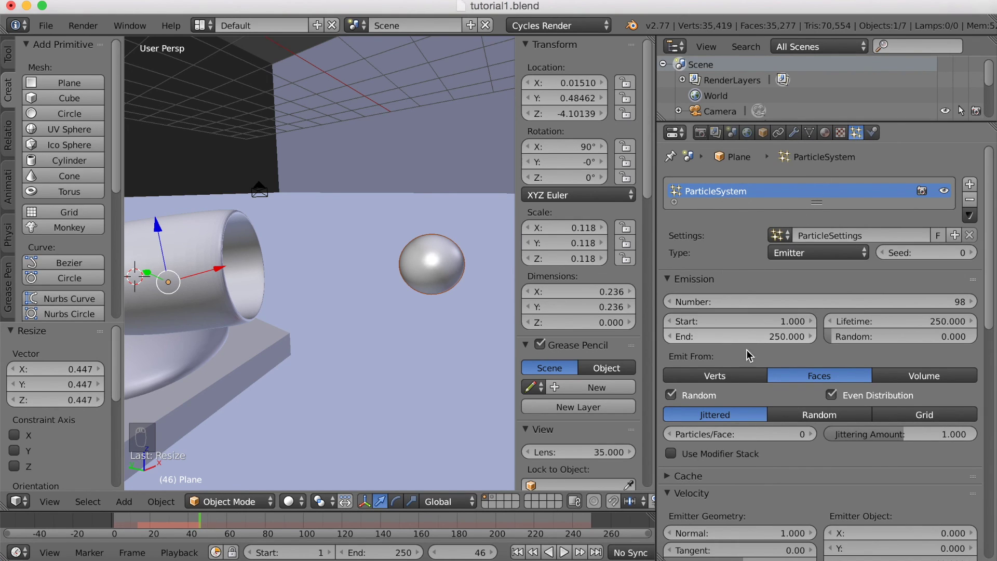
{"action": "scroll", "coordinate": [746, 457], "scroll_direction": "down", "scroll_amount": 8}
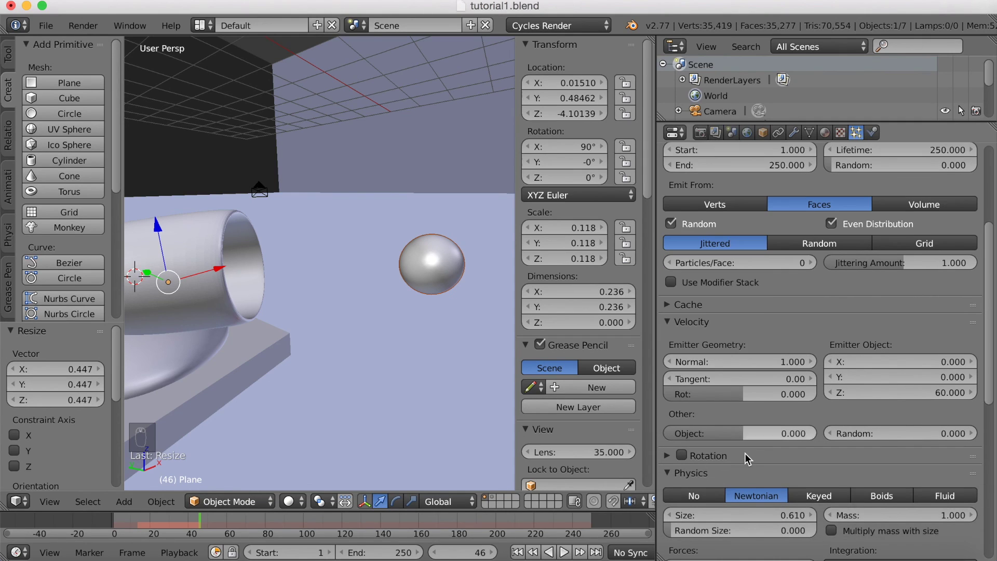
{"action": "scroll", "coordinate": [746, 459], "scroll_direction": "down", "scroll_amount": 2}
{"action": "left_click_drag", "start_coordinate": [735, 485], "coordinate": [810, 485]}
{"action": "middle_click_drag", "start_coordinate": [393, 329], "coordinate": [337, 329]}
{"action": "mouse_move", "coordinate": [200, 525]}
{"action": "left_mouse_down"}
{"action": "mouse_move", "coordinate": [178, 523]}
{"action": "mouse_move", "coordinate": [200, 522]}
{"action": "left_mouse_up"}
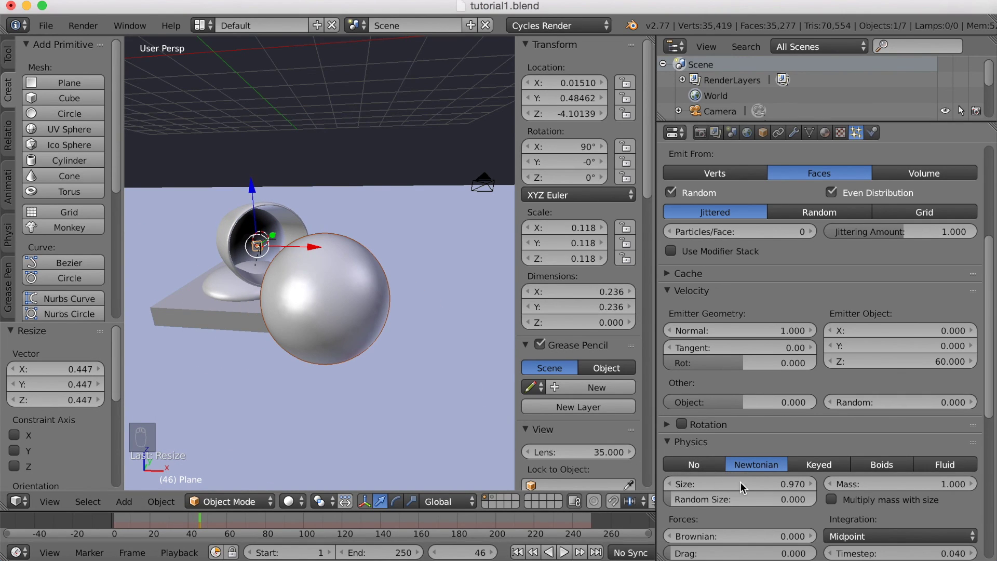
{"action": "left_click_drag", "start_coordinate": [740, 482], "coordinate": [696, 482]}
Step: Replay the animation from frame 0 and examine the ball stream from the side and through the camera
{"action": "left_click_drag", "start_coordinate": [185, 519], "coordinate": [114, 518]}
{"action": "left_click", "coordinate": [565, 552]}
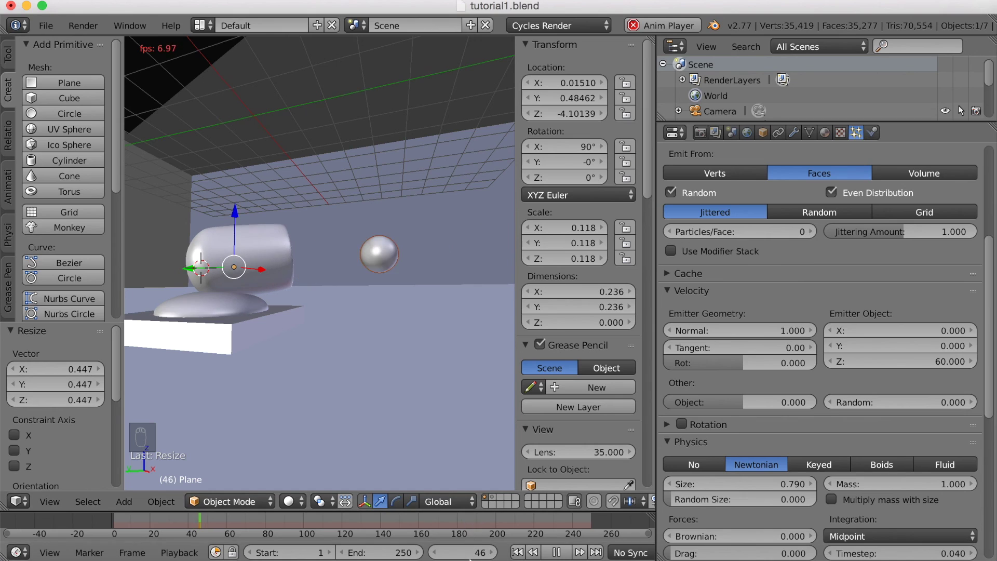
{"action": "left_click", "coordinate": [557, 554]}
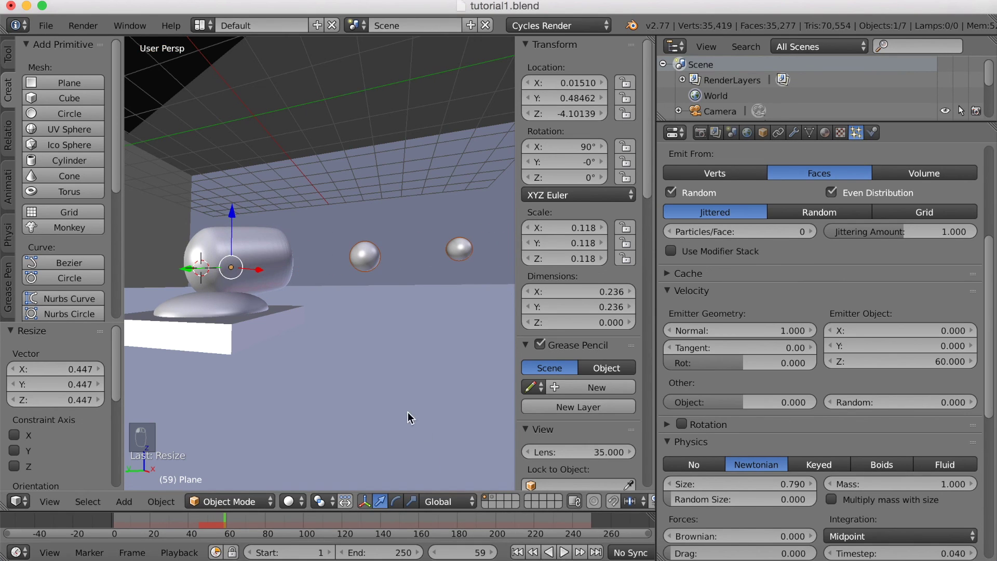
{"action": "scroll", "coordinate": [371, 391], "scroll_direction": "down", "scroll_amount": 5}
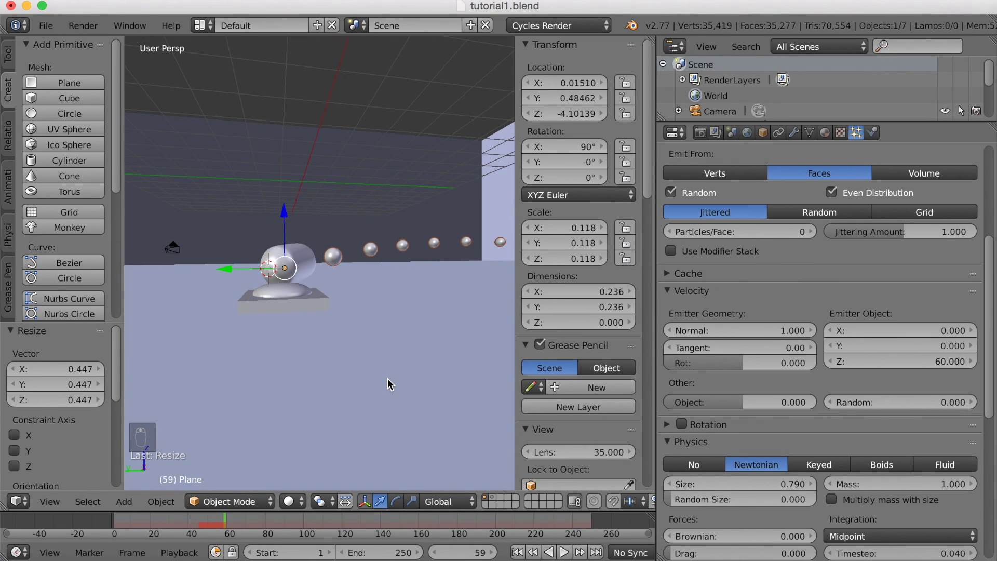
{"action": "key", "text": "KP_0"}
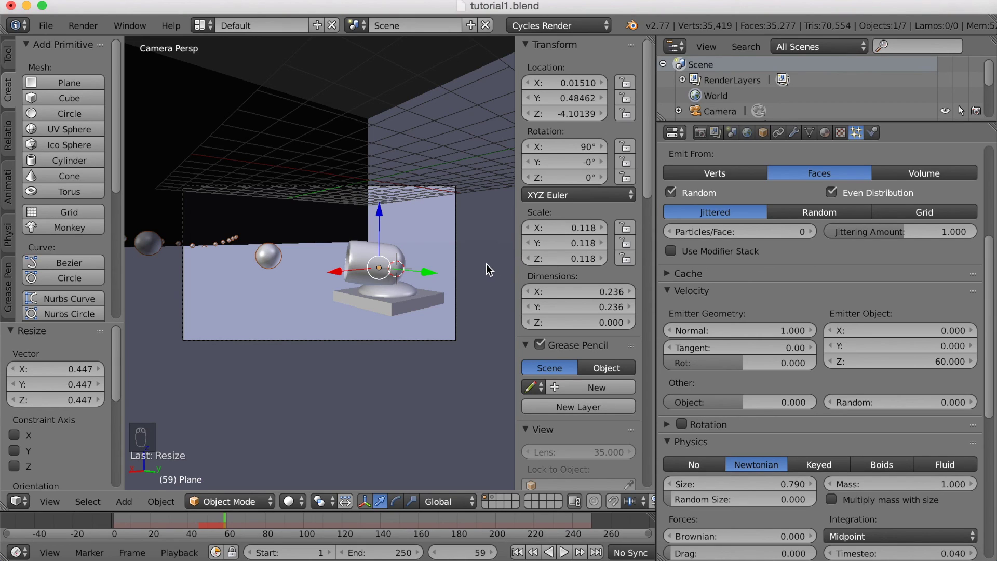
Step: Select the camera and keyframe its location, rotation and scale at frame 30
{"action": "key", "text": "alt+a"}
{"action": "left_click_drag", "start_coordinate": [207, 523], "coordinate": [167, 534]}
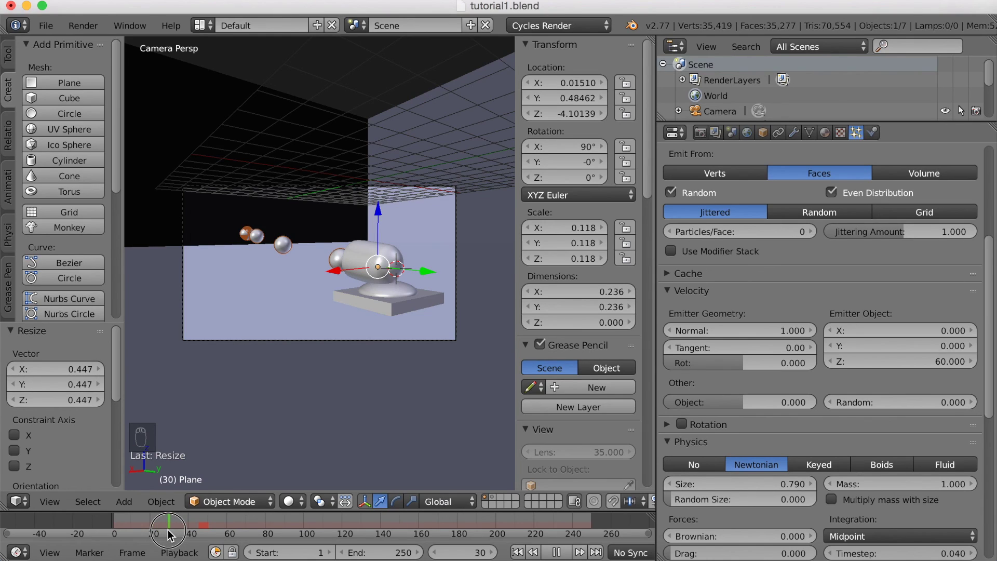
{"action": "right_click", "coordinate": [379, 338]}
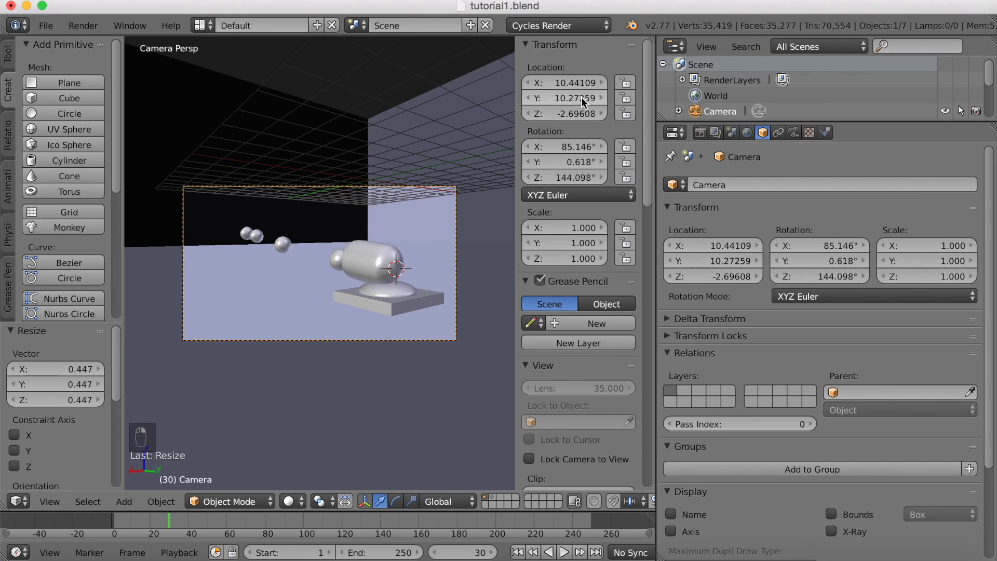
{"action": "key", "text": "i"}
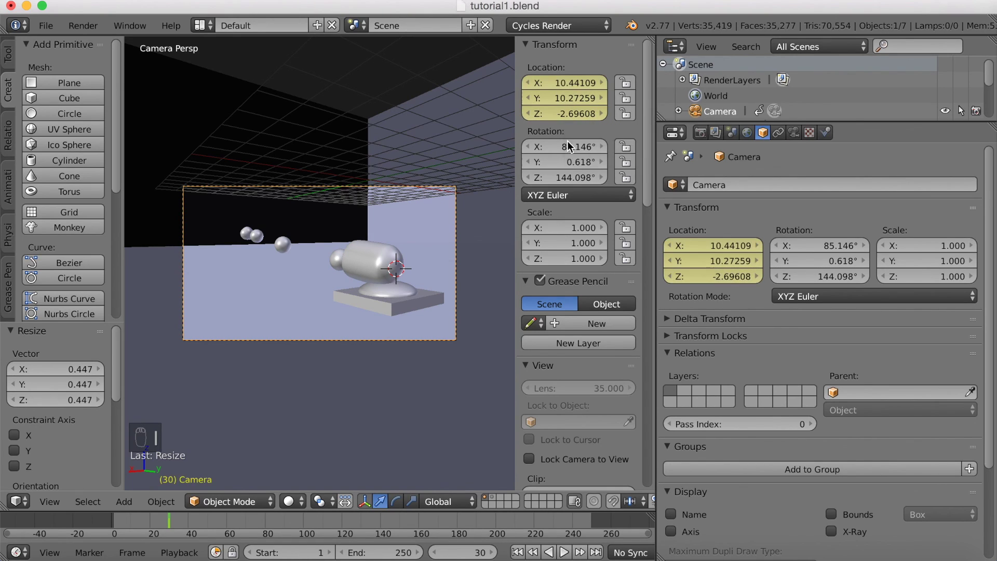
{"action": "key", "text": "i"}
{"action": "key", "text": "i"}
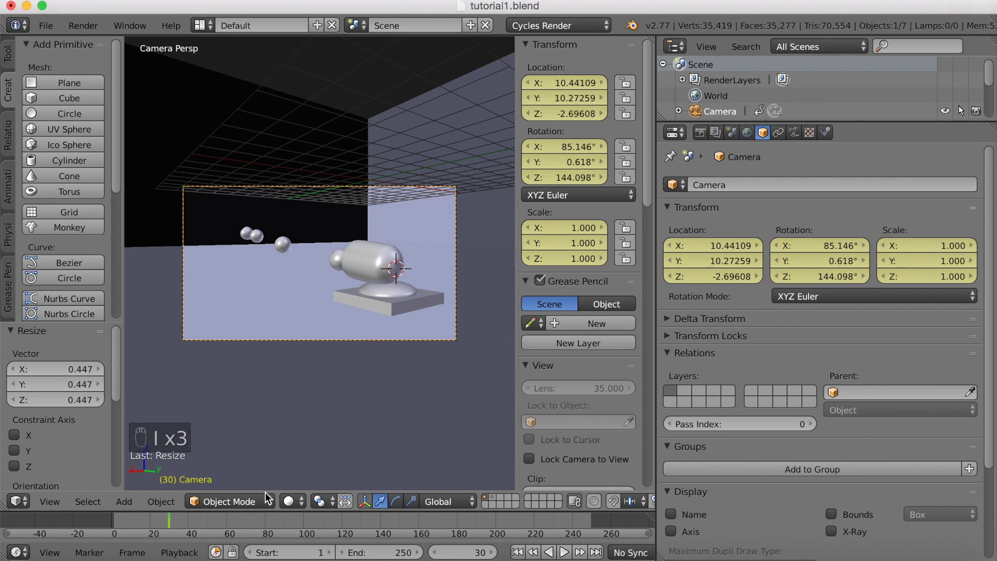
Step: At frame 181, fly the camera back to about X 68.4, Y 4.4, Z 8.5 so the whole scene is in view
{"action": "left_click_drag", "start_coordinate": [223, 524], "coordinate": [460, 520]}
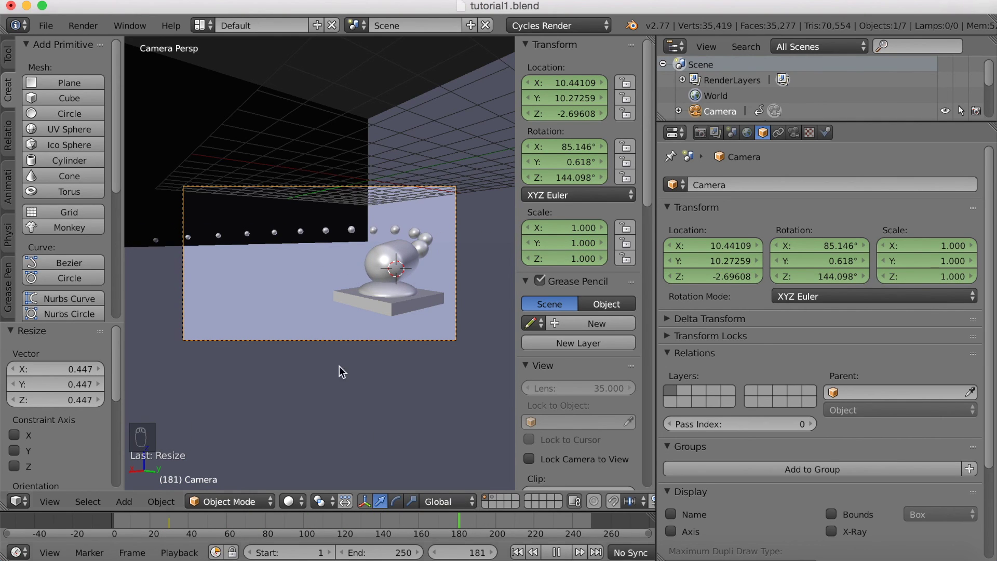
{"action": "key", "text": "shift+f"}
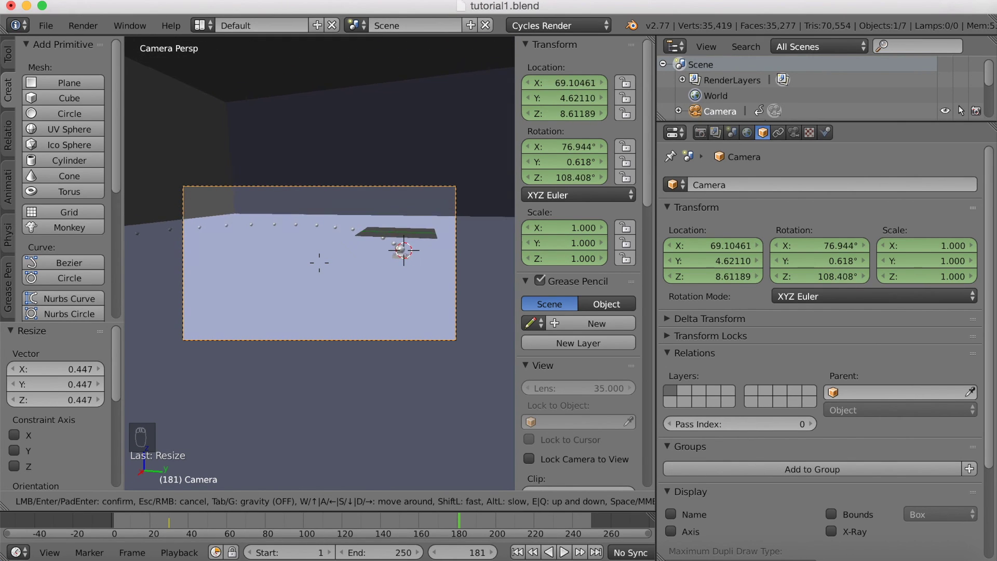
{"action": "left_click", "coordinate": [318, 267]}
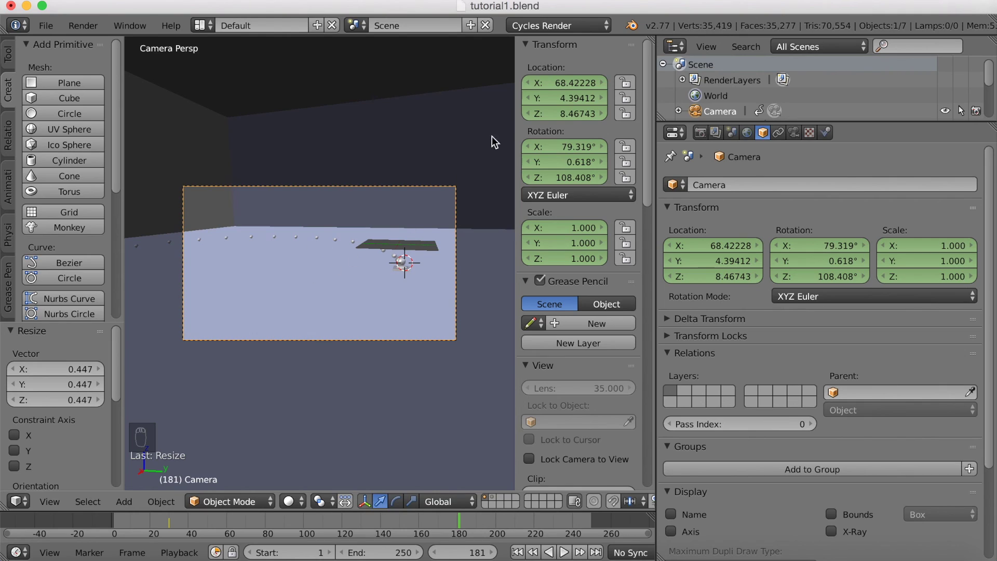
Step: Keyframe the camera's location, rotation and scale at frame 181
{"action": "key", "text": "i"}
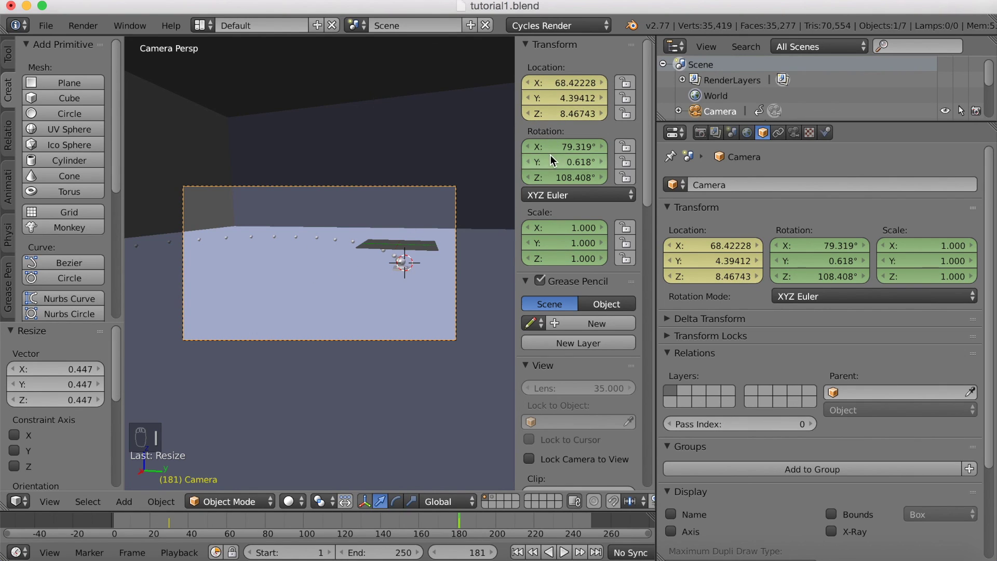
{"action": "key", "text": "i"}
{"action": "key", "text": "i"}
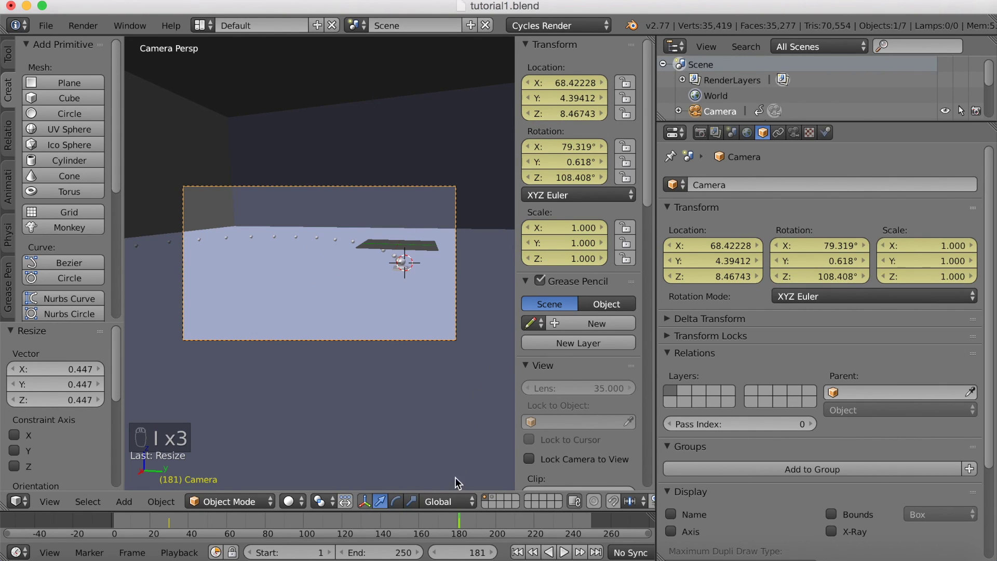
Step: At frame 250, fly the camera back and around to about X 105.6, Y -44.3, Z 20.7
{"action": "left_click_drag", "start_coordinate": [469, 525], "coordinate": [592, 520]}
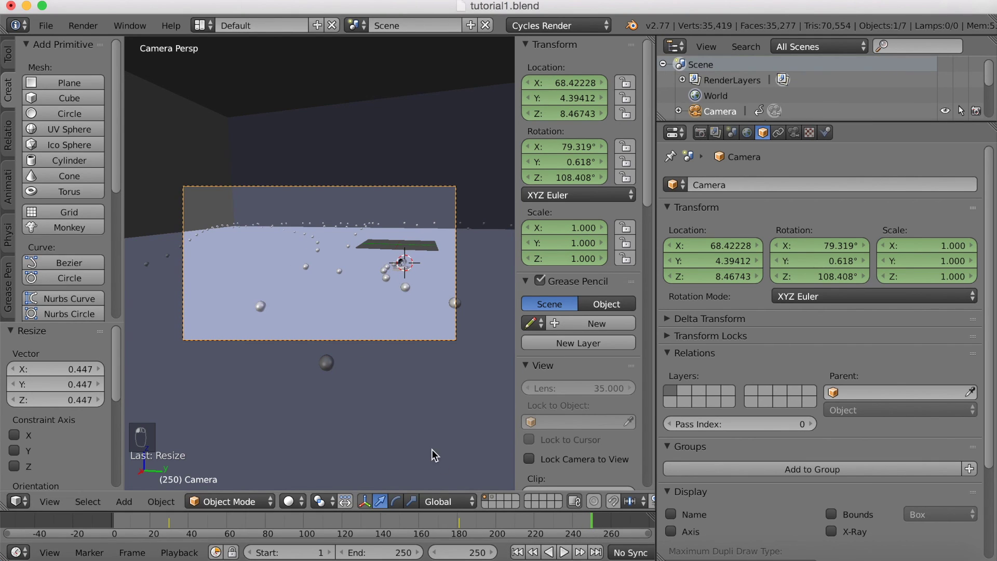
{"action": "key", "text": "shift+f"}
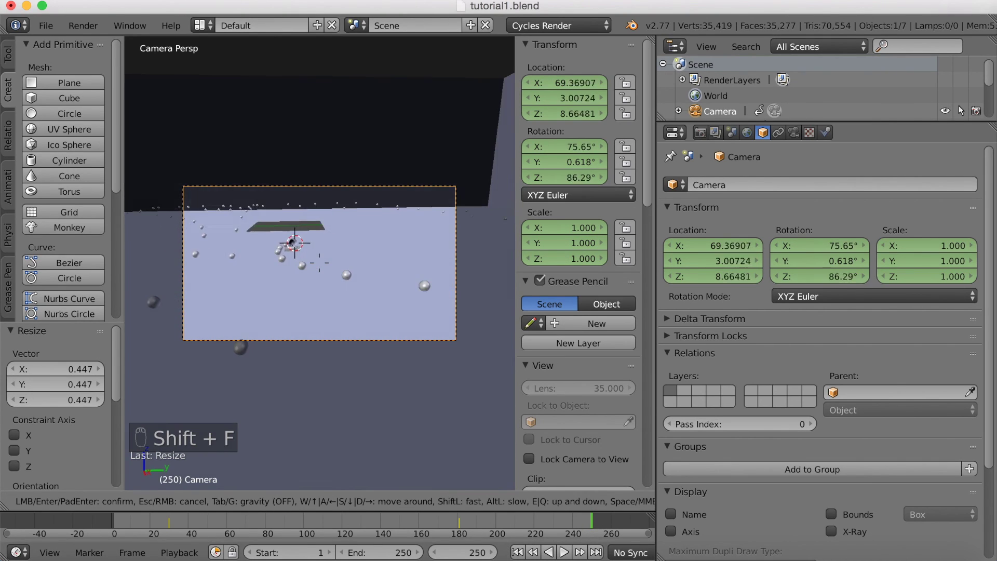
{"action": "key", "text": "s"}
{"action": "key", "text": "a"}
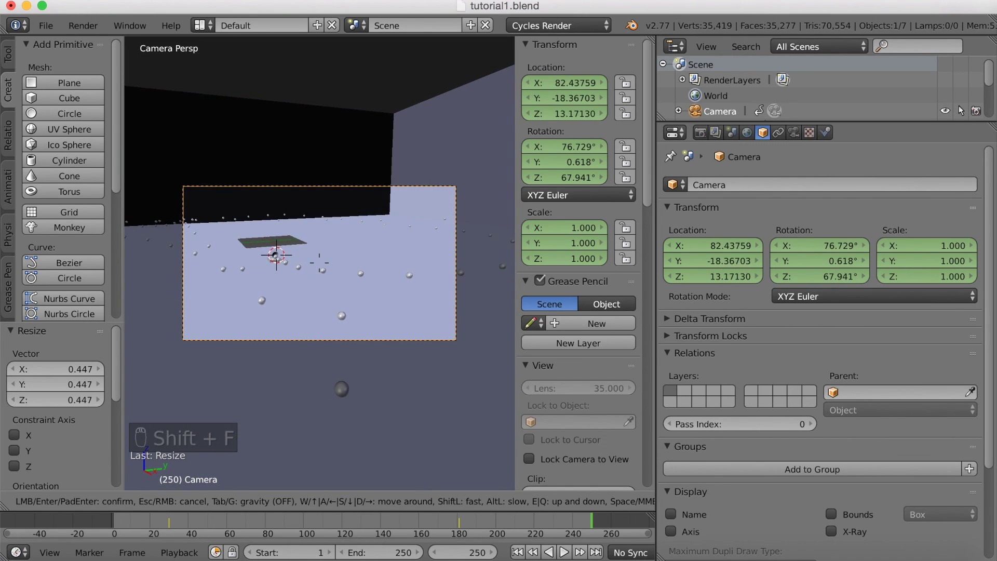
{"action": "key", "text": "s"}
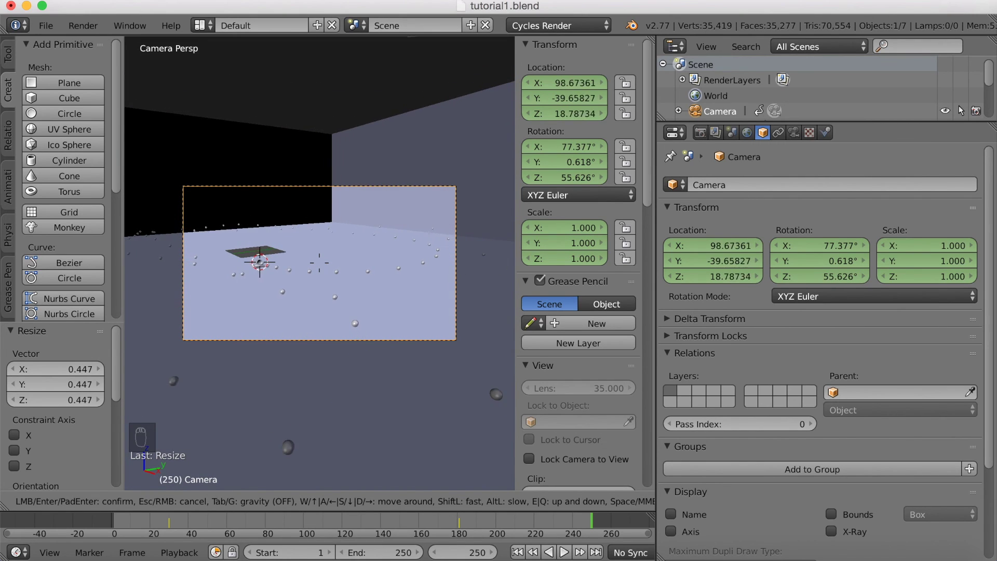
{"action": "key", "text": "s"}
{"action": "left_click", "coordinate": [319, 263]}
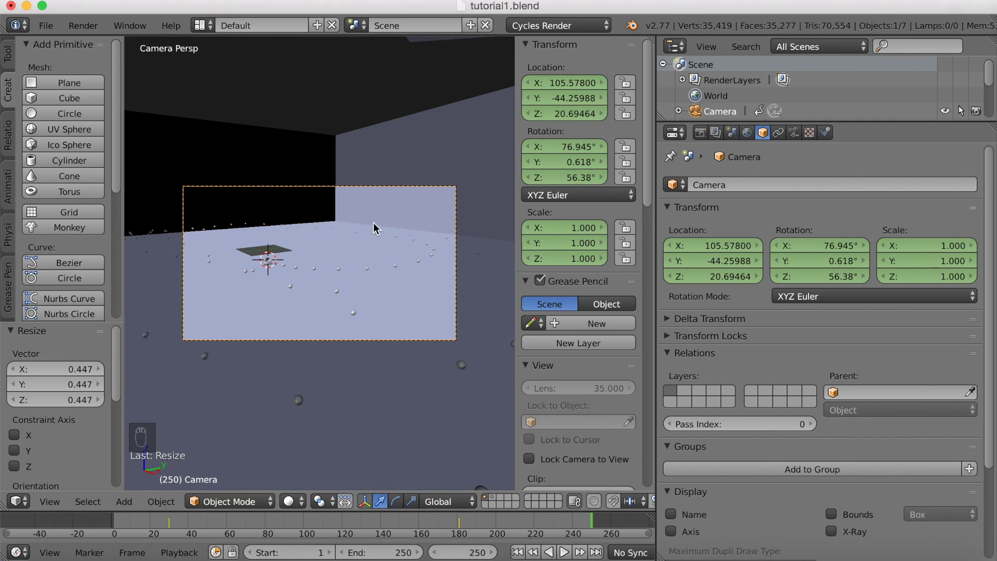
Step: Keyframe the camera's location, rotation and scale at frame 250
{"action": "key", "text": "i"}
{"action": "key", "text": "i"}
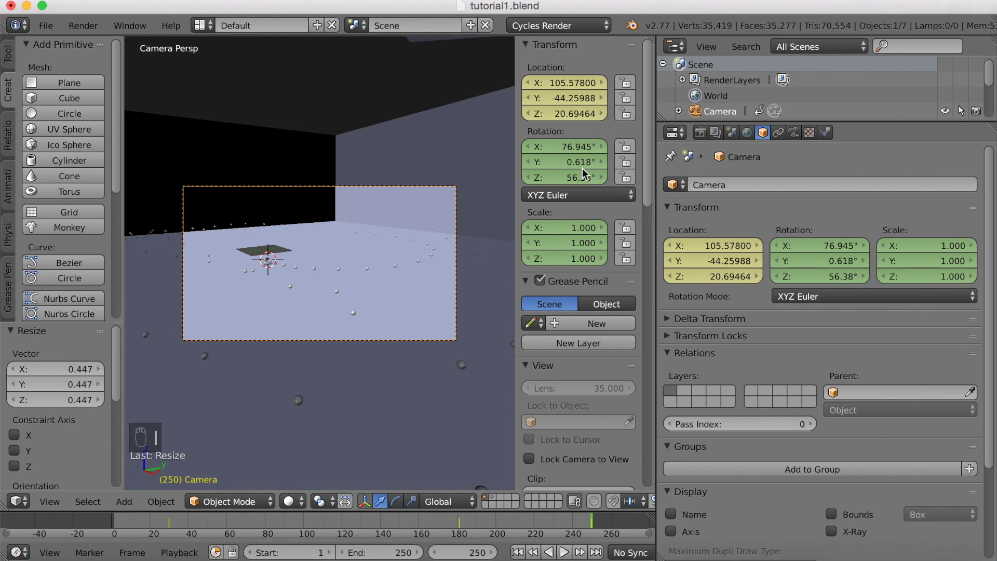
{"action": "key", "text": "i"}
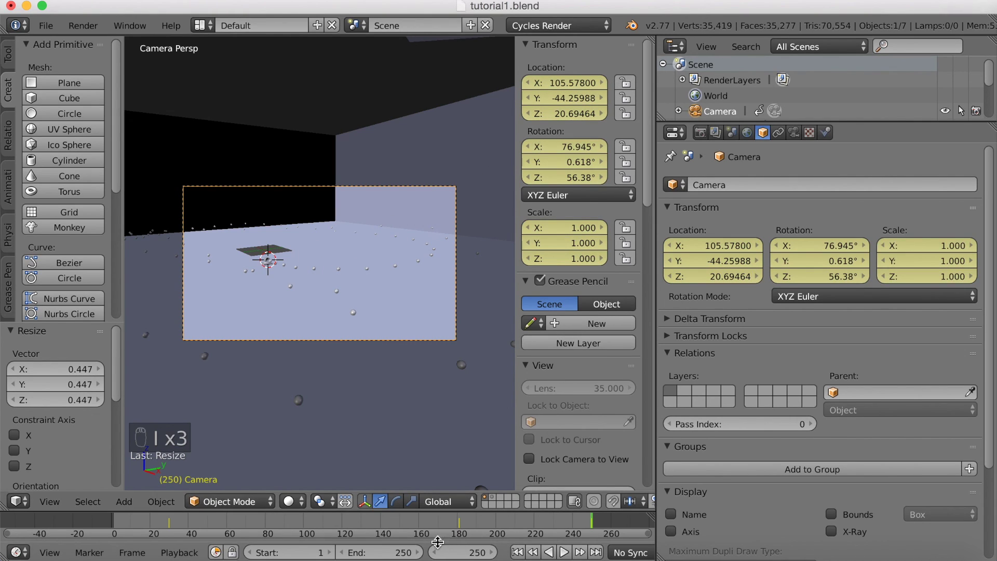
Step: Play the animation from frame 0 to check the camera movement, and stop it near frame 231
{"action": "left_click_drag", "start_coordinate": [410, 524], "coordinate": [103, 530]}
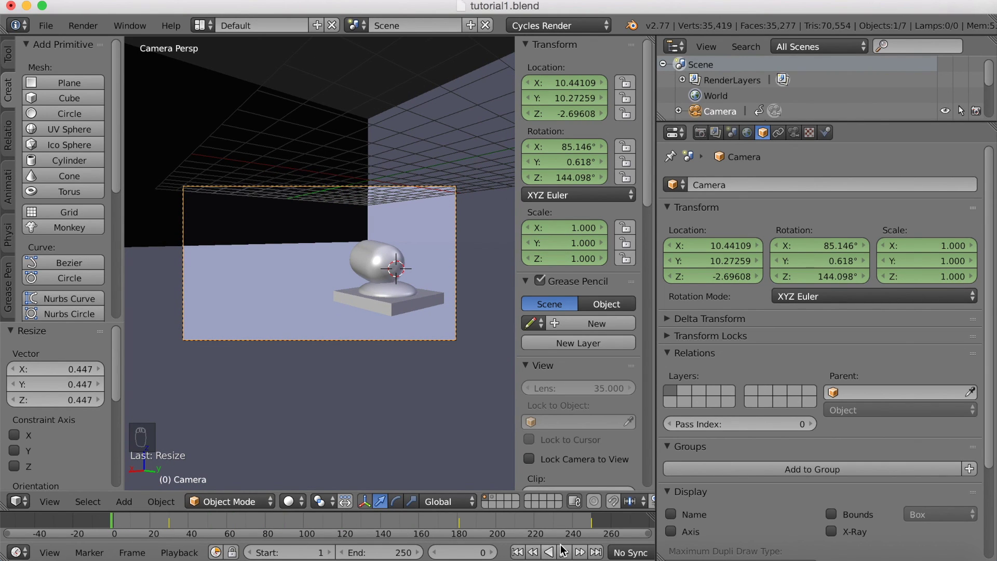
{"action": "left_click", "coordinate": [565, 551]}
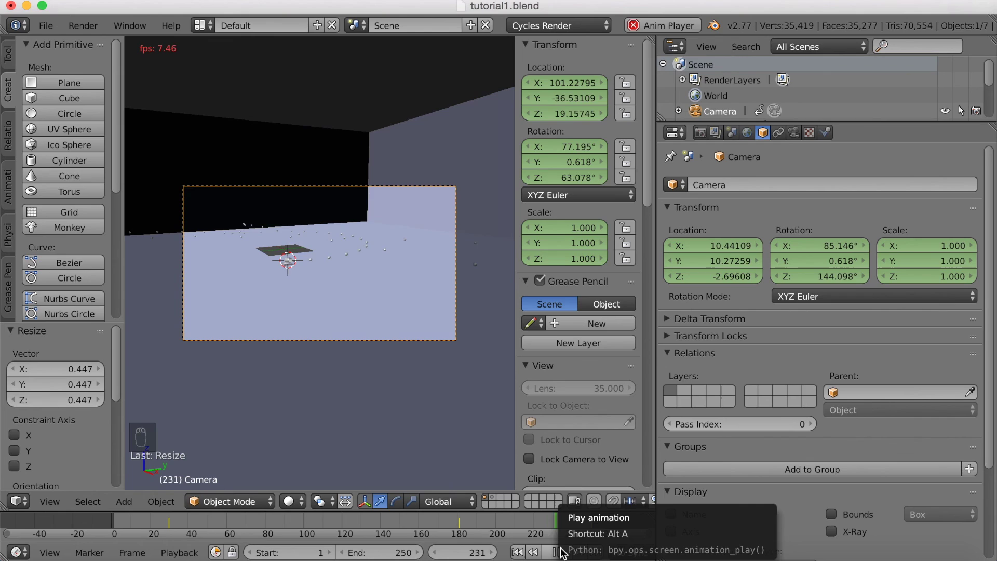
{"action": "left_click", "coordinate": [556, 552]}
Step: Delete the camera's scale, rotation and location keyframes at frame 181
{"action": "left_click_drag", "start_coordinate": [558, 526], "coordinate": [459, 529]}
{"action": "right_click", "coordinate": [551, 245]}
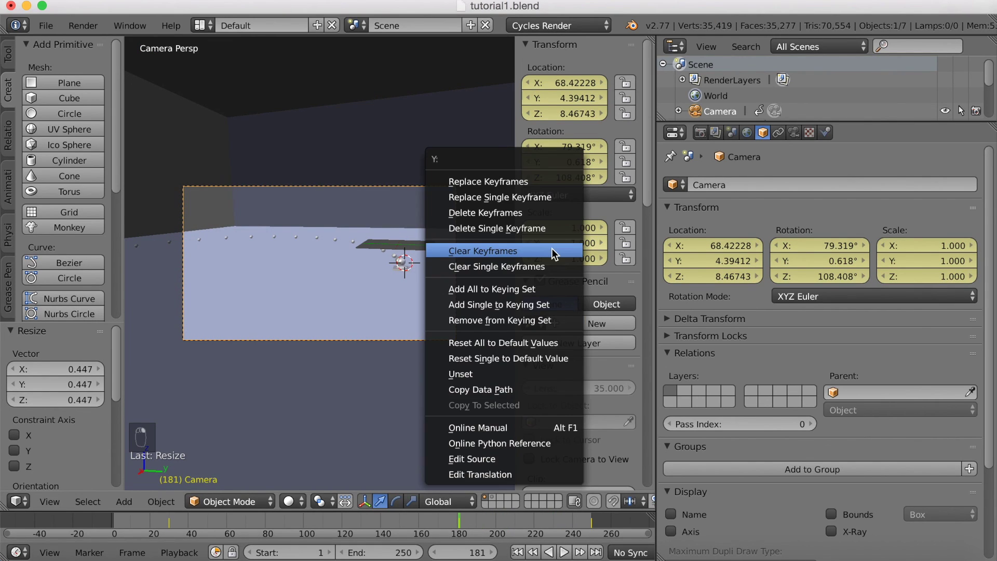
{"action": "left_click", "coordinate": [544, 217]}
{"action": "right_click", "coordinate": [561, 157]}
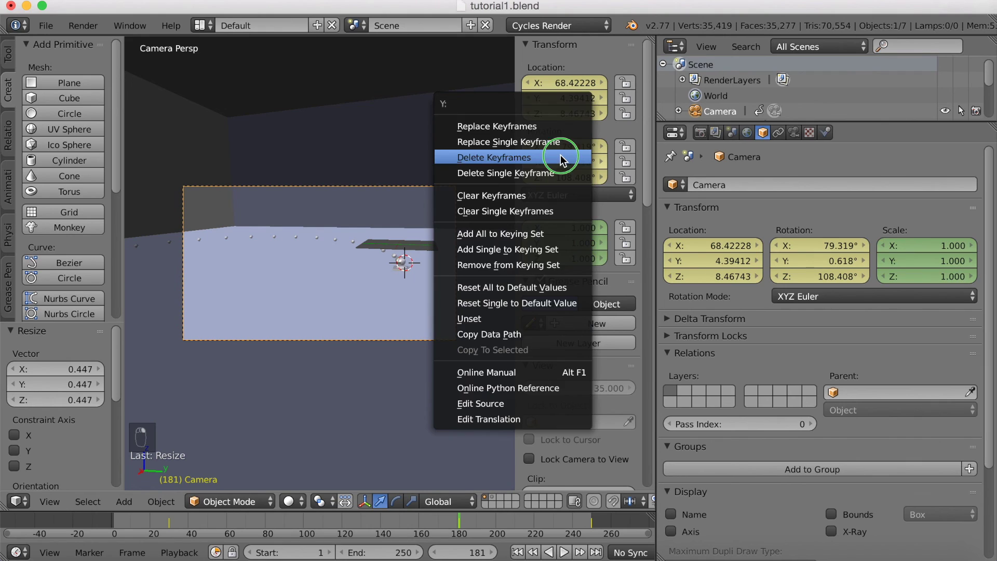
{"action": "left_click", "coordinate": [561, 157]}
{"action": "right_click", "coordinate": [562, 94]}
{"action": "left_click", "coordinate": [563, 94]}
Step: At frame 100, turn and fly the camera to about X 39.3, Y -1.9, Z 3.7 with the cannon in view
{"action": "left_click_drag", "start_coordinate": [456, 522], "coordinate": [296, 539]}
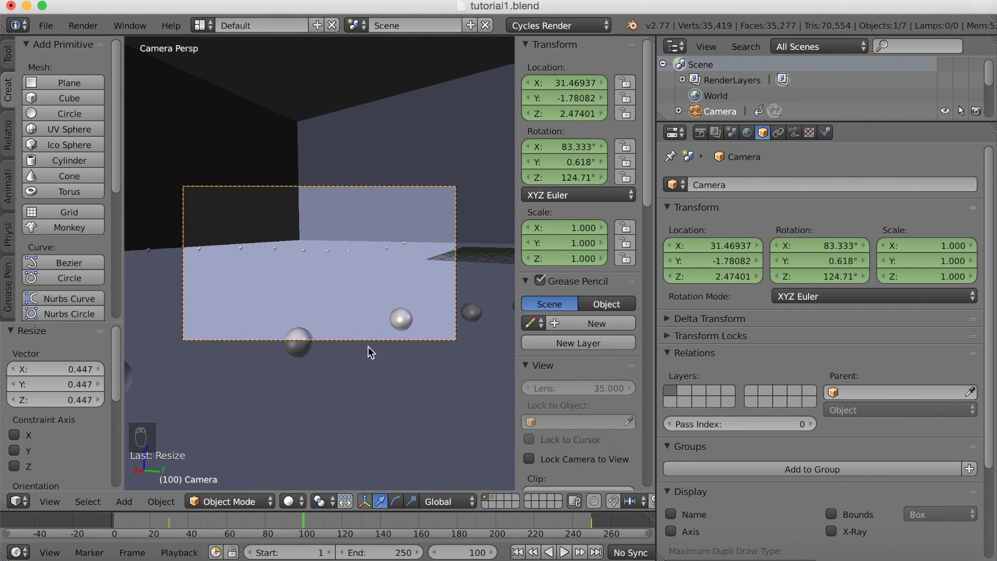
{"action": "key", "text": "shift+f"}
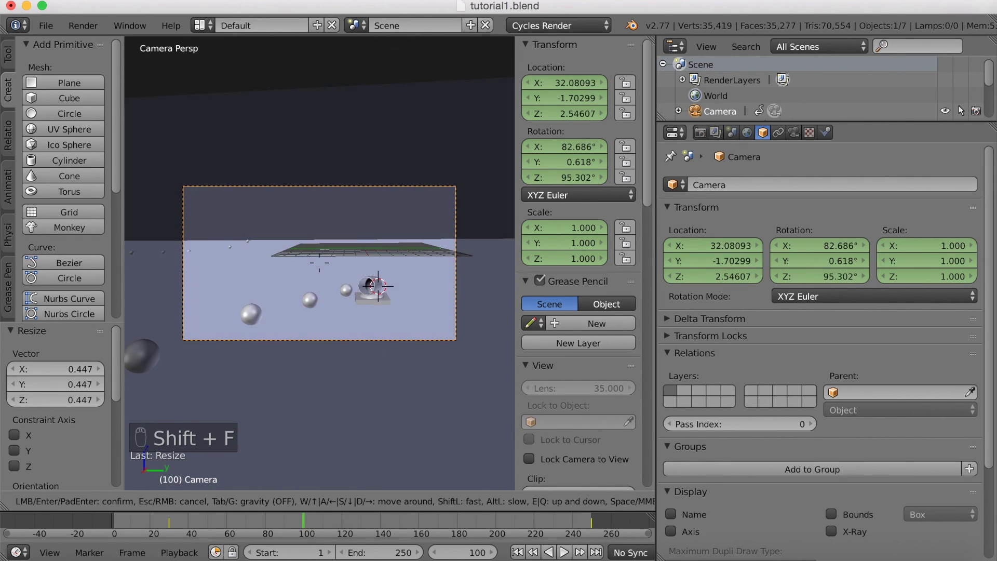
{"action": "key", "text": "s"}
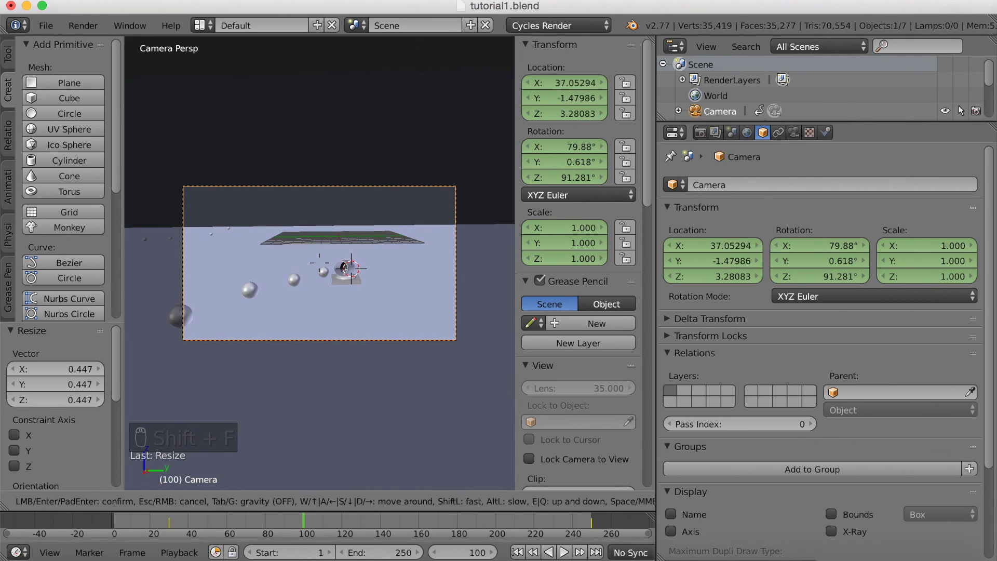
{"action": "key", "text": "a"}
{"action": "left_click", "coordinate": [320, 264]}
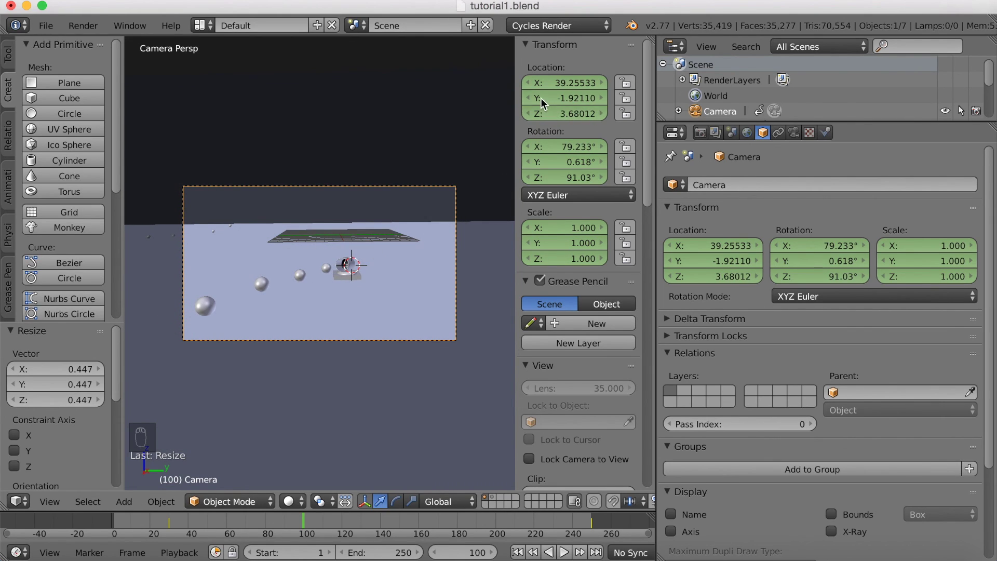
Step: Keyframe the camera's location, rotation and scale at frame 100, and return the timeline to frame 35
{"action": "key", "text": "i"}
{"action": "key", "text": "i"}
{"action": "key", "text": "i"}
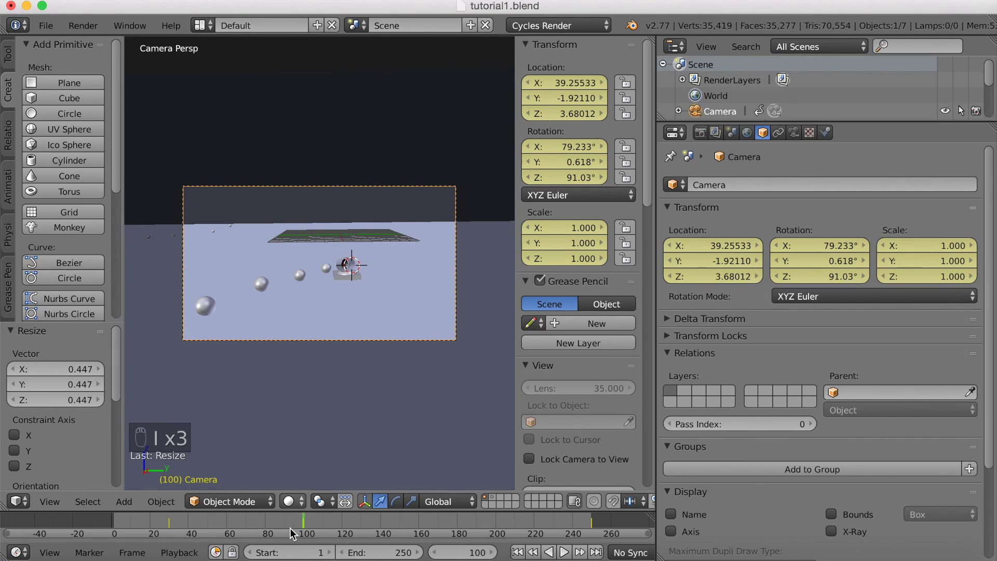
{"action": "left_click_drag", "start_coordinate": [301, 521], "coordinate": [178, 522]}
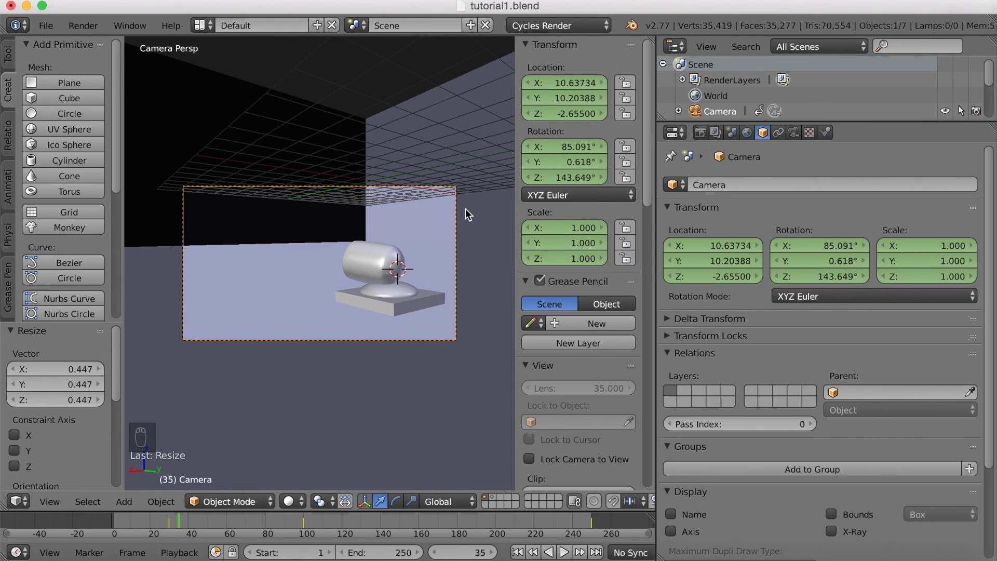
Step: Set the render resolution scale to 100% and the frame rate to 30 fps
{"action": "left_click", "coordinate": [701, 133]}
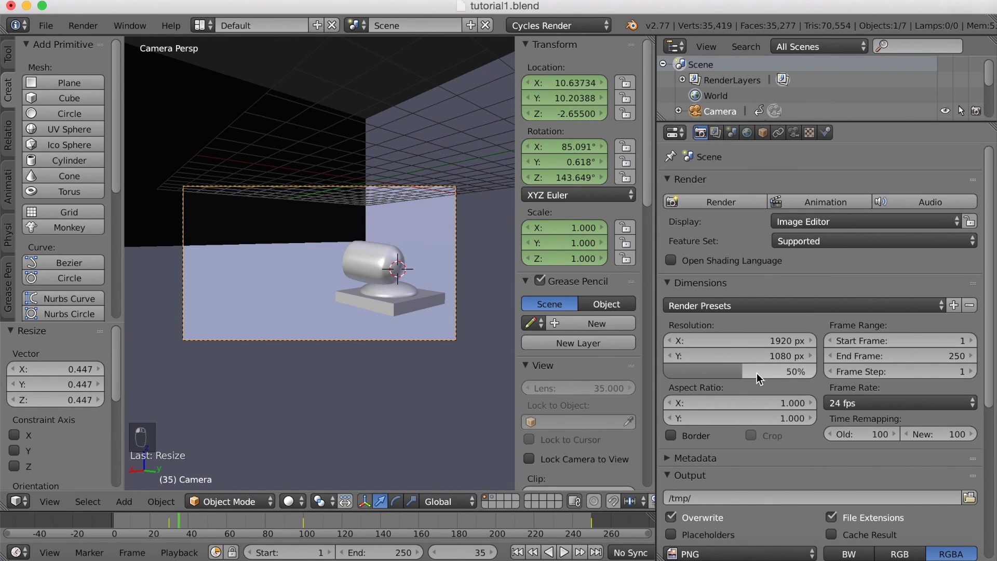
{"action": "left_click_drag", "start_coordinate": [736, 375], "coordinate": [805, 375]}
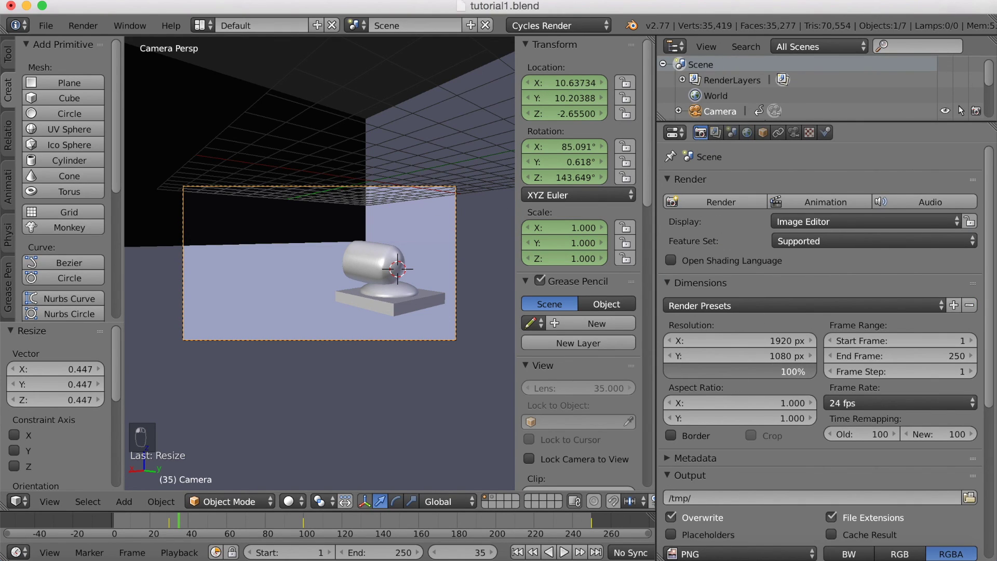
{"action": "left_click", "coordinate": [844, 404]}
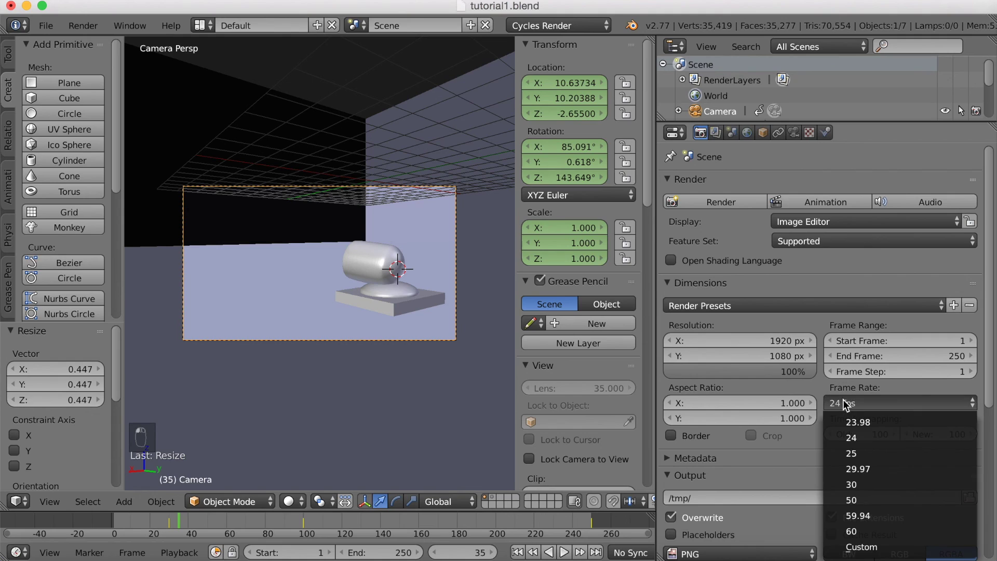
{"action": "left_click", "coordinate": [839, 478]}
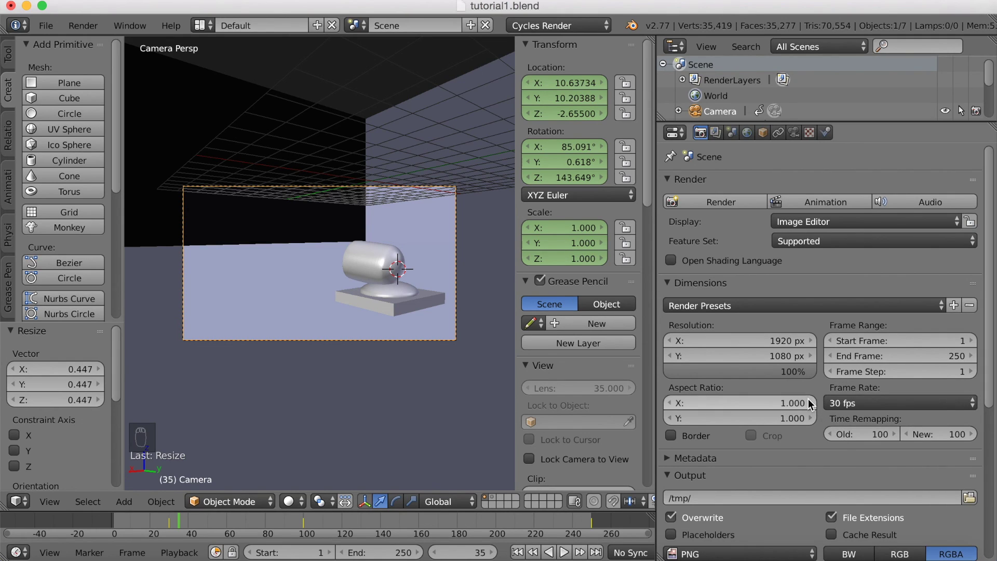
Step: Browse for the render output location and create a folder named "tut can" in Documents/Blender filer/tmp
{"action": "scroll", "coordinate": [793, 386], "scroll_direction": "down", "scroll_amount": 5}
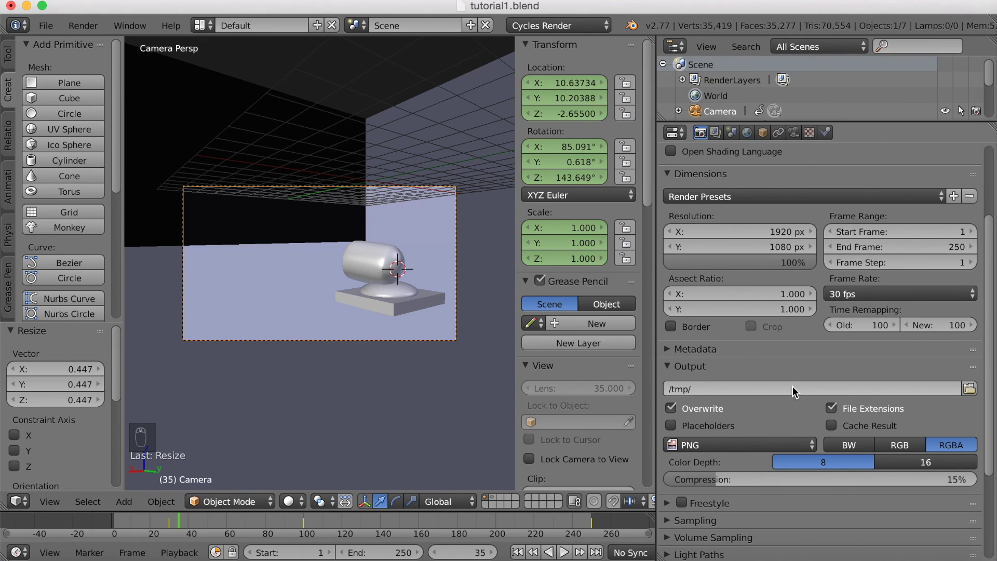
{"action": "scroll", "coordinate": [793, 386], "scroll_direction": "down", "scroll_amount": 5}
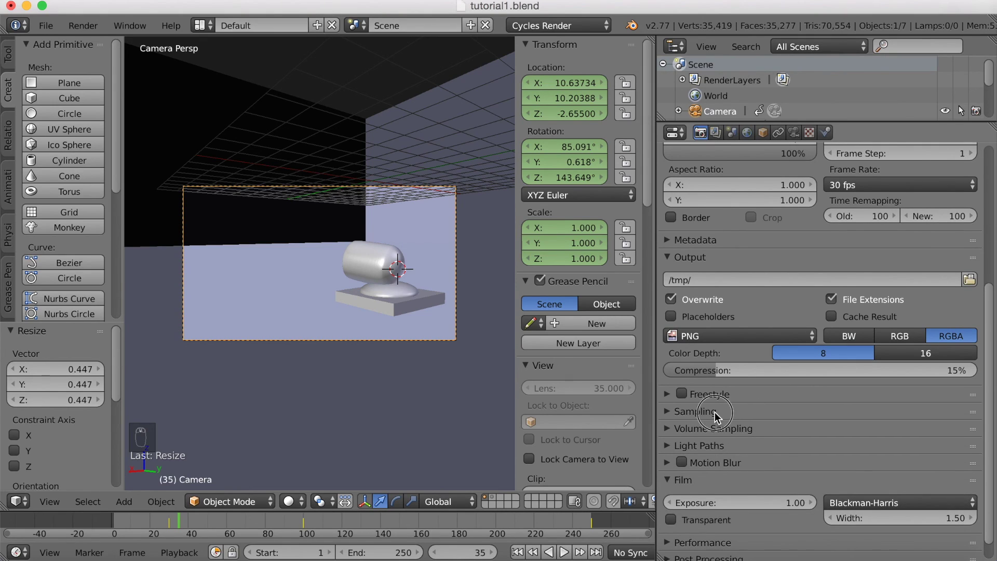
{"action": "left_click", "coordinate": [714, 412]}
{"action": "left_click", "coordinate": [715, 412]}
{"action": "left_click", "coordinate": [969, 279]}
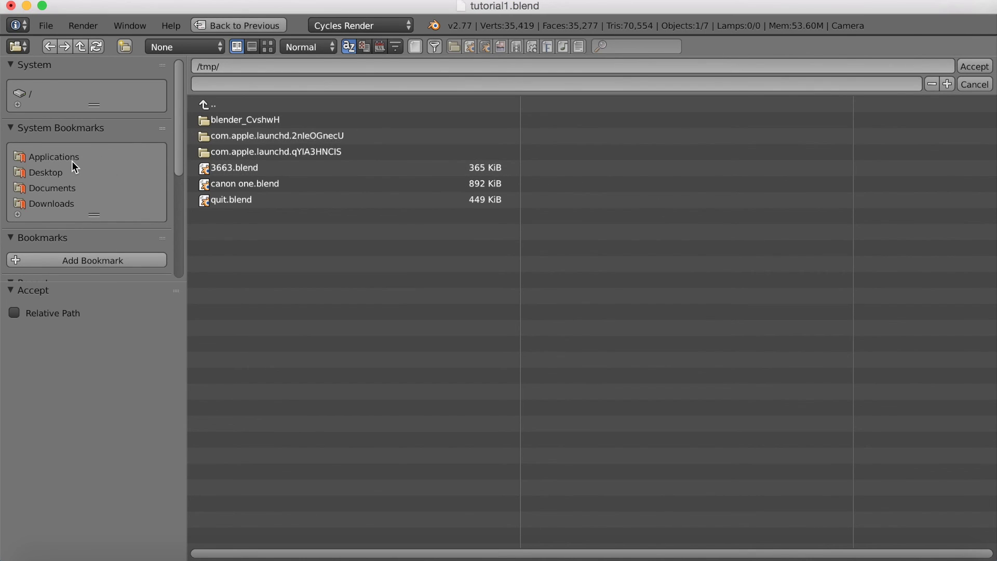
{"action": "left_click", "coordinate": [54, 188]}
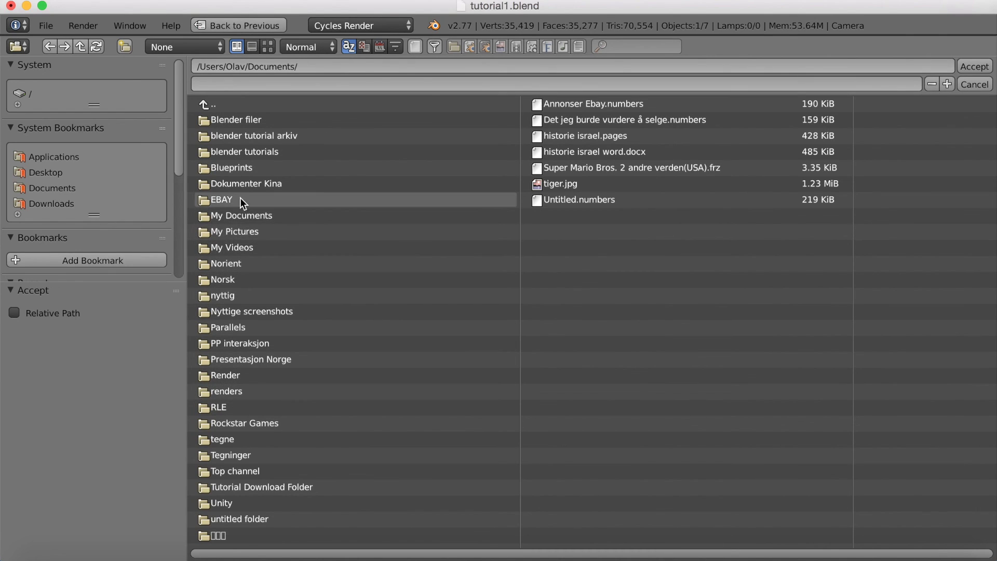
{"action": "left_click", "coordinate": [251, 122]}
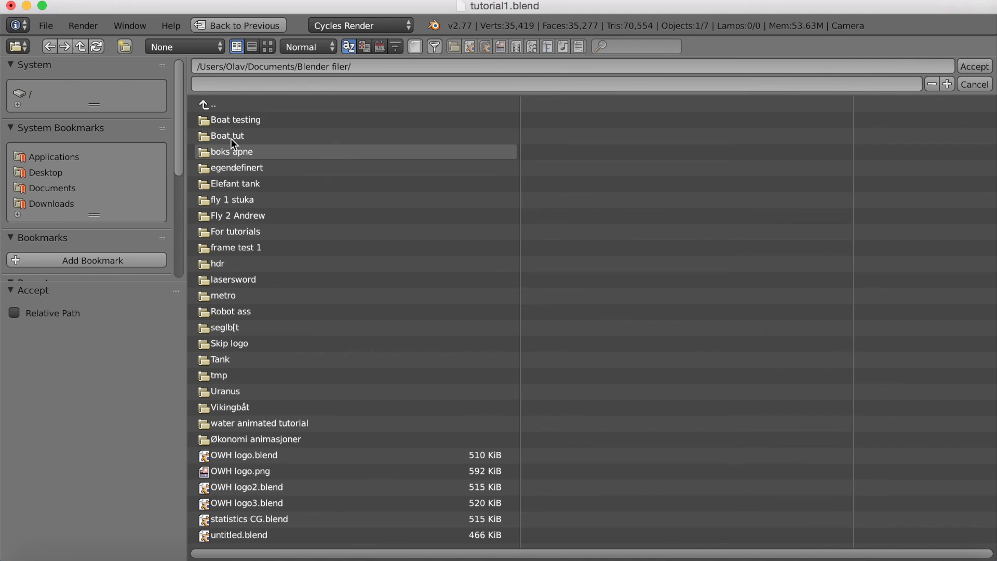
{"action": "left_click", "coordinate": [234, 371]}
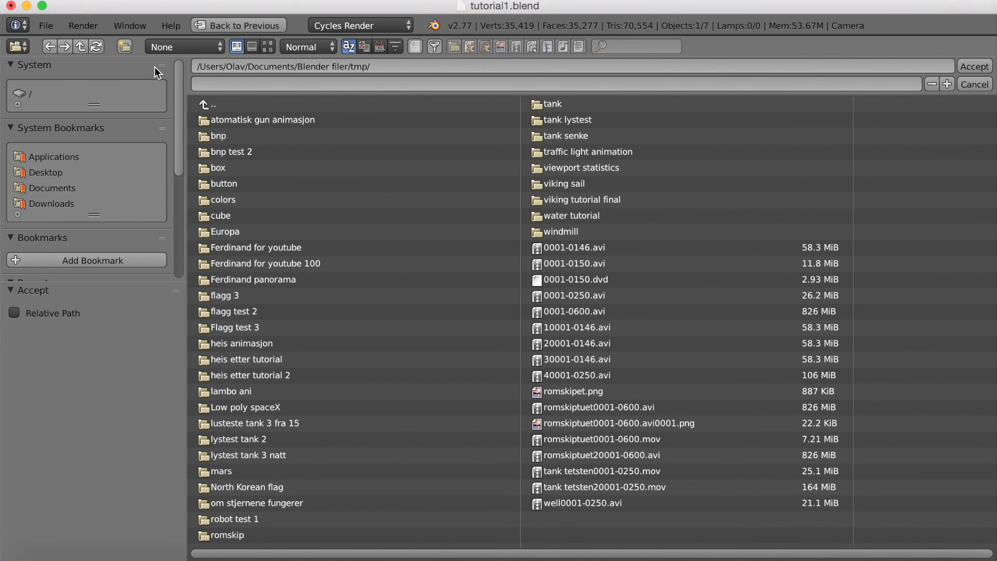
{"action": "left_click", "coordinate": [124, 47]}
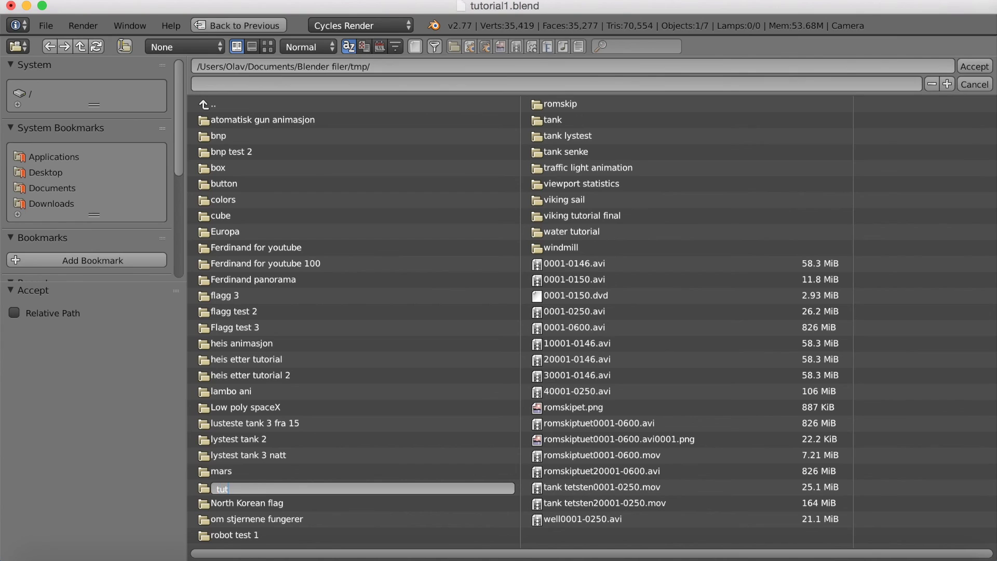
{"action": "key", "text": "Return"}
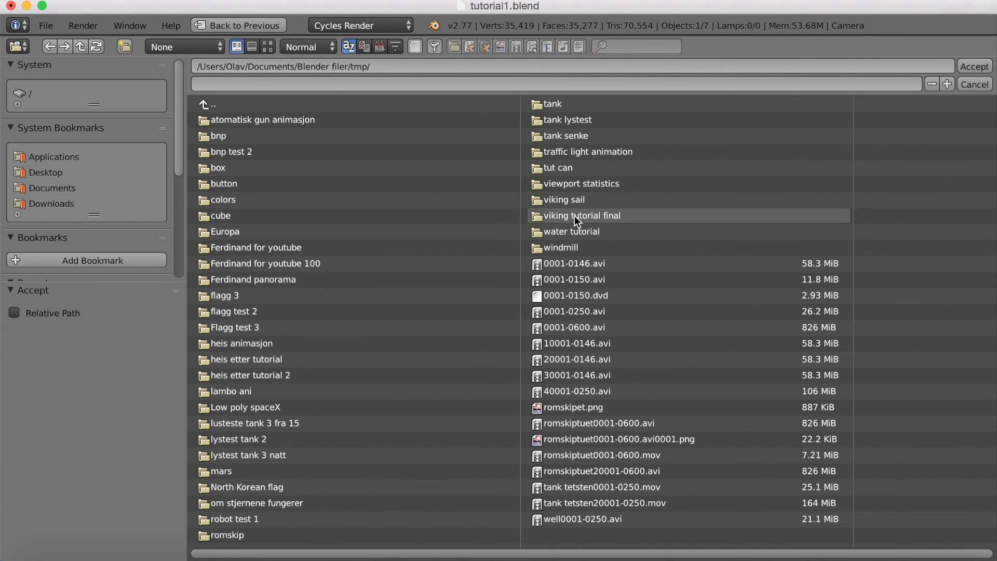
Step: Set the render output to the "tut can" folder with the file name "animation"
{"action": "left_click", "coordinate": [560, 168]}
{"action": "left_click", "coordinate": [249, 85]}
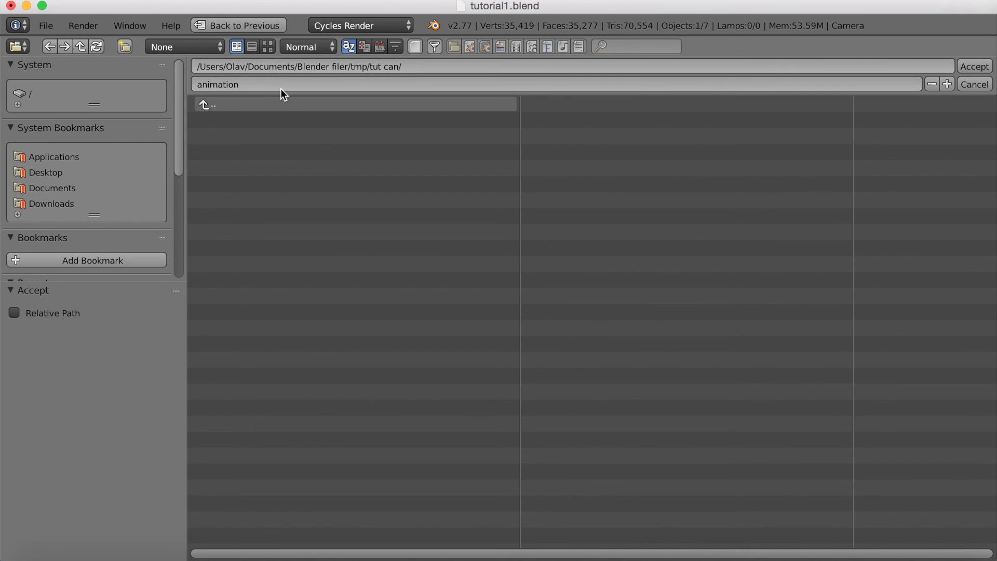
{"action": "key", "text": "Return"}
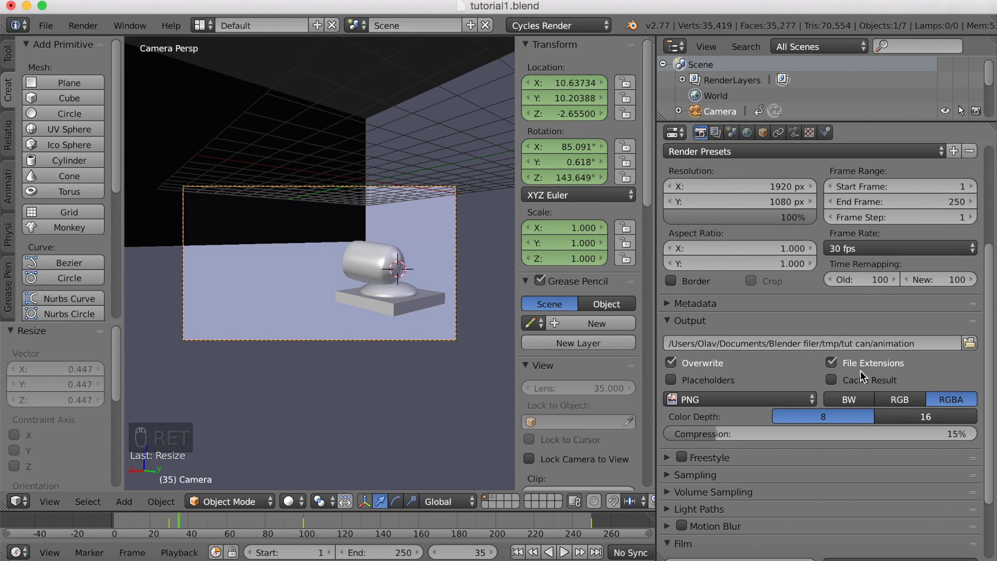
Step: Preview the cannon through the camera in rendered viewport shading
{"action": "scroll", "coordinate": [864, 375], "scroll_direction": "up", "scroll_amount": 6}
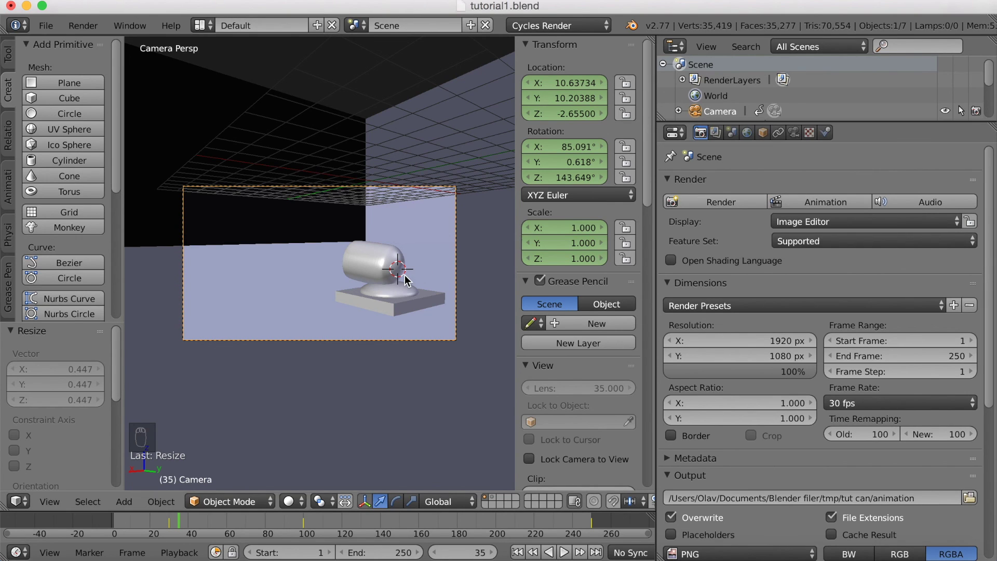
{"action": "key", "text": "shift+z"}
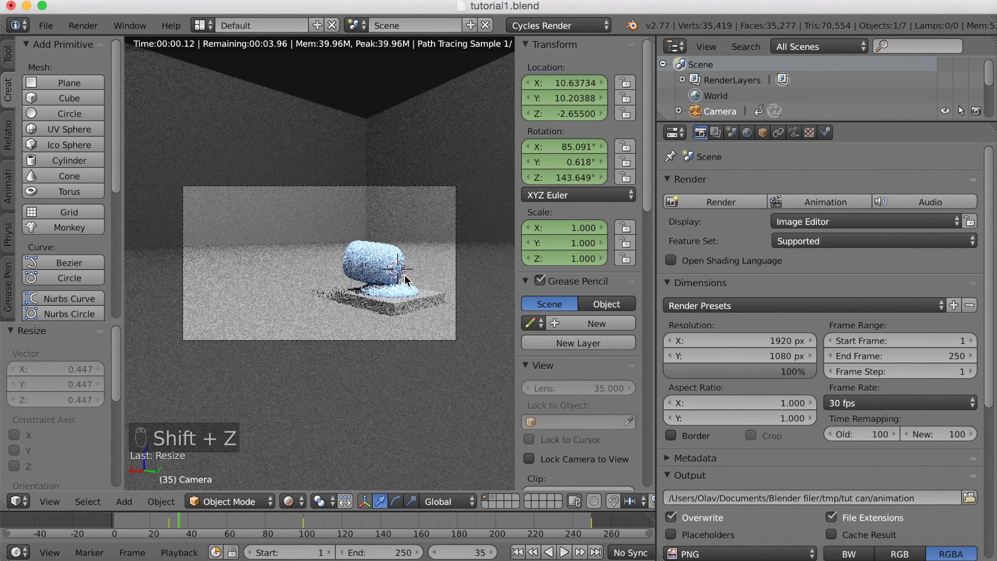
Step: Give the surrounding box a Glossy BSDF surface with roughness 0.470 and a light grey colour
{"action": "right_click", "coordinate": [421, 251]}
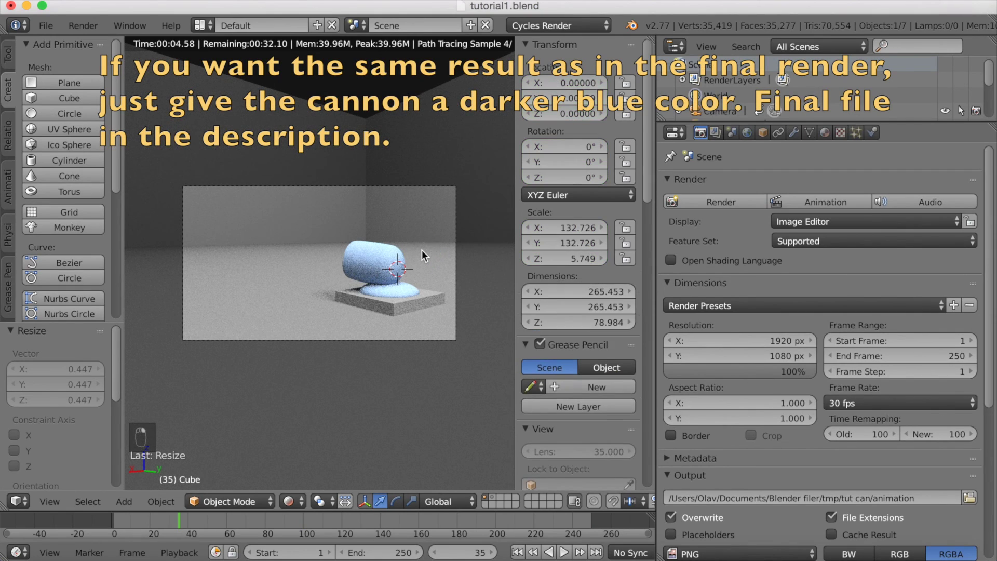
{"action": "left_click", "coordinate": [825, 133]}
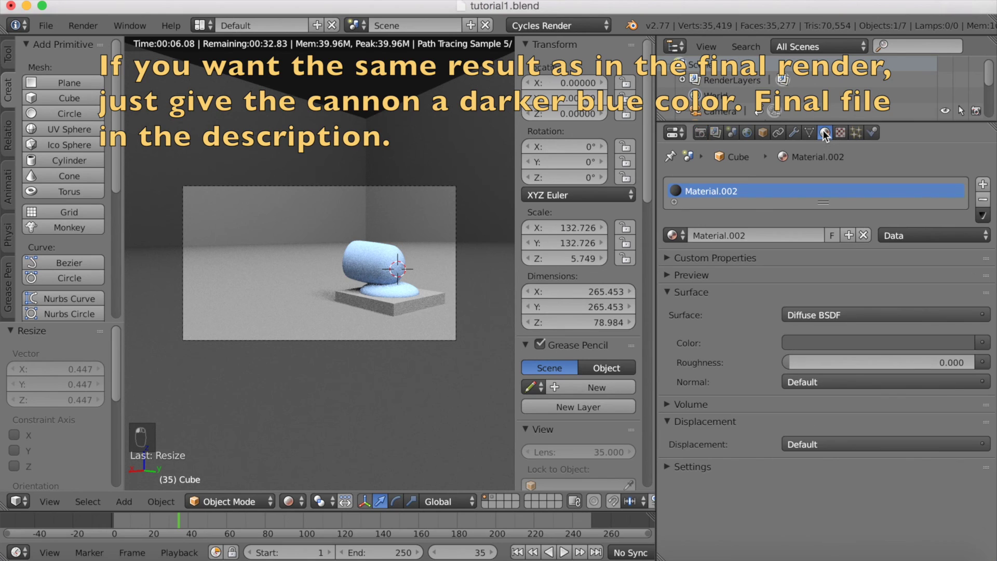
{"action": "left_click", "coordinate": [814, 312]}
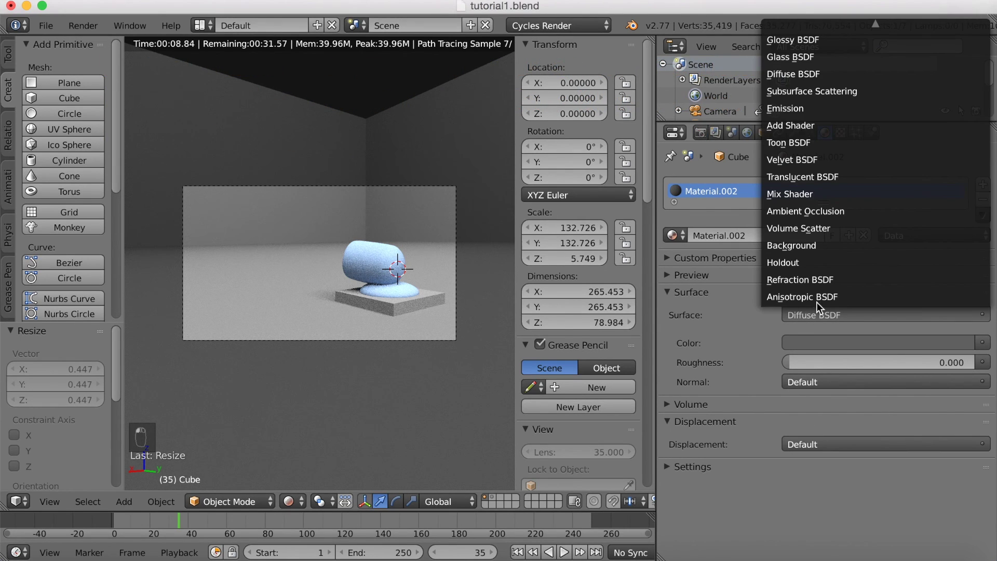
{"action": "left_click", "coordinate": [820, 42]}
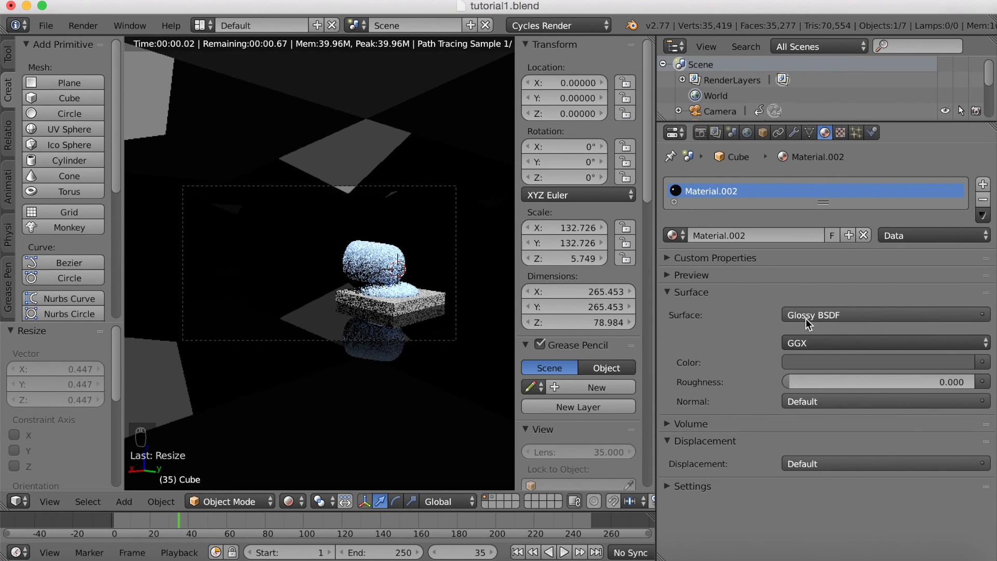
{"action": "left_click_drag", "start_coordinate": [821, 383], "coordinate": [911, 384]}
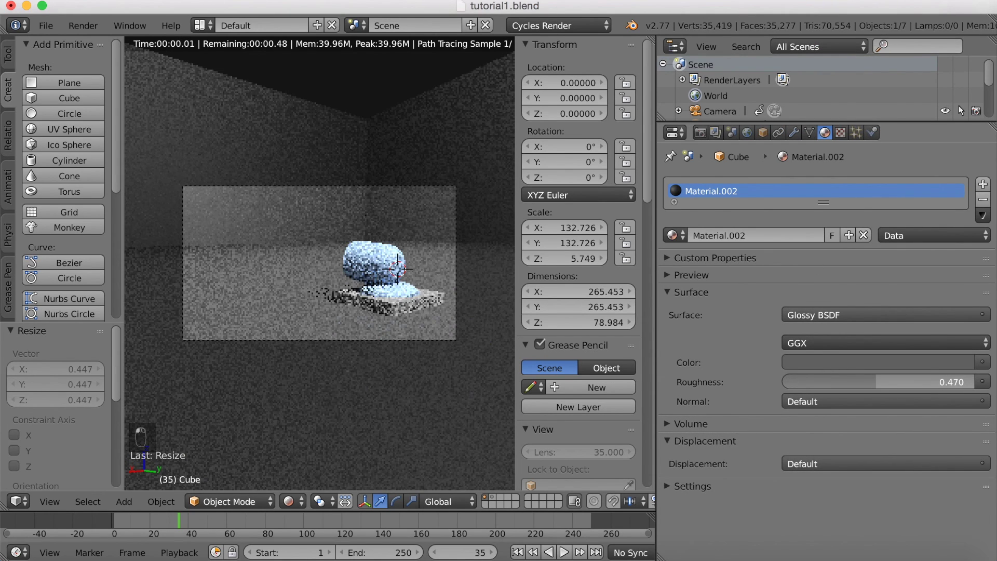
{"action": "left_click", "coordinate": [859, 363]}
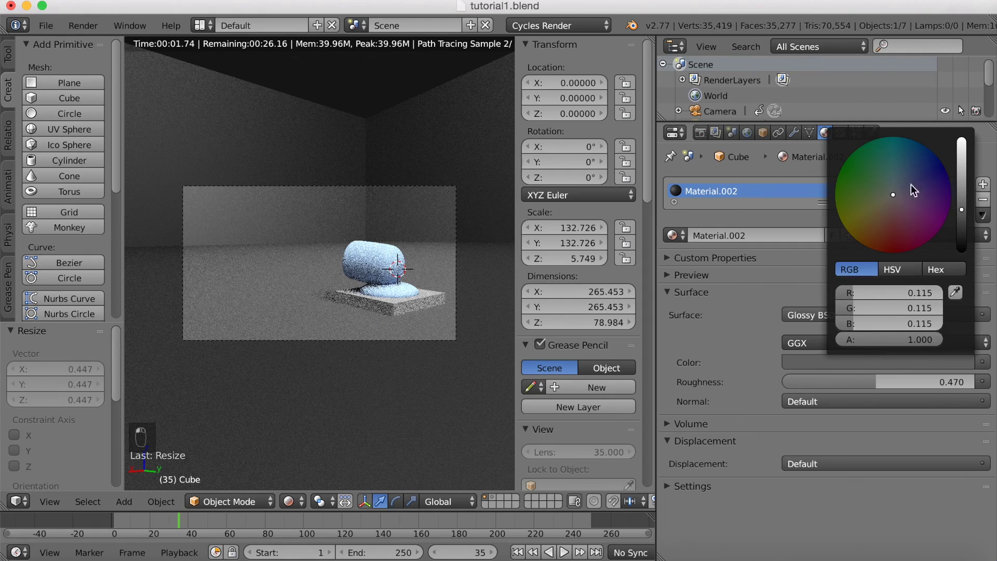
{"action": "left_click_drag", "start_coordinate": [962, 166], "coordinate": [962, 172]}
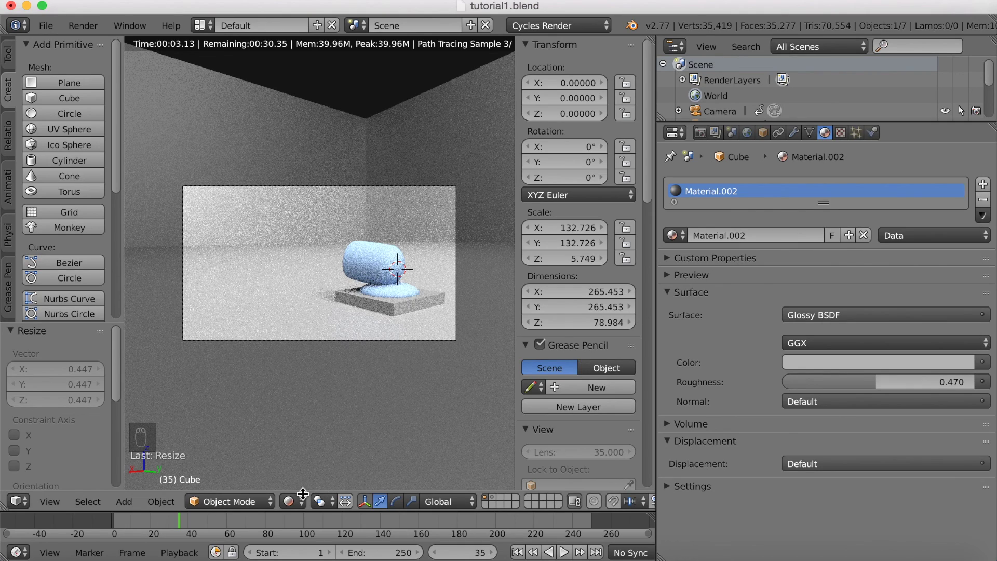
Step: Check the rendered camera view at frame 86 and frame 224 of the animation
{"action": "left_click_drag", "start_coordinate": [217, 520], "coordinate": [270, 537]}
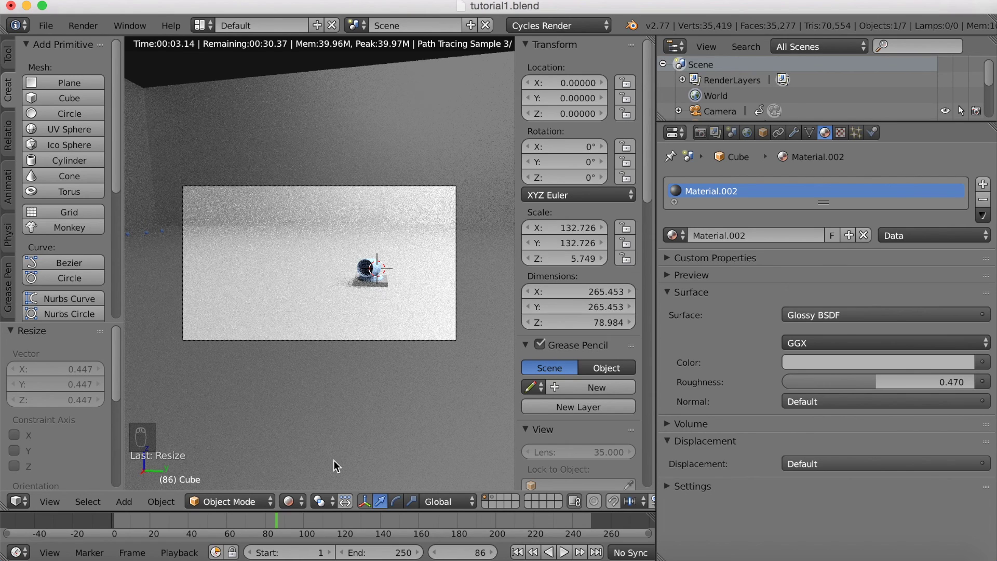
{"action": "left_click", "coordinate": [284, 519]}
{"action": "mouse_move", "coordinate": [284, 519]}
{"action": "left_mouse_down"}
{"action": "mouse_move", "coordinate": [397, 517]}
{"action": "mouse_move", "coordinate": [475, 540]}
{"action": "mouse_move", "coordinate": [544, 535]}
{"action": "left_mouse_up"}
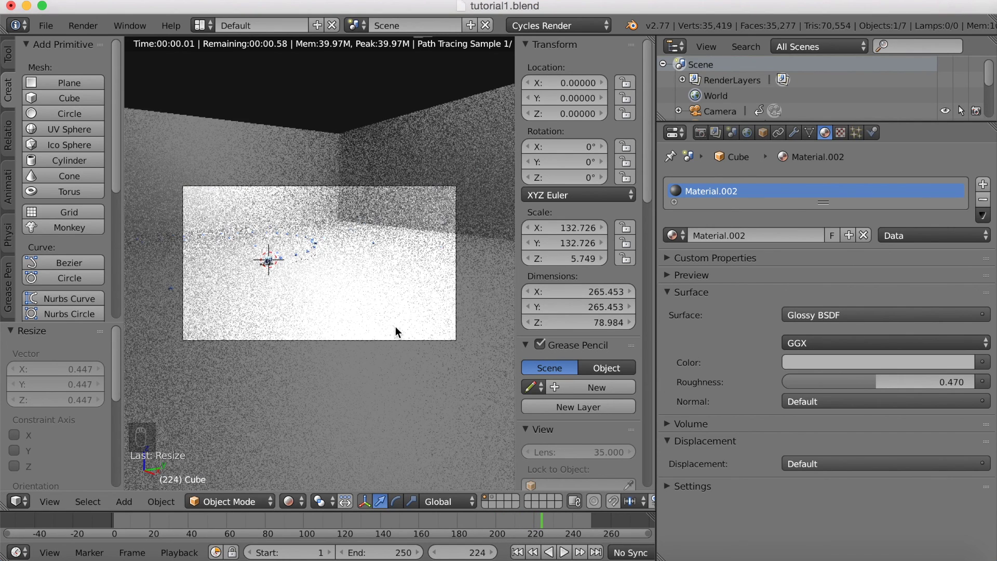
Step: Set the emission strength of the light plane above the cannon to 10, with the viewport in rendered shading
{"action": "key", "text": "shift+z"}
{"action": "middle_click_drag", "start_coordinate": [395, 326], "coordinate": [400, 271]}
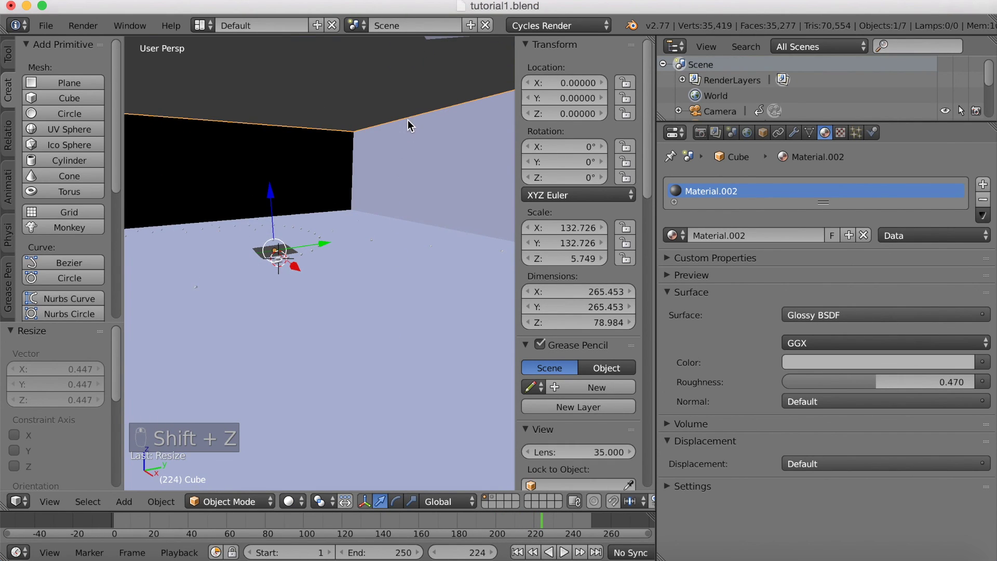
{"action": "scroll", "coordinate": [409, 122], "scroll_direction": "down", "scroll_amount": 3}
{"action": "right_click", "coordinate": [419, 81]}
{"action": "scroll", "coordinate": [391, 136], "scroll_direction": "up", "scroll_amount": 4}
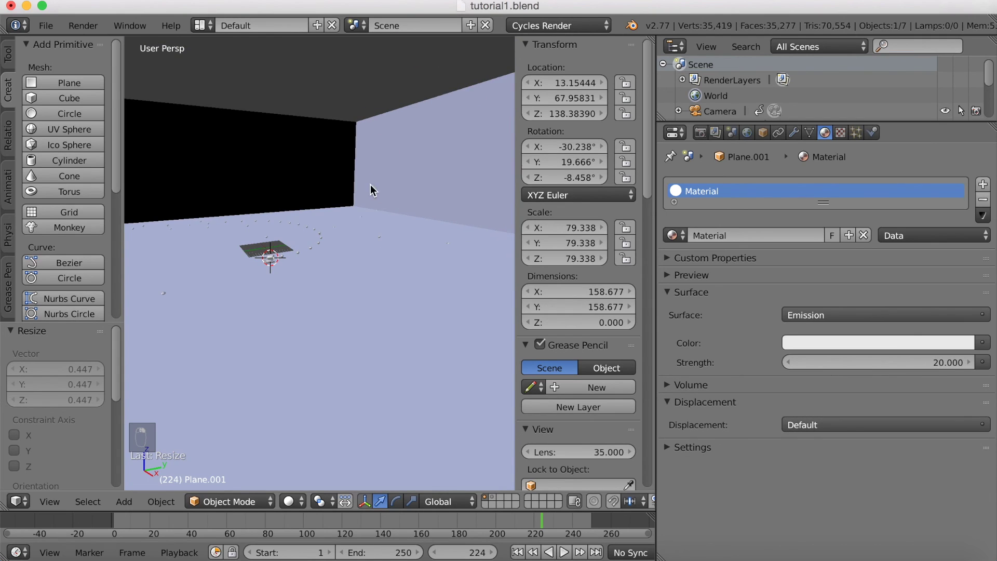
{"action": "left_click", "coordinate": [291, 501]}
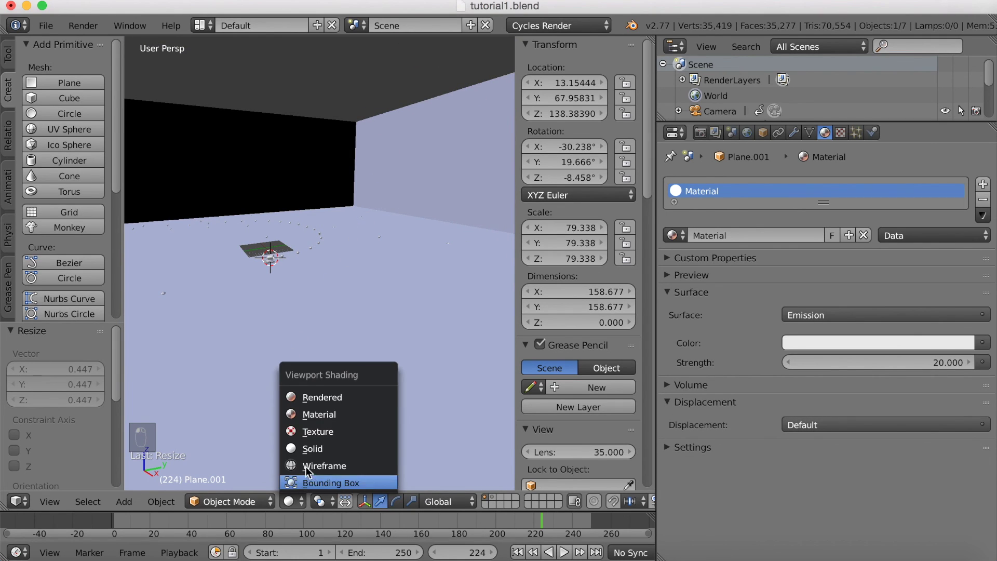
{"action": "left_click", "coordinate": [312, 393]}
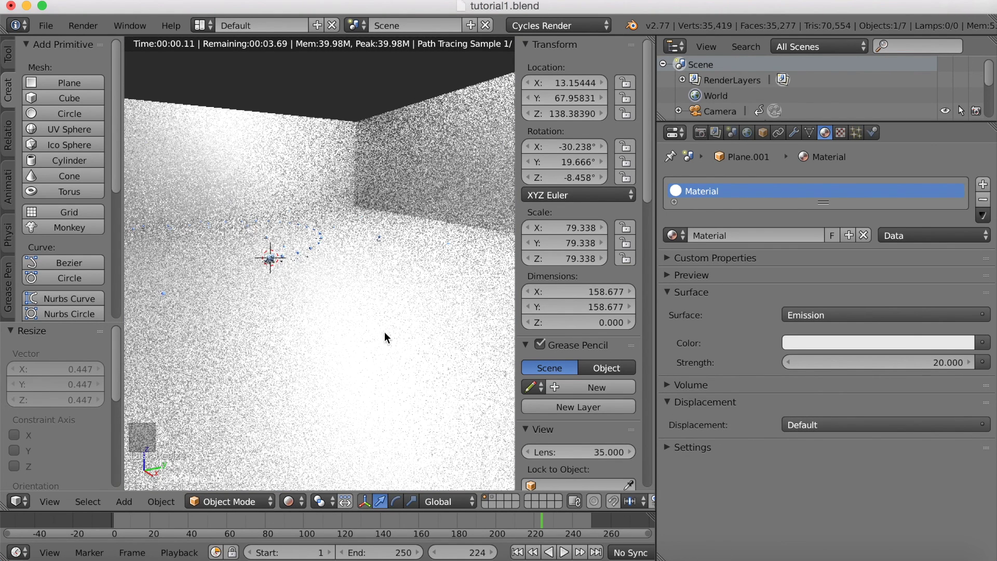
{"action": "left_click", "coordinate": [853, 361]}
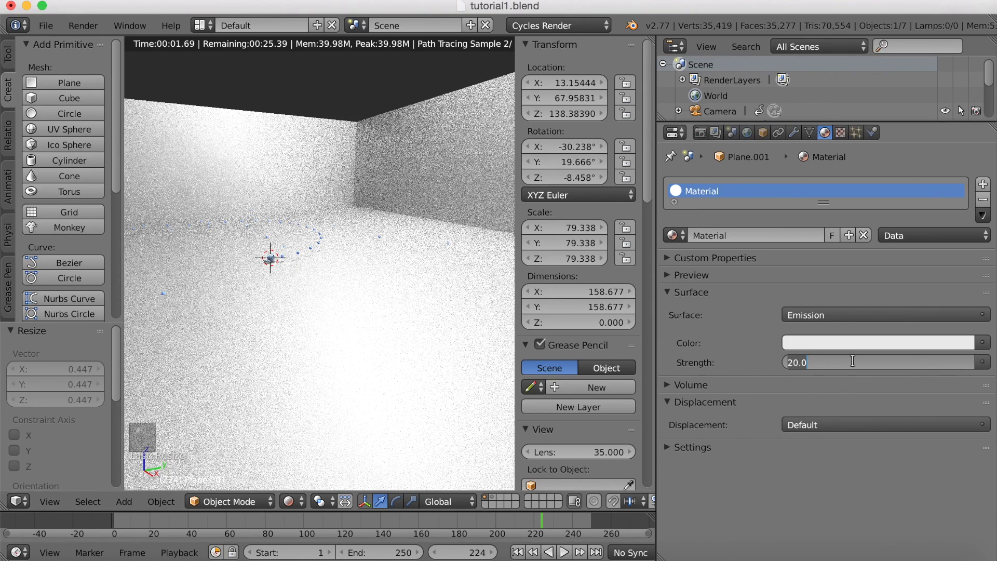
{"action": "type", "text": "10"}
{"action": "key", "text": "Return"}
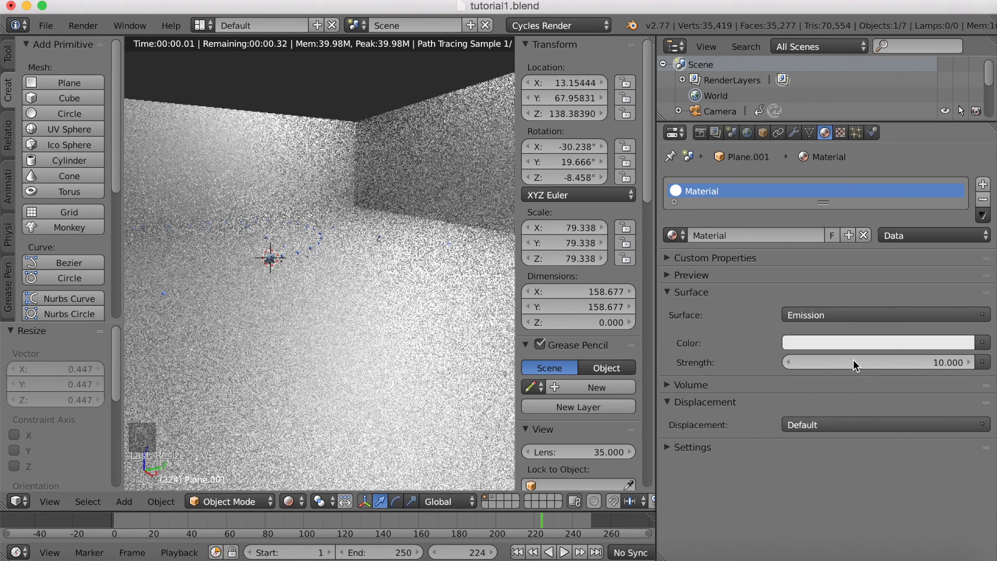
Step: Inspect the relit box, then play the animation from near its start through the camera in solid shading
{"action": "middle_click_drag", "start_coordinate": [255, 276], "coordinate": [187, 281]}
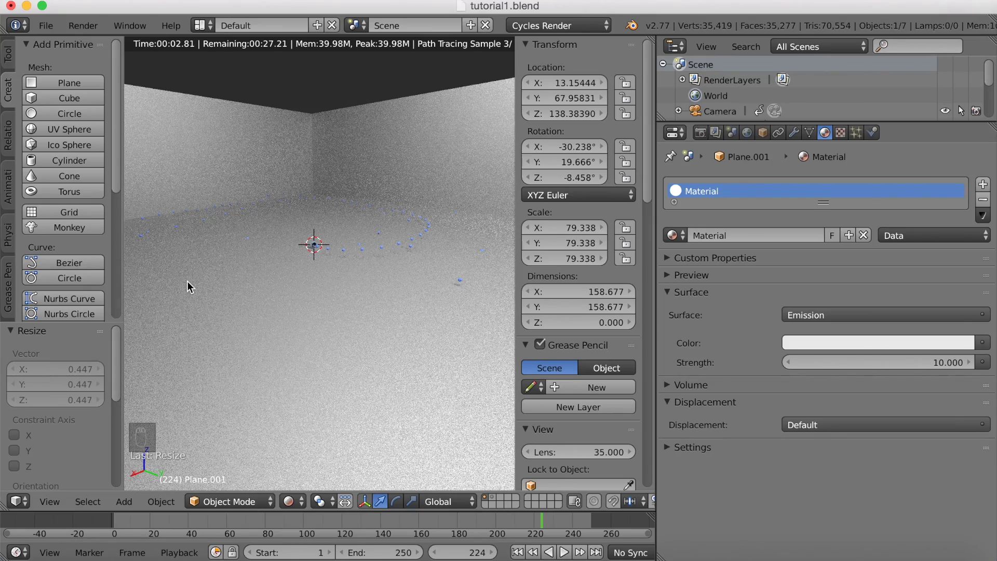
{"action": "key", "text": "KP_0"}
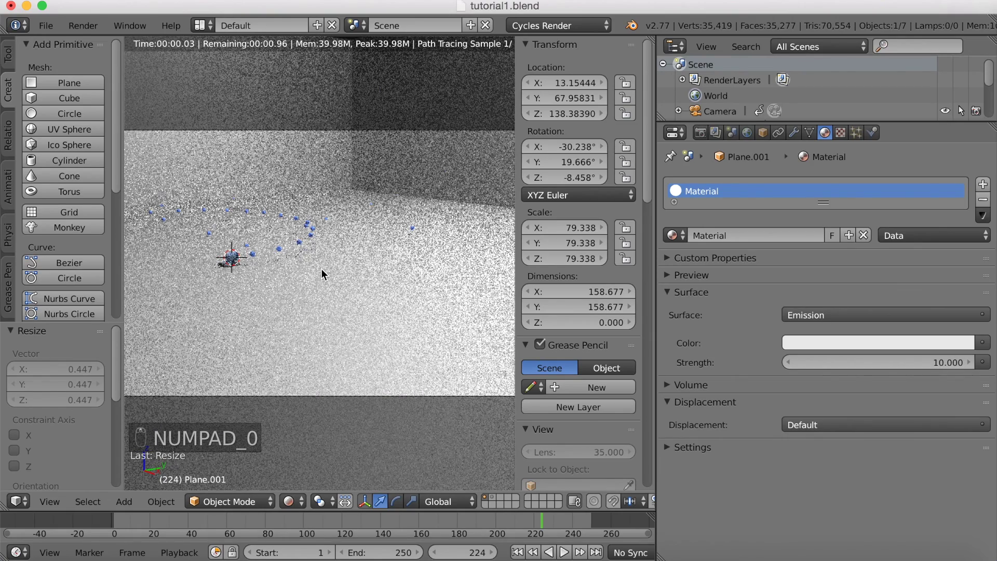
{"action": "left_click_drag", "start_coordinate": [375, 517], "coordinate": [109, 528]}
{"action": "key", "text": "shift+z"}
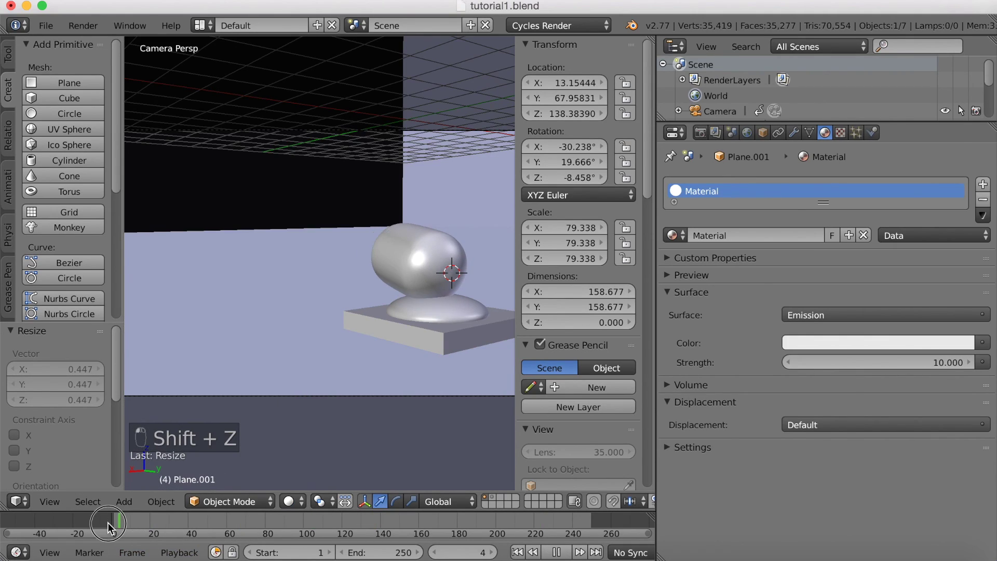
{"action": "left_click", "coordinate": [565, 553]}
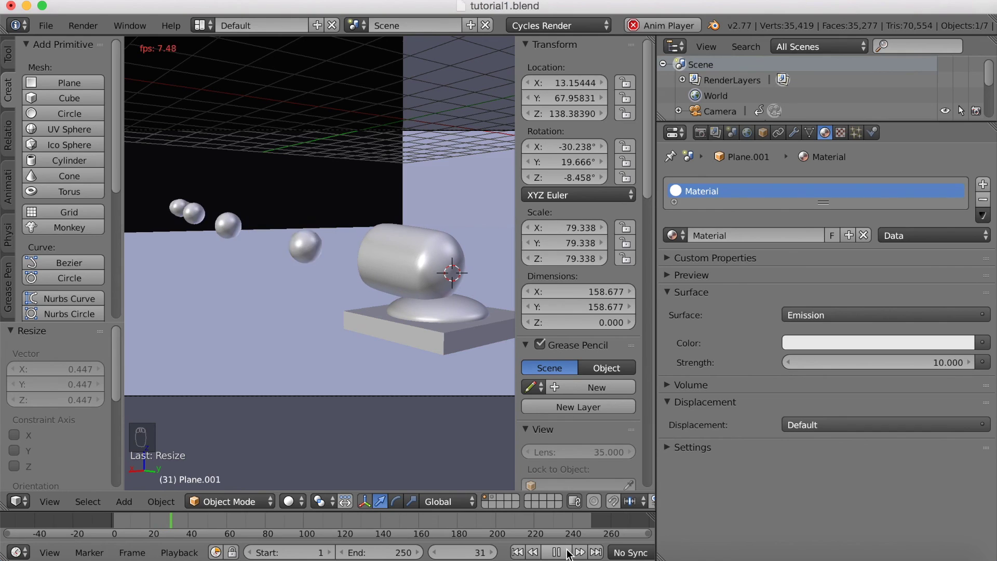
Step: Stop the playback at frame 34 and render that frame as a still image
{"action": "left_click", "coordinate": [563, 553]}
{"action": "scroll", "coordinate": [329, 359], "scroll_direction": "down", "scroll_amount": 2}
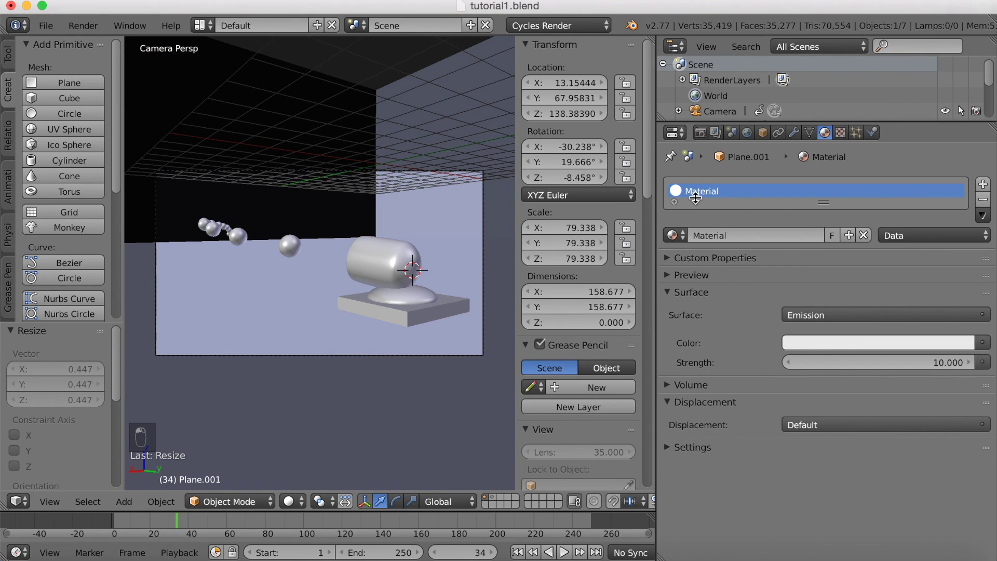
{"action": "left_click", "coordinate": [701, 133]}
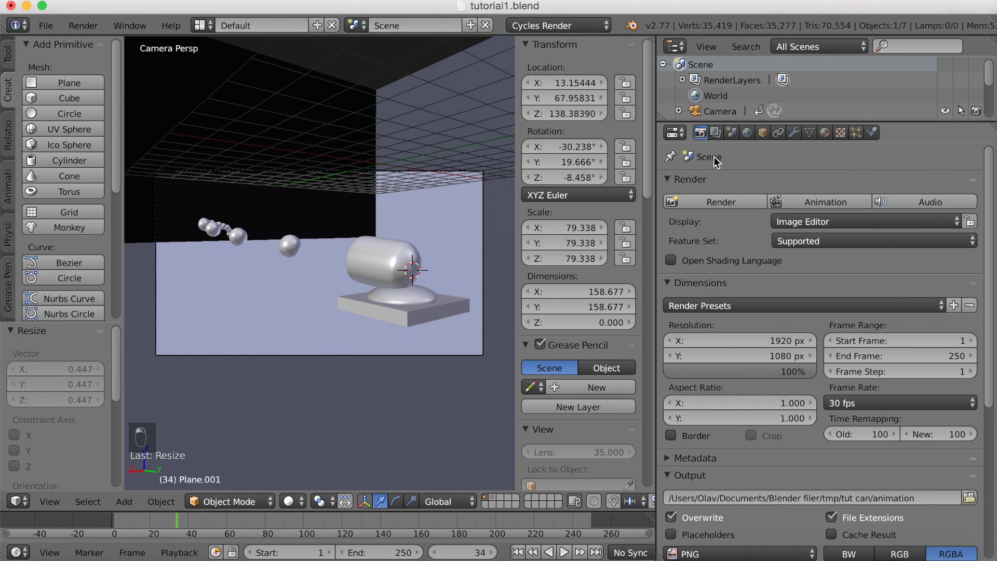
{"action": "left_click", "coordinate": [725, 203]}
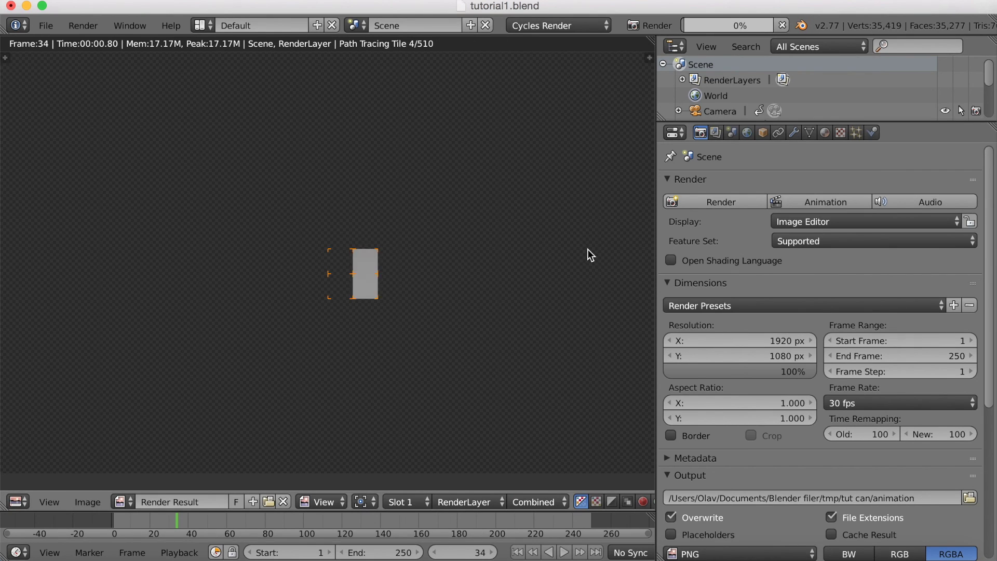